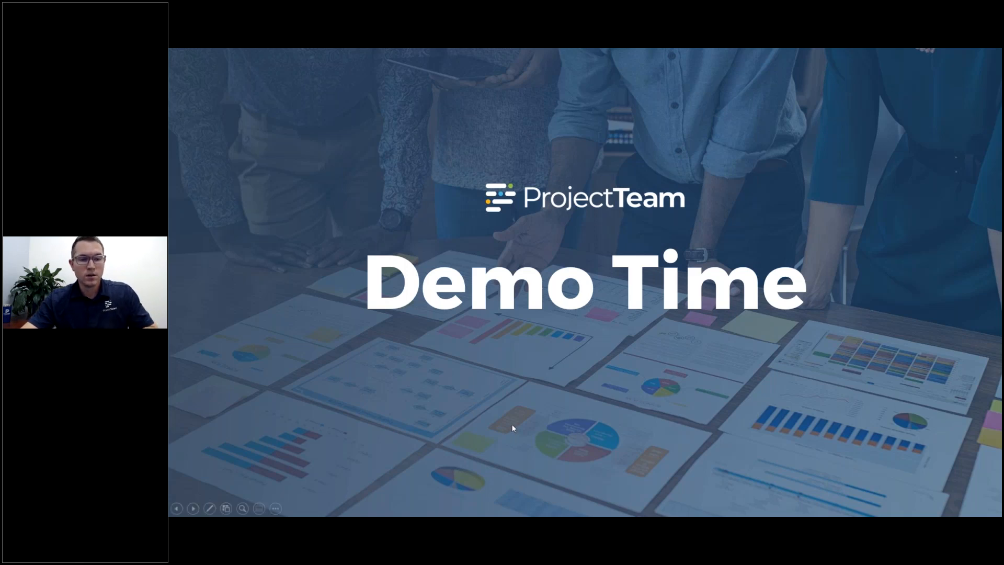
Step: Leave the slideshow, switch to ProjectTeam in Chrome and start creating a new Advanced Report
{"action": "key", "text": "Escape"}
{"action": "left_click", "coordinate": [287, 510]}
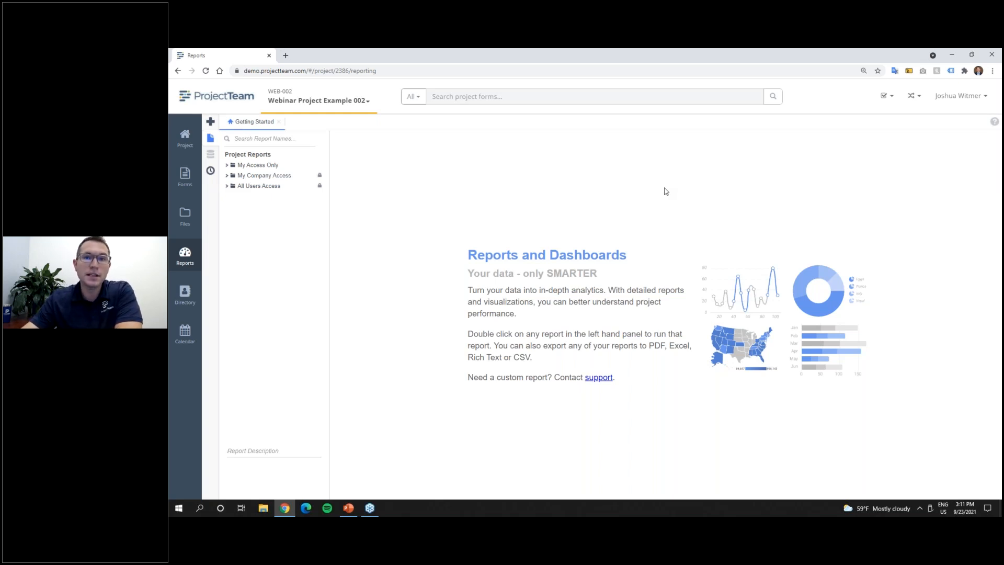
{"action": "left_click", "coordinate": [211, 123]}
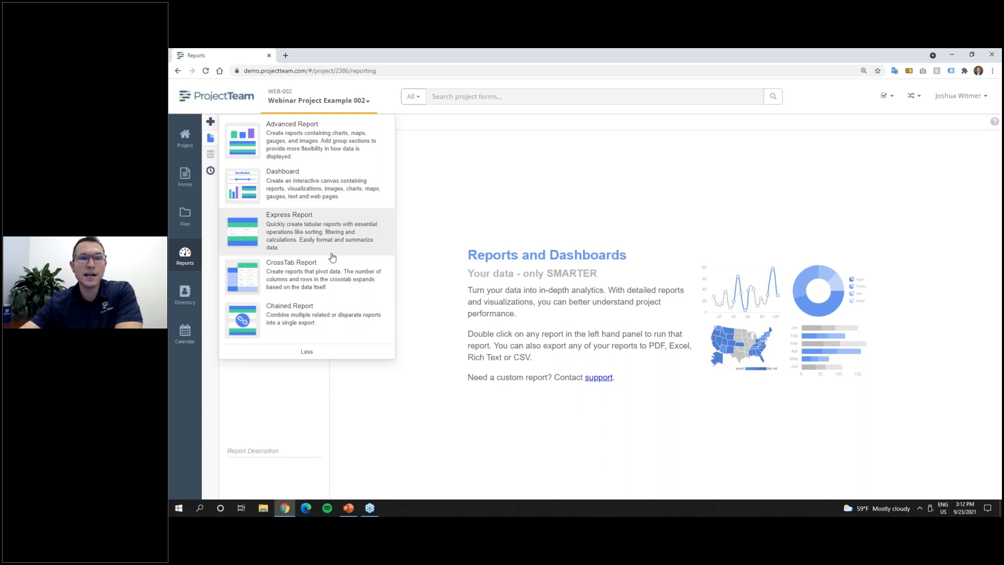
{"action": "left_click", "coordinate": [350, 152]}
Step: Name the new report "Budget Report for Webinar" and choose the My Access Only folder for it
{"action": "left_click", "coordinate": [560, 180]}
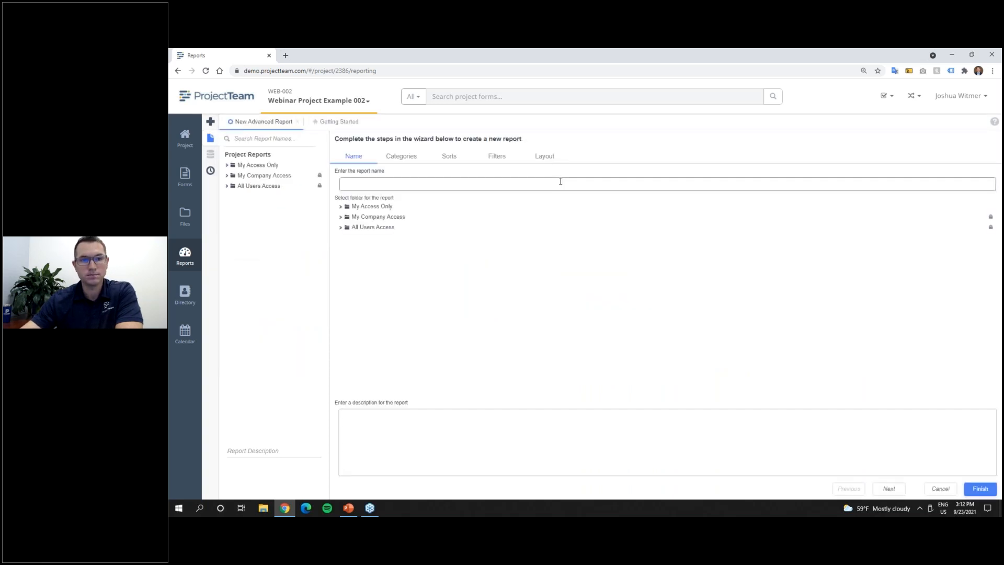
{"action": "left_click", "coordinate": [562, 182]}
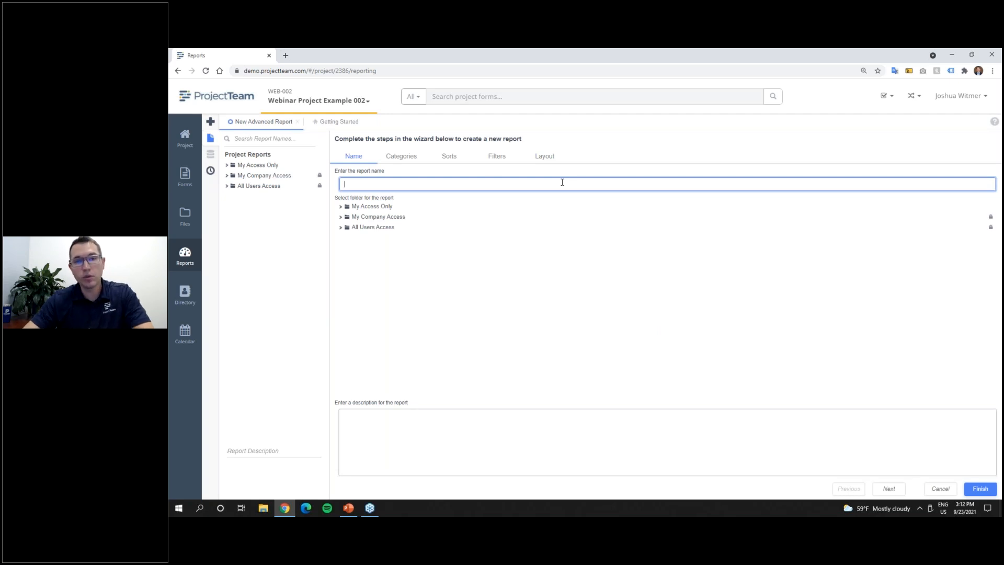
{"action": "type", "text": "Budget Report for Webinar"}
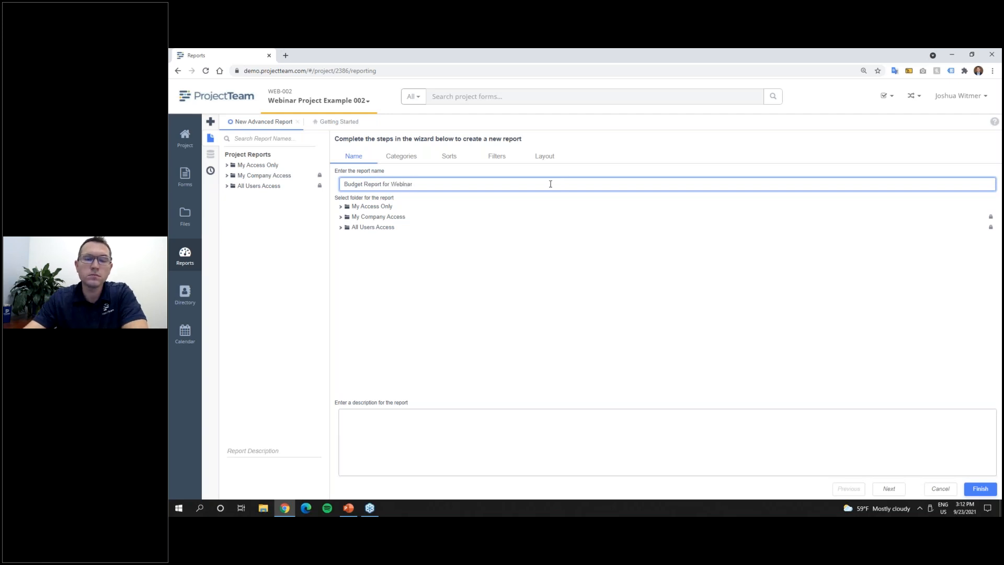
{"action": "left_click", "coordinate": [372, 208]}
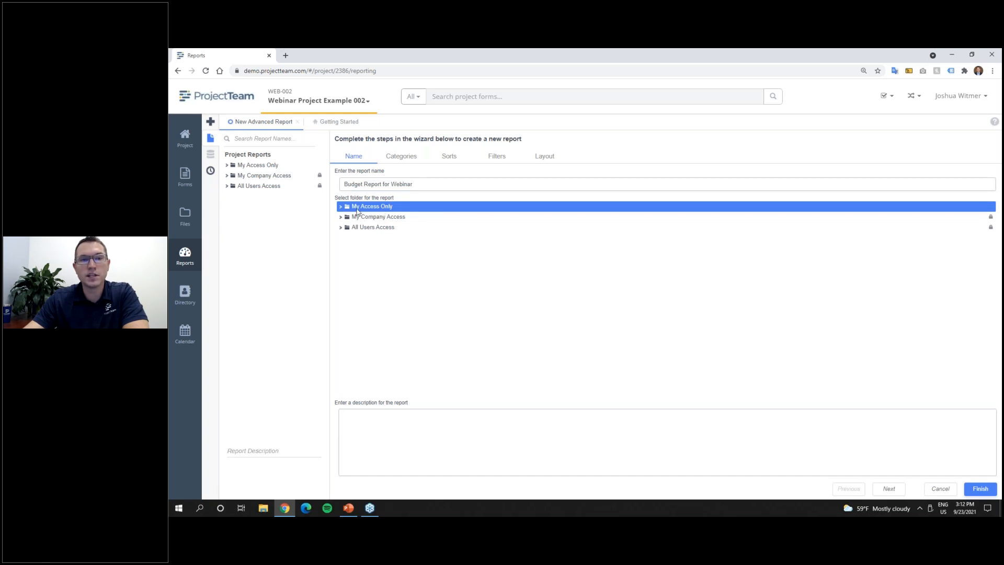
Step: Enter a report description stating who created it and that it is for the webinar
{"action": "left_click", "coordinate": [406, 425]}
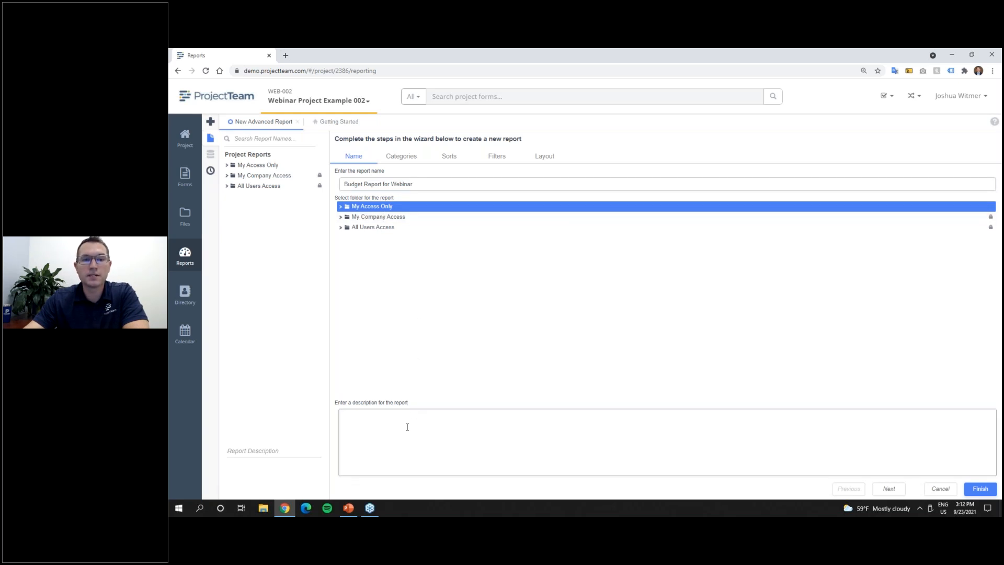
{"action": "type", "text": "Josh cr"}
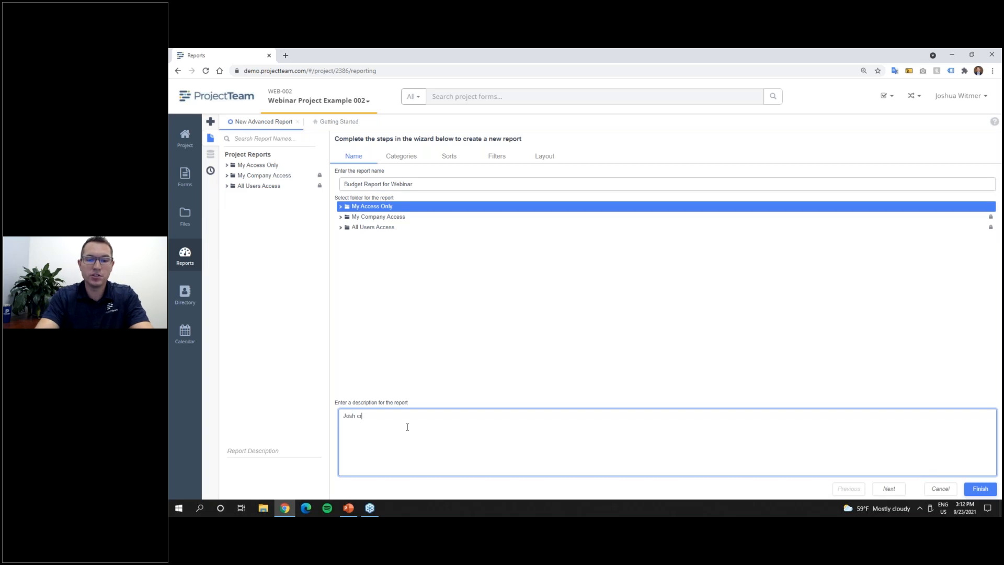
{"action": "type", "text": "eated this for webinar"}
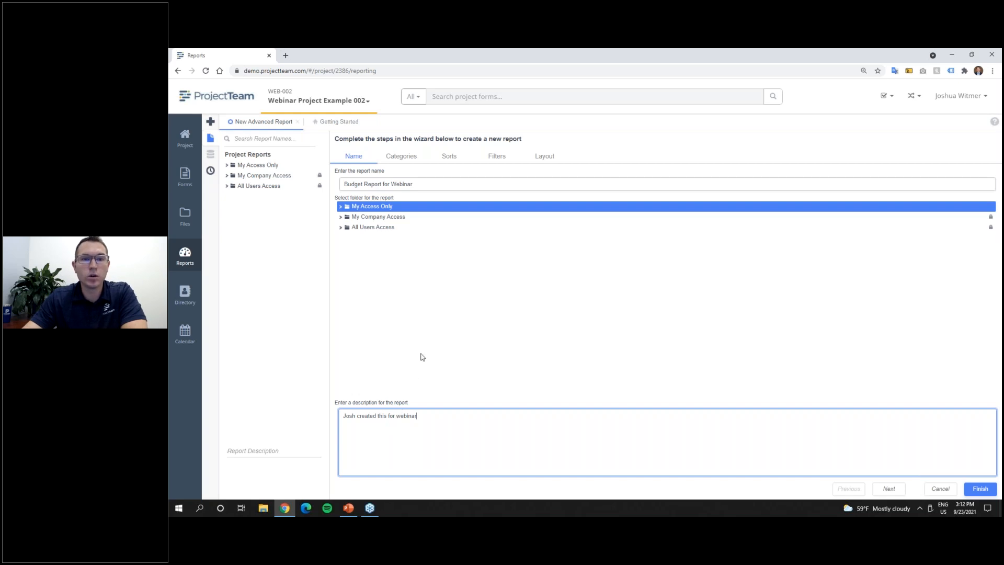
Step: Search the report categories for "budg" and add Budget Items to the report
{"action": "left_click", "coordinate": [405, 162]}
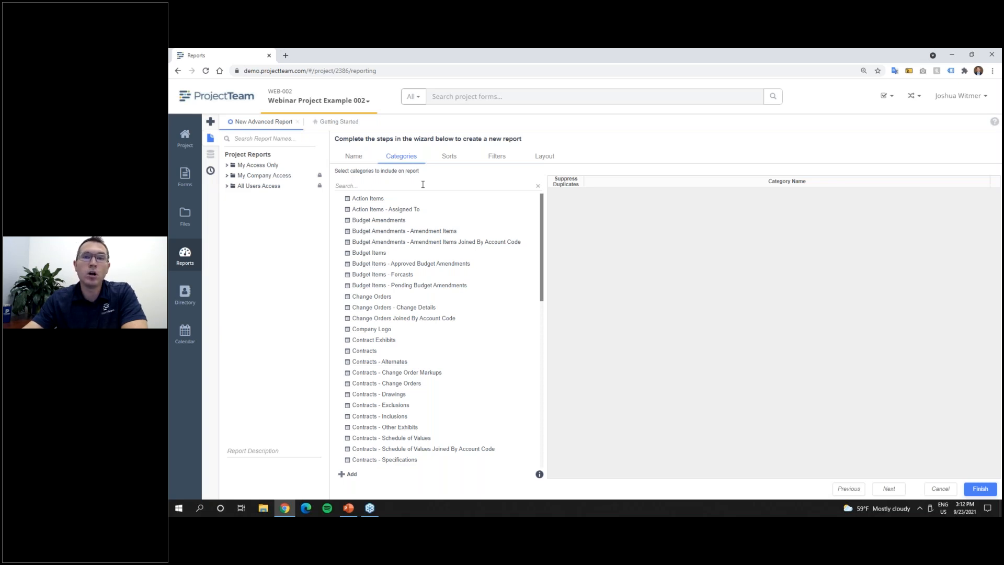
{"action": "left_click", "coordinate": [423, 184]}
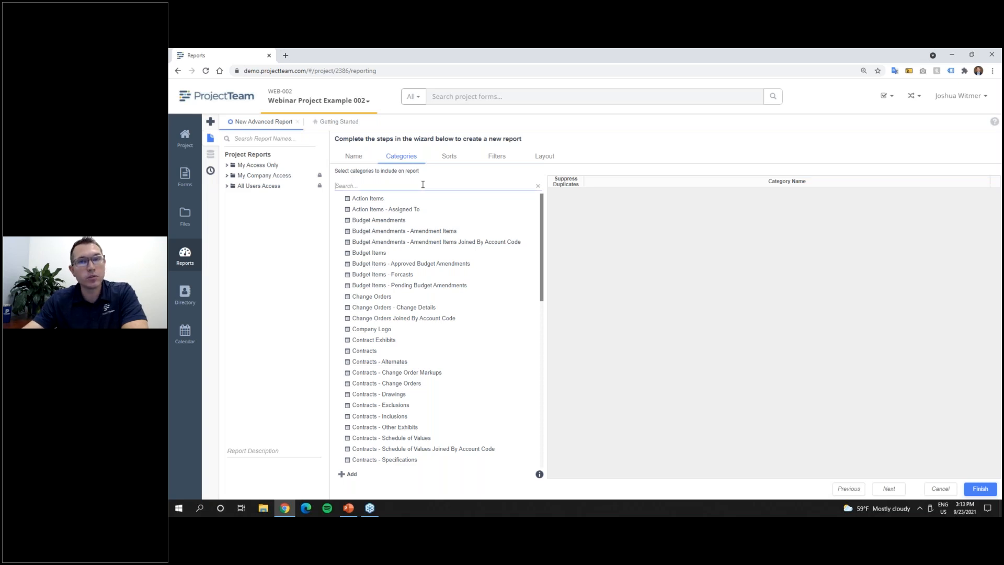
{"action": "type", "text": "budg"}
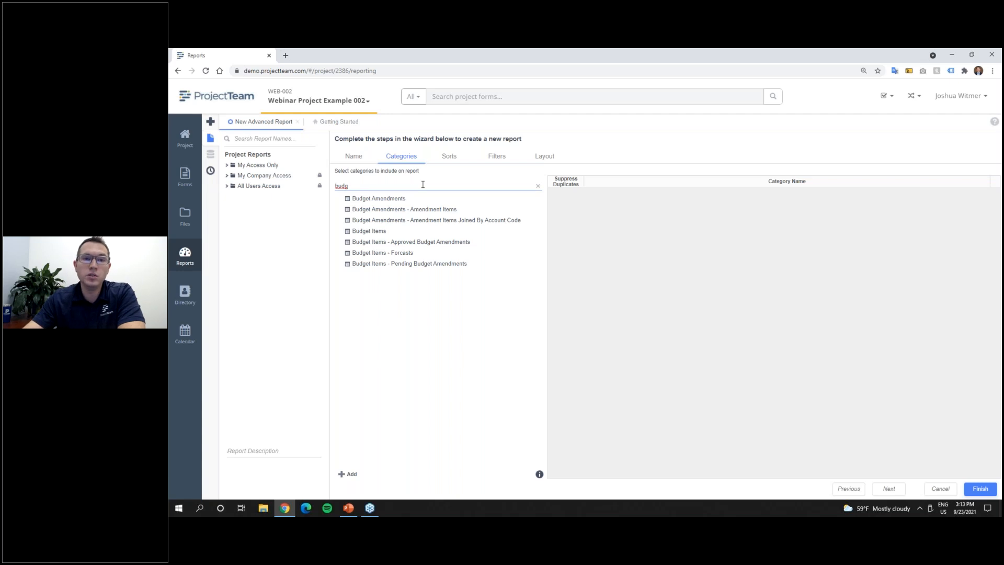
{"action": "left_click", "coordinate": [425, 231]}
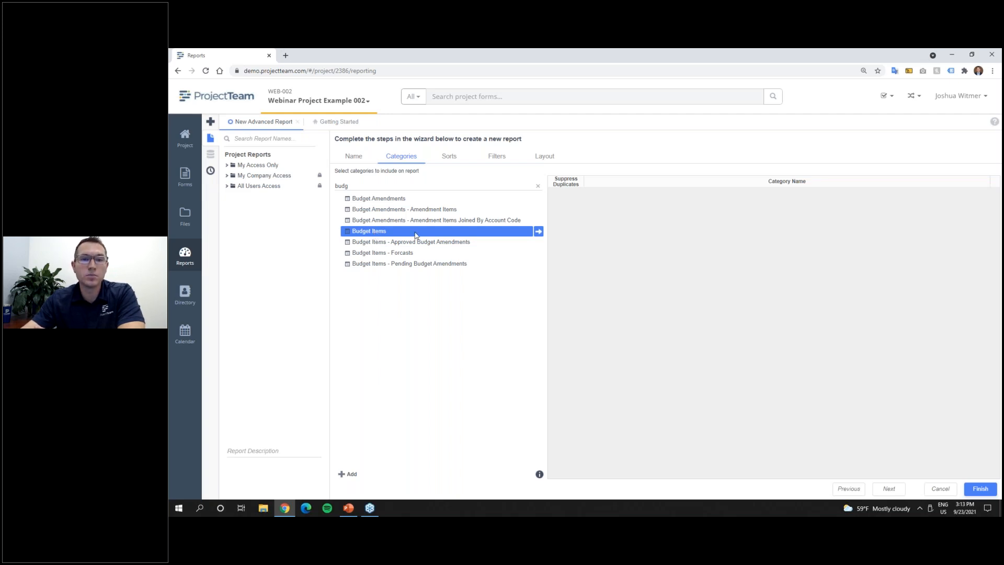
{"action": "left_click", "coordinate": [538, 231]}
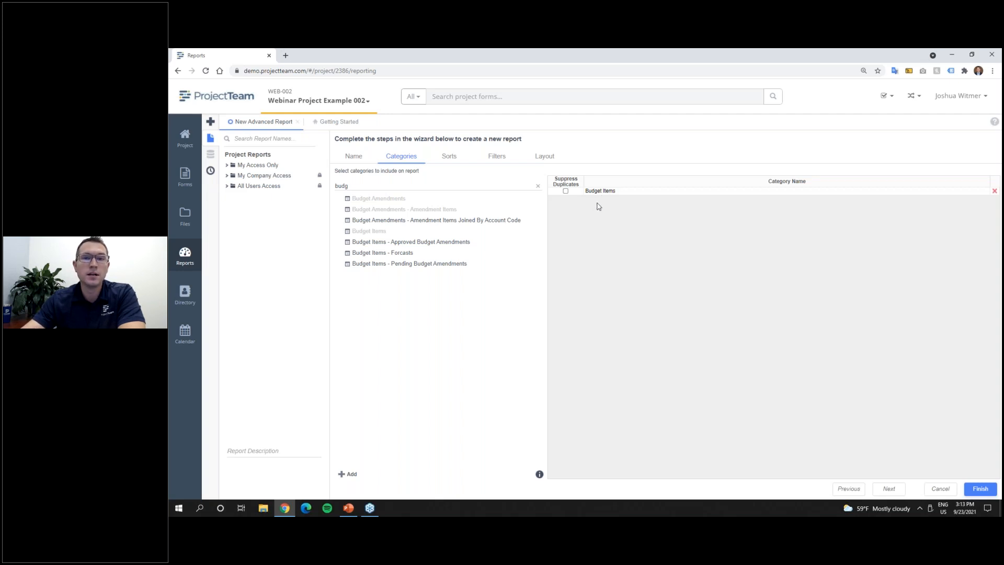
Step: Sort the report by the Budget Items Account Code field and look at the sort formula editor without adding a formula
{"action": "left_click", "coordinate": [453, 159]}
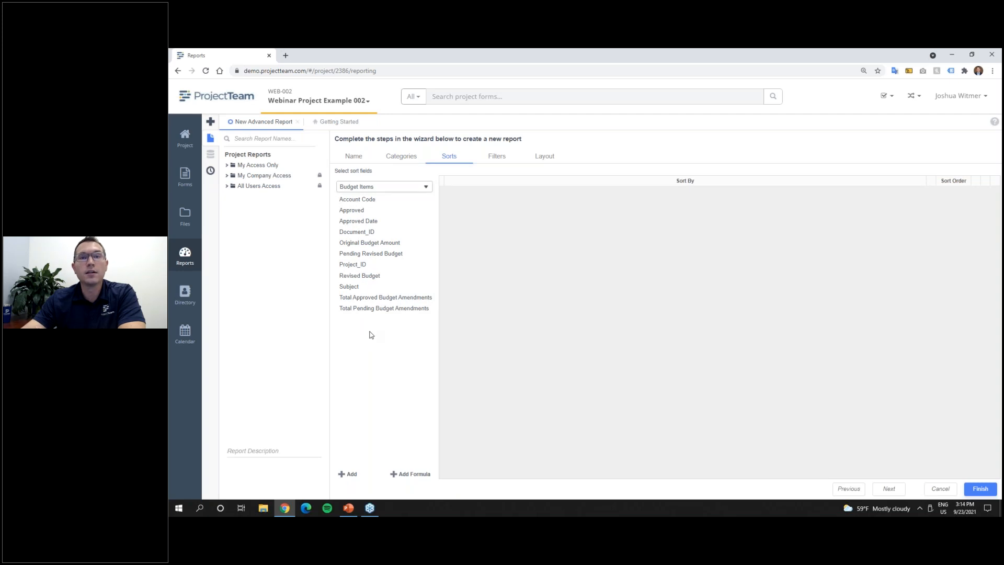
{"action": "double_click", "coordinate": [415, 200]}
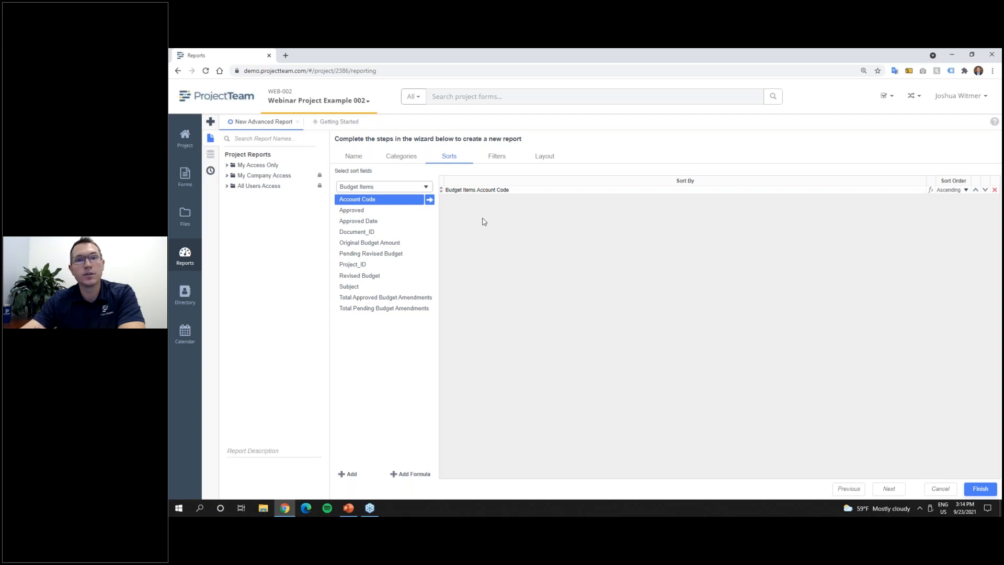
{"action": "left_click", "coordinate": [413, 474]}
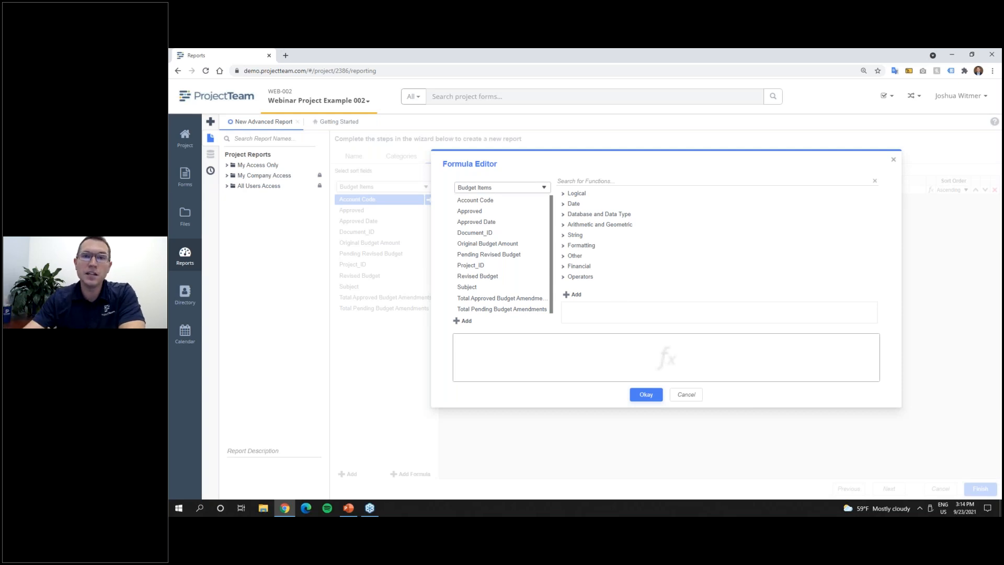
{"action": "left_click", "coordinate": [892, 160]}
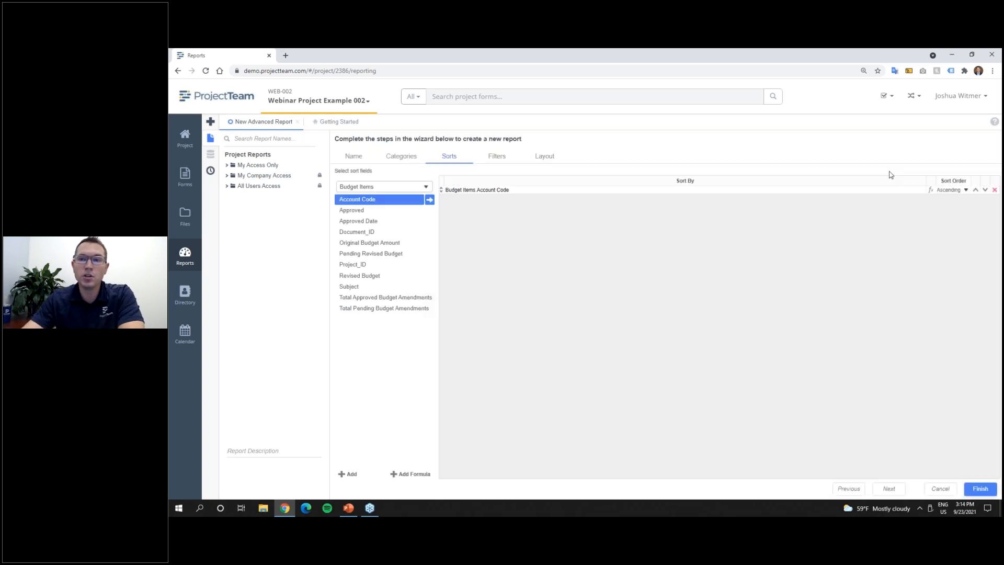
Step: Skip the filters and add the Account Code and Original Budget Amount fields to the report layout
{"action": "left_click", "coordinate": [498, 157]}
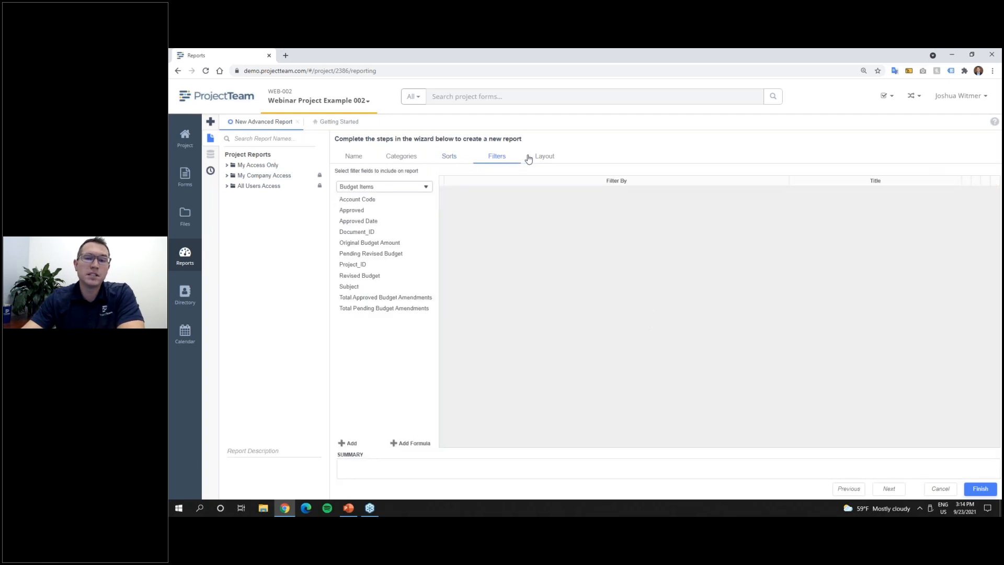
{"action": "left_click", "coordinate": [546, 157]}
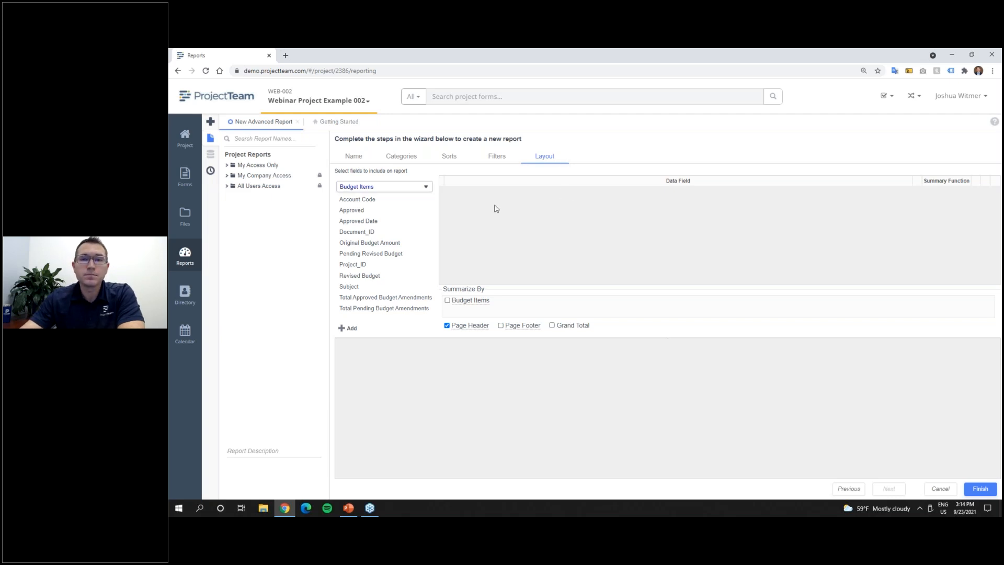
{"action": "left_click_drag", "start_coordinate": [394, 203], "coordinate": [507, 218]}
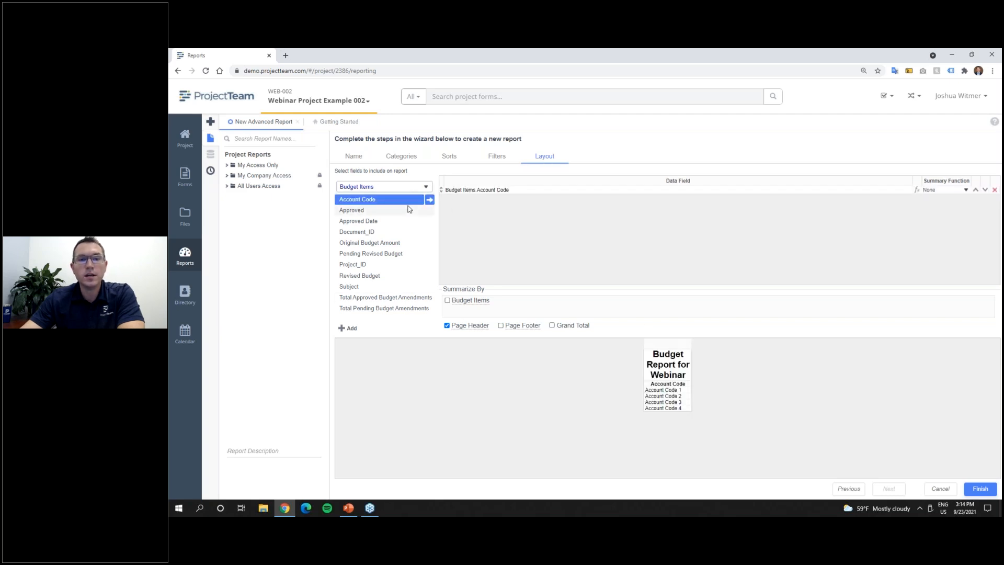
{"action": "left_click", "coordinate": [396, 244]}
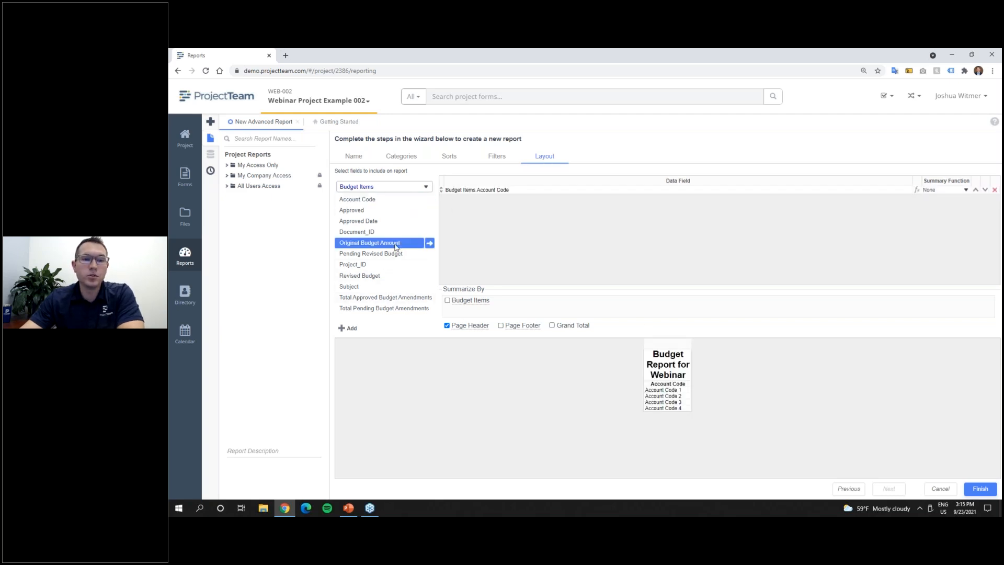
{"action": "left_click_drag", "start_coordinate": [396, 247], "coordinate": [519, 235]}
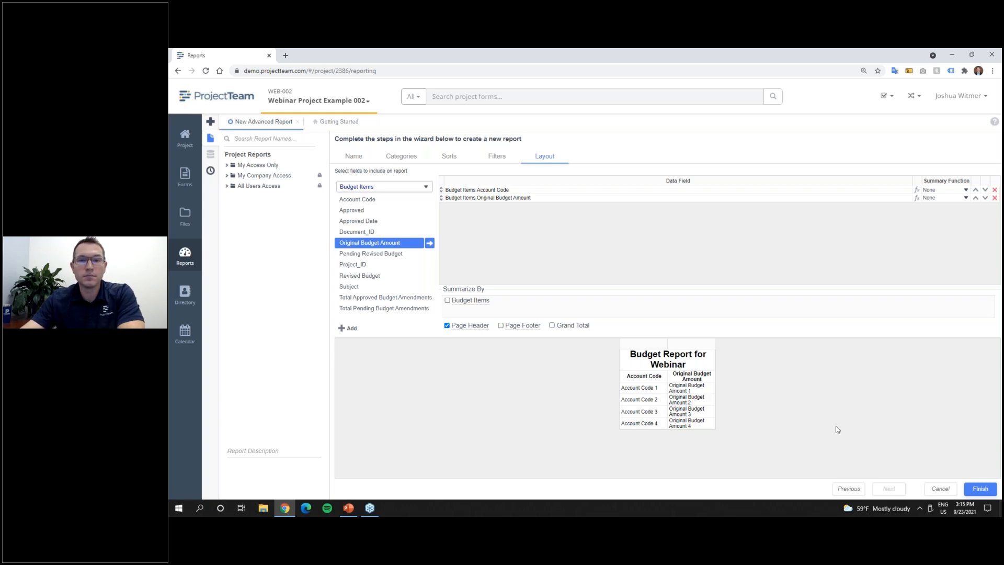
Step: Finish the report wizard and run the budget report
{"action": "left_click", "coordinate": [980, 489]}
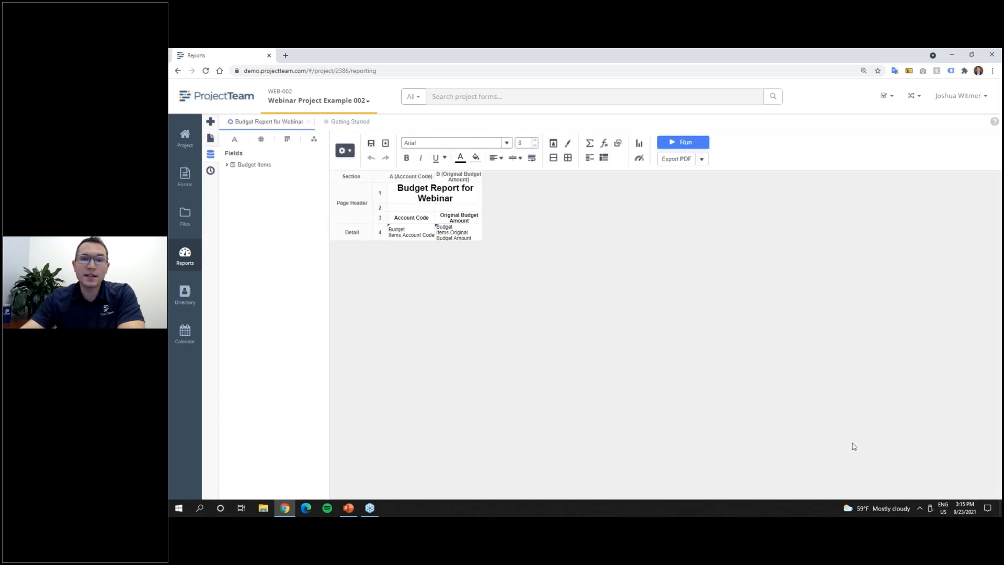
{"action": "left_click", "coordinate": [683, 142]}
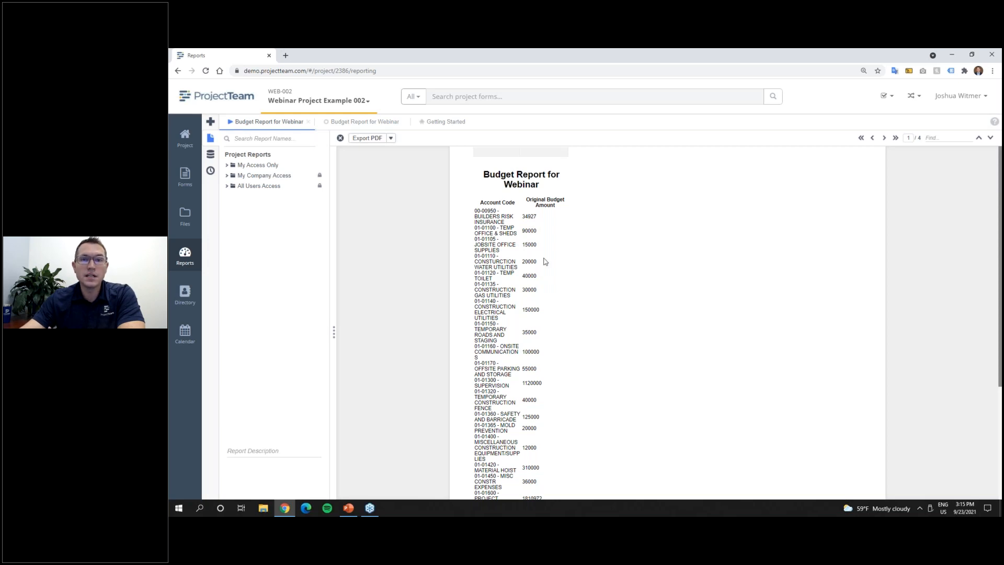
Step: Open the project's Budget Items form log in a new browser tab and switch to it
{"action": "left_click", "coordinate": [187, 179]}
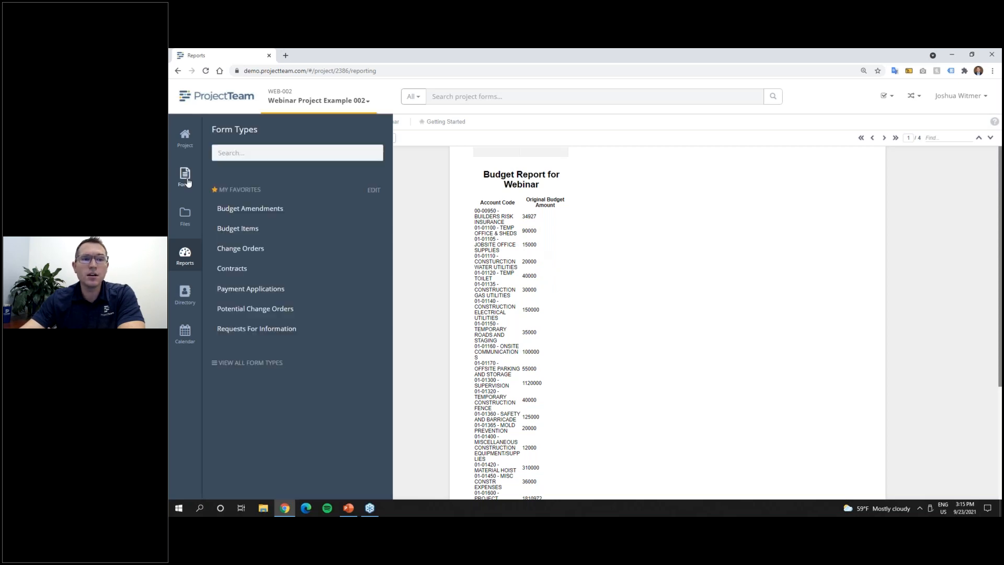
{"action": "right_click", "coordinate": [255, 233]}
{"action": "left_click", "coordinate": [272, 234]}
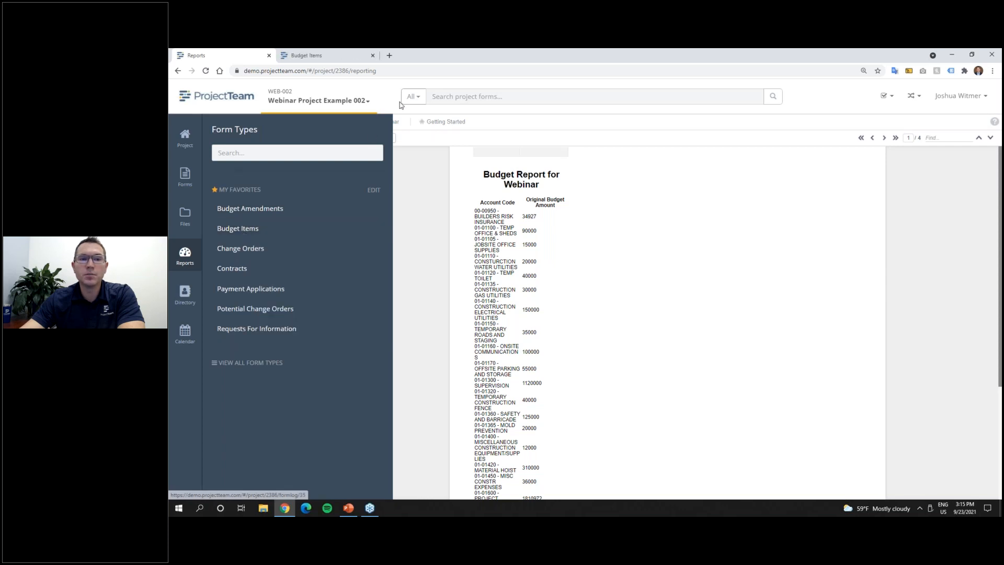
{"action": "left_click", "coordinate": [327, 55]}
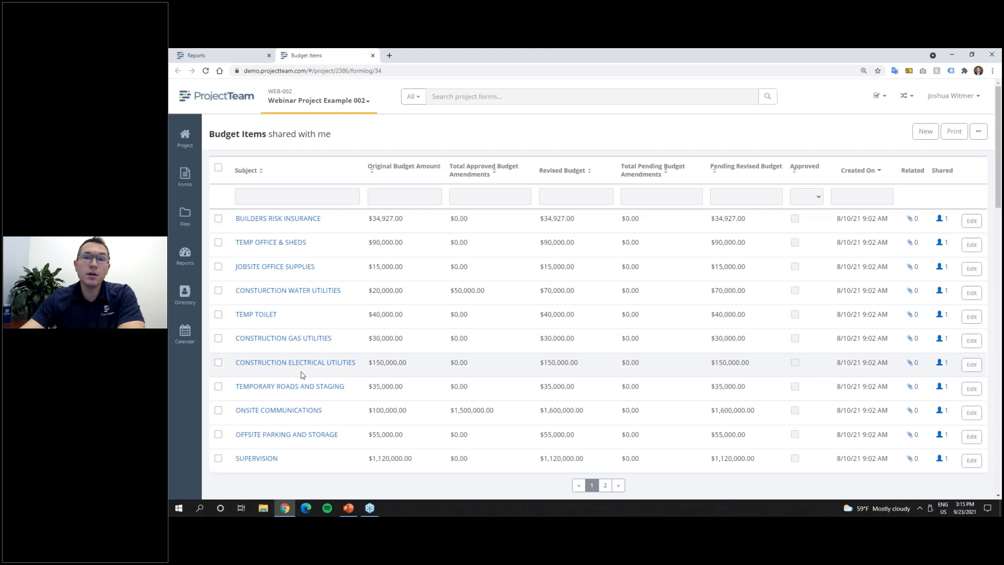
Step: Compare the original budget amounts of Builders Risk Insurance and Temp Office & Sheds in the log with the report output
{"action": "scroll", "coordinate": [303, 366], "scroll_direction": "down", "scroll_amount": 3}
{"action": "scroll", "coordinate": [303, 366], "scroll_direction": "up", "scroll_amount": 3}
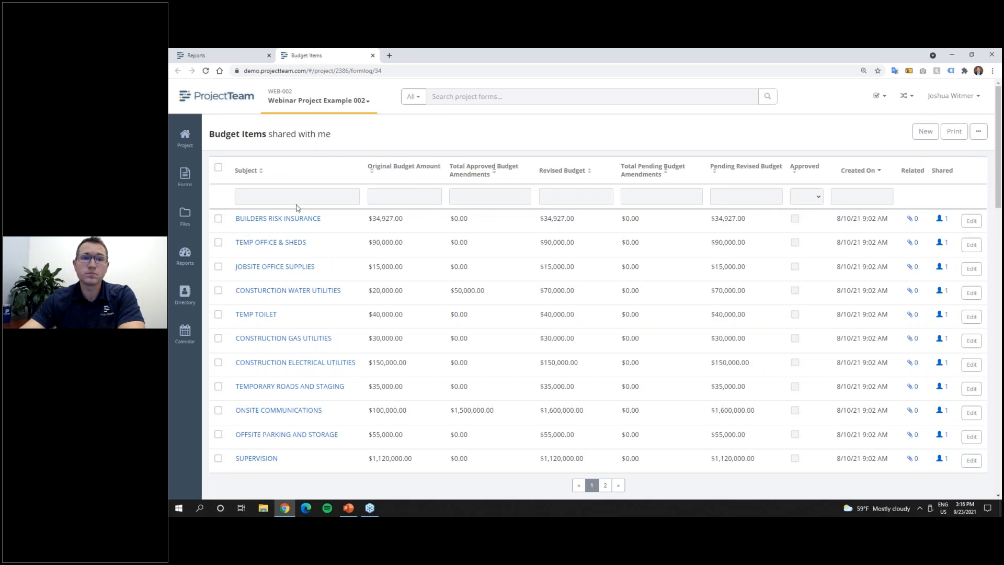
{"action": "left_click_drag", "start_coordinate": [403, 218], "coordinate": [367, 218]}
{"action": "left_click", "coordinate": [396, 250]}
{"action": "double_click", "coordinate": [396, 250]}
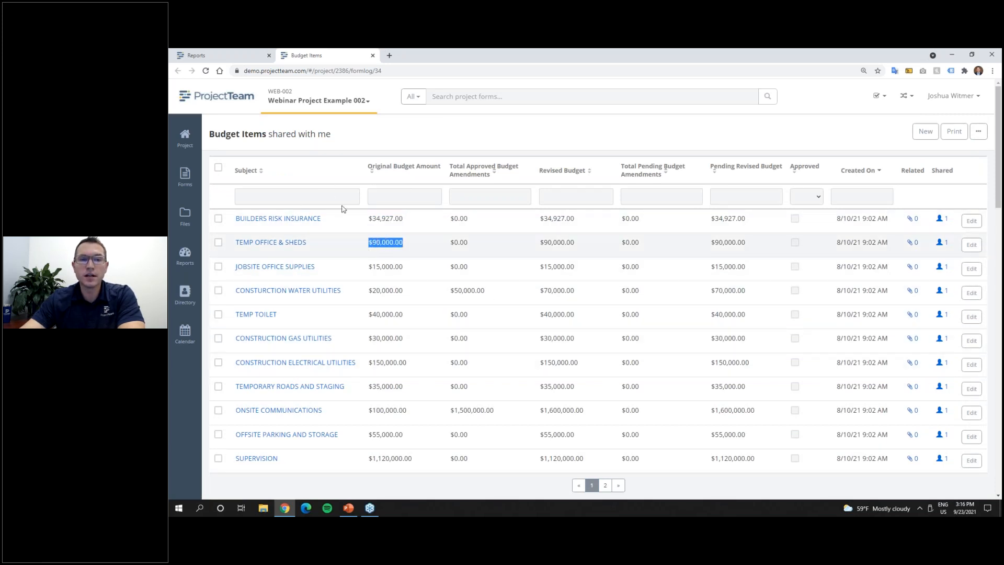
{"action": "left_click", "coordinate": [245, 54]}
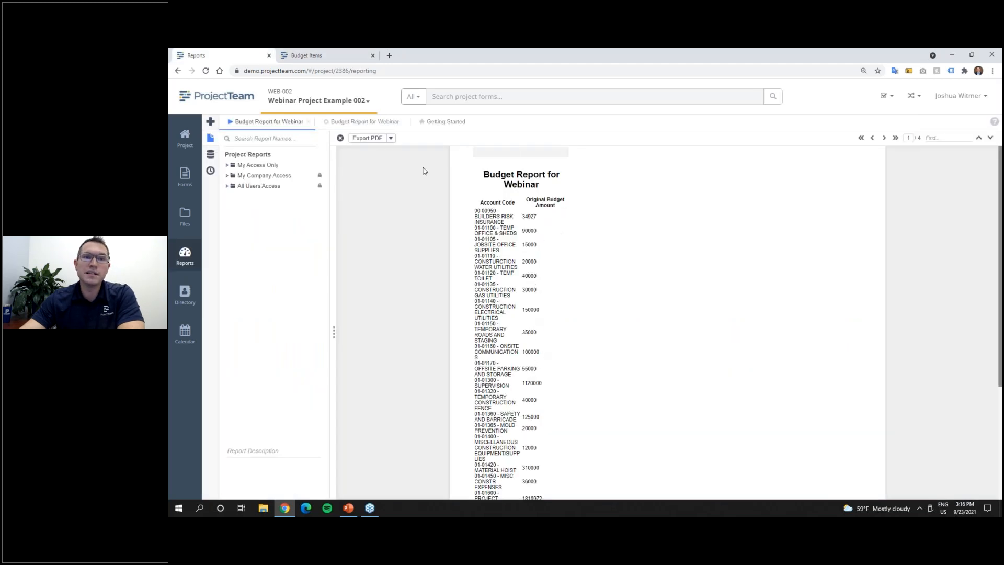
Step: View the fields of a blank new budget item form from the Budget Items log and discard the form
{"action": "left_click", "coordinate": [319, 55]}
{"action": "left_click", "coordinate": [926, 131]}
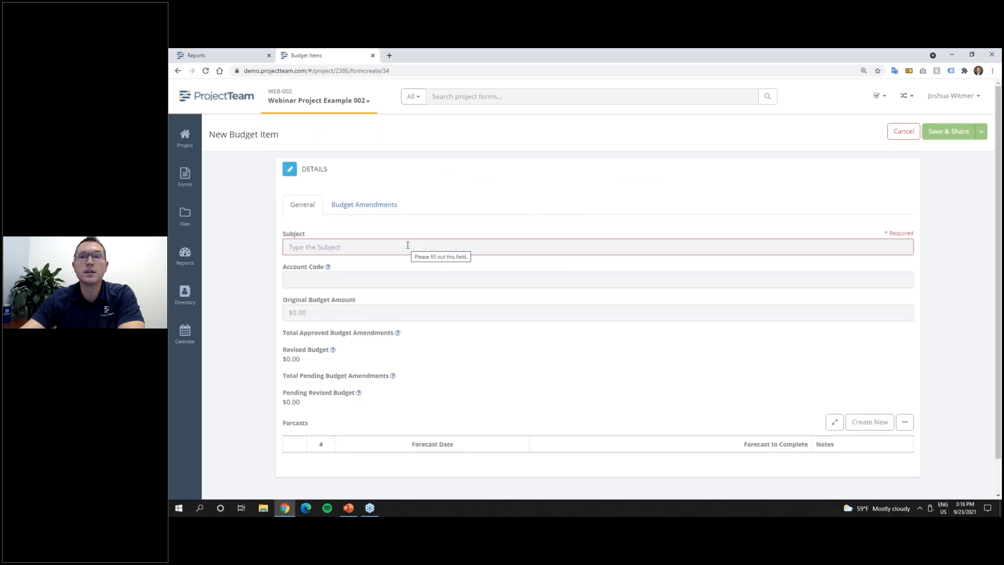
{"action": "left_click", "coordinate": [903, 131]}
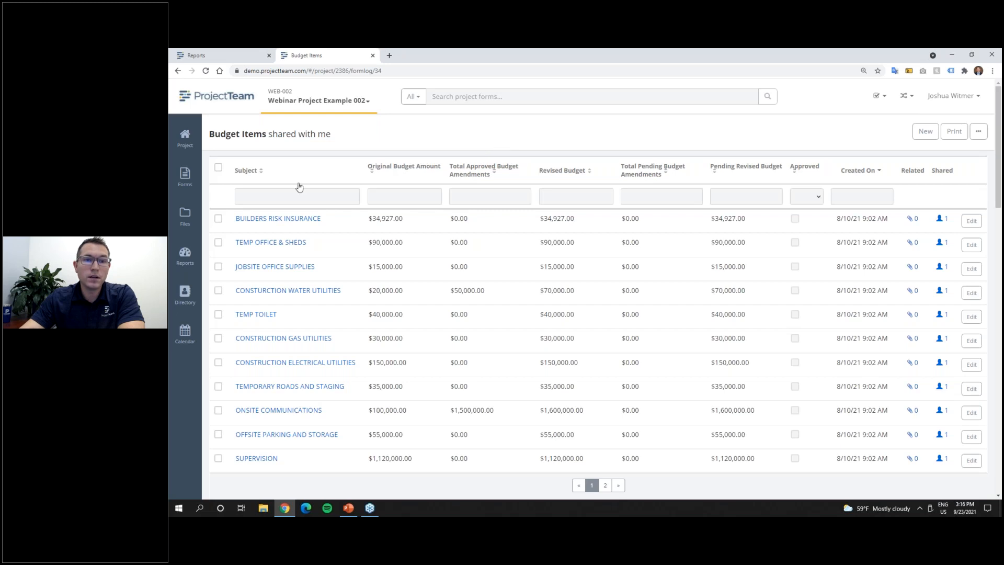
Step: Open the Builders Risk Insurance budget item and examine its account code in the details
{"action": "left_click", "coordinate": [290, 222]}
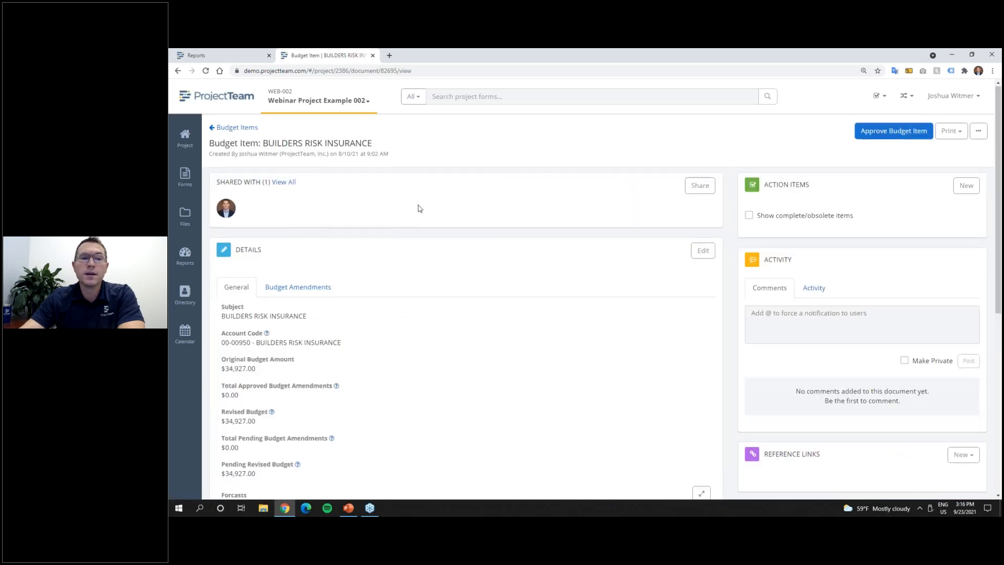
{"action": "scroll", "coordinate": [417, 205], "scroll_direction": "down", "scroll_amount": 1}
{"action": "left_click_drag", "start_coordinate": [340, 300], "coordinate": [220, 302]}
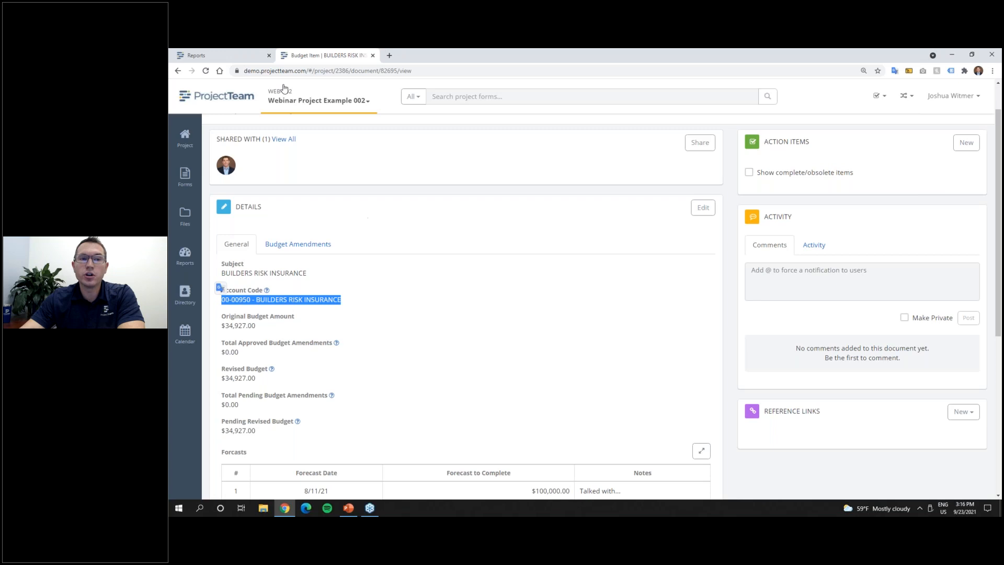
Step: Compare the Builders Risk Insurance account code and original budget amount in the report output with its budget item form
{"action": "left_click", "coordinate": [241, 57]}
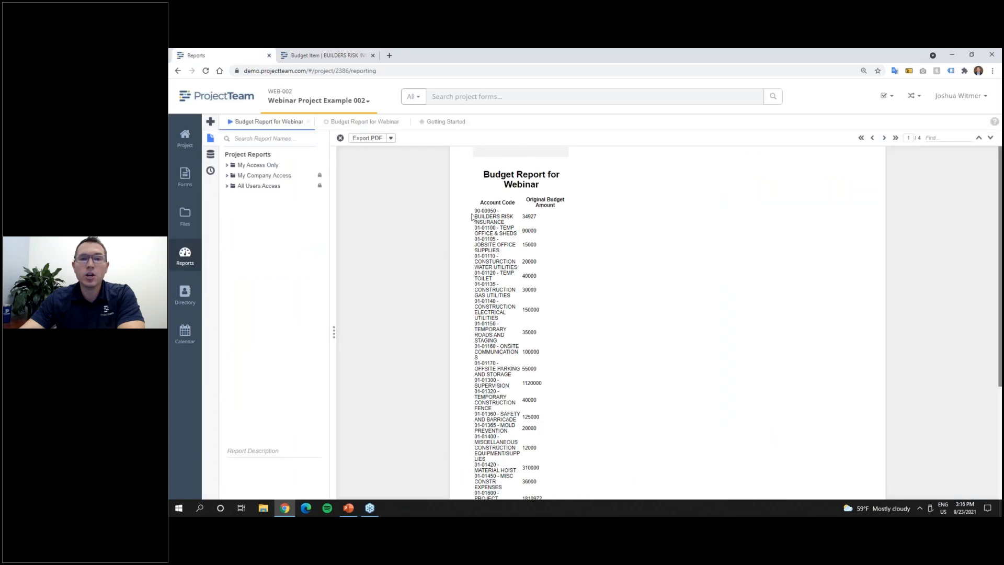
{"action": "left_click_drag", "start_coordinate": [474, 210], "coordinate": [506, 226]}
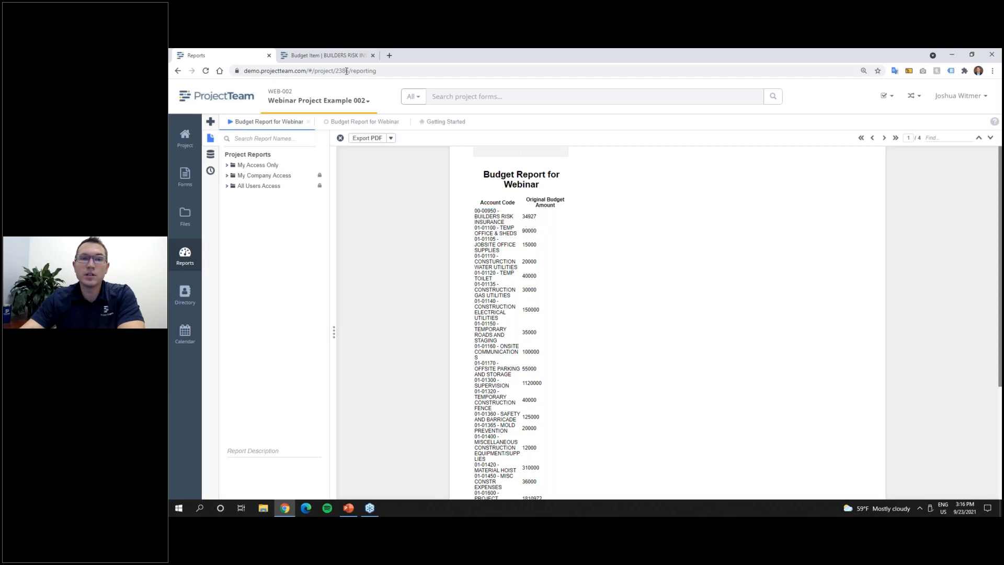
{"action": "left_click", "coordinate": [329, 56]}
{"action": "left_click_drag", "start_coordinate": [257, 326], "coordinate": [222, 326]}
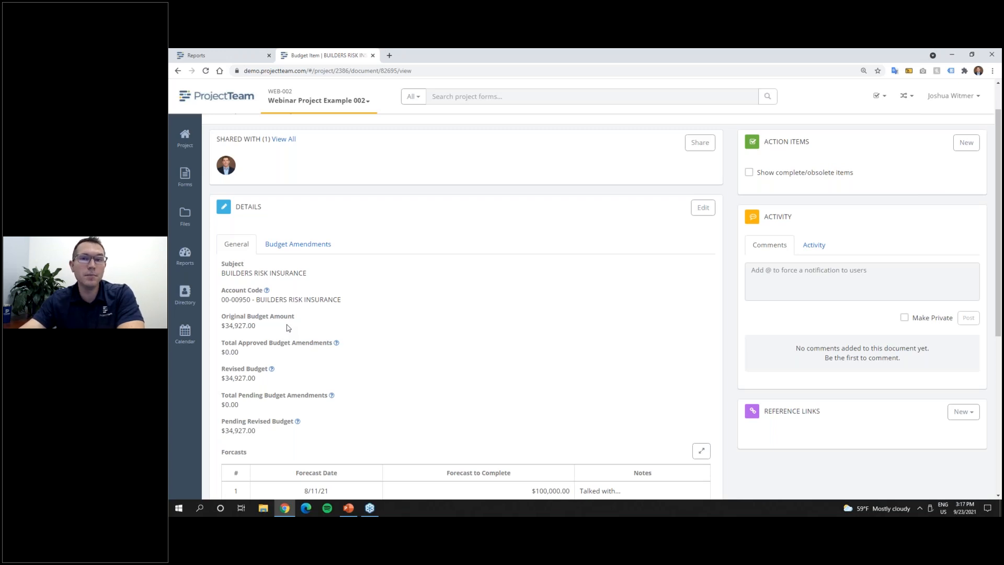
Step: Examine the Builders Risk Insurance item's approved and pending amendment totals, its revised budgets, and its budget amendment tables
{"action": "left_click_drag", "start_coordinate": [221, 352], "coordinate": [261, 434]}
{"action": "left_click", "coordinate": [280, 436]}
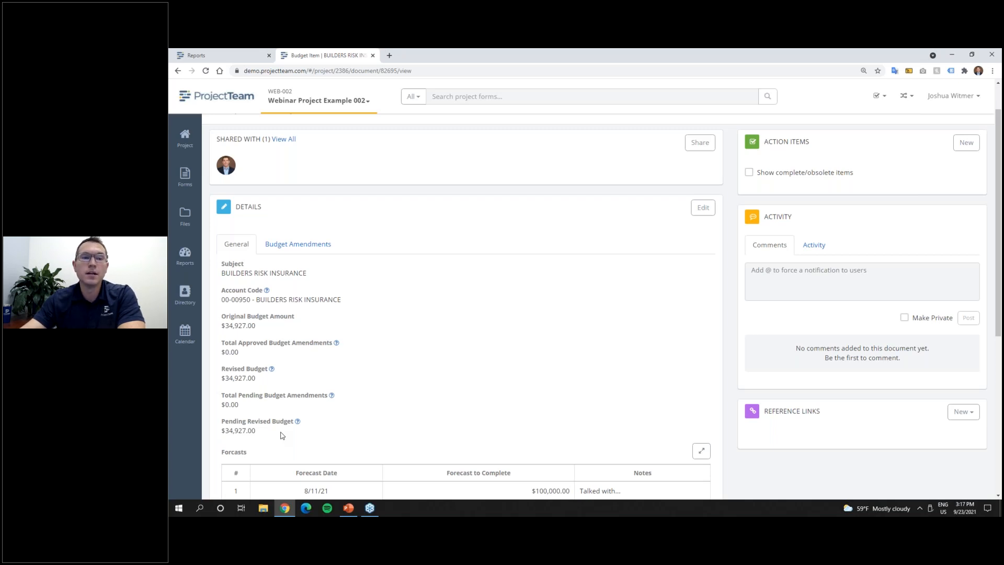
{"action": "left_click", "coordinate": [294, 245]}
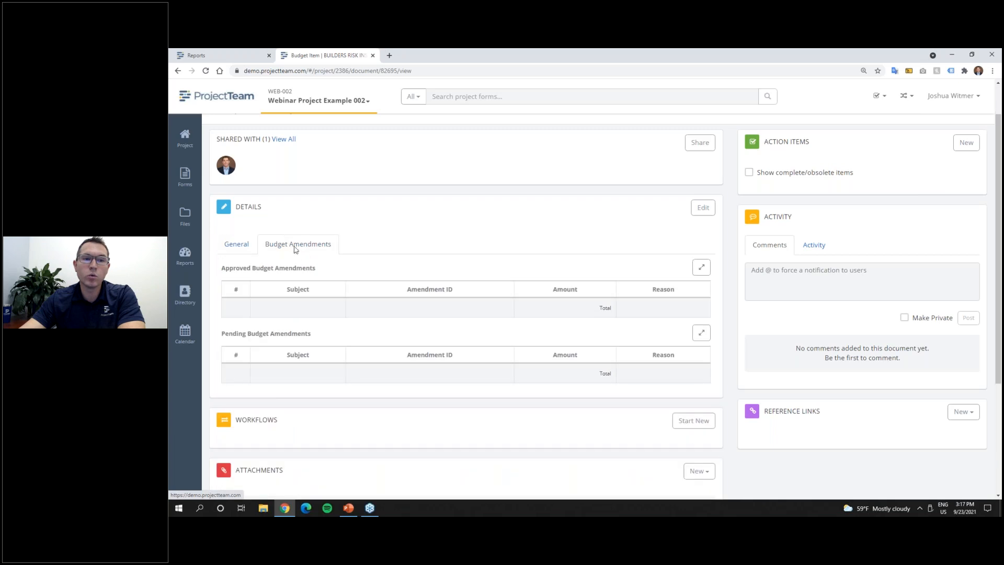
{"action": "left_click", "coordinate": [237, 244]}
{"action": "left_click_drag", "start_coordinate": [238, 352], "coordinate": [225, 352]}
{"action": "left_click_drag", "start_coordinate": [239, 405], "coordinate": [287, 396]}
{"action": "left_click", "coordinate": [247, 409]}
{"action": "left_click_drag", "start_coordinate": [297, 395], "coordinate": [301, 396]}
{"action": "left_click", "coordinate": [394, 377]}
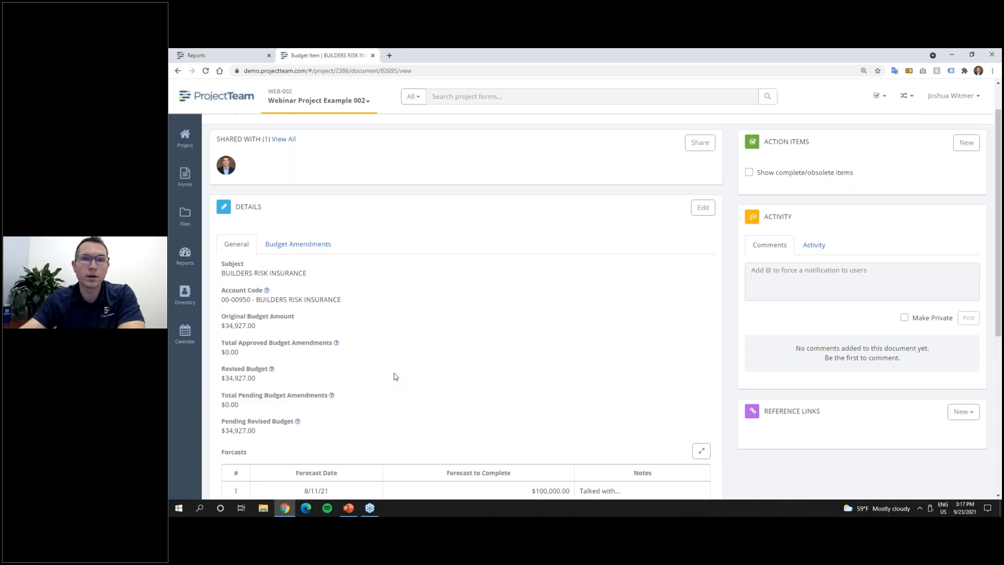
Step: In the budget report's design, insert a column after Original Budget Amount and place the Total Approved Budget Amendments field in its detail row
{"action": "left_click", "coordinate": [235, 55]}
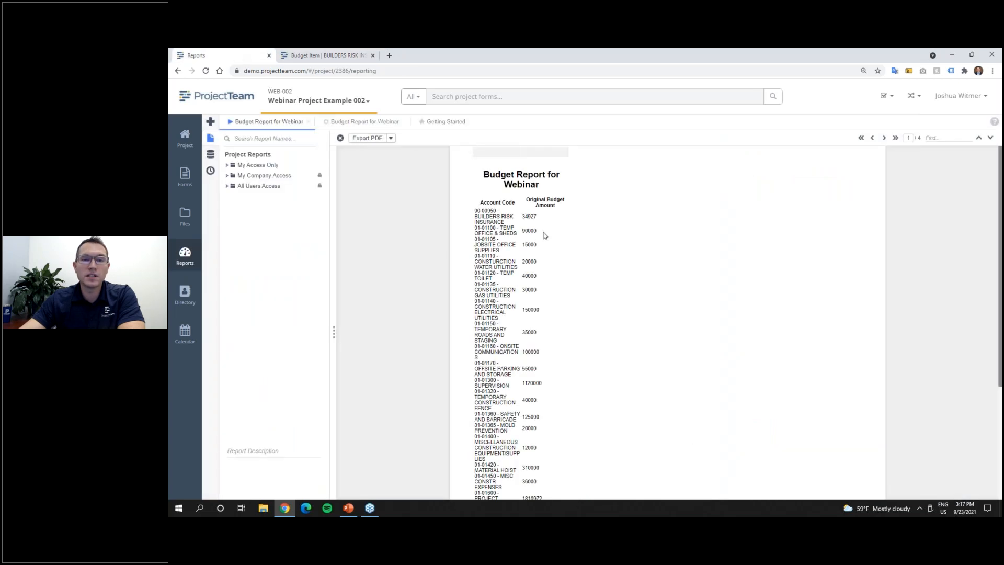
{"action": "left_click", "coordinate": [373, 121]}
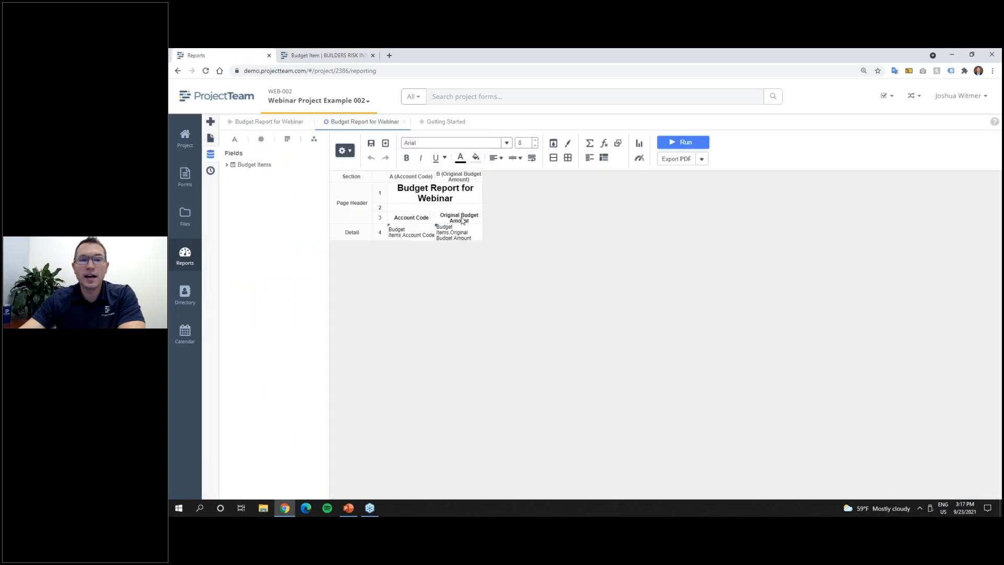
{"action": "right_click", "coordinate": [478, 181]}
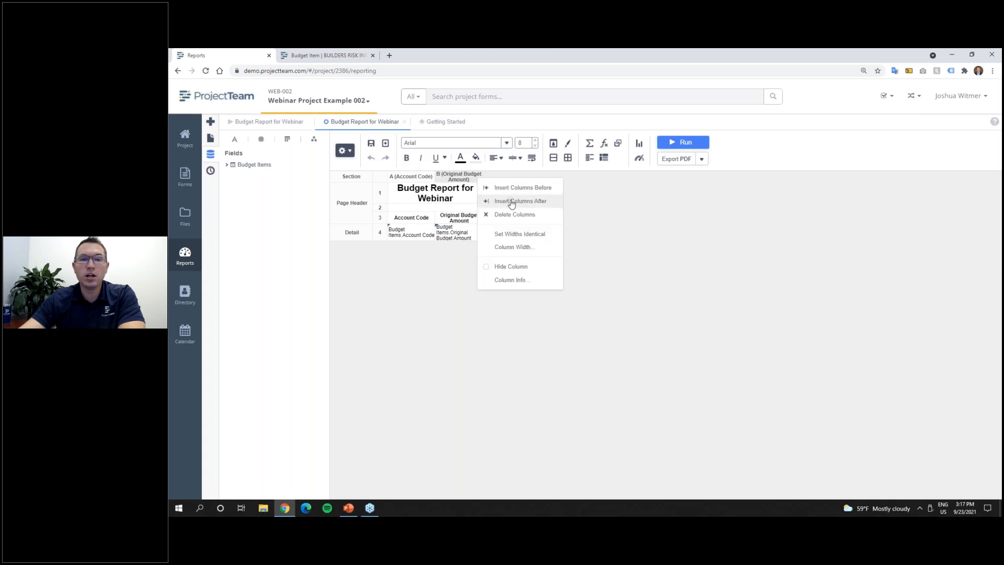
{"action": "left_click", "coordinate": [511, 204]}
{"action": "left_click", "coordinate": [228, 165]}
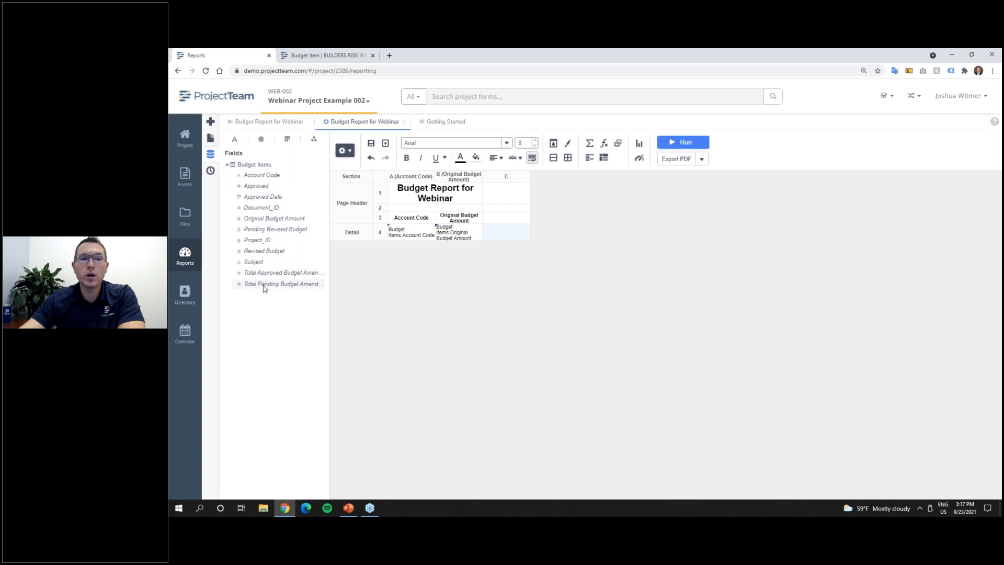
{"action": "left_click_drag", "start_coordinate": [264, 278], "coordinate": [500, 231]}
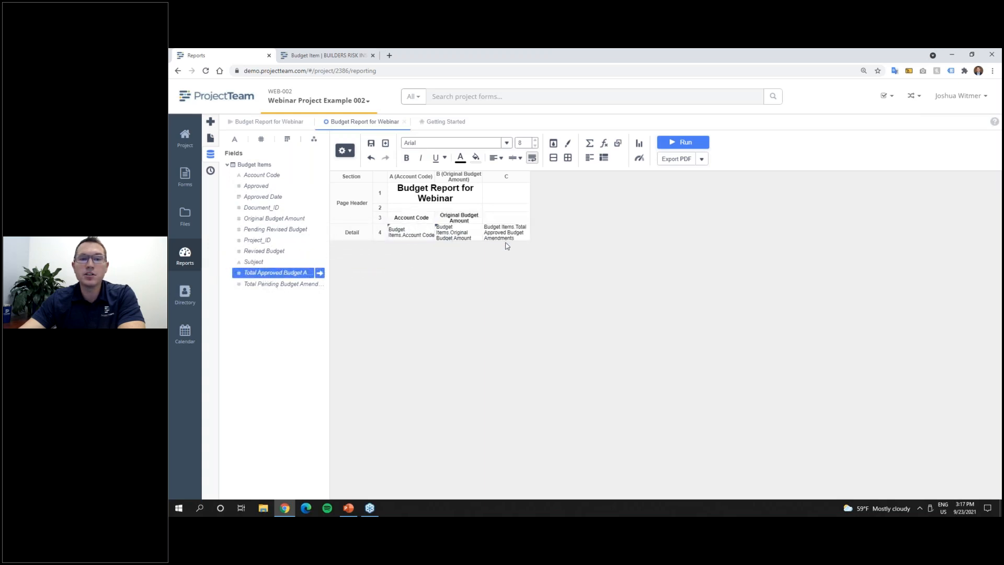
Step: Insert a column after Total Approved Budget Amendments and place the Revised Budget field in its detail row
{"action": "right_click", "coordinate": [519, 184]}
{"action": "left_click", "coordinate": [541, 200]}
{"action": "left_click", "coordinate": [553, 237]}
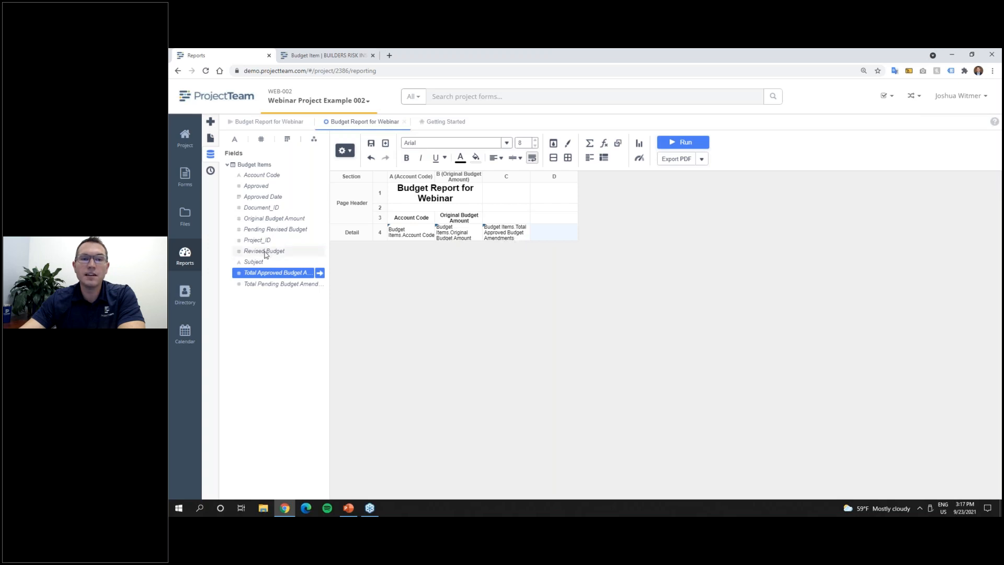
{"action": "left_click_drag", "start_coordinate": [264, 252], "coordinate": [553, 233]}
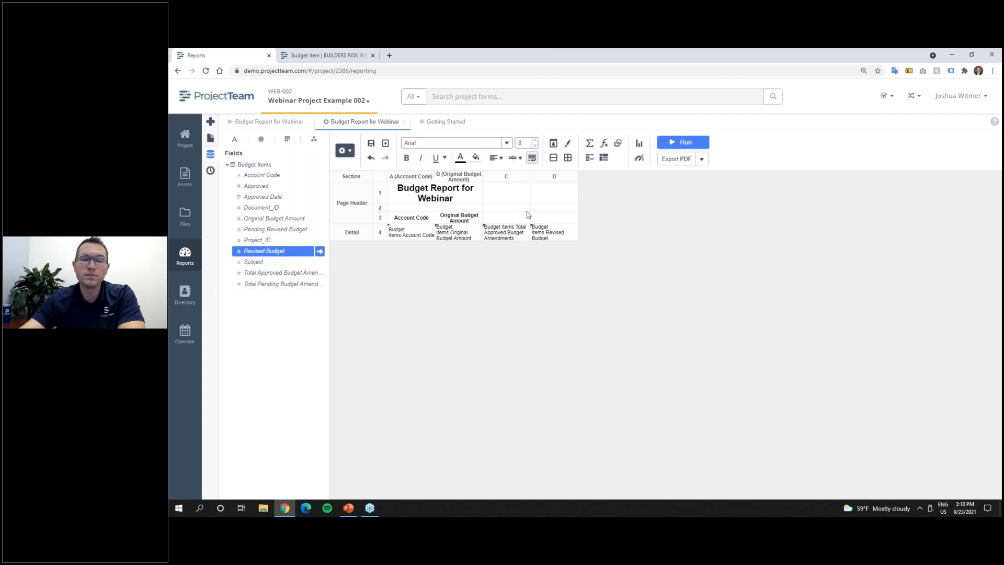
Step: Insert two more columns after Revised Budget and place Total Pending Budget Amendments and Pending Revised Budget in their detail row cells
{"action": "left_click_drag", "start_coordinate": [556, 178], "coordinate": [509, 178]}
{"action": "right_click", "coordinate": [511, 178]}
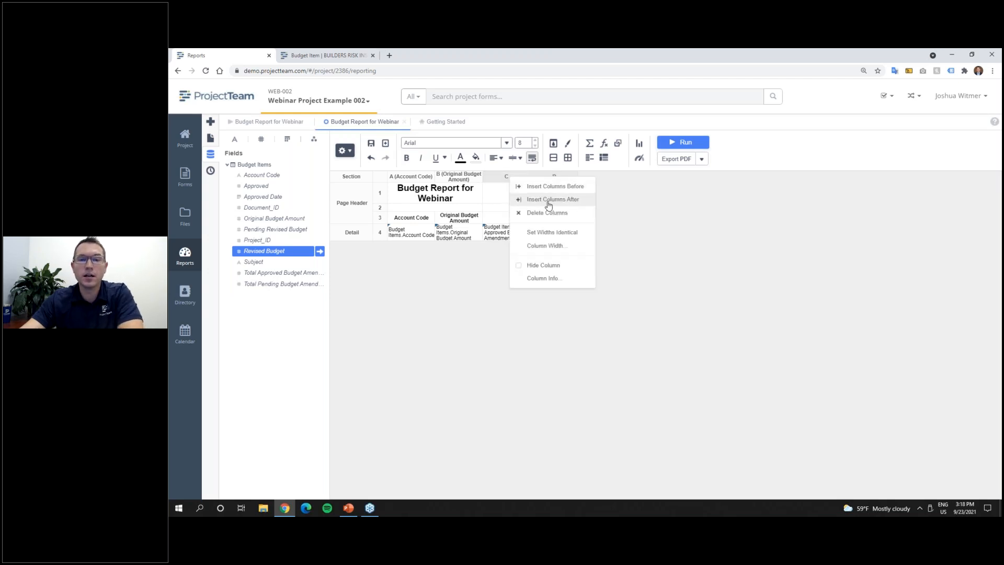
{"action": "left_click", "coordinate": [548, 205]}
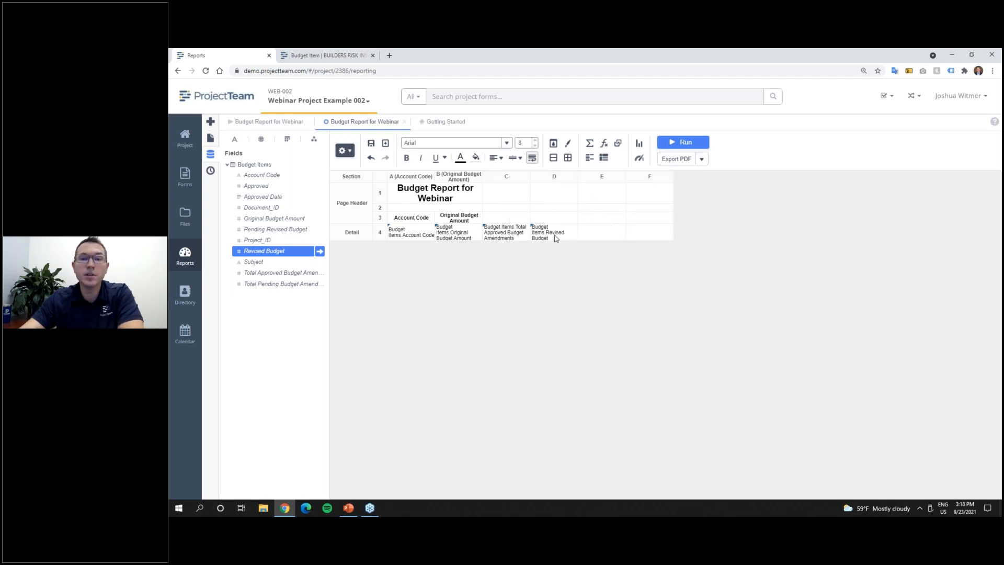
{"action": "left_click_drag", "start_coordinate": [277, 284], "coordinate": [595, 235]}
{"action": "left_click_drag", "start_coordinate": [275, 229], "coordinate": [651, 235]}
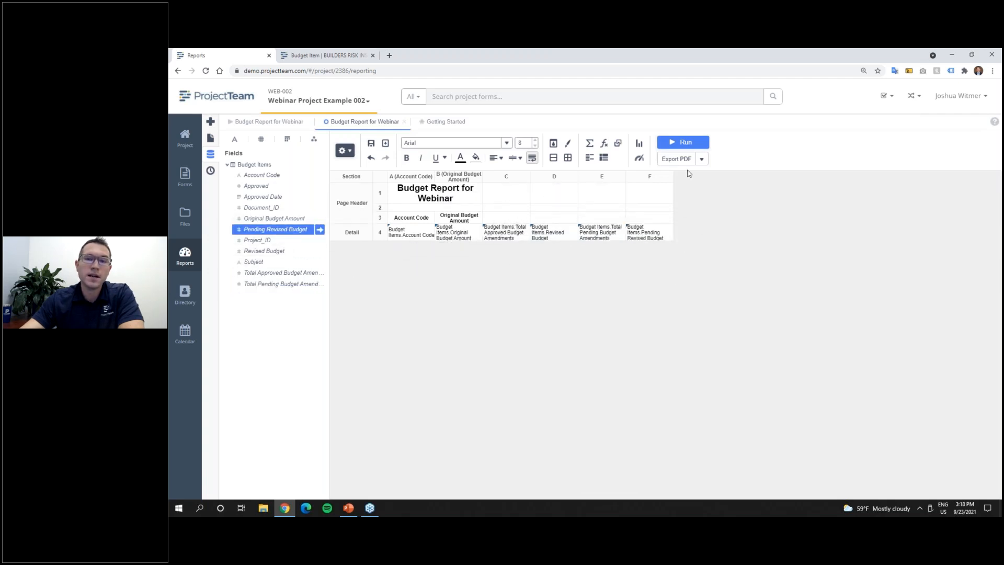
Step: Run the report, examine the amendment amount for Construction Water Utilities, and compare the output columns with the report design
{"action": "left_click", "coordinate": [684, 143]}
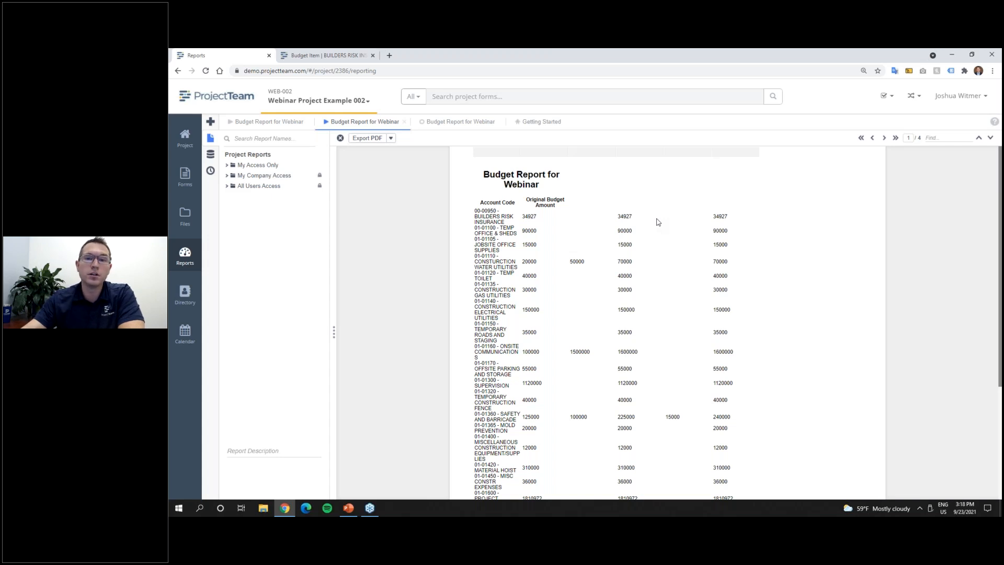
{"action": "left_click_drag", "start_coordinate": [478, 262], "coordinate": [589, 267]}
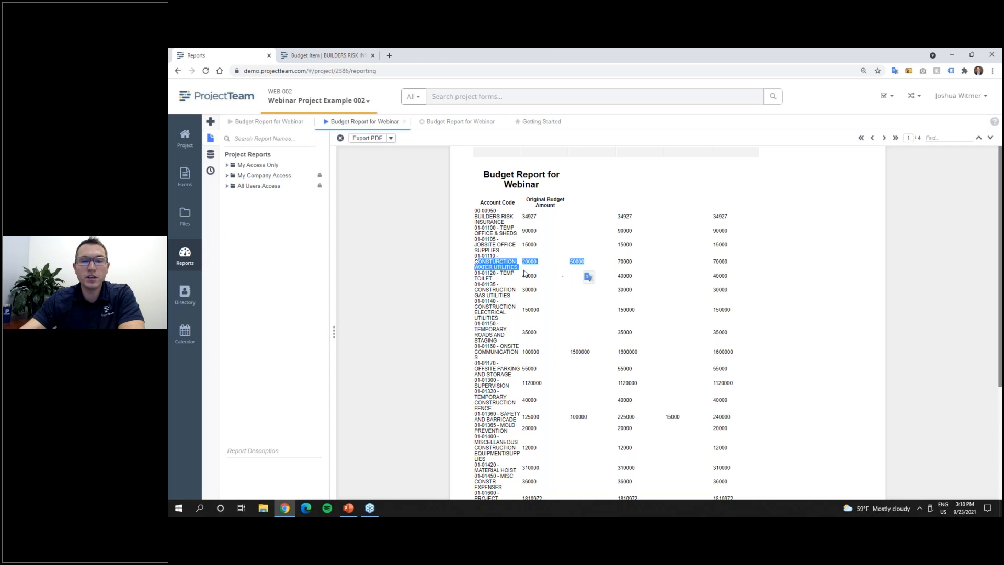
{"action": "left_click", "coordinate": [524, 271]}
{"action": "left_click_drag", "start_coordinate": [585, 263], "coordinate": [570, 265]}
{"action": "left_click", "coordinate": [574, 267]}
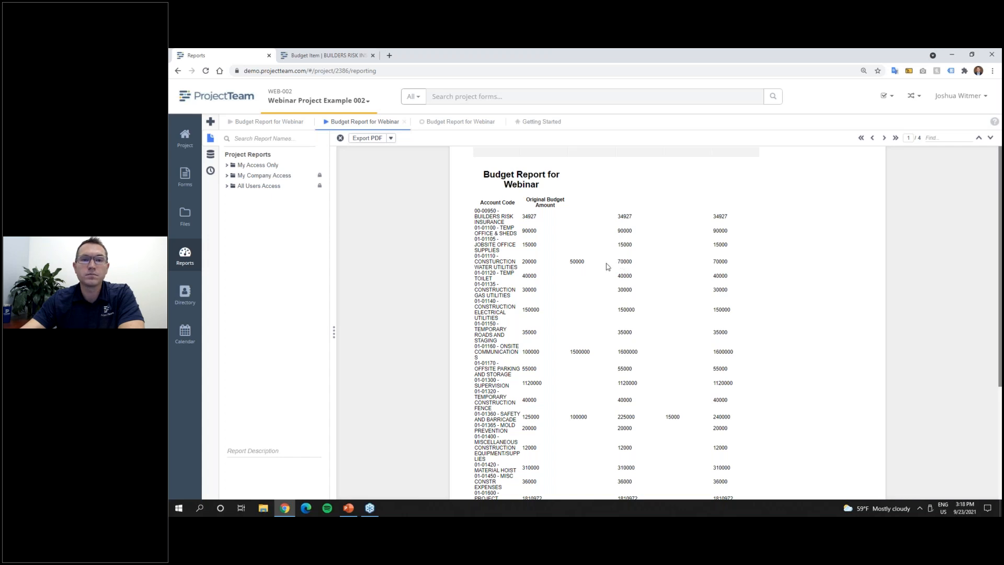
{"action": "left_click", "coordinate": [468, 123]}
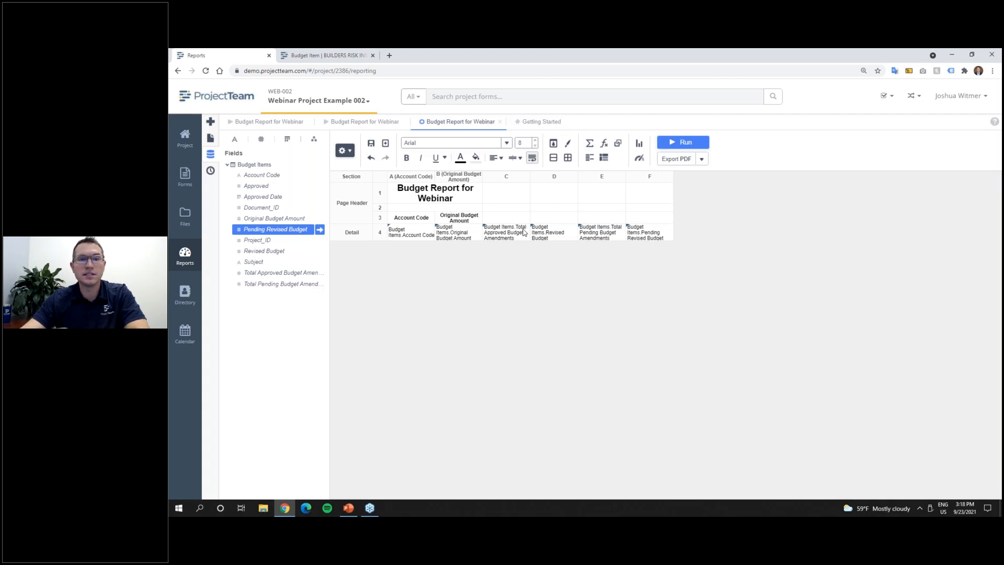
{"action": "left_click", "coordinate": [358, 126]}
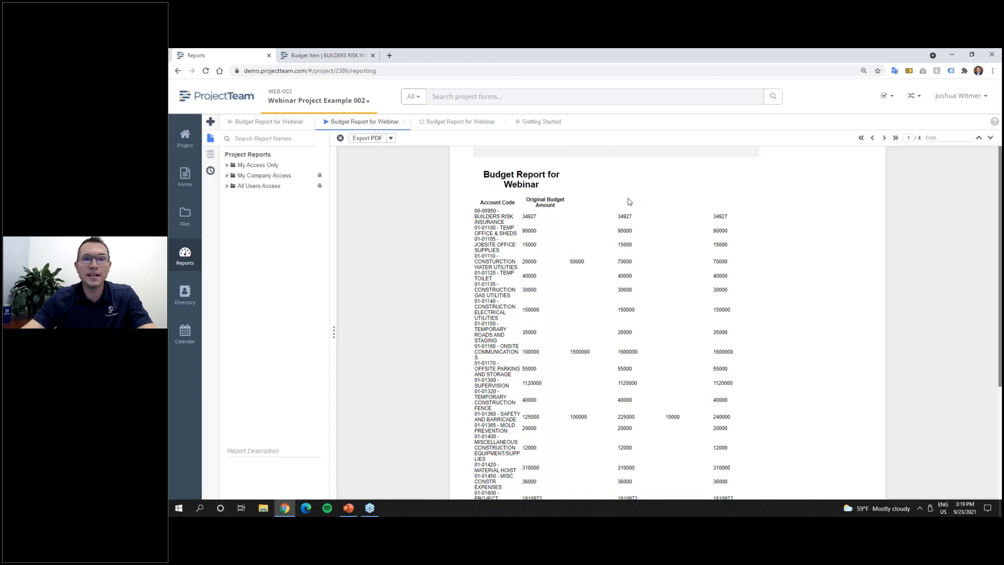
Step: In the report's general options, set the page orientation to Landscape and enable Fit to Page Width
{"action": "left_click", "coordinate": [472, 122]}
{"action": "left_click", "coordinate": [344, 151]}
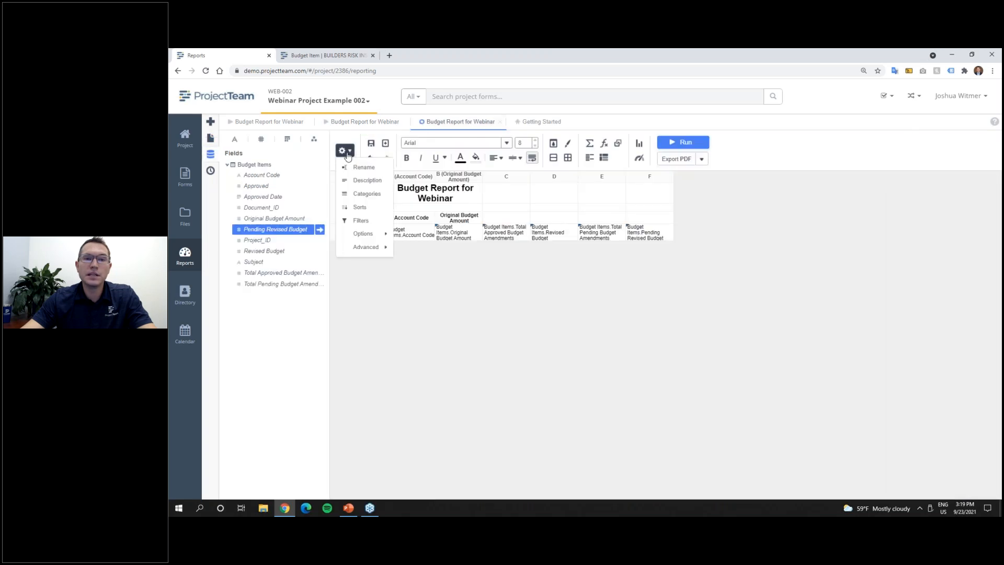
{"action": "mouse_move", "coordinate": [368, 234]}
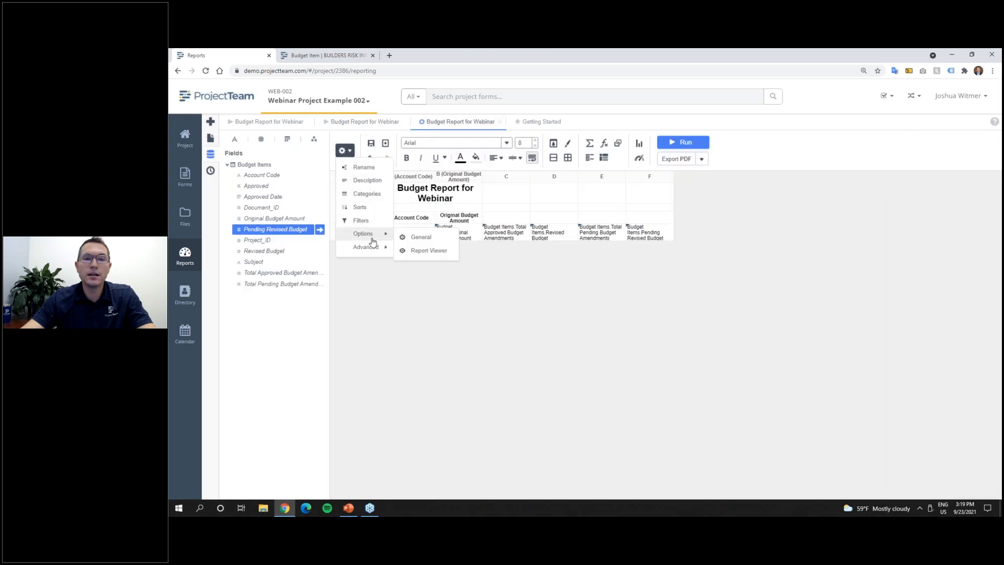
{"action": "left_click", "coordinate": [413, 235]}
{"action": "left_click", "coordinate": [674, 379]}
{"action": "left_click", "coordinate": [682, 394]}
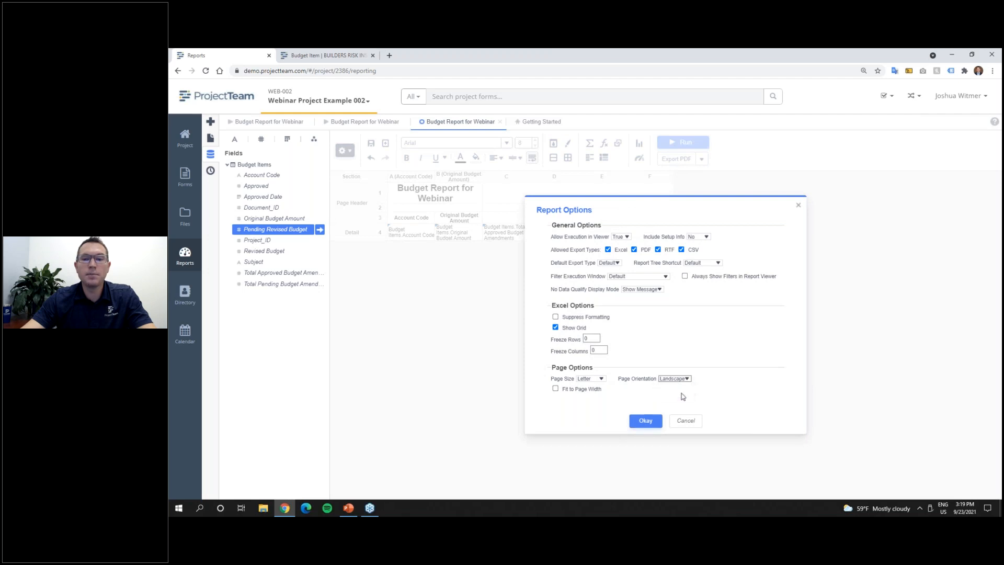
{"action": "left_click", "coordinate": [555, 388]}
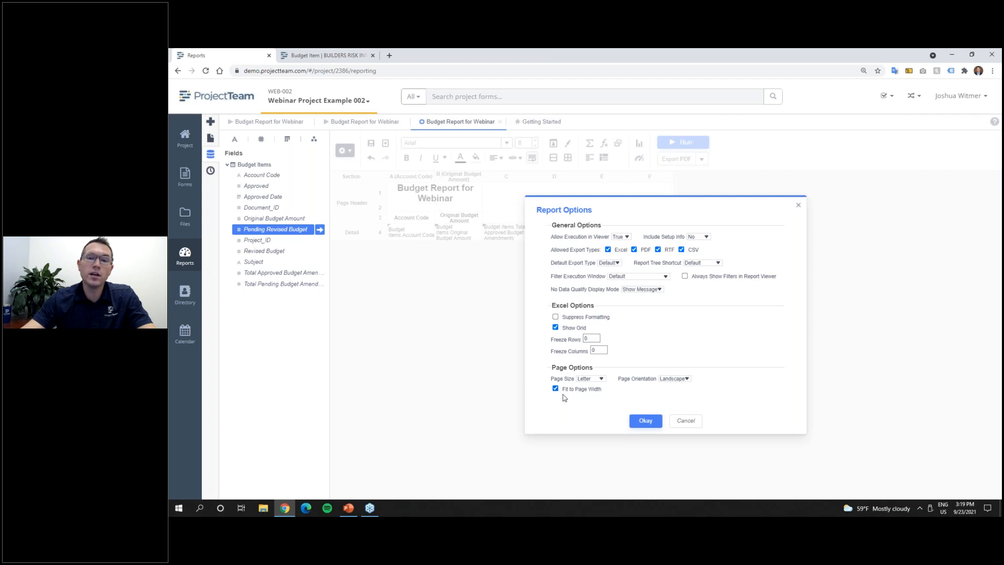
{"action": "left_click", "coordinate": [645, 420]}
Step: Run the landscape report and examine the number formatting of the original budget amounts
{"action": "left_click", "coordinate": [683, 142]}
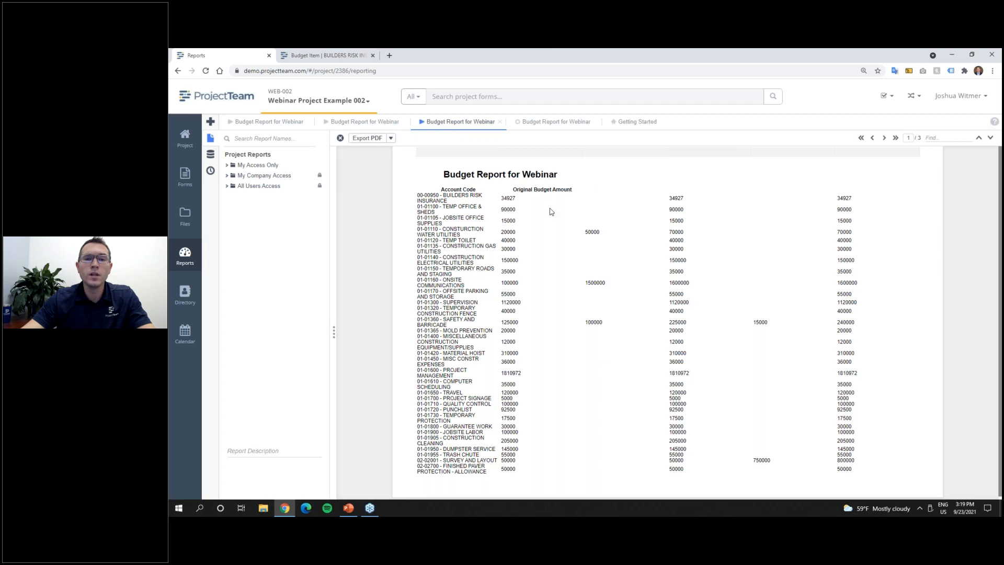
{"action": "left_click_drag", "start_coordinate": [515, 210], "coordinate": [508, 214]}
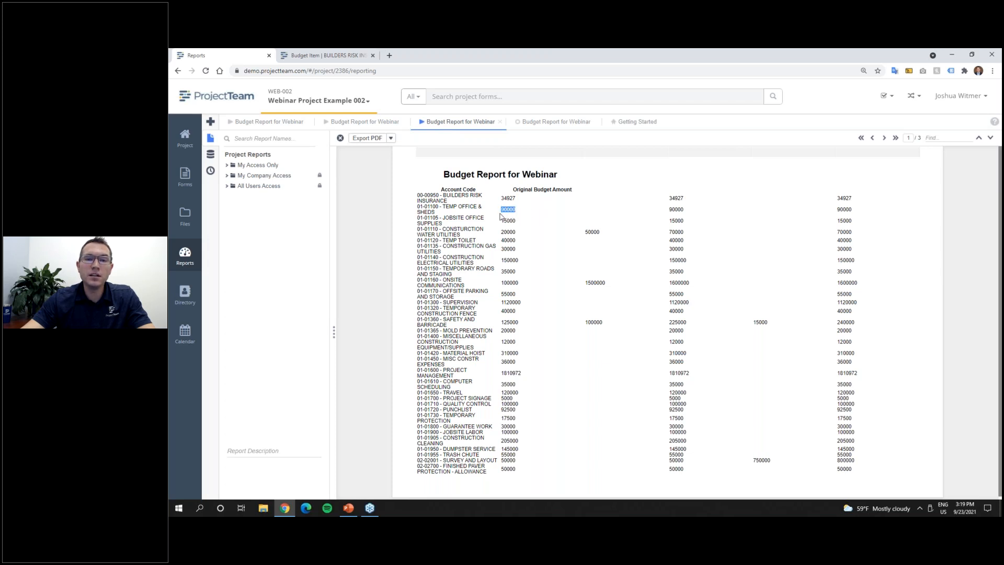
{"action": "double_click", "coordinate": [514, 222]}
{"action": "left_click", "coordinate": [515, 235]}
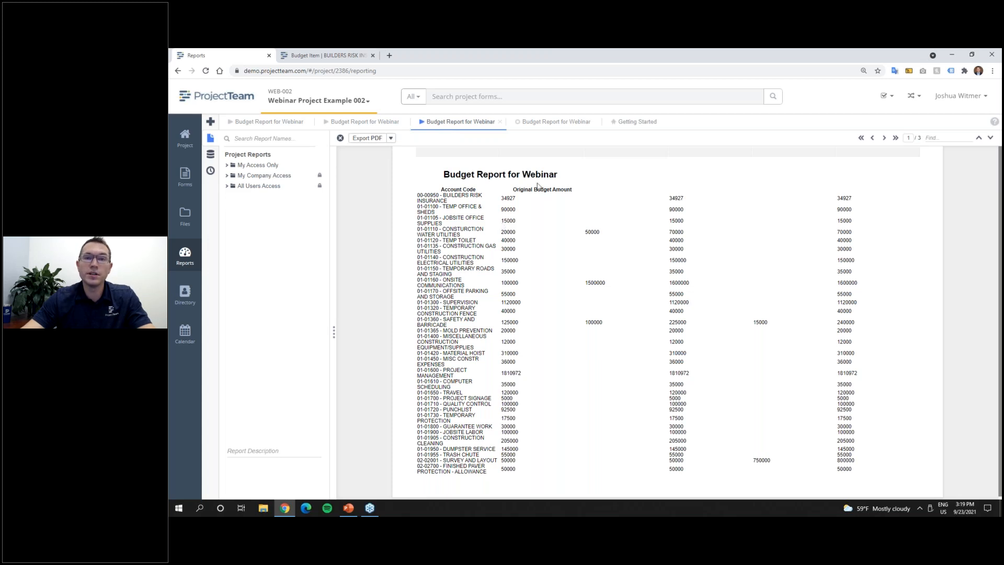
Step: Format the Original Budget Amount detail cell as a number with 0 decimal places, a 1000 separator, and the $ currency symbol
{"action": "left_click", "coordinate": [547, 121]}
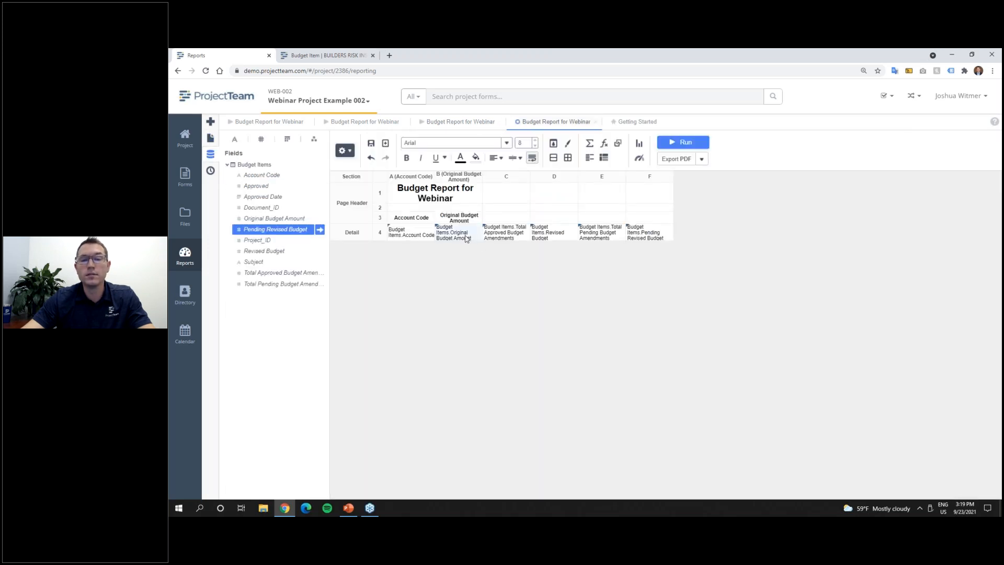
{"action": "left_click", "coordinate": [553, 147]}
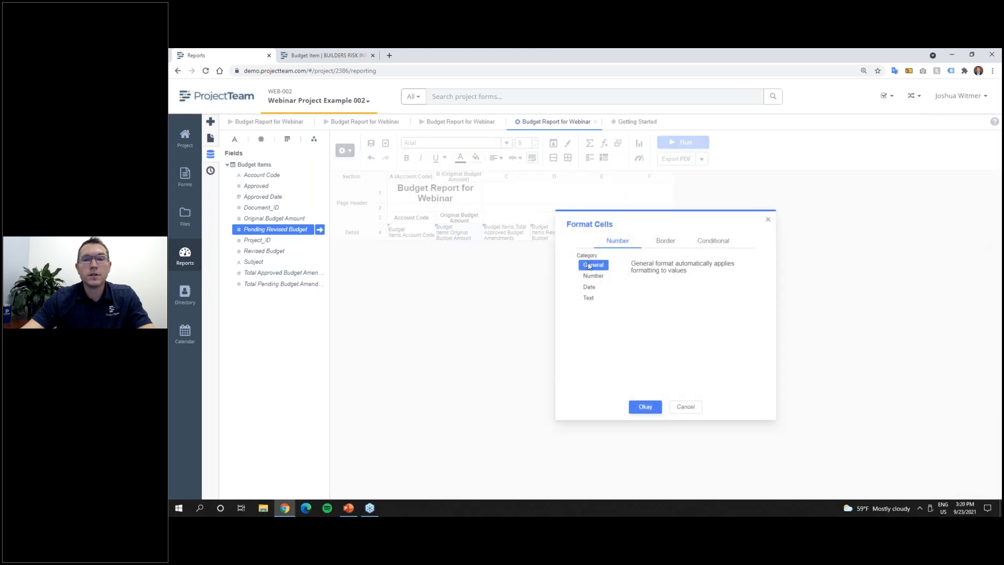
{"action": "left_click", "coordinate": [594, 277]}
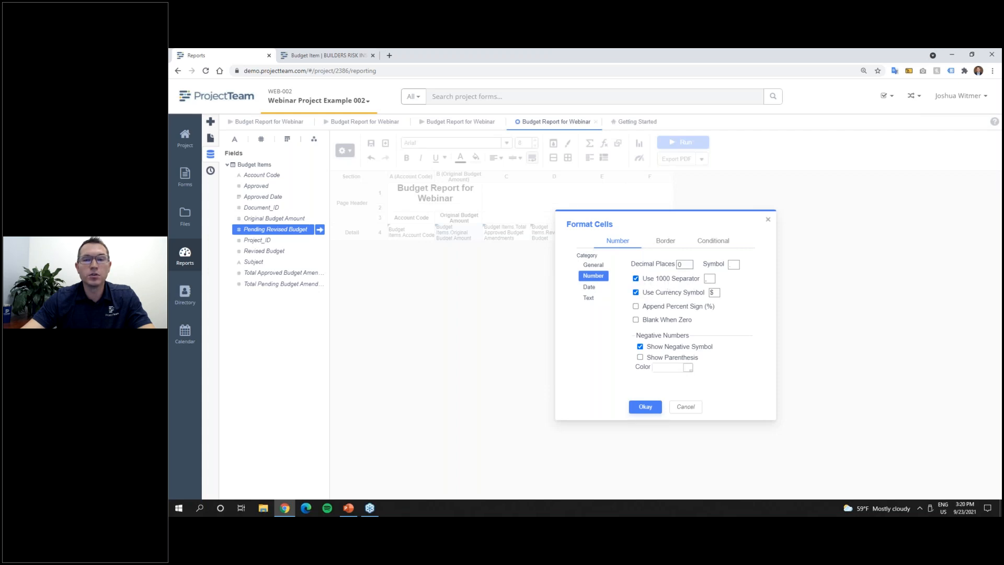
{"action": "left_click", "coordinate": [645, 406]}
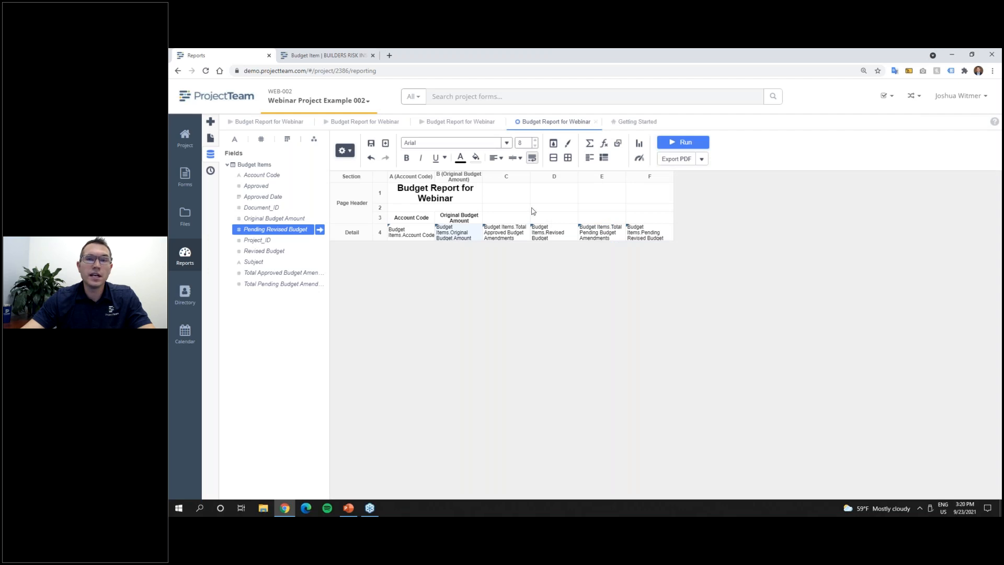
Step: Right-align the Original Budget Amount detail cell and rerun the report
{"action": "left_click", "coordinate": [496, 157]}
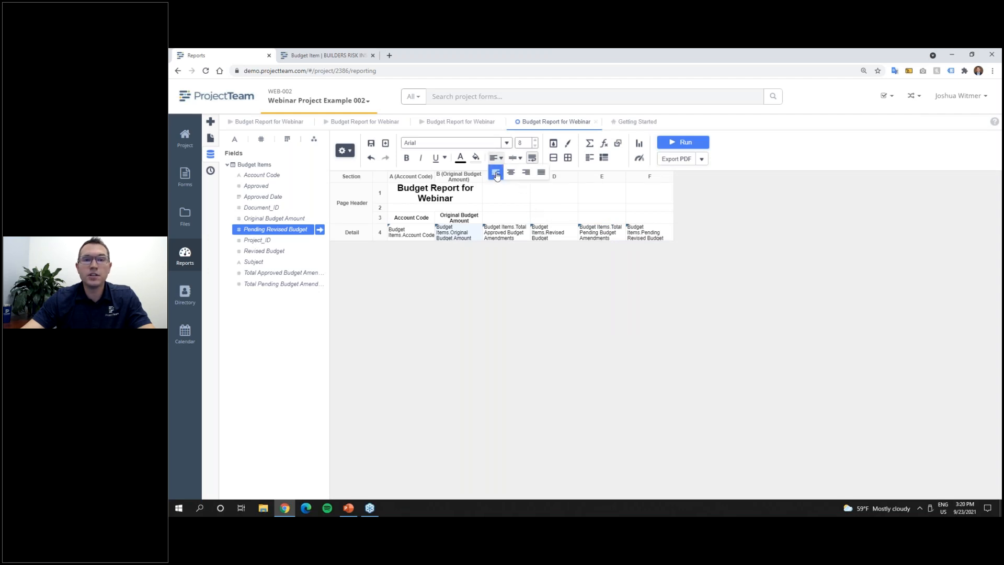
{"action": "left_click", "coordinate": [527, 173]}
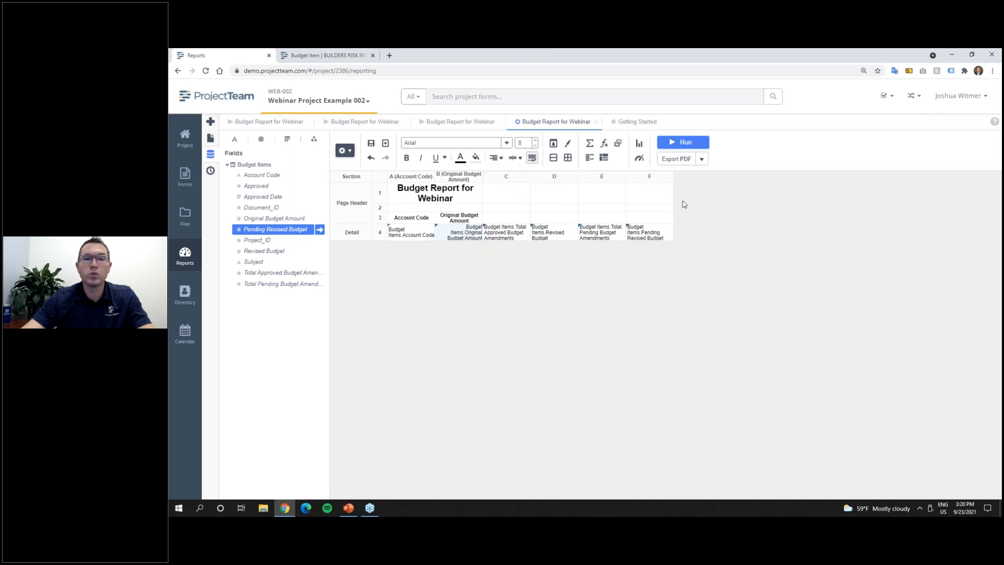
{"action": "left_click", "coordinate": [683, 141]}
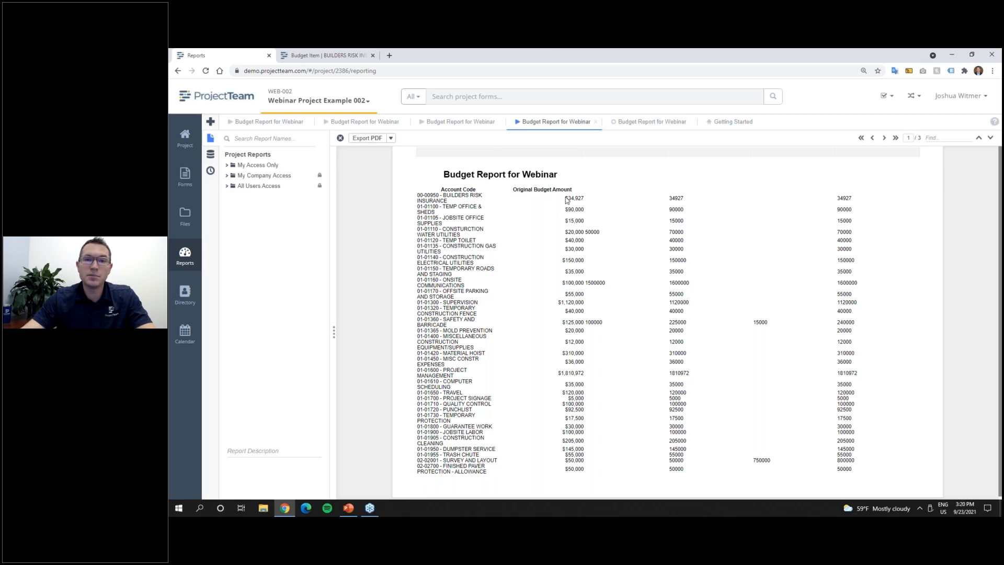
Step: Format the detail cells for approved amendments through pending revised budget as numbers with 0 decimals, a 1000 separator, and the $ symbol
{"action": "left_click", "coordinate": [649, 123]}
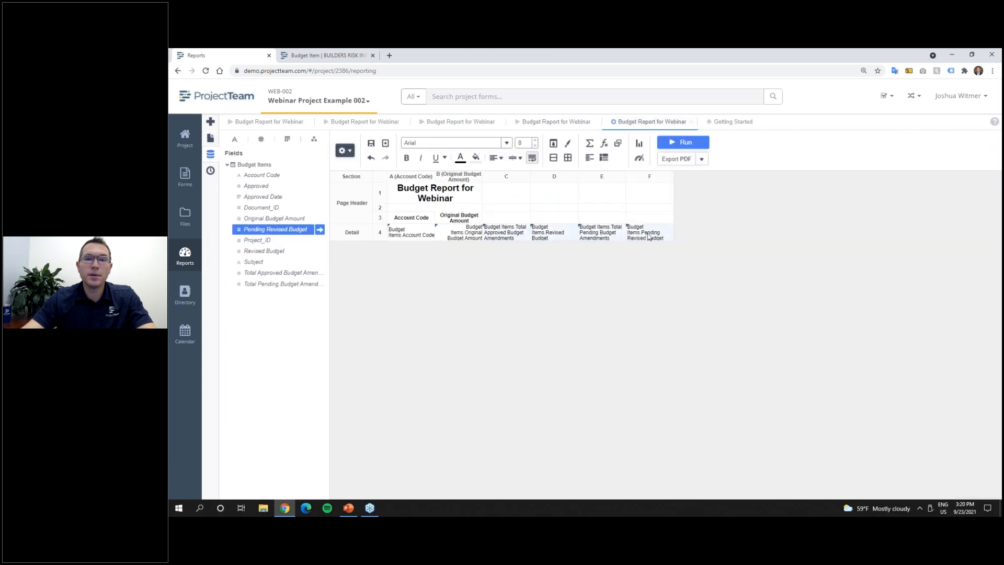
{"action": "left_click", "coordinate": [553, 143]}
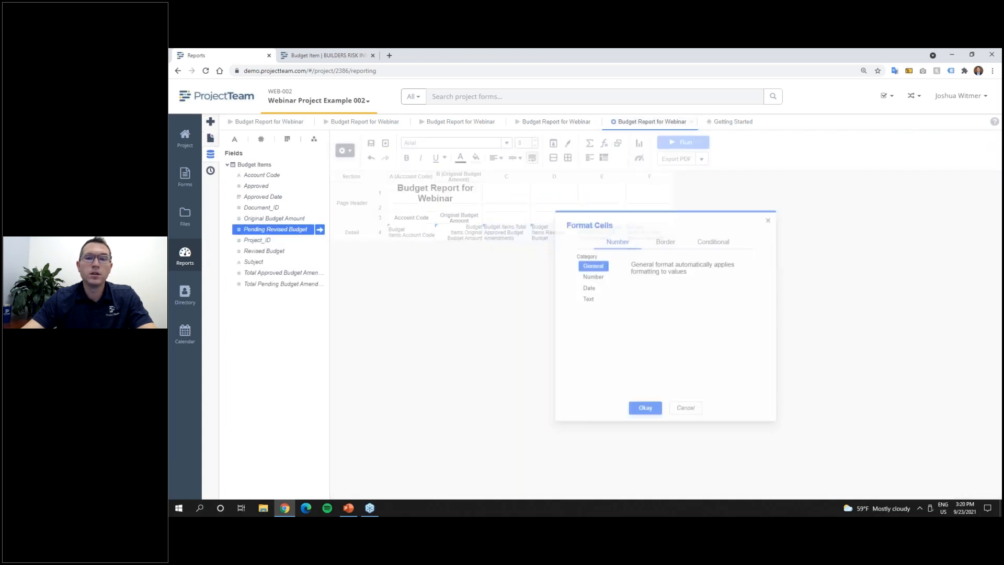
{"action": "left_click", "coordinate": [593, 276]}
{"action": "left_click", "coordinate": [636, 293]}
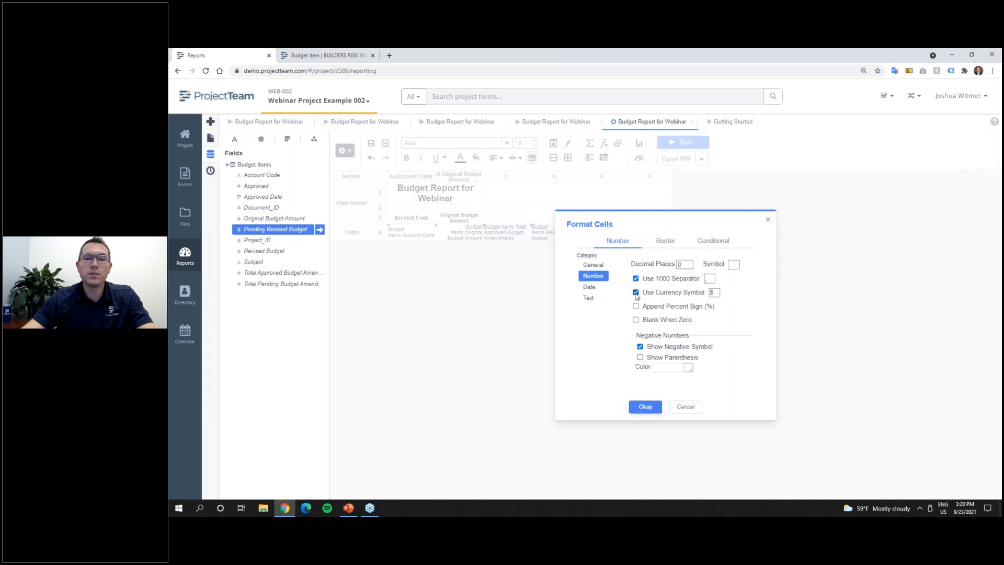
{"action": "left_click", "coordinate": [645, 407]}
Step: Right-align the detail cells for the amendment, revised, and pending budget columns and rerun the report
{"action": "left_click", "coordinate": [498, 159]}
{"action": "left_click", "coordinate": [525, 173]}
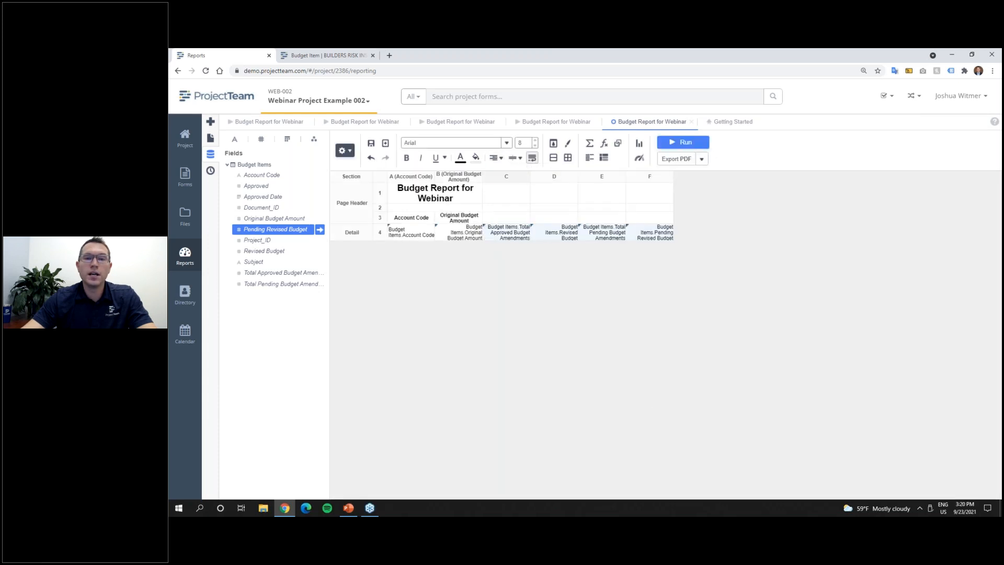
{"action": "left_click", "coordinate": [690, 145]}
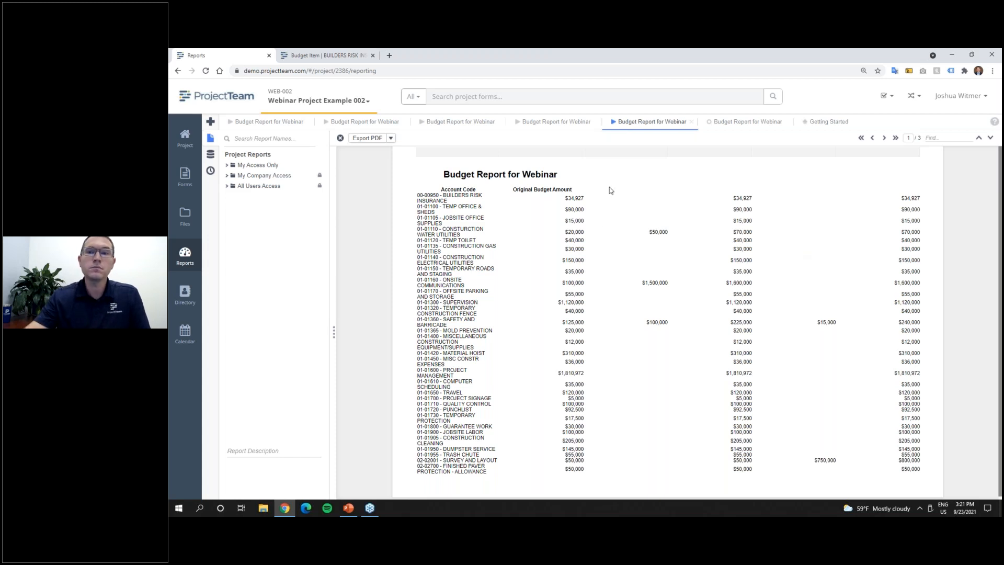
Step: Back in the report design, add a bold "Approved Amendments" header above the total approved budget amendments column
{"action": "left_click", "coordinate": [722, 123]}
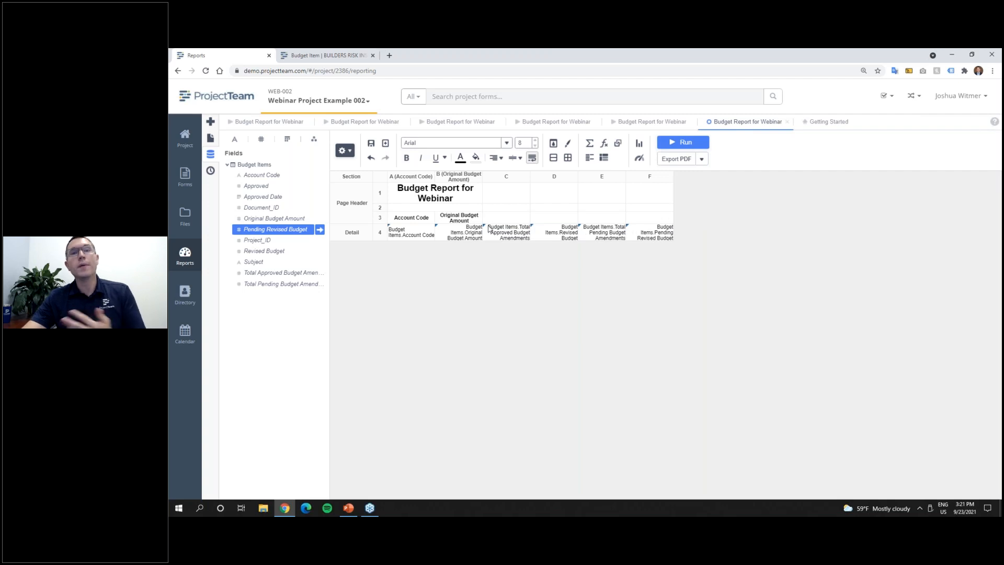
{"action": "left_click", "coordinate": [508, 222]}
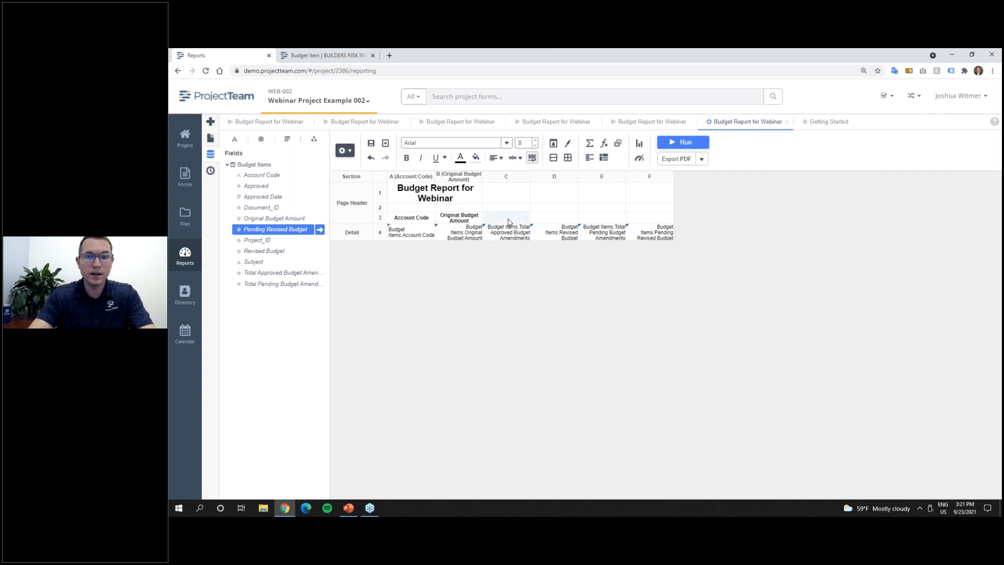
{"action": "type", "text": "Approved "}
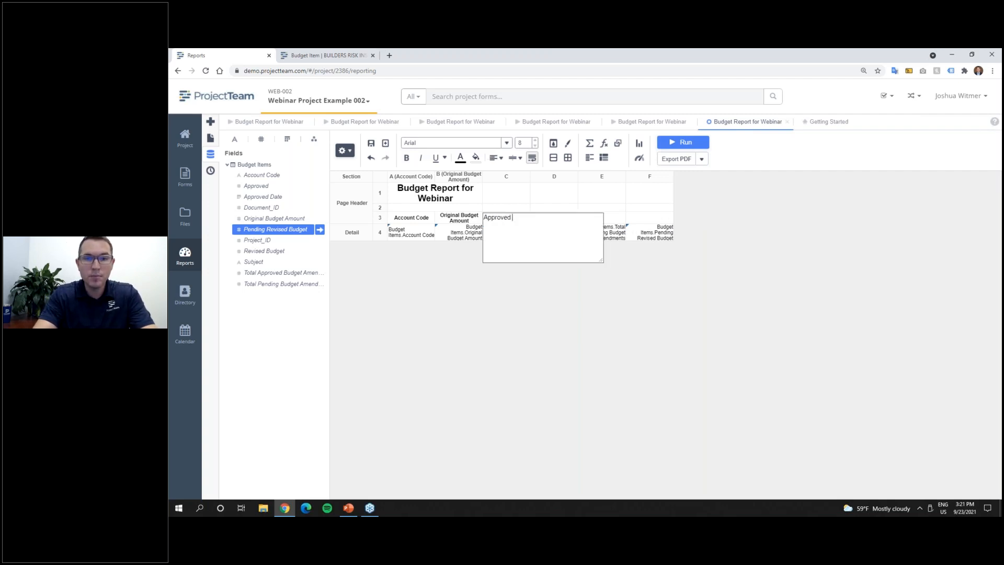
{"action": "type", "text": "Amendments"}
{"action": "key", "text": "Return"}
{"action": "left_click", "coordinate": [406, 159]}
Step: Add a bottom border across the whole column header row, from Account Code through column F
{"action": "left_click_drag", "start_coordinate": [415, 218], "coordinate": [649, 218]}
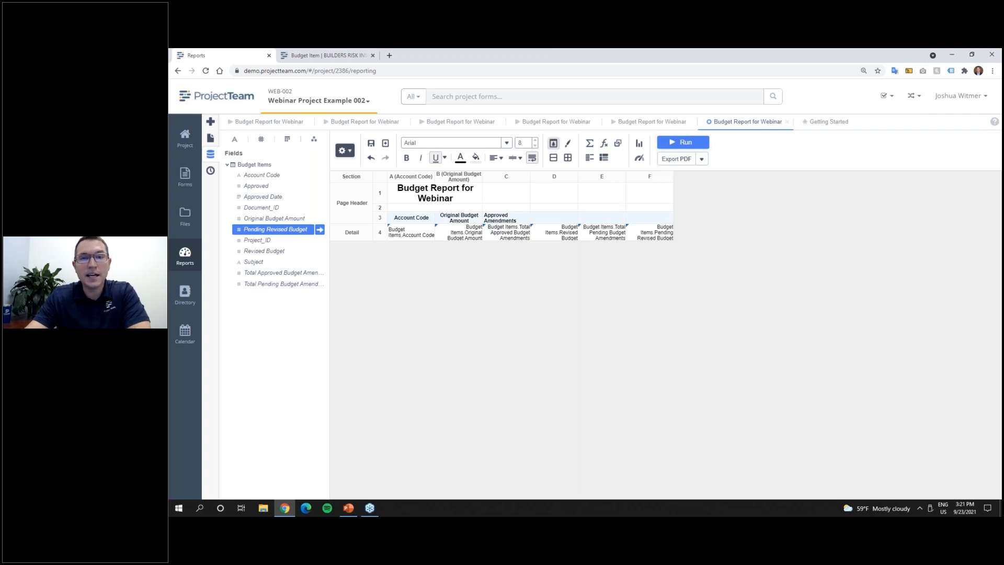
{"action": "left_click", "coordinate": [553, 142]}
{"action": "left_click", "coordinate": [665, 240]}
{"action": "left_click", "coordinate": [679, 351]}
{"action": "left_click", "coordinate": [645, 407]}
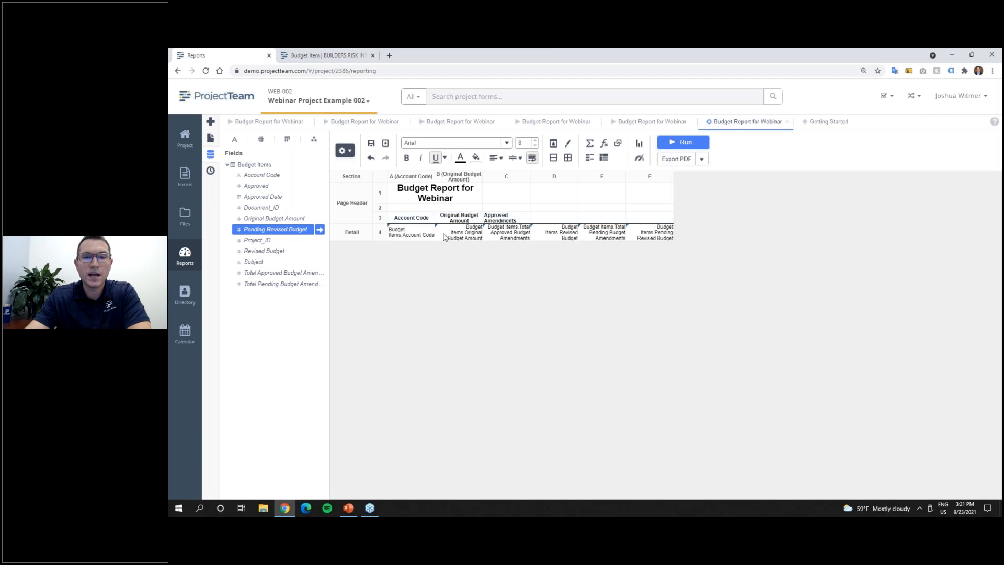
Step: Center the Approved Amendments column header
{"action": "left_click", "coordinate": [503, 217]}
{"action": "left_click", "coordinate": [495, 159]}
{"action": "left_click", "coordinate": [510, 171]}
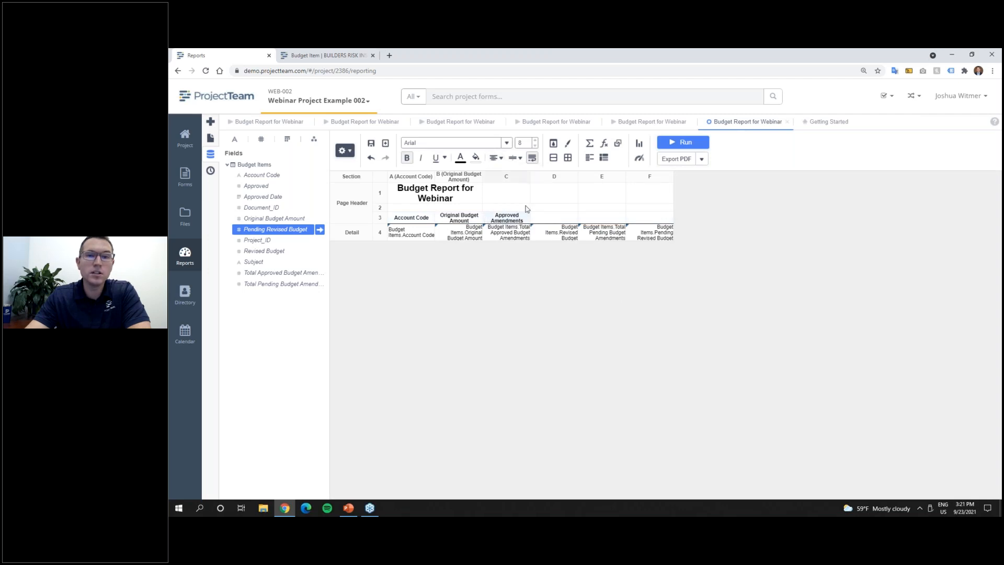
Step: Fill the column header row from Account Code through column F with light gray and rerun the report
{"action": "left_click", "coordinate": [646, 218]}
{"action": "left_click", "coordinate": [421, 223], "text": "shift"}
{"action": "left_click", "coordinate": [475, 158]}
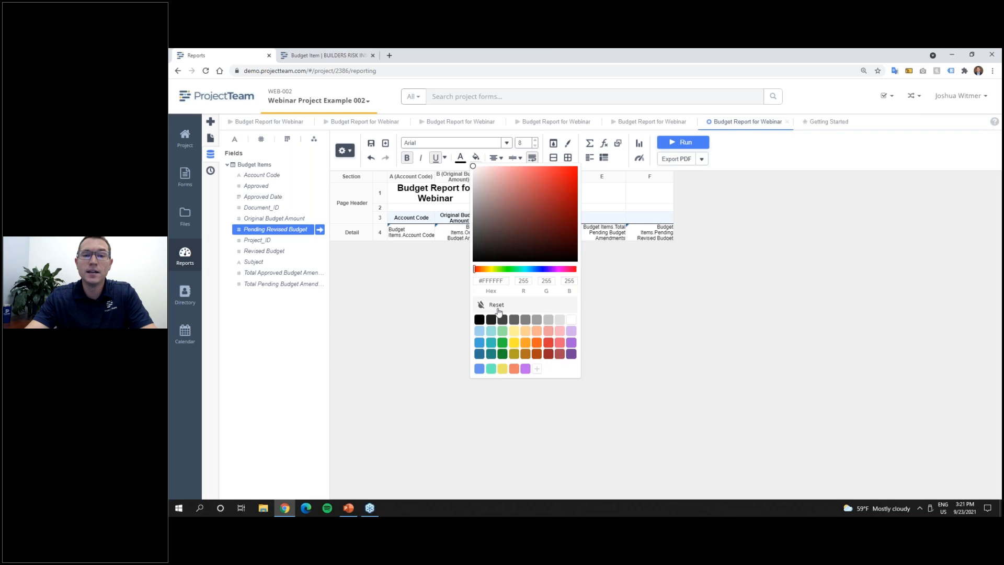
{"action": "left_click", "coordinate": [562, 319]}
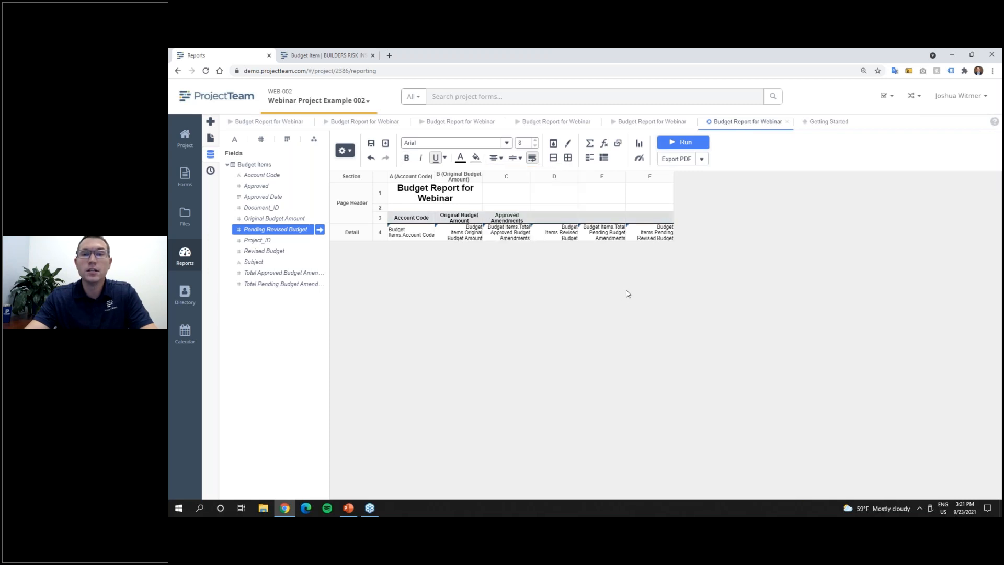
{"action": "left_click", "coordinate": [705, 145]}
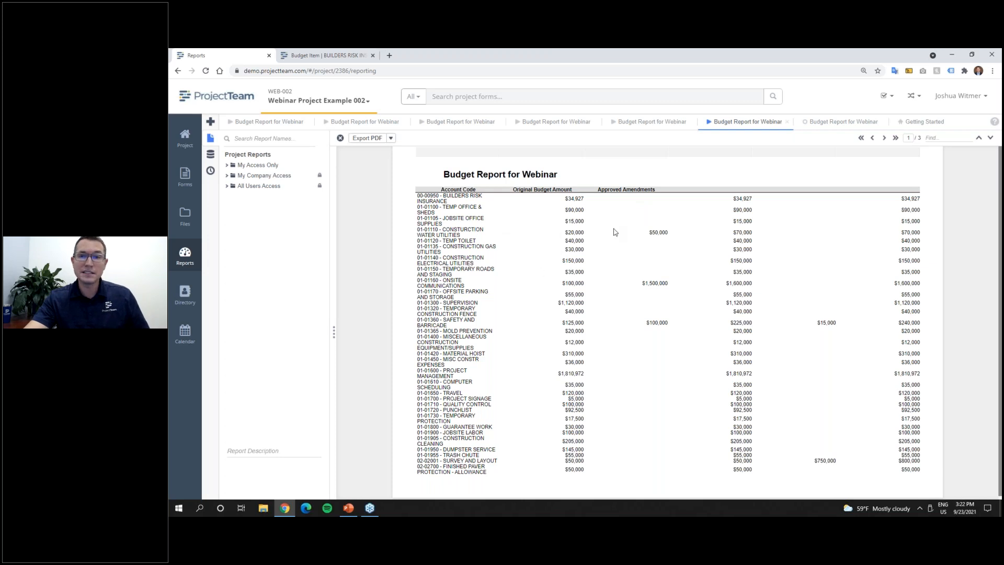
Step: Close all report tabs except the current output and run the first Advanced Webinar report saved under My Access Only
{"action": "right_click", "coordinate": [753, 125]}
{"action": "left_click", "coordinate": [769, 154]}
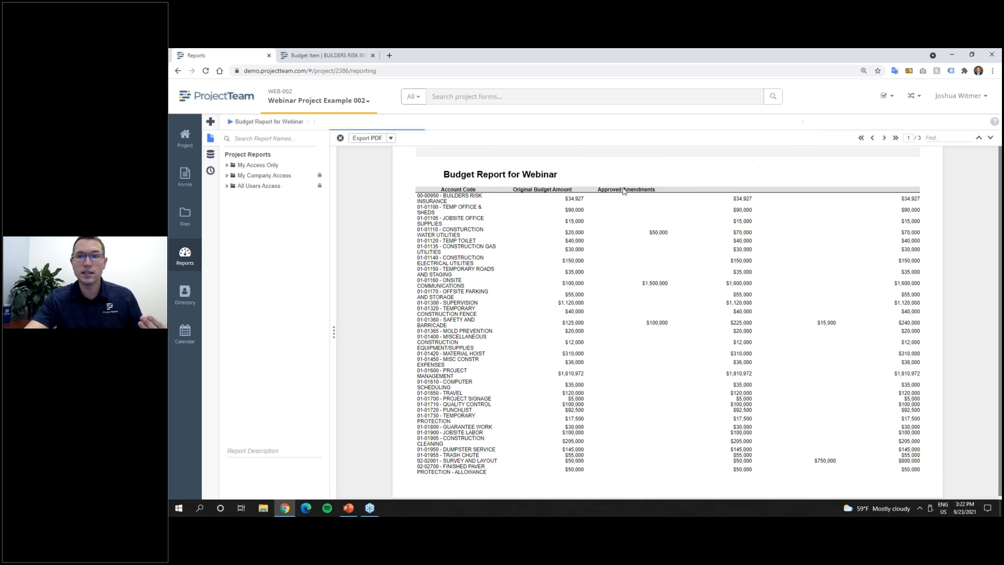
{"action": "left_click", "coordinate": [226, 166]}
{"action": "right_click", "coordinate": [259, 176]}
{"action": "left_click", "coordinate": [282, 188]}
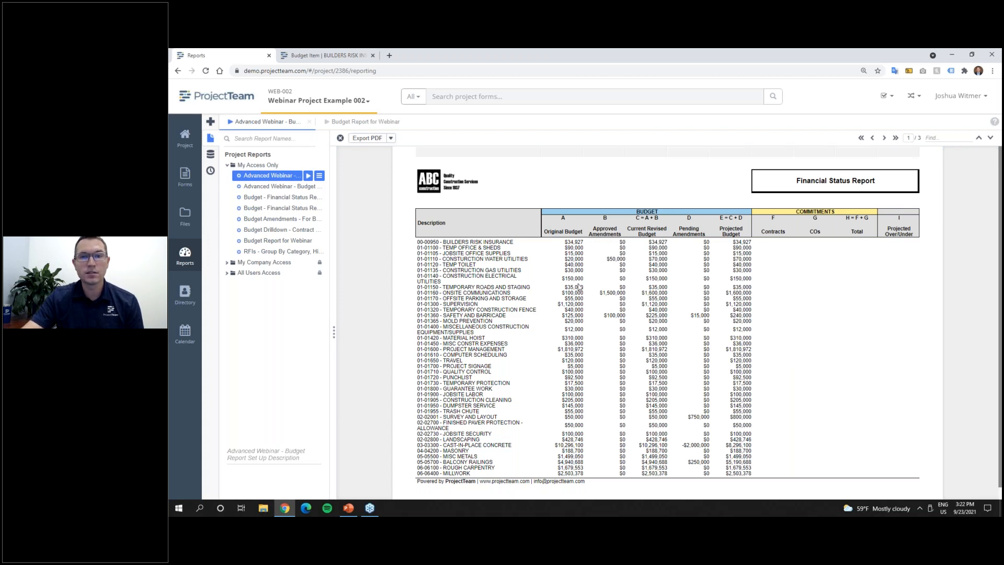
Step: Compare the Budget Report for Webinar output with the Financial Status Report, and close the Budget Report for Webinar output
{"action": "left_click", "coordinate": [366, 122]}
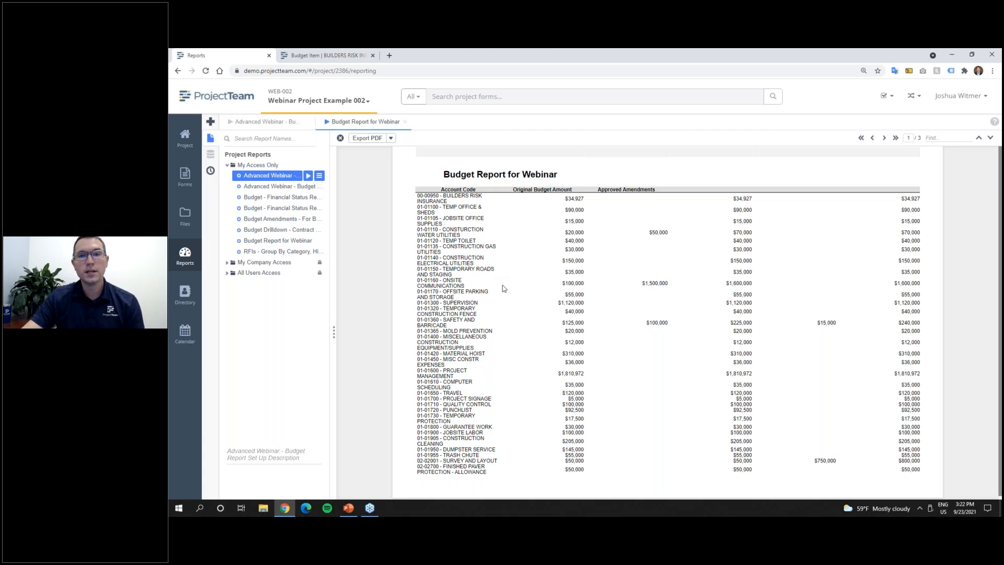
{"action": "left_click", "coordinate": [288, 127]}
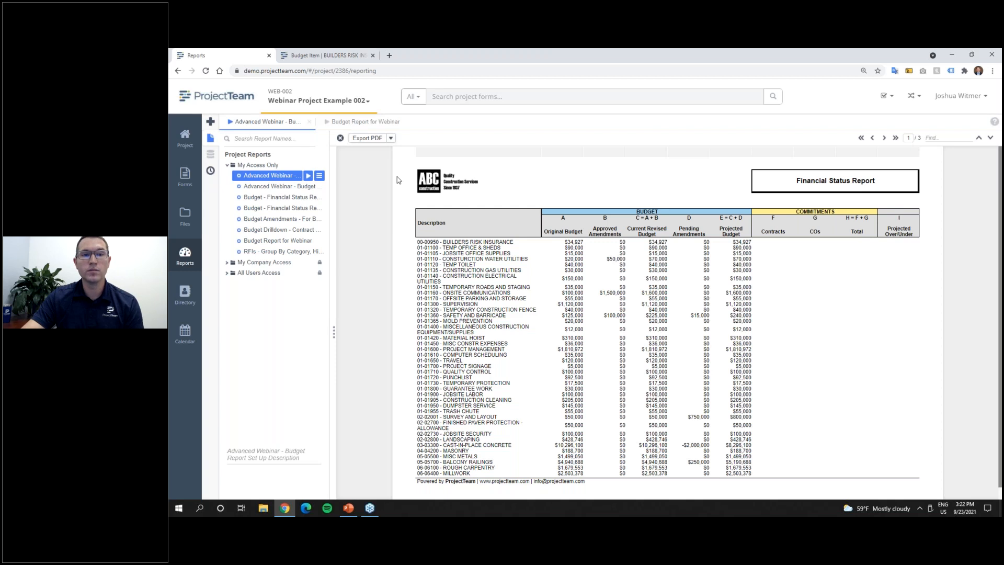
{"action": "left_click", "coordinate": [366, 122]}
{"action": "left_click", "coordinate": [271, 122]}
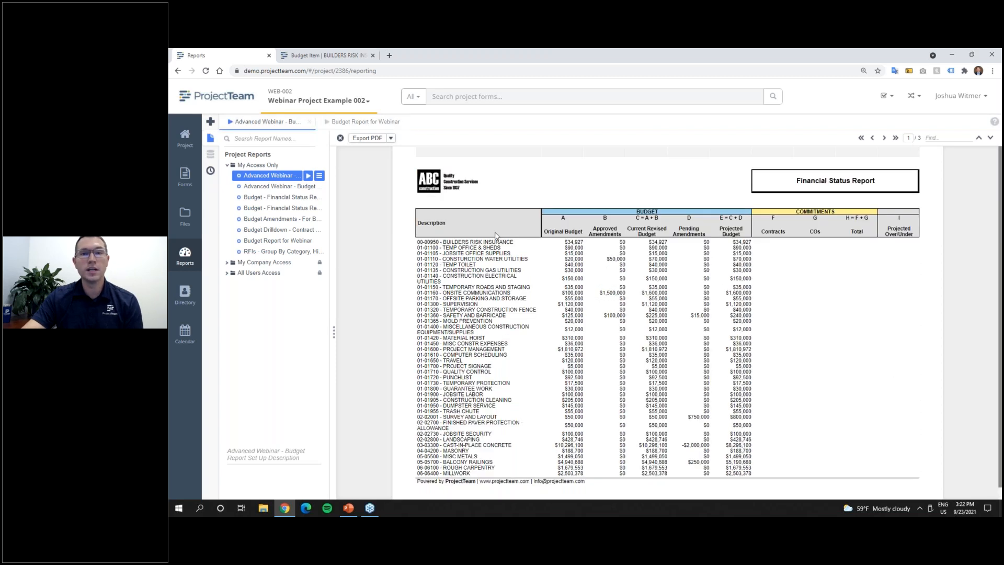
{"action": "left_click", "coordinate": [402, 123]}
{"action": "left_click", "coordinate": [405, 122]}
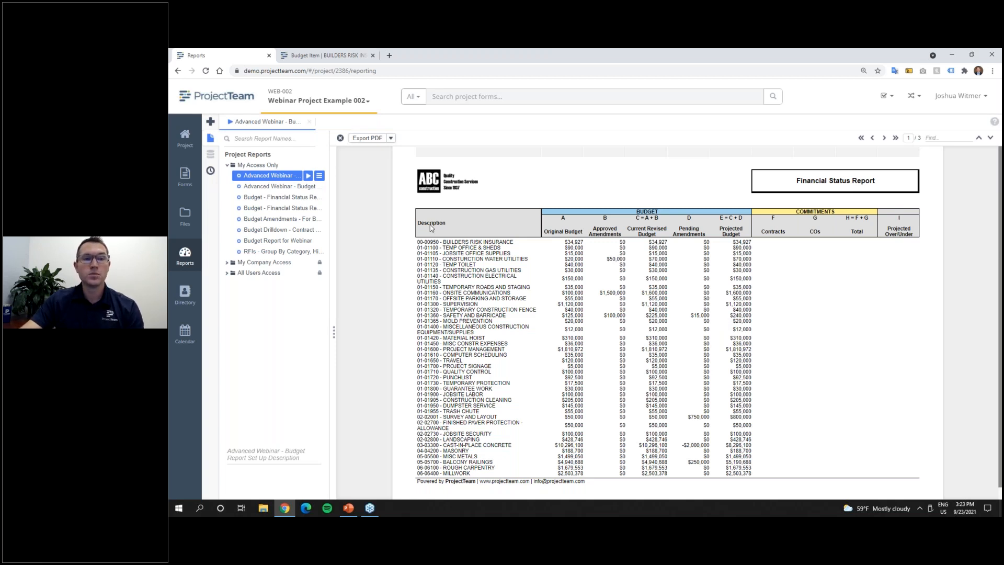
Step: Open the design of the first Advanced Webinar report and examine the If formula in the Approved Amendments detail cell without changing it
{"action": "right_click", "coordinate": [285, 177]}
{"action": "left_click", "coordinate": [306, 188]}
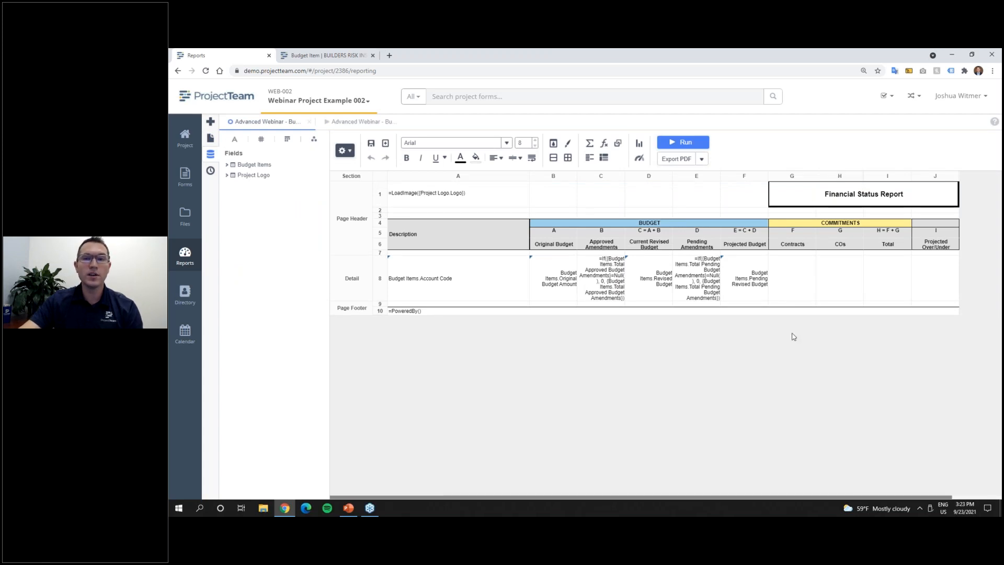
{"action": "left_click", "coordinate": [620, 284]}
{"action": "left_click", "coordinate": [603, 144]}
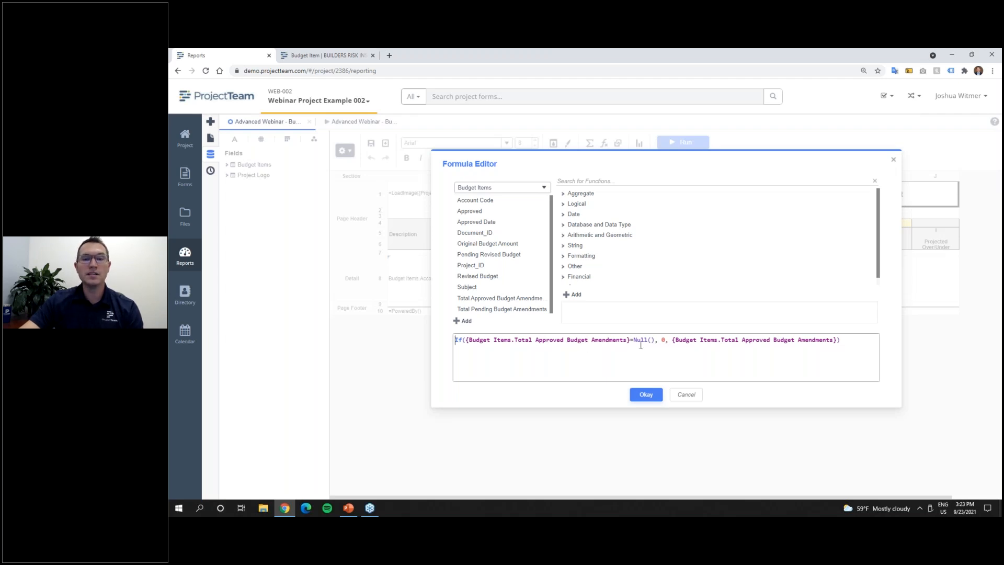
{"action": "left_click", "coordinate": [663, 340]}
{"action": "left_click", "coordinate": [680, 341]}
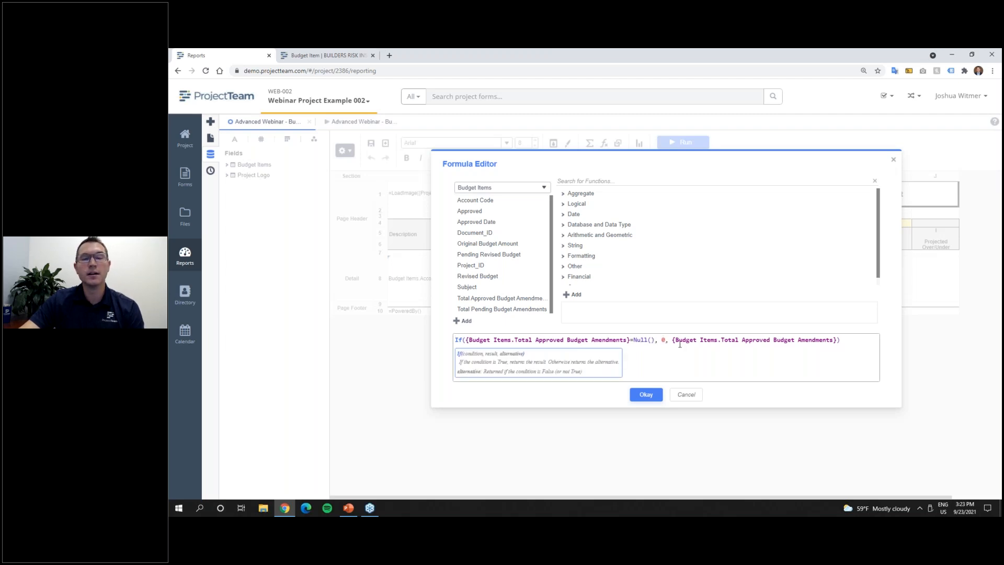
{"action": "left_click", "coordinate": [684, 394]}
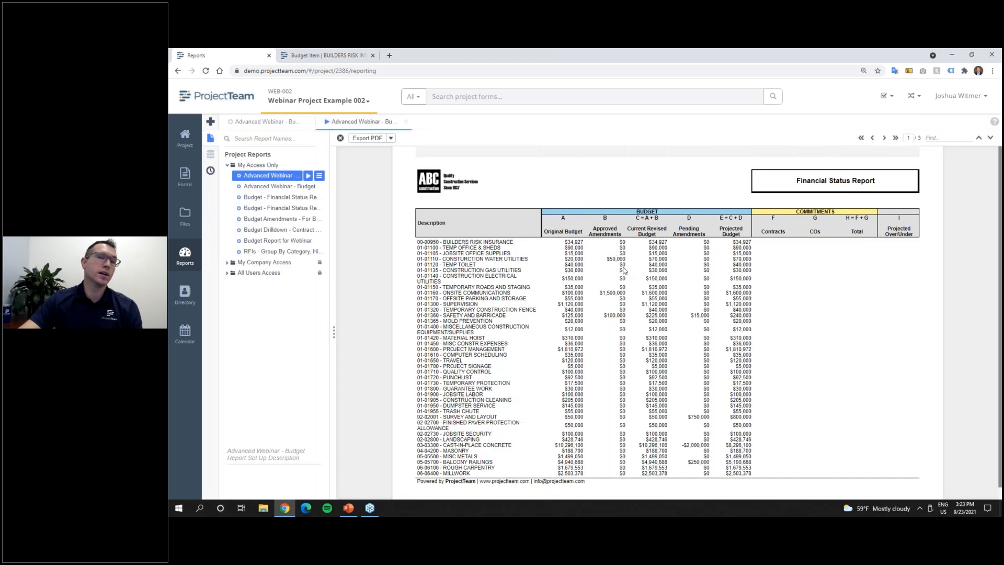
{"action": "left_click", "coordinate": [285, 124]}
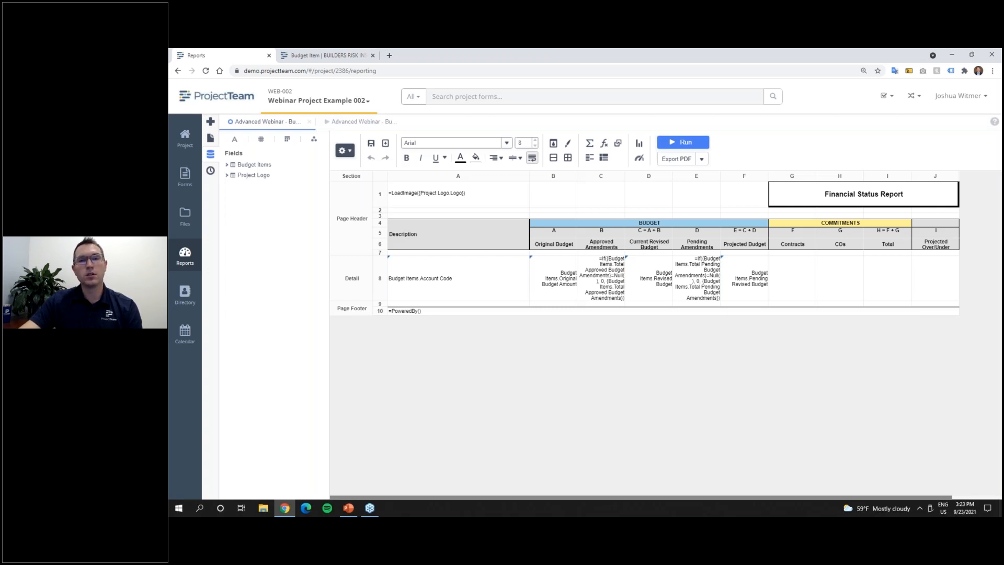
Step: Switch to the BUILDERS RISK INSURANCE budget item and examine its account code
{"action": "left_click", "coordinate": [349, 56]}
{"action": "scroll", "coordinate": [403, 198], "scroll_direction": "up", "scroll_amount": 1}
{"action": "left_click_drag", "start_coordinate": [211, 144], "coordinate": [262, 142]}
{"action": "left_click", "coordinate": [261, 142]}
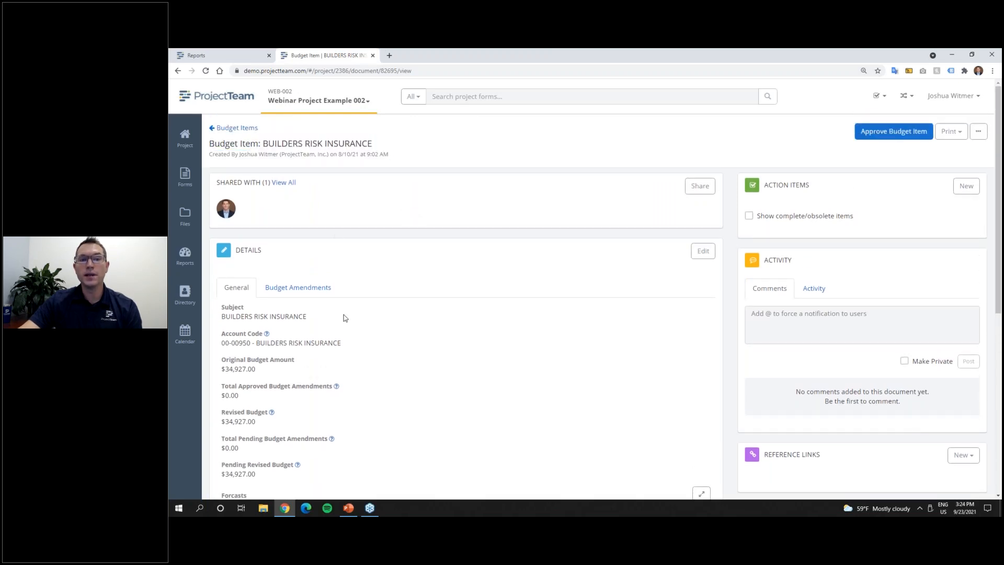
{"action": "left_click_drag", "start_coordinate": [342, 342], "coordinate": [222, 342]}
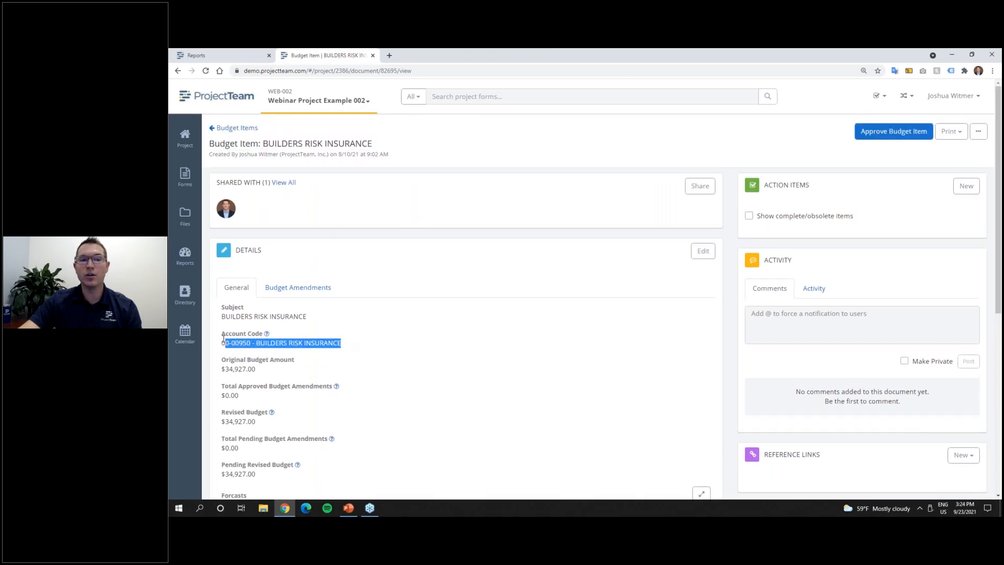
{"action": "left_click", "coordinate": [465, 368]}
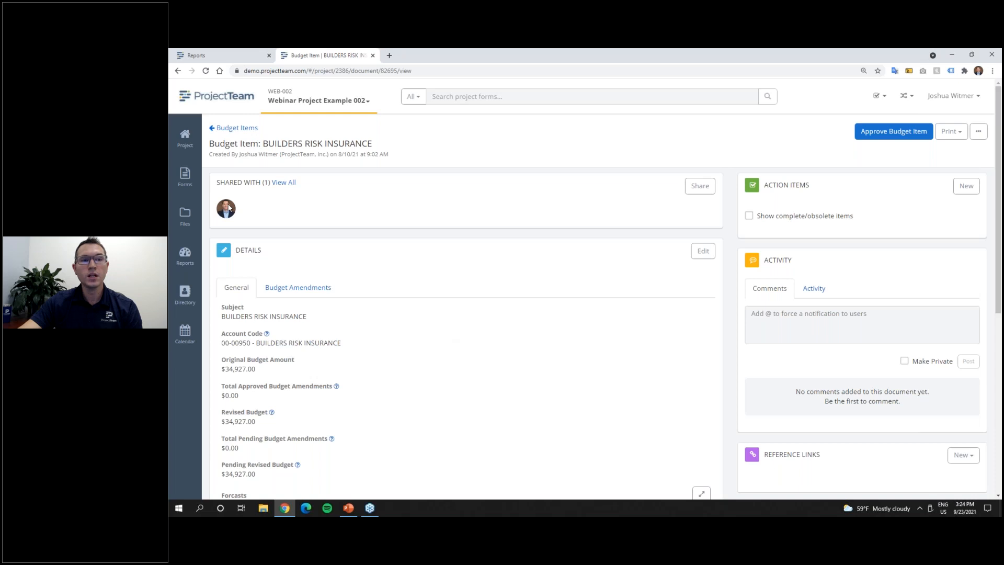
Step: Open the INDIGO Substation 230 contract and review its original value, approved change orders, and revised value fields
{"action": "mouse_move", "coordinate": [185, 176]}
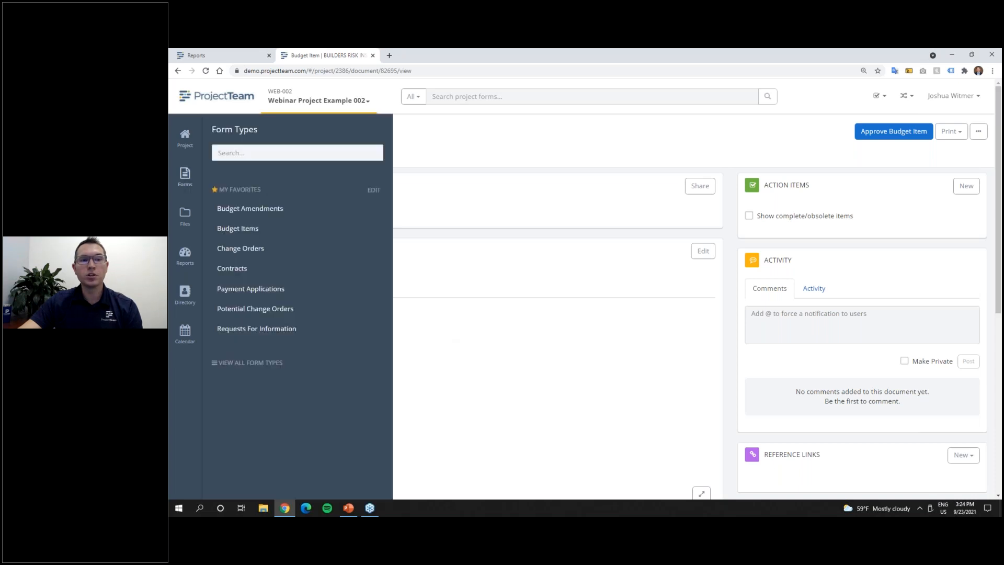
{"action": "left_click", "coordinate": [240, 269]}
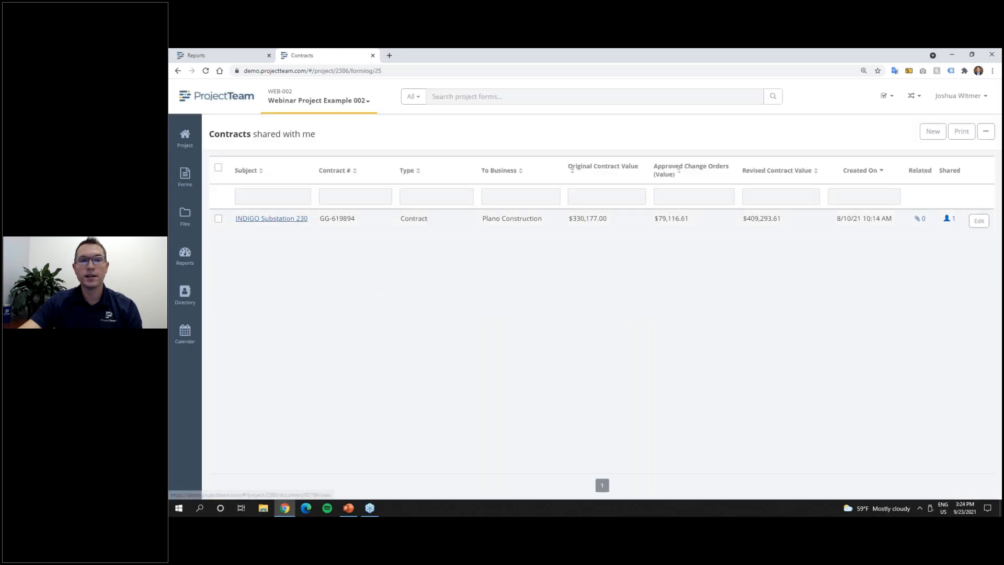
{"action": "left_click", "coordinate": [297, 220]}
{"action": "left_click_drag", "start_coordinate": [998, 202], "coordinate": [995, 312]}
{"action": "left_click_drag", "start_coordinate": [256, 191], "coordinate": [263, 346]}
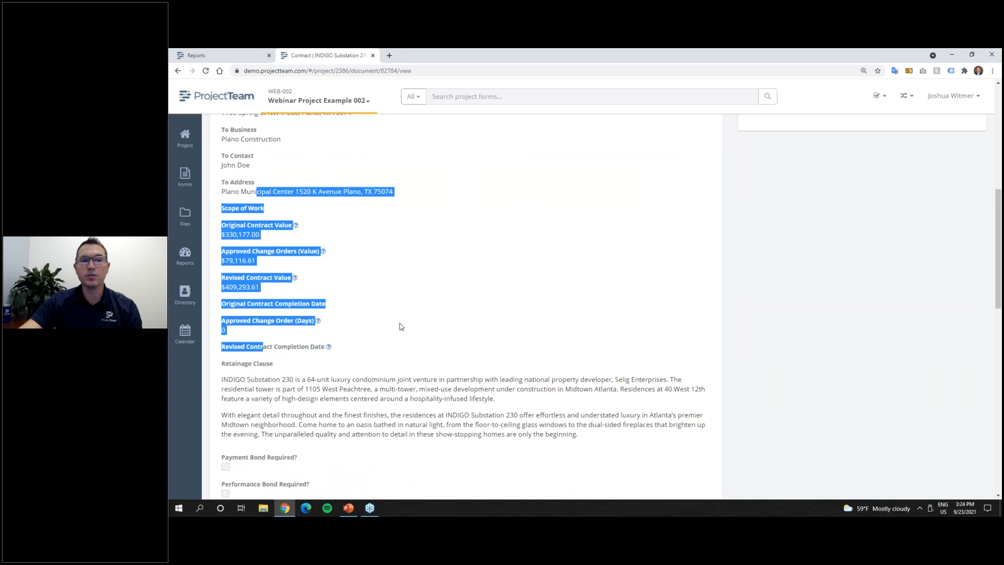
{"action": "left_click", "coordinate": [255, 334]}
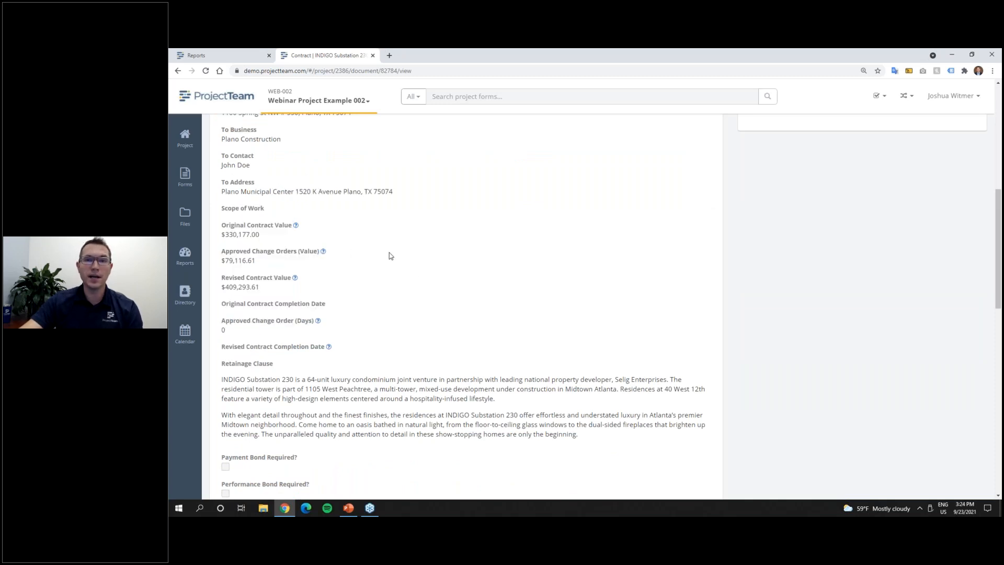
Step: Examine the Account Code column in the contract's Schedule of Values
{"action": "scroll", "coordinate": [427, 324], "scroll_direction": "down", "scroll_amount": 1}
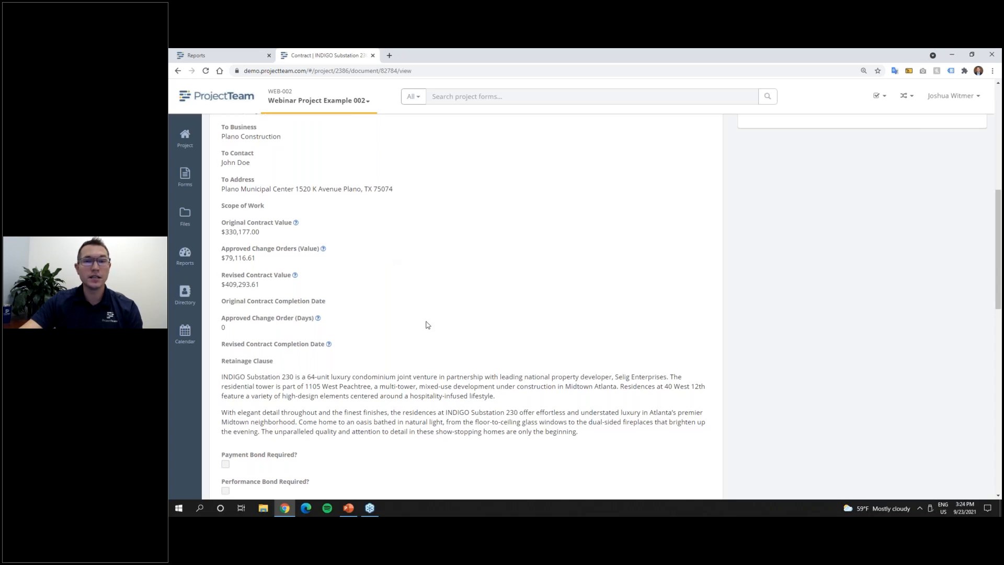
{"action": "scroll", "coordinate": [427, 325], "scroll_direction": "down", "scroll_amount": 7}
{"action": "left_click_drag", "start_coordinate": [620, 191], "coordinate": [600, 188]}
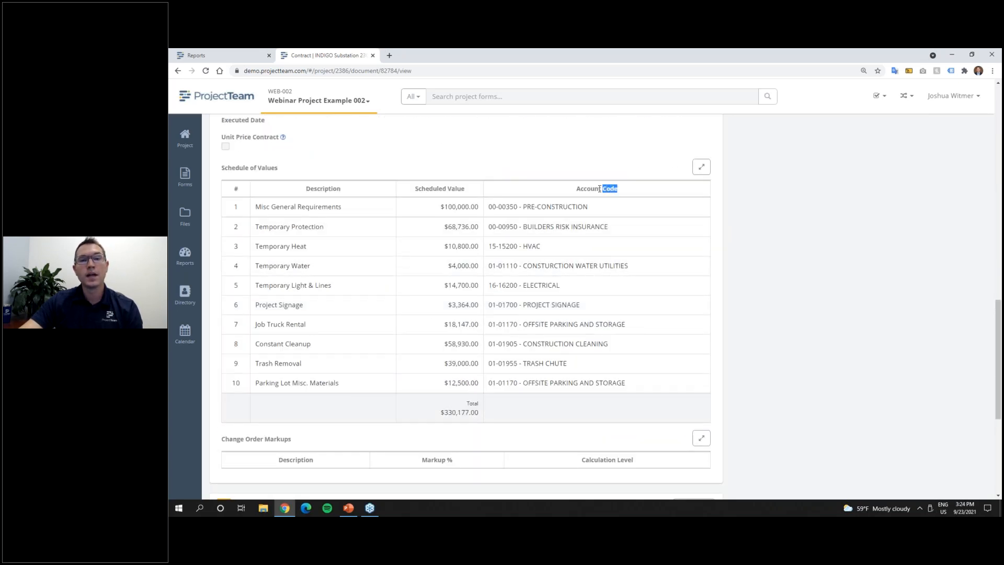
{"action": "left_click", "coordinate": [597, 168]}
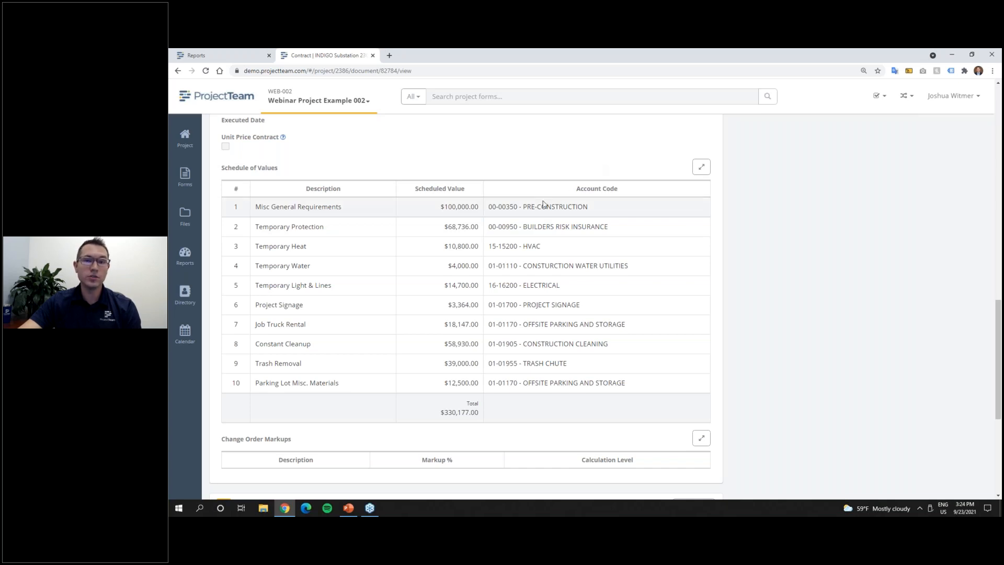
Step: Compare the account codes of the contract's Schedule of Values lines, including the Job Truck Rental and Parking Lot Misc. Materials lines
{"action": "left_click_drag", "start_coordinate": [491, 207], "coordinate": [590, 209]}
{"action": "left_click", "coordinate": [577, 216]}
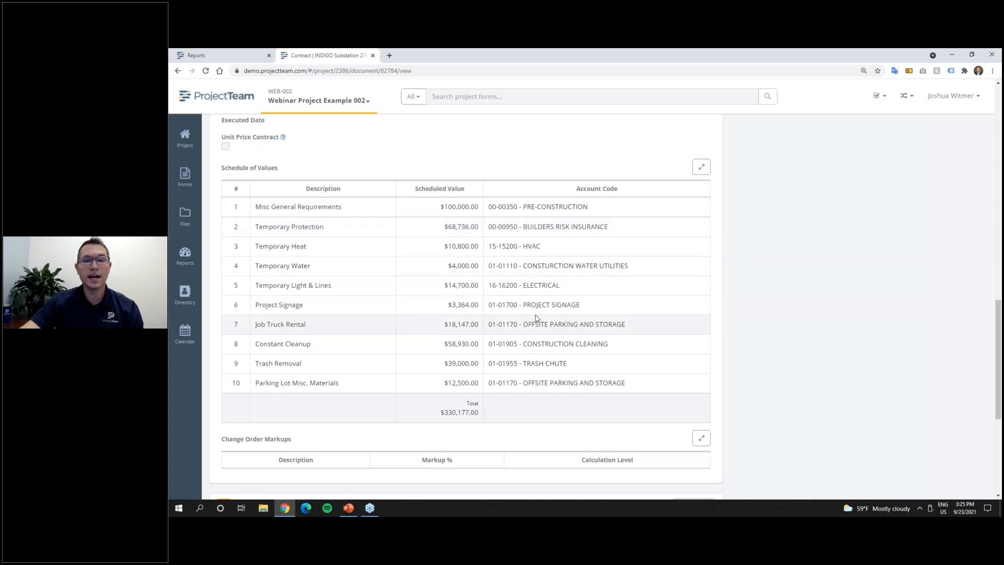
{"action": "left_click_drag", "start_coordinate": [627, 324], "coordinate": [488, 325]}
{"action": "left_click_drag", "start_coordinate": [626, 382], "coordinate": [488, 383]}
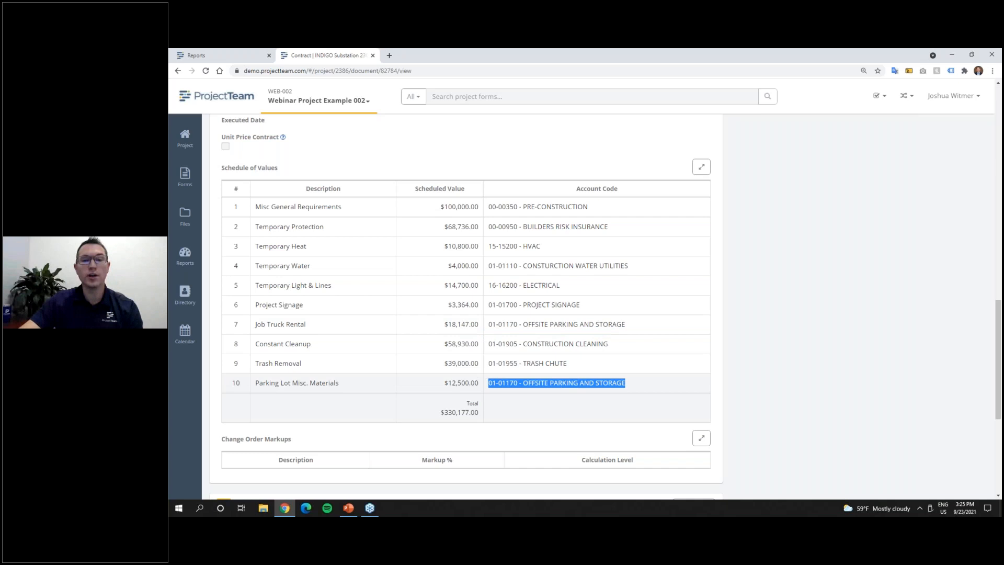
{"action": "left_click", "coordinate": [523, 383]}
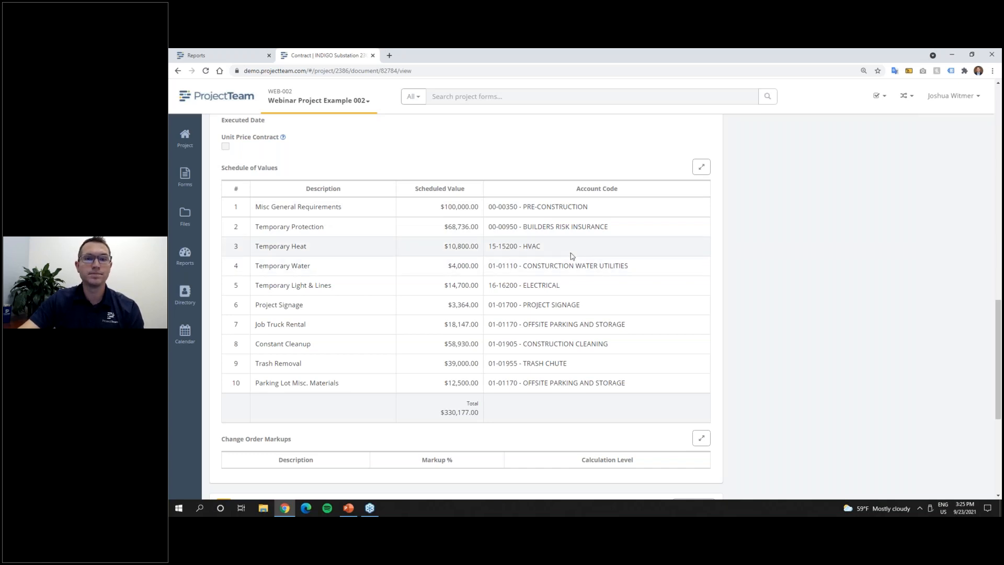
Step: Return to the Financial Status Report design and select the detail cell of the Contracts column under COMMITMENTS
{"action": "left_click", "coordinate": [243, 60]}
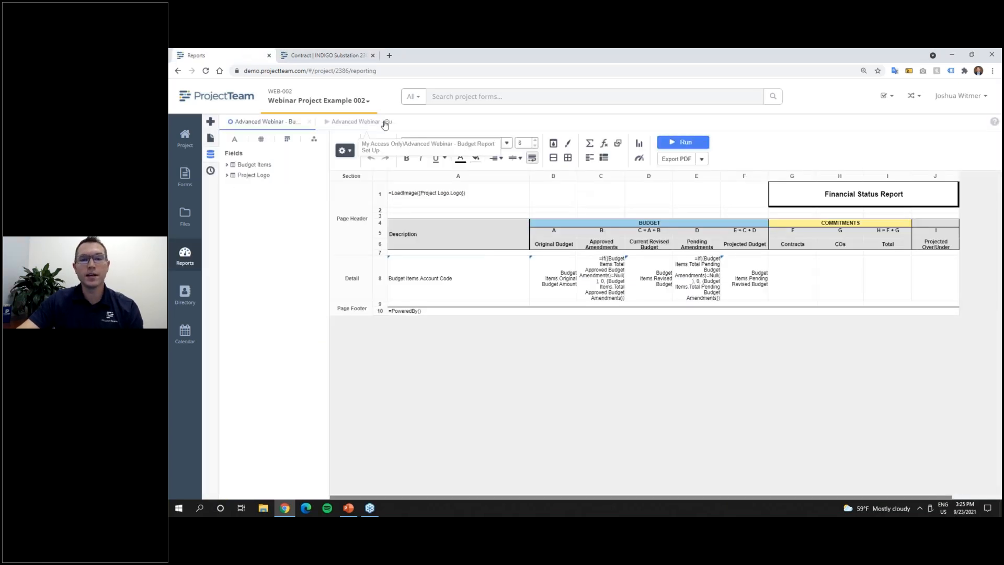
{"action": "left_click", "coordinate": [792, 281]}
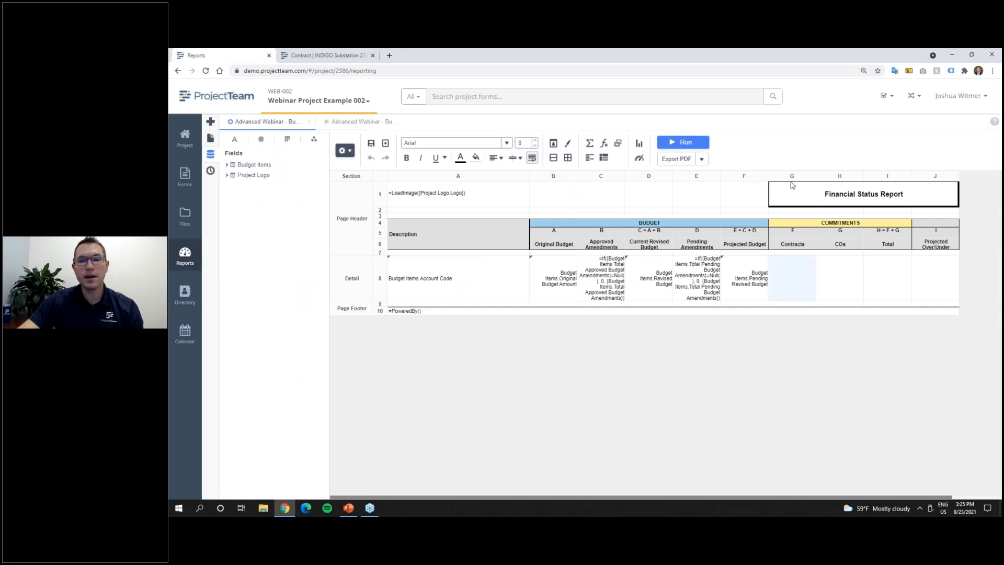
{"action": "left_click", "coordinate": [793, 234]}
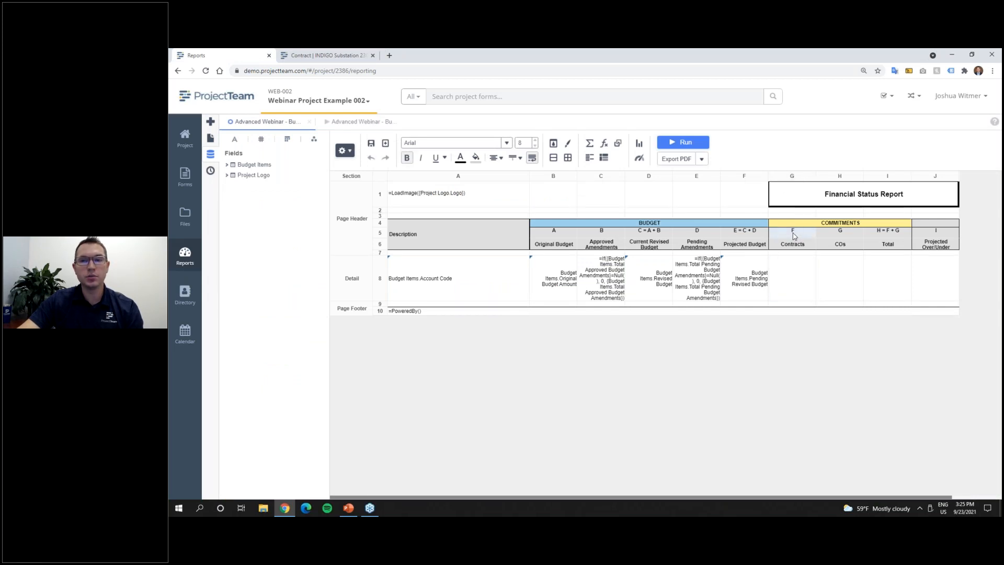
{"action": "left_click", "coordinate": [795, 282]}
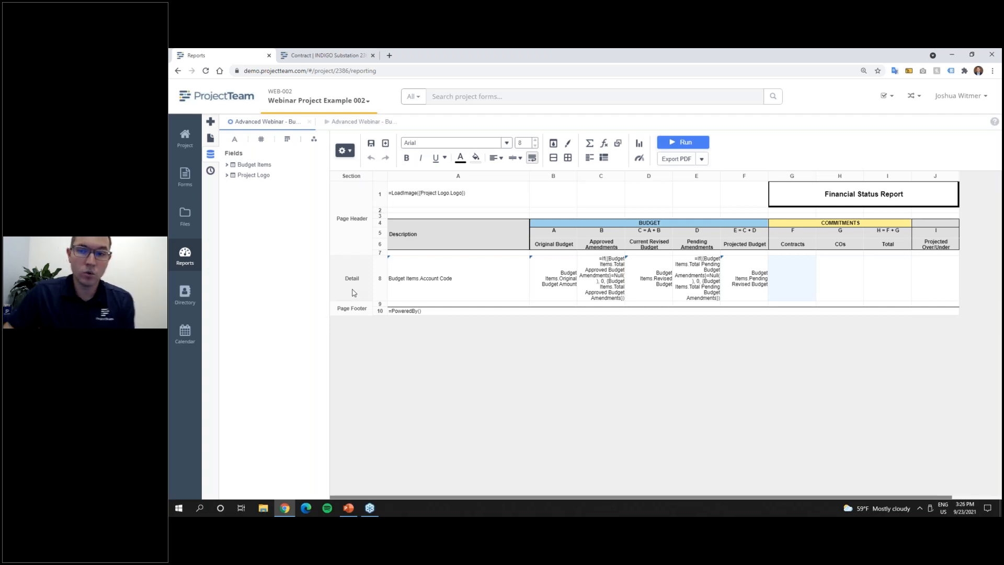
Step: Open the report's category settings, filter the available categories by "contract", and highlight the Contracts category
{"action": "left_click", "coordinate": [346, 152]}
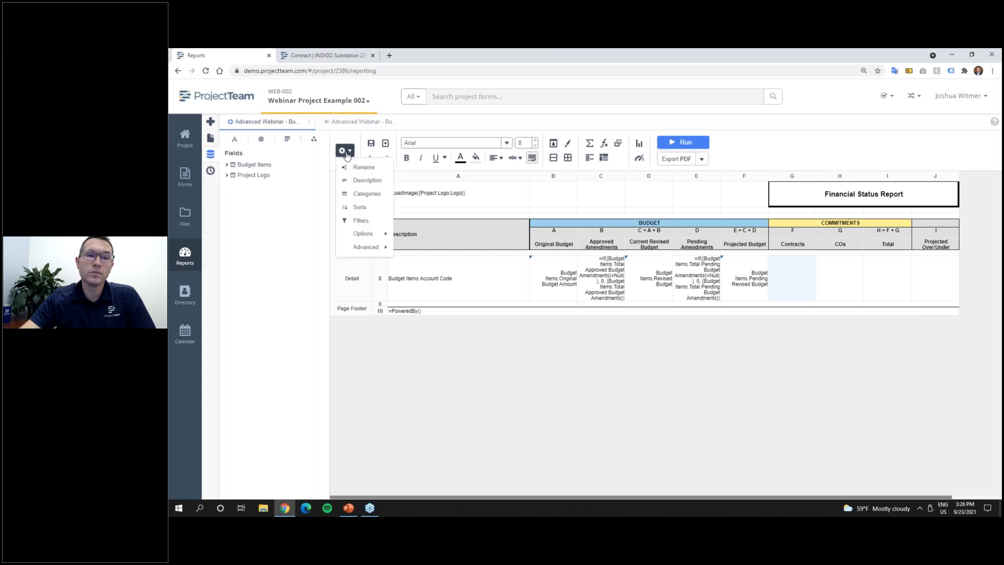
{"action": "left_click", "coordinate": [379, 200]}
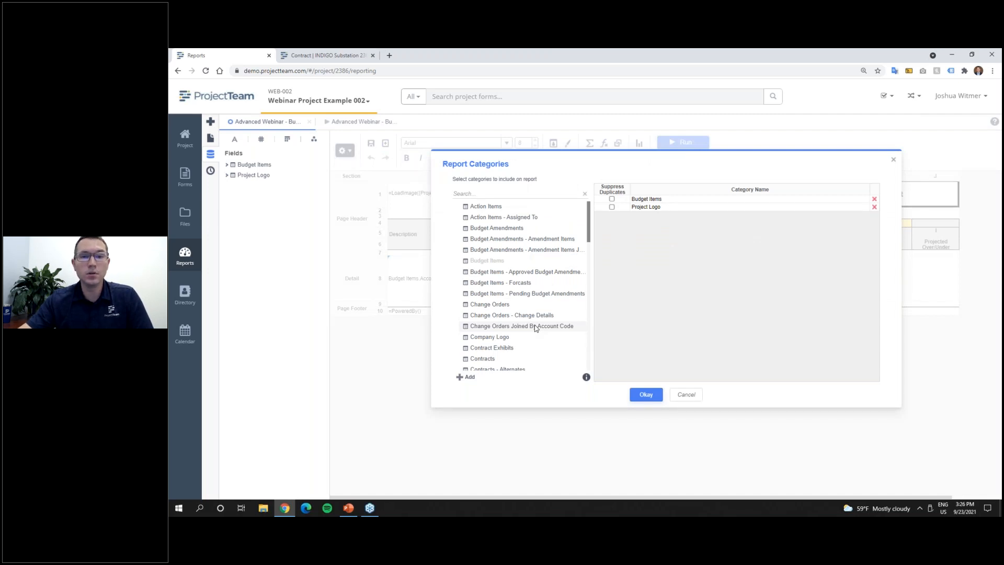
{"action": "scroll", "coordinate": [503, 289], "scroll_direction": "down", "scroll_amount": 1}
{"action": "scroll", "coordinate": [503, 289], "scroll_direction": "down", "scroll_amount": 2}
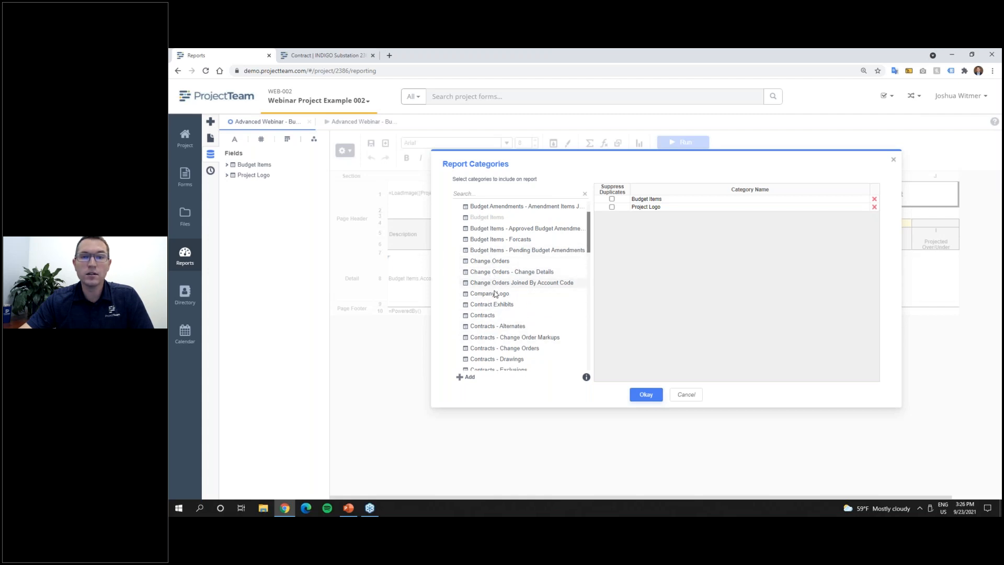
{"action": "left_click", "coordinate": [488, 195]}
{"action": "type", "text": "contract"}
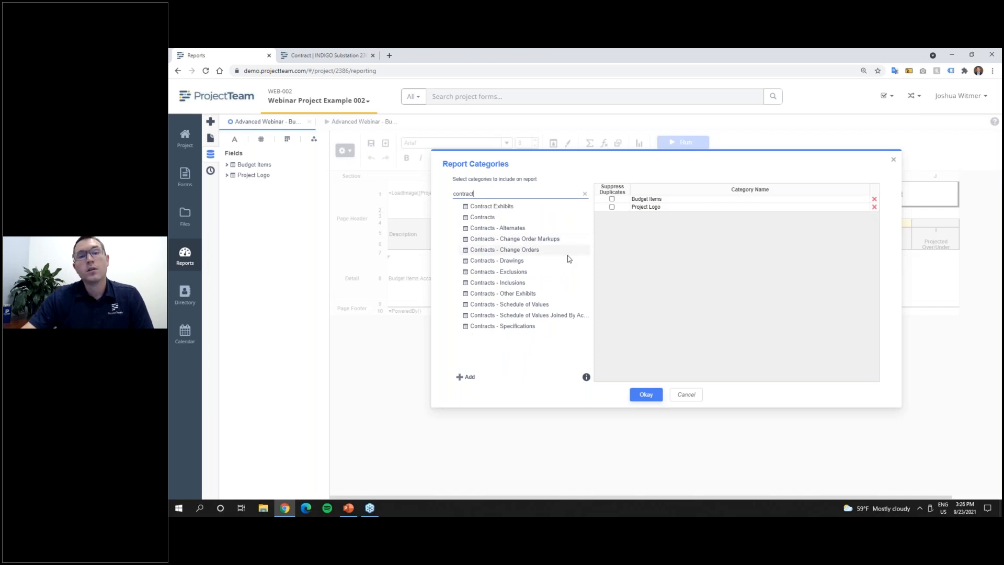
{"action": "left_click", "coordinate": [487, 217]}
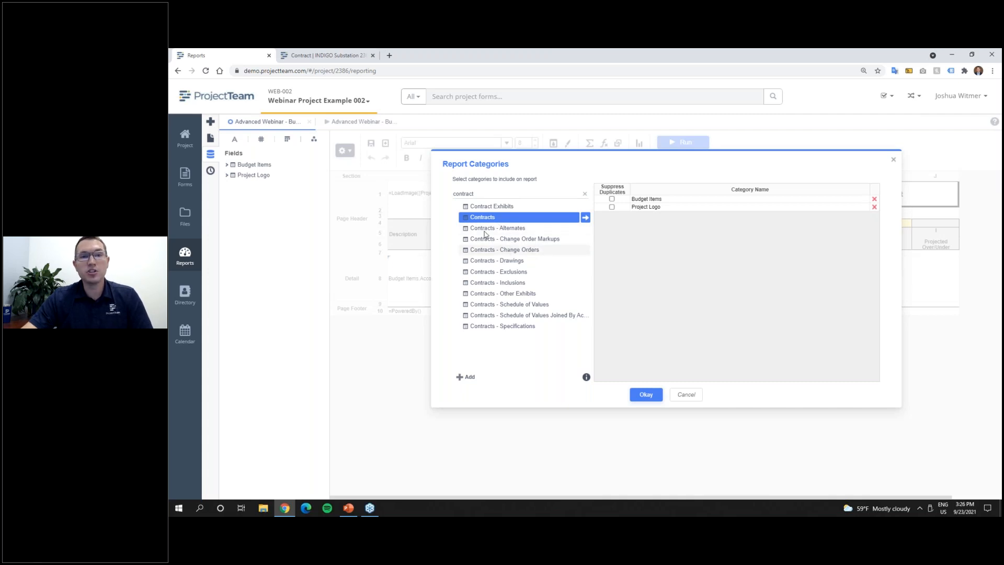
Step: Switch to the INDIGO Substation 230 contract and review its Drawings, Specifications, and Change Orders sections
{"action": "left_click", "coordinate": [324, 55]}
{"action": "scroll", "coordinate": [335, 183], "scroll_direction": "up", "scroll_amount": 15}
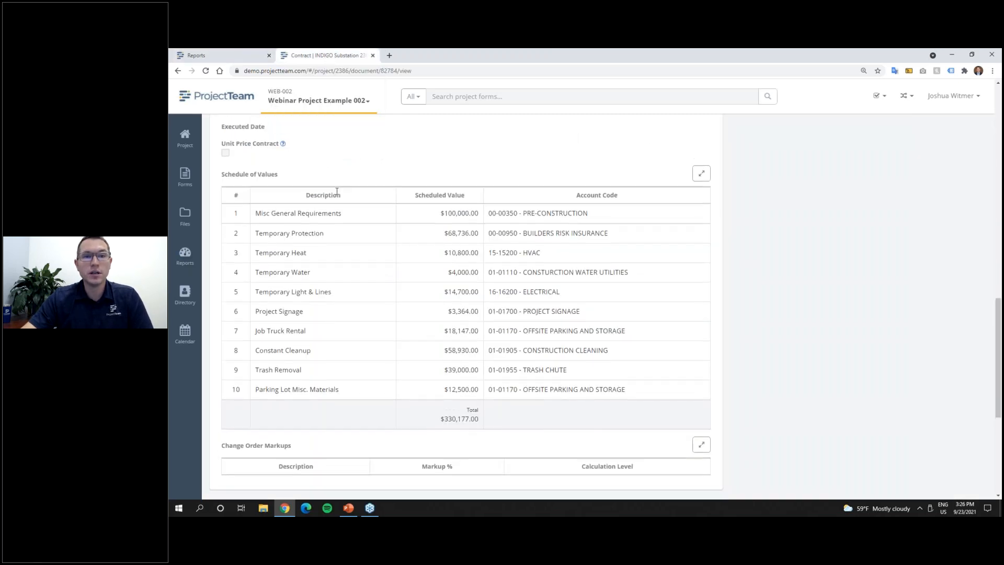
{"action": "left_click", "coordinate": [279, 288]}
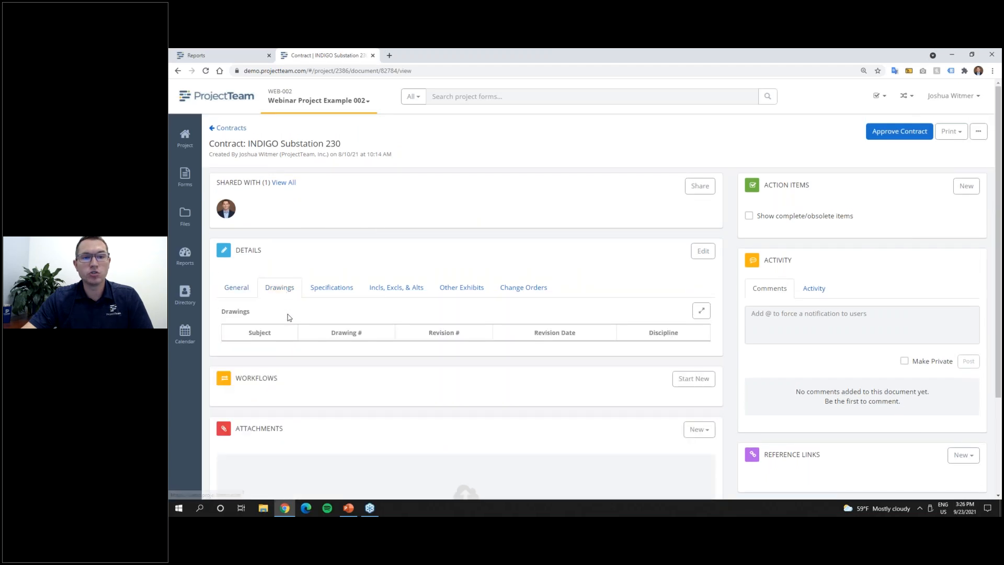
{"action": "left_click", "coordinate": [343, 289]}
{"action": "left_click", "coordinate": [514, 289]}
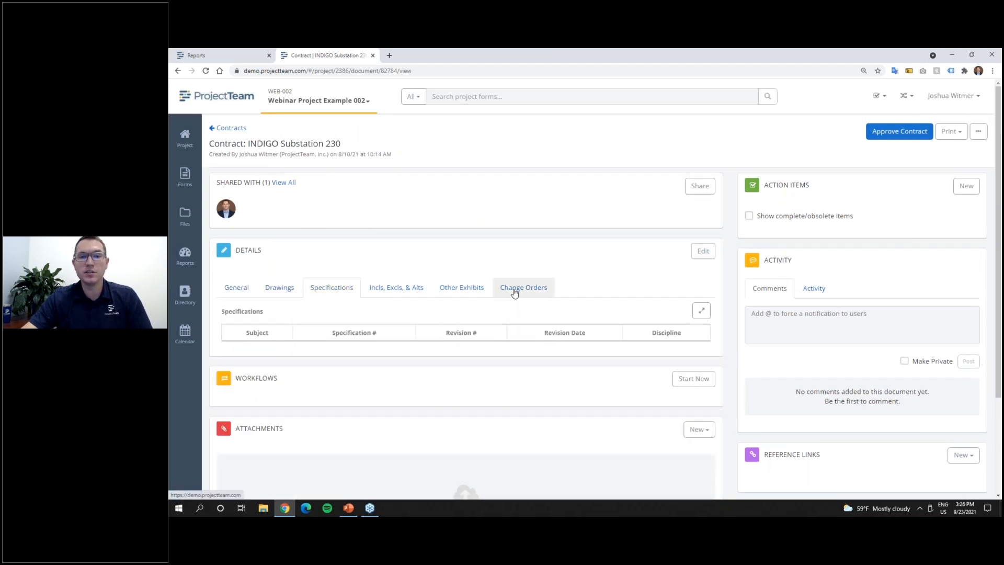
{"action": "left_click_drag", "start_coordinate": [359, 341], "coordinate": [643, 381]}
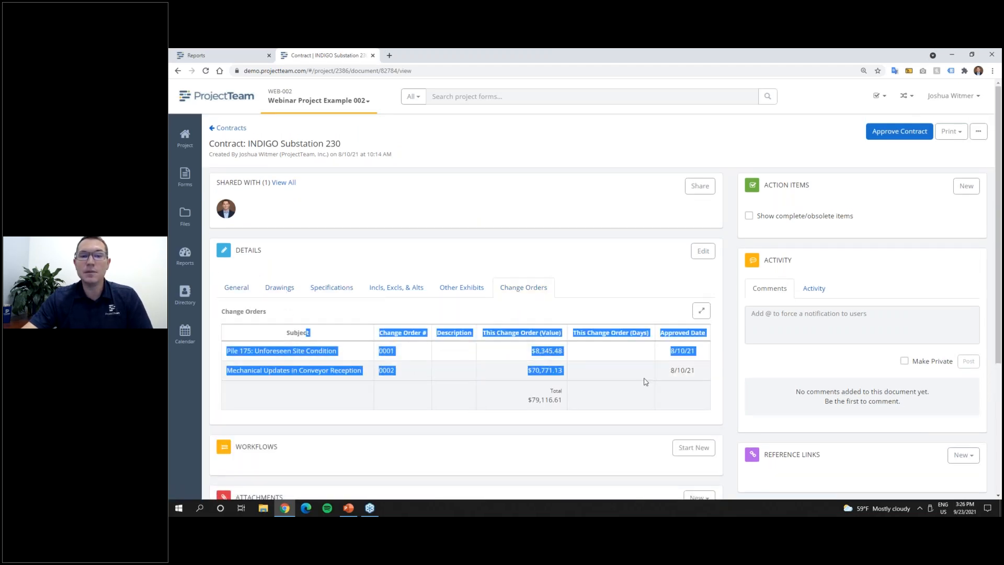
{"action": "left_click", "coordinate": [651, 378]}
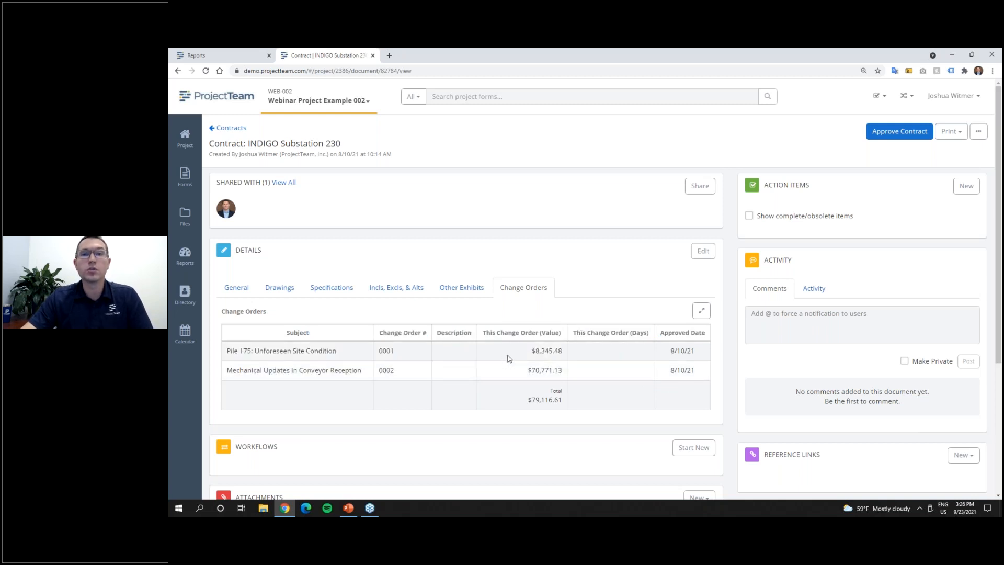
{"action": "left_click_drag", "start_coordinate": [210, 146], "coordinate": [244, 145]}
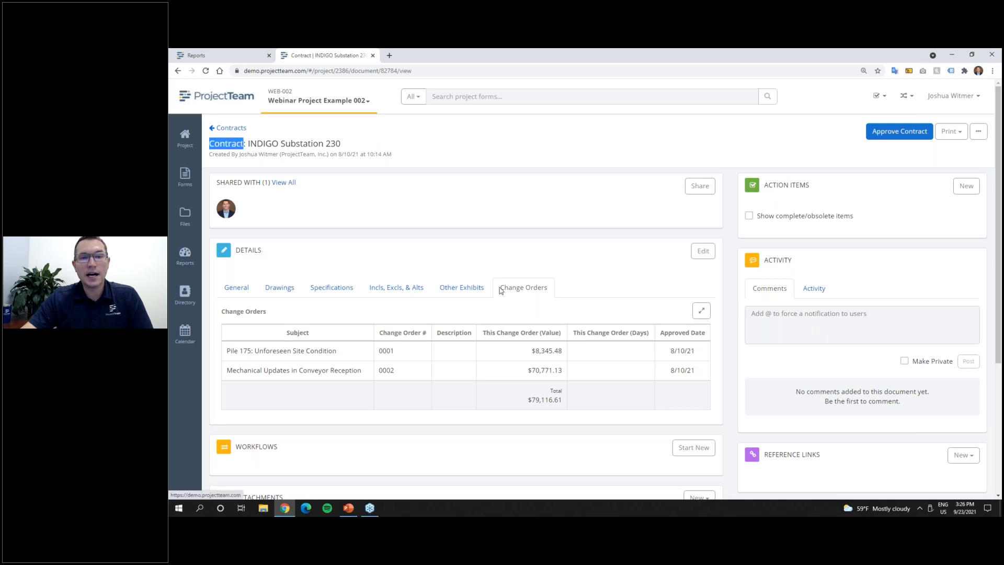
Step: Return to the report categories and compare the contract change order and Schedule of Values categories, widening the list to read full names
{"action": "left_click", "coordinate": [220, 58]}
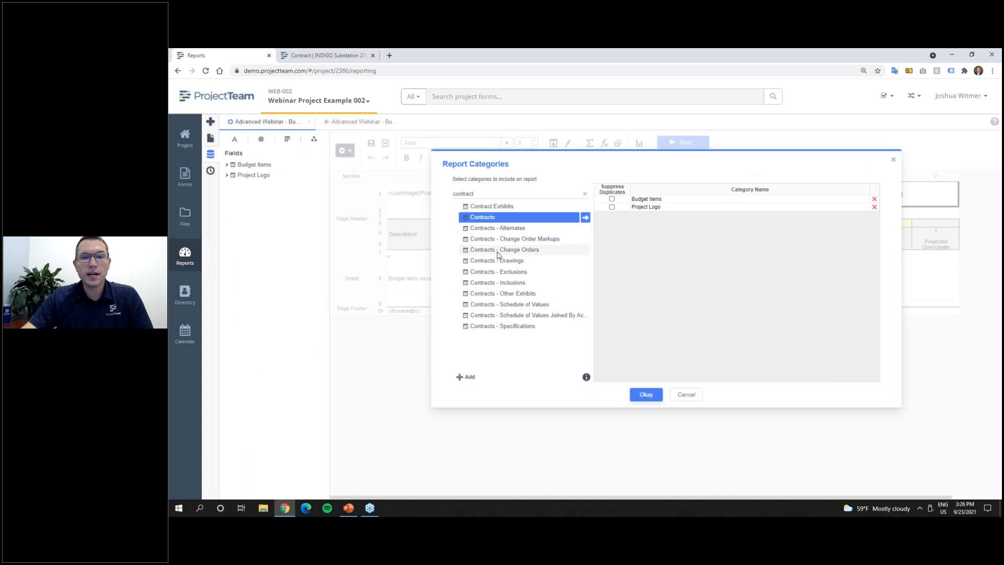
{"action": "left_click", "coordinate": [517, 252]}
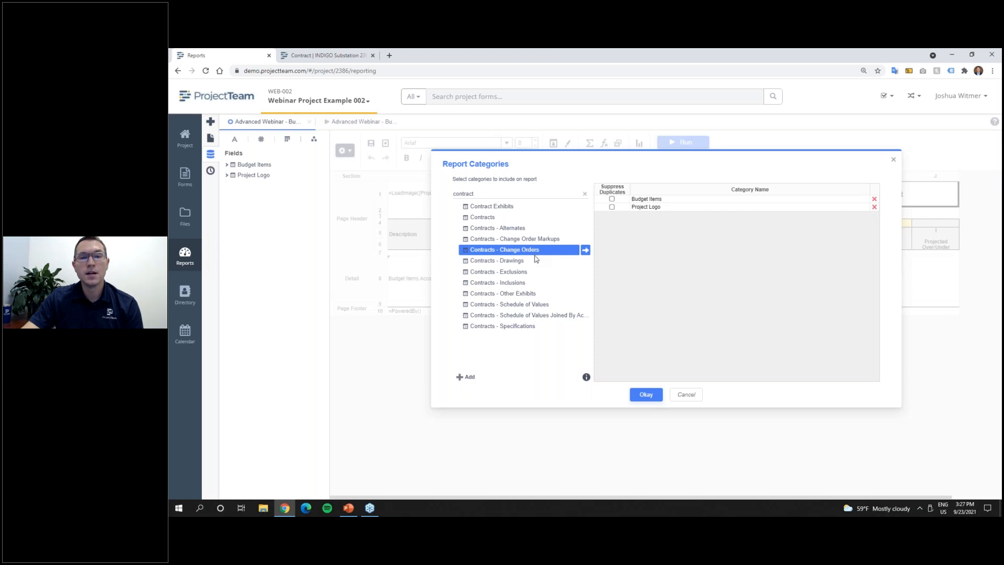
{"action": "left_click", "coordinate": [523, 305]}
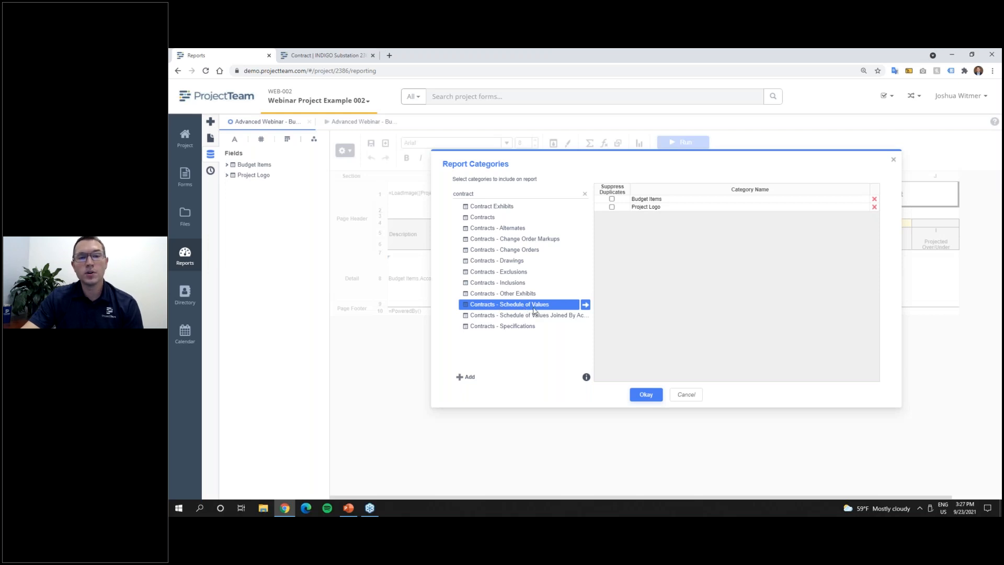
{"action": "left_click", "coordinate": [532, 317]}
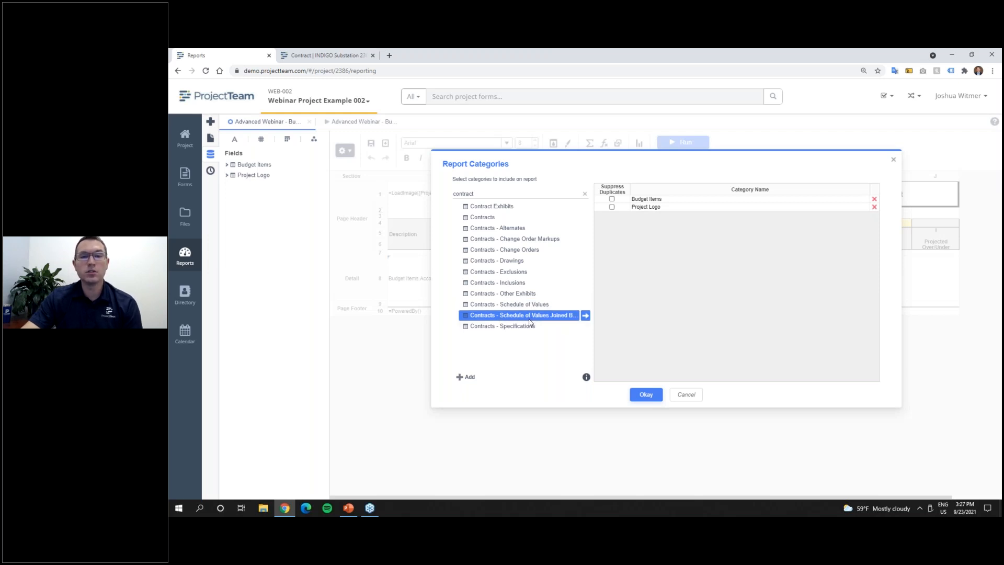
{"action": "left_click_drag", "start_coordinate": [591, 328], "coordinate": [668, 335]}
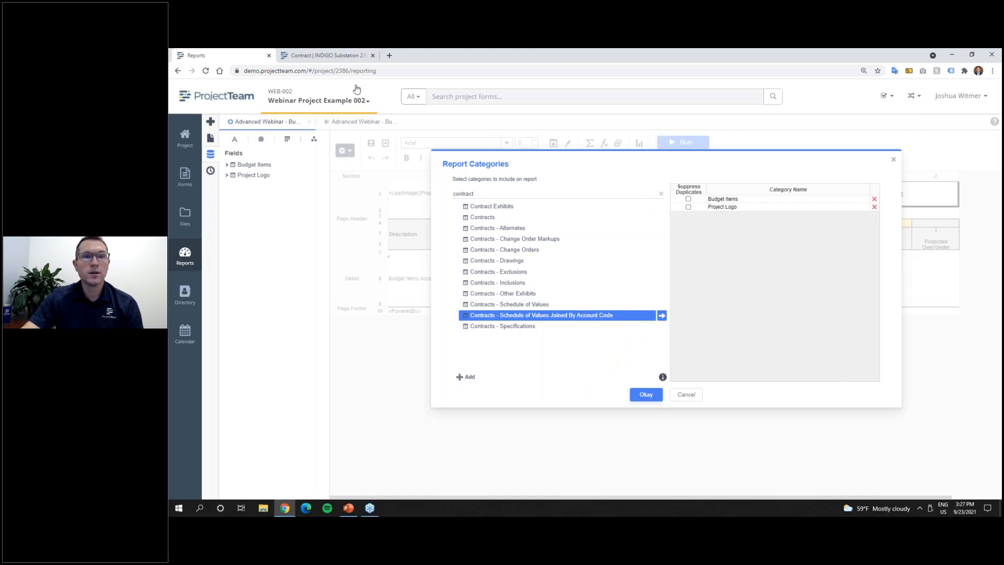
Step: Go back to the contract's general details and examine the Schedule of Values table and its Account Code column
{"action": "left_click", "coordinate": [349, 57]}
{"action": "left_click", "coordinate": [243, 298]}
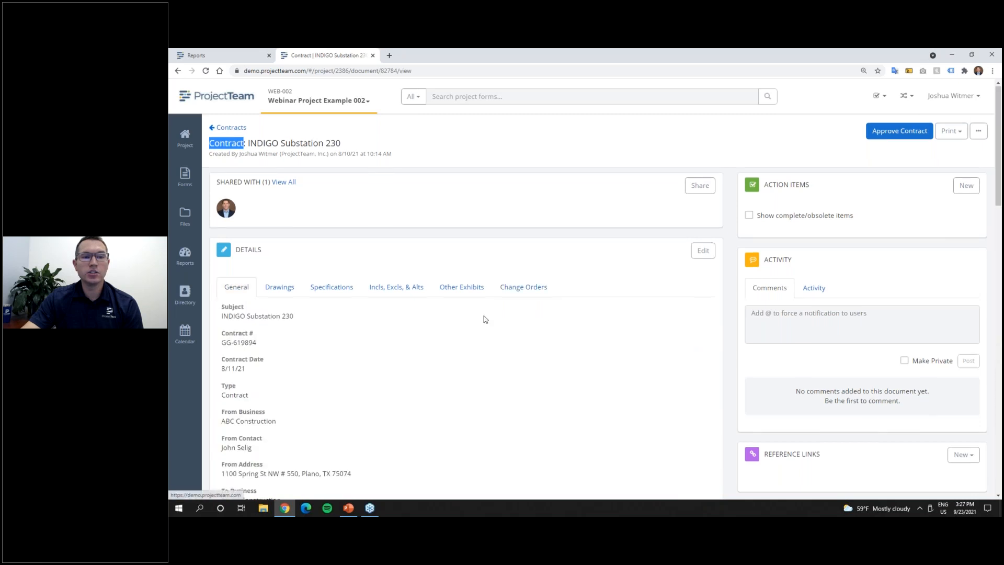
{"action": "scroll", "coordinate": [283, 270], "scroll_direction": "down", "scroll_amount": 15}
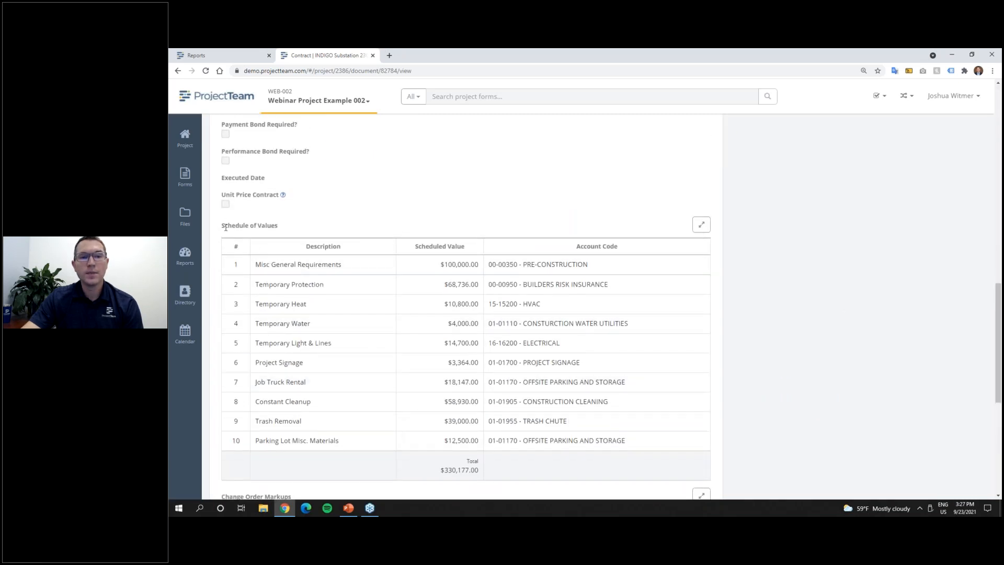
{"action": "left_click_drag", "start_coordinate": [231, 225], "coordinate": [278, 227]}
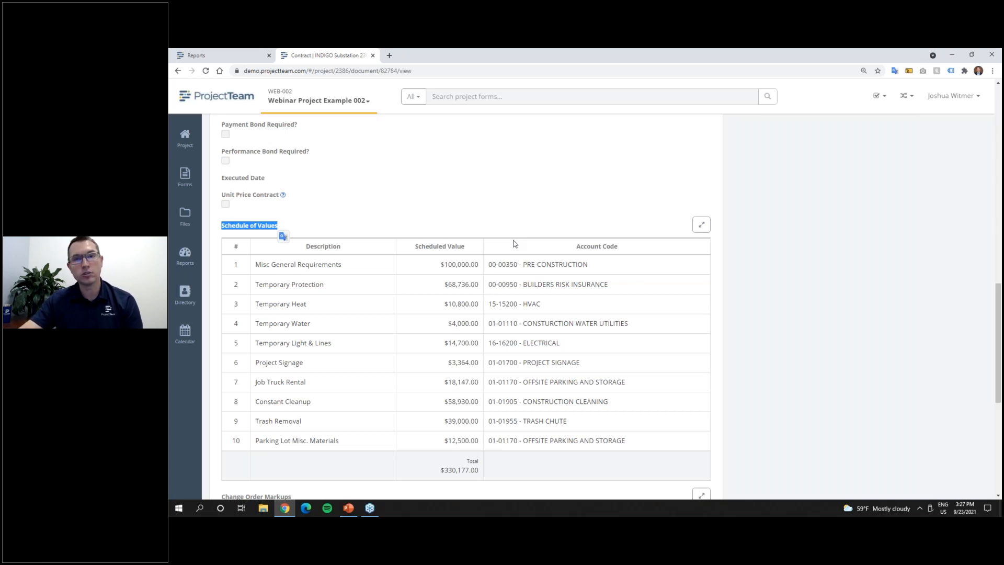
{"action": "left_click_drag", "start_coordinate": [622, 250], "coordinate": [575, 254]}
{"action": "left_click", "coordinate": [600, 222]}
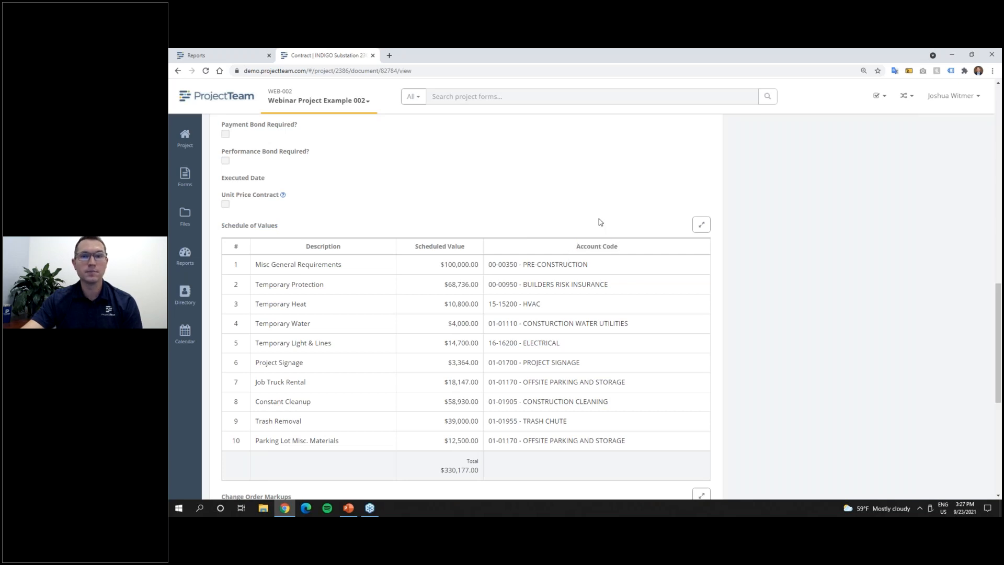
Step: Add the category Contracts - Schedule of Values Joined By Account Code to the report and apply the category selection
{"action": "left_click", "coordinate": [209, 55]}
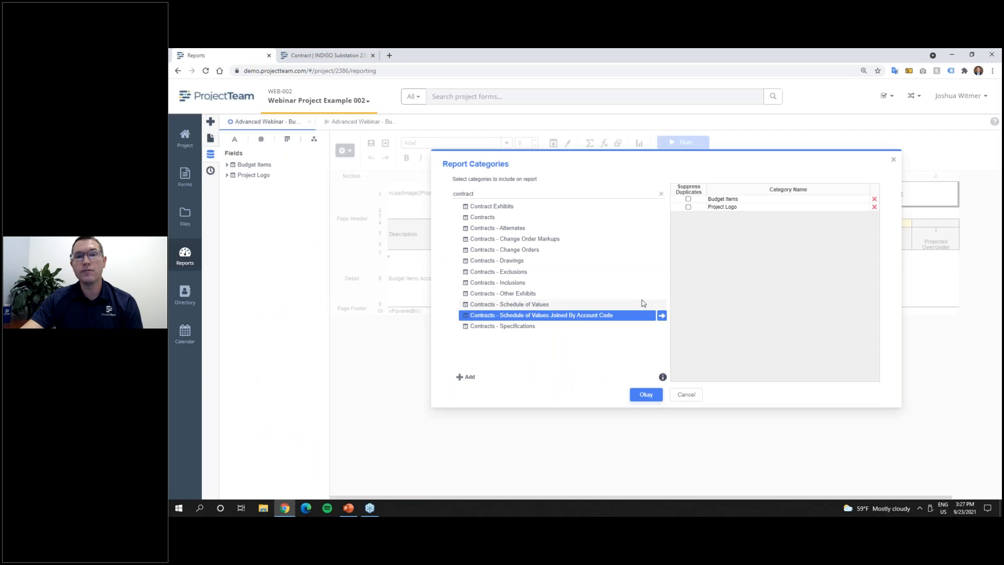
{"action": "left_click_drag", "start_coordinate": [669, 288], "coordinate": [635, 288]}
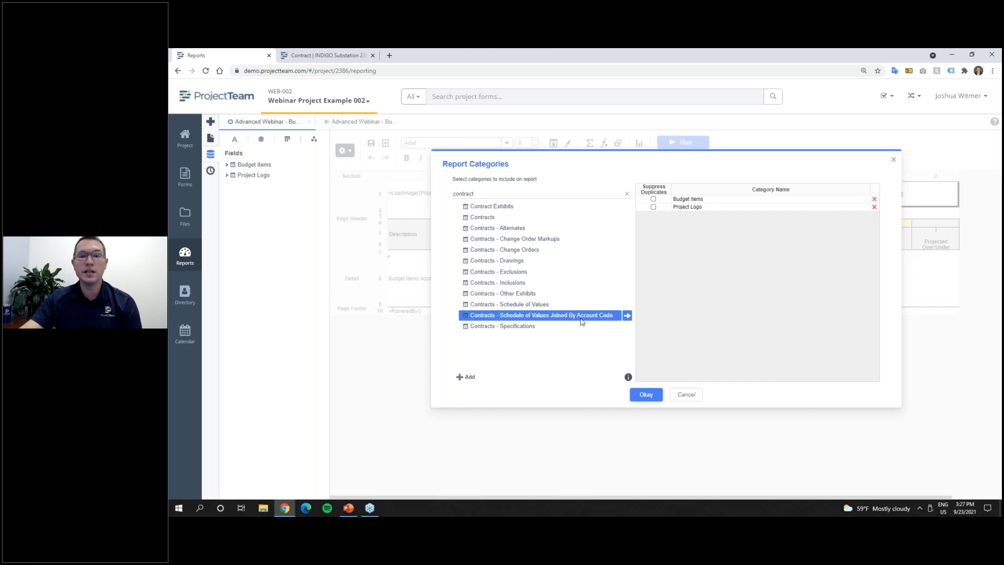
{"action": "left_click", "coordinate": [557, 306]}
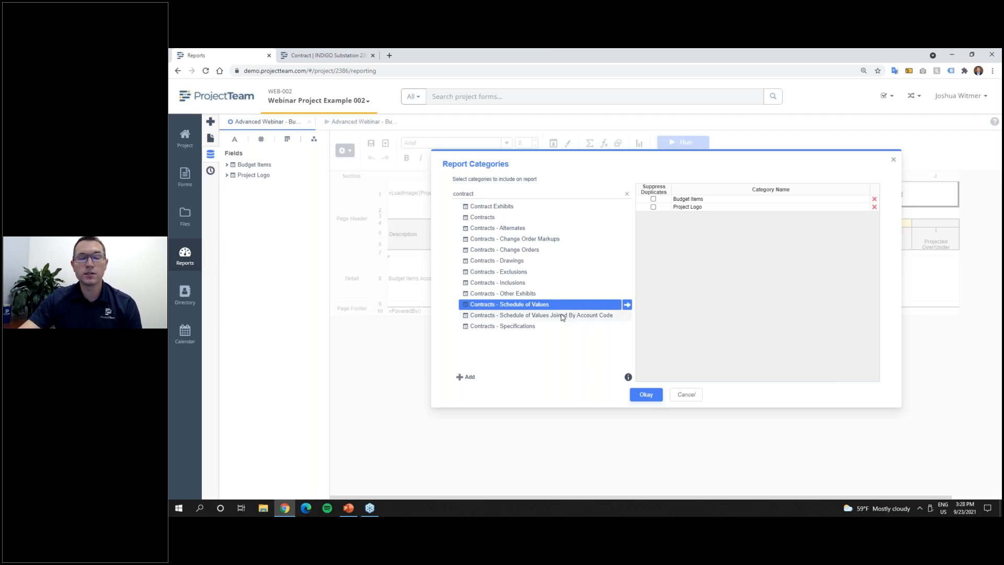
{"action": "double_click", "coordinate": [562, 315]}
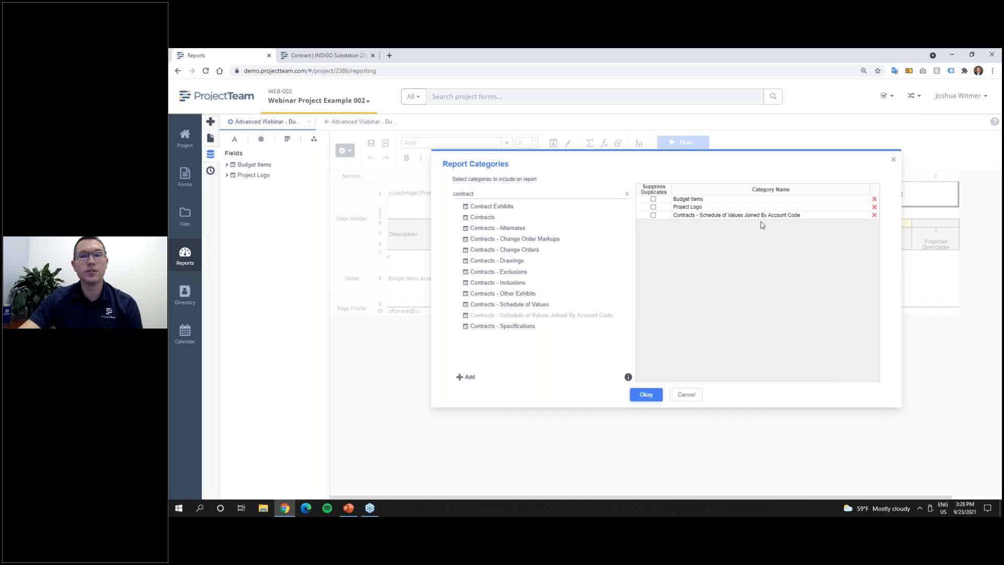
{"action": "left_click", "coordinate": [646, 394]}
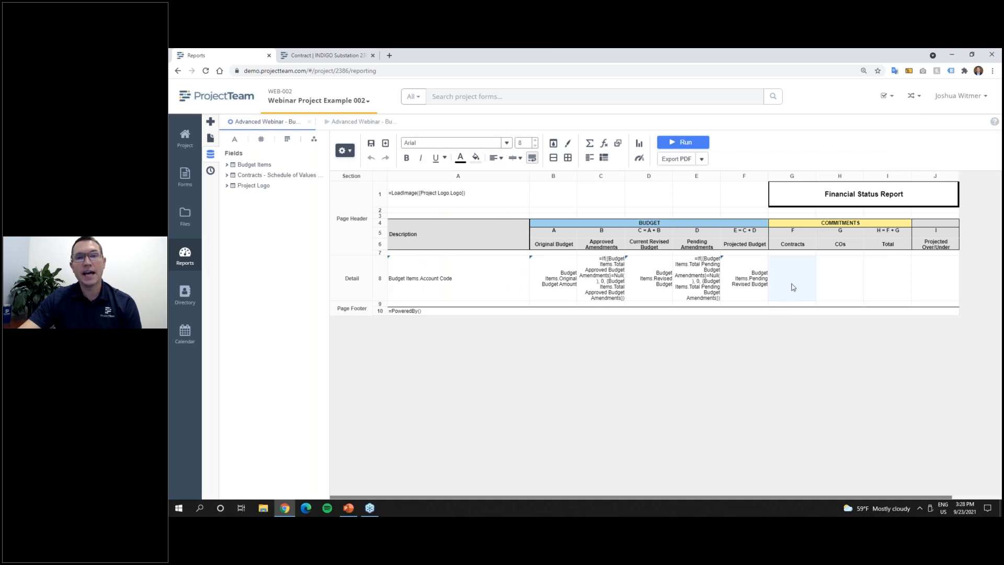
Step: Show the fields of the joined Schedule of Values category, and run the report to examine its OFFSITE PARKING AND STORAGE rows
{"action": "left_click", "coordinate": [228, 175]}
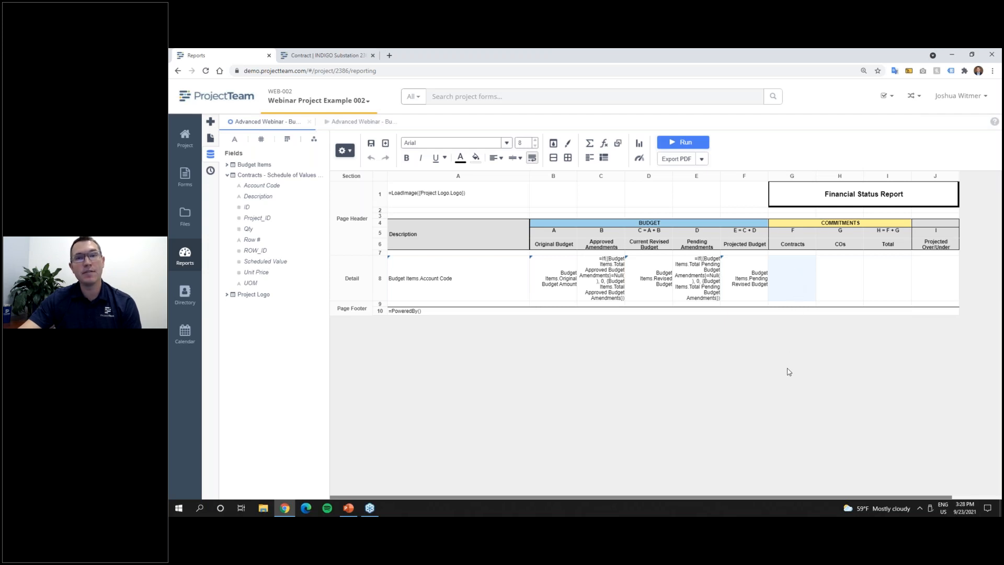
{"action": "left_click", "coordinate": [679, 143]}
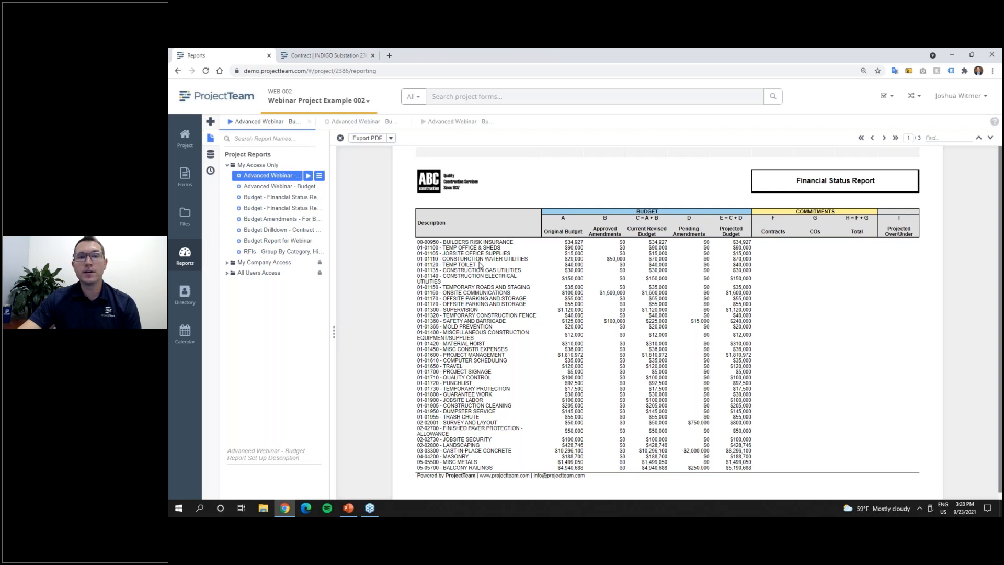
{"action": "left_click_drag", "start_coordinate": [416, 299], "coordinate": [530, 306]}
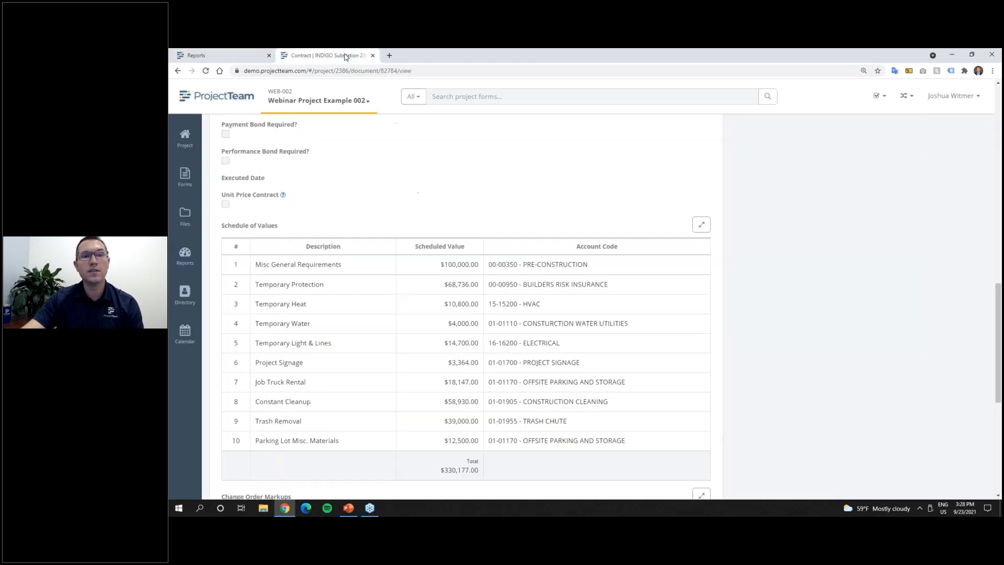
Step: Compare the contract's Schedule of Values lines coded OFFSITE PARKING AND STORAGE with the matching rows in the Financial Status Report output
{"action": "left_click", "coordinate": [346, 55]}
{"action": "left_click_drag", "start_coordinate": [629, 443], "coordinate": [489, 442]}
{"action": "left_click_drag", "start_coordinate": [634, 381], "coordinate": [497, 391]}
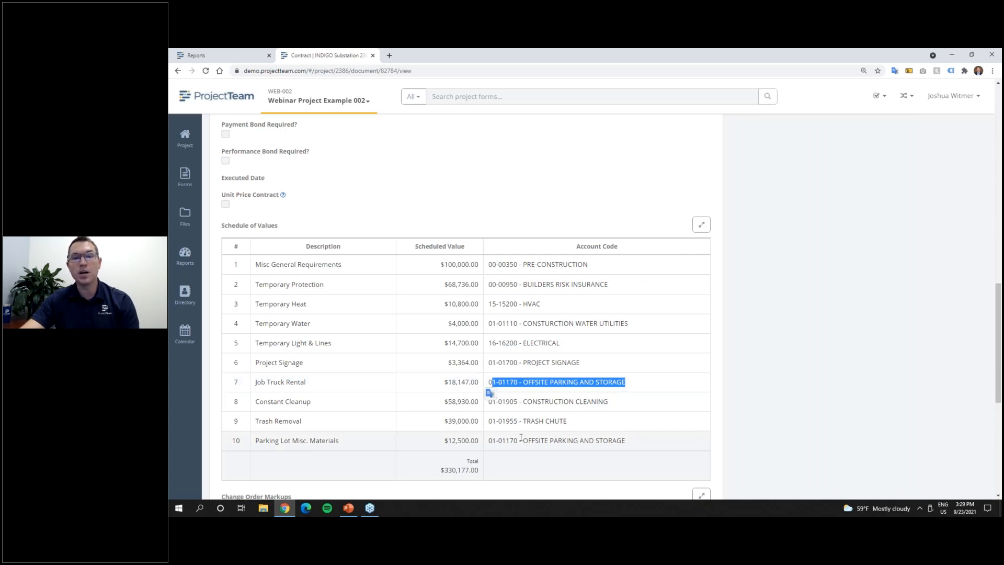
{"action": "left_click", "coordinate": [227, 53]}
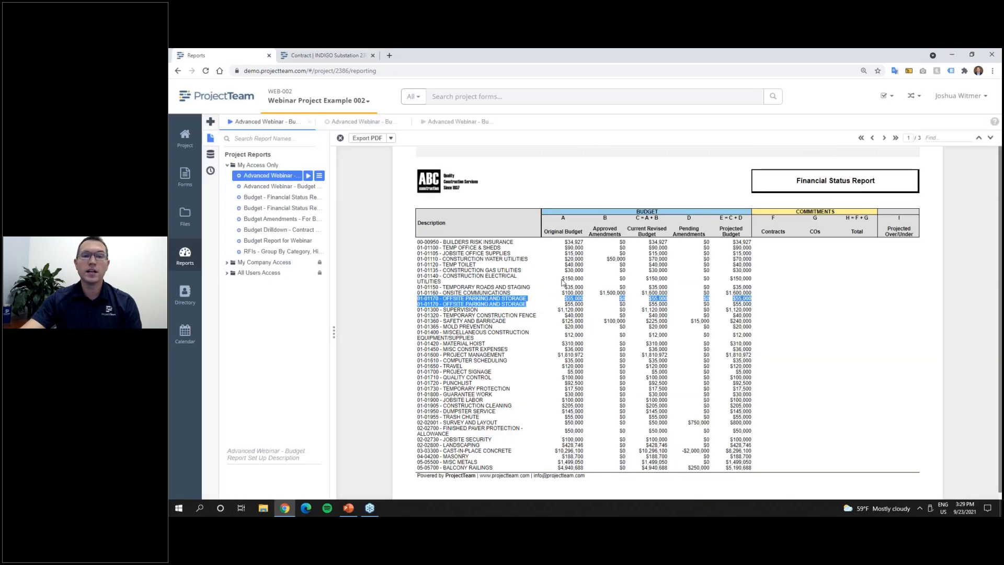
{"action": "left_click", "coordinate": [525, 309]}
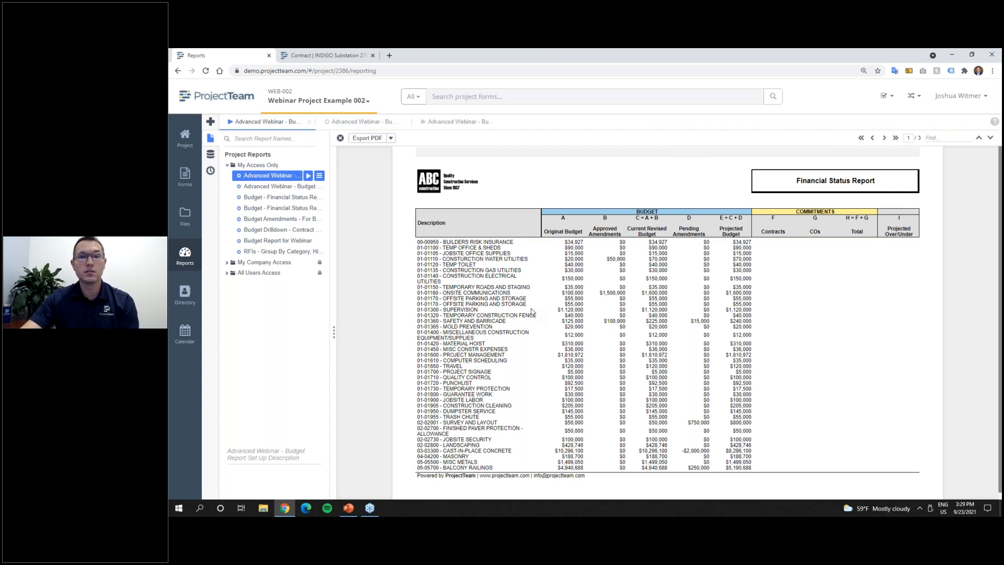
{"action": "left_click_drag", "start_coordinate": [422, 301], "coordinate": [531, 307]}
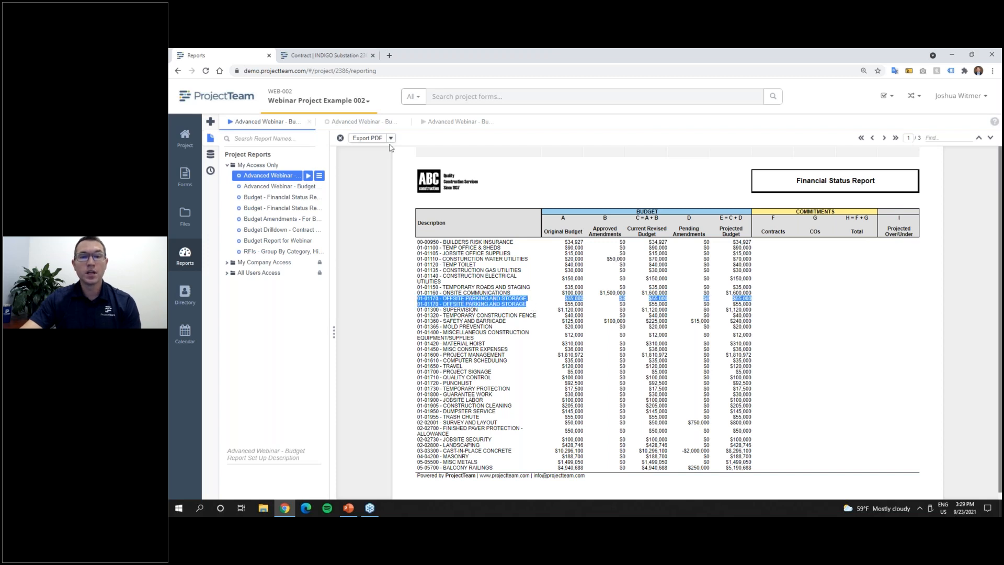
Step: Place the joined Schedule of Values Scheduled Value field in the Contracts detail cell and match its formatting to the Projected Budget cell
{"action": "left_click", "coordinate": [349, 124]}
{"action": "left_click", "coordinate": [781, 272]}
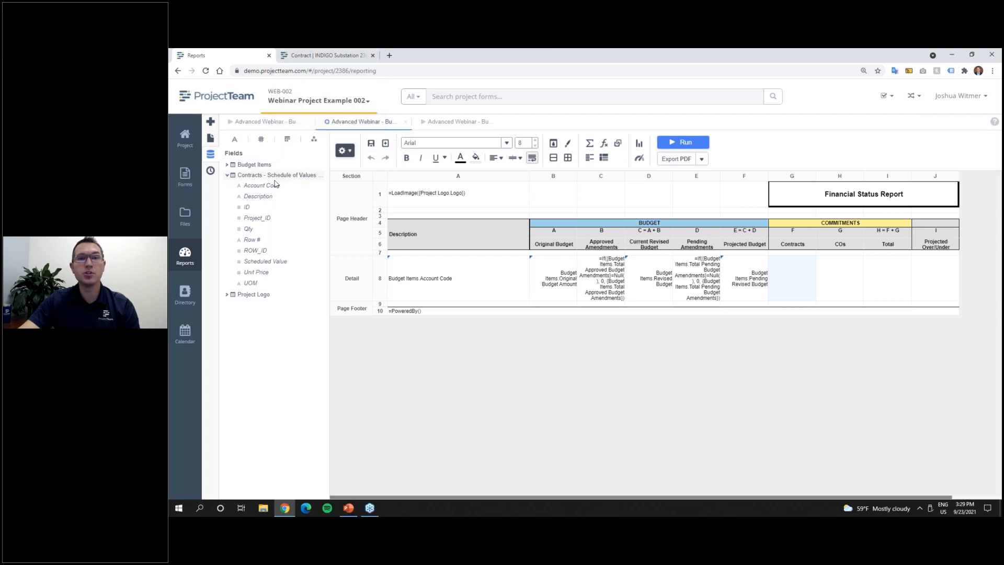
{"action": "left_click_drag", "start_coordinate": [264, 261], "coordinate": [795, 282]}
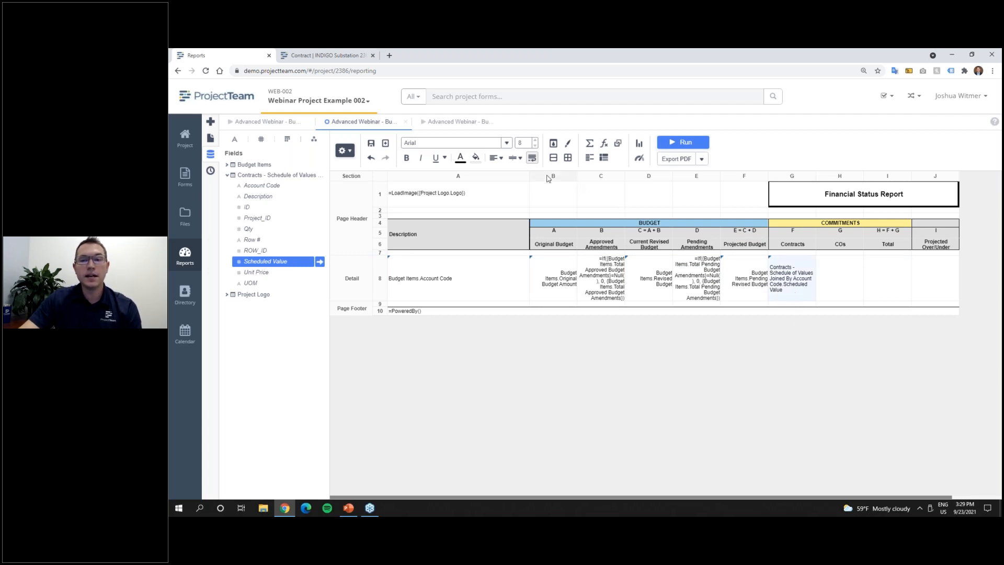
{"action": "left_click", "coordinate": [753, 294]}
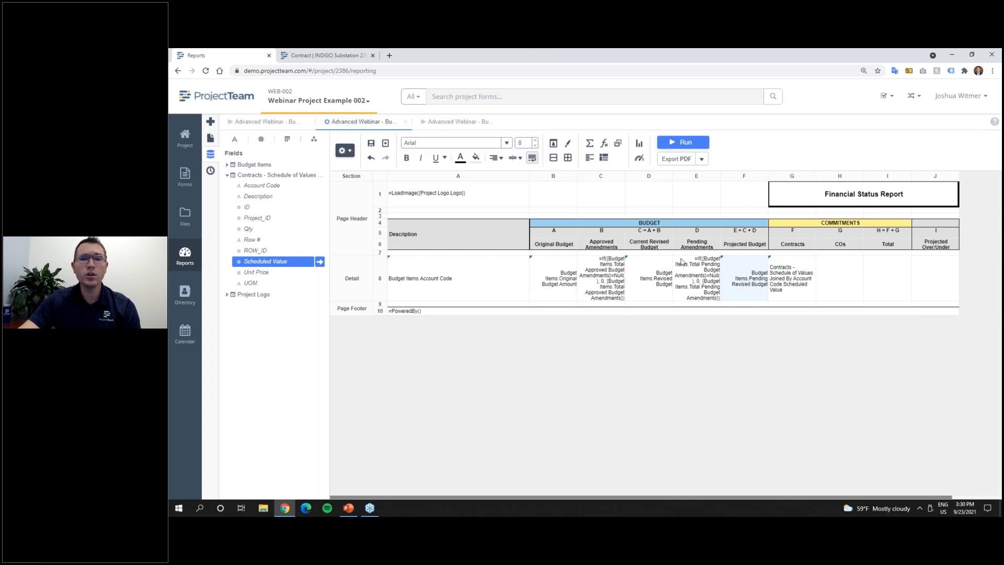
{"action": "left_click", "coordinate": [802, 279]}
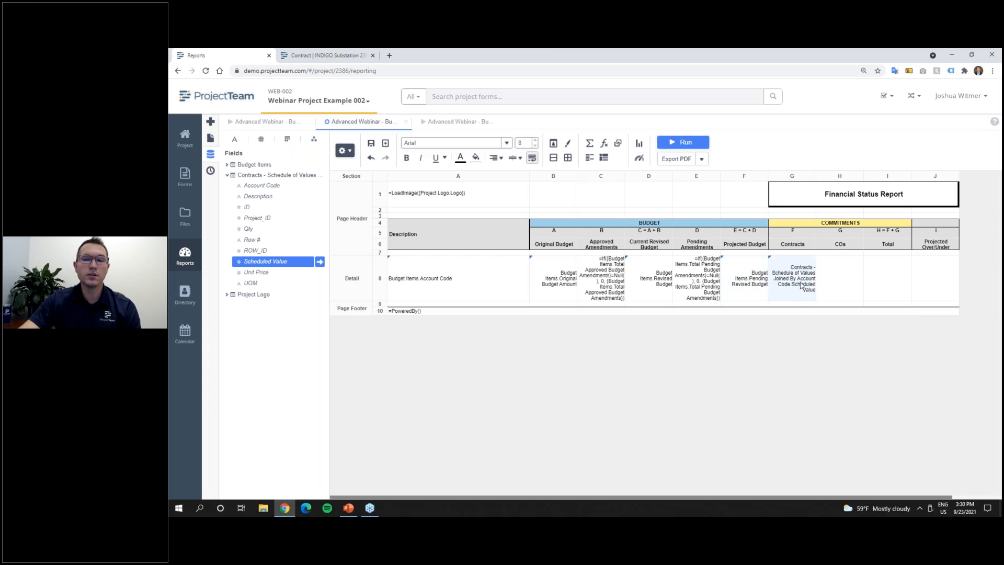
Step: Run the report and examine the Contracts amounts on the OFFSITE PARKING AND STORAGE rows
{"action": "left_click", "coordinate": [682, 142]}
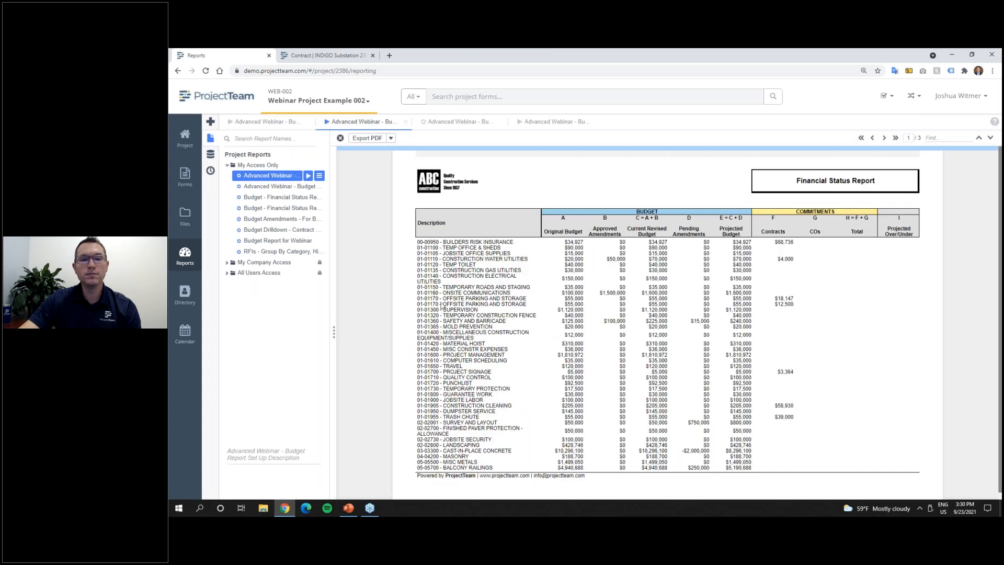
{"action": "left_click_drag", "start_coordinate": [417, 299], "coordinate": [797, 306]}
{"action": "left_click", "coordinate": [797, 306]}
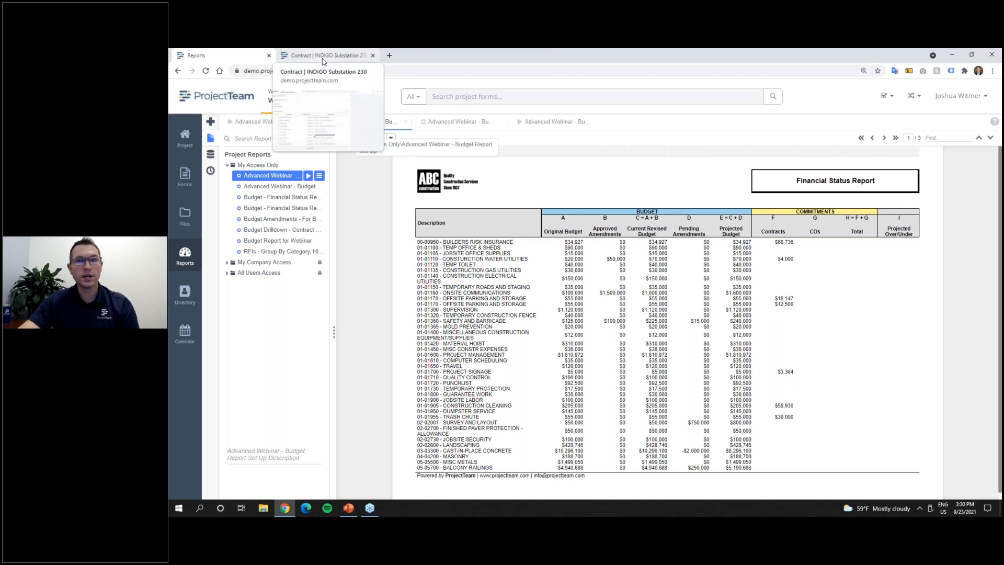
{"action": "left_click_drag", "start_coordinate": [419, 302], "coordinate": [447, 307]}
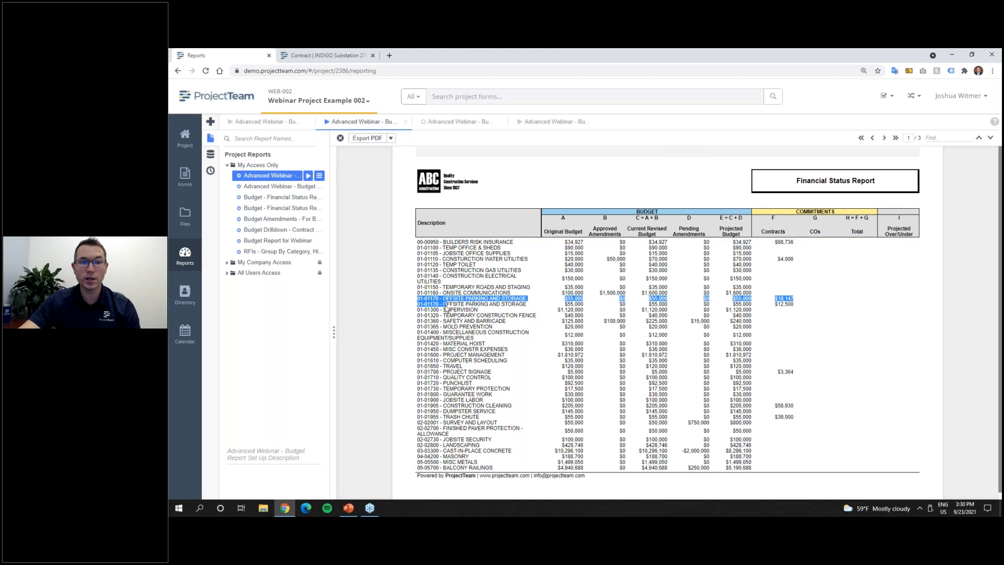
{"action": "left_click", "coordinate": [800, 307]}
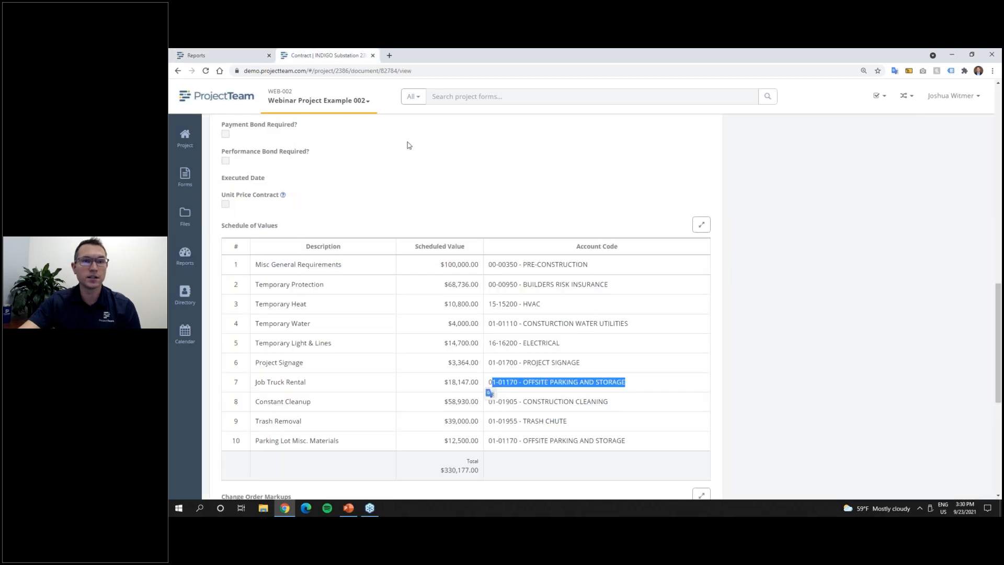
Step: Check the scheduled values of the contract's OFFSITE PARKING AND STORAGE lines, and compare them with the report's Original Budget amounts for that code
{"action": "left_click", "coordinate": [324, 54]}
{"action": "left_click_drag", "start_coordinate": [476, 382], "coordinate": [444, 382]}
{"action": "left_click_drag", "start_coordinate": [443, 446], "coordinate": [480, 441]}
{"action": "left_click", "coordinate": [530, 438]}
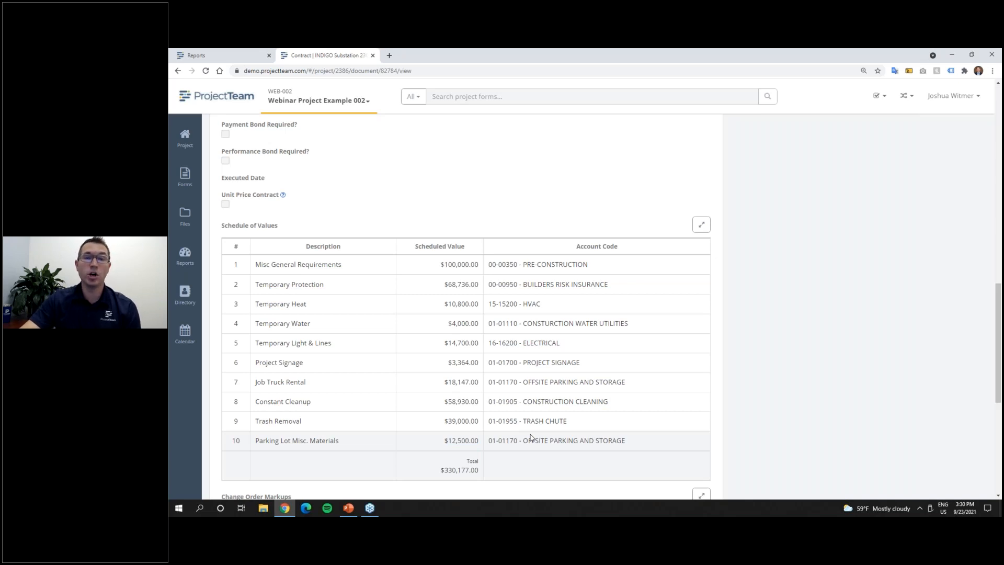
{"action": "left_click", "coordinate": [246, 55]}
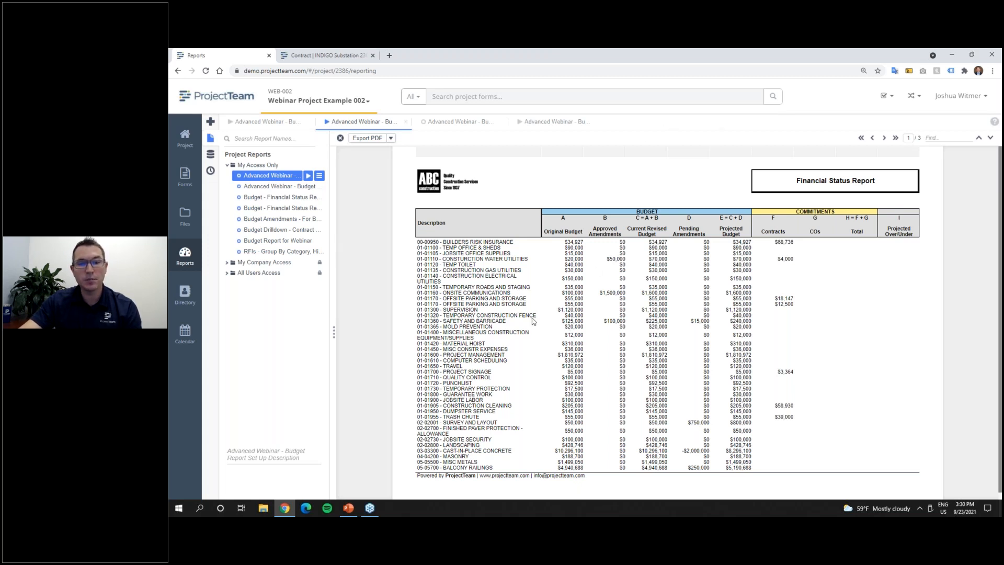
{"action": "left_click_drag", "start_coordinate": [563, 298], "coordinate": [586, 308]}
{"action": "left_click", "coordinate": [585, 309]}
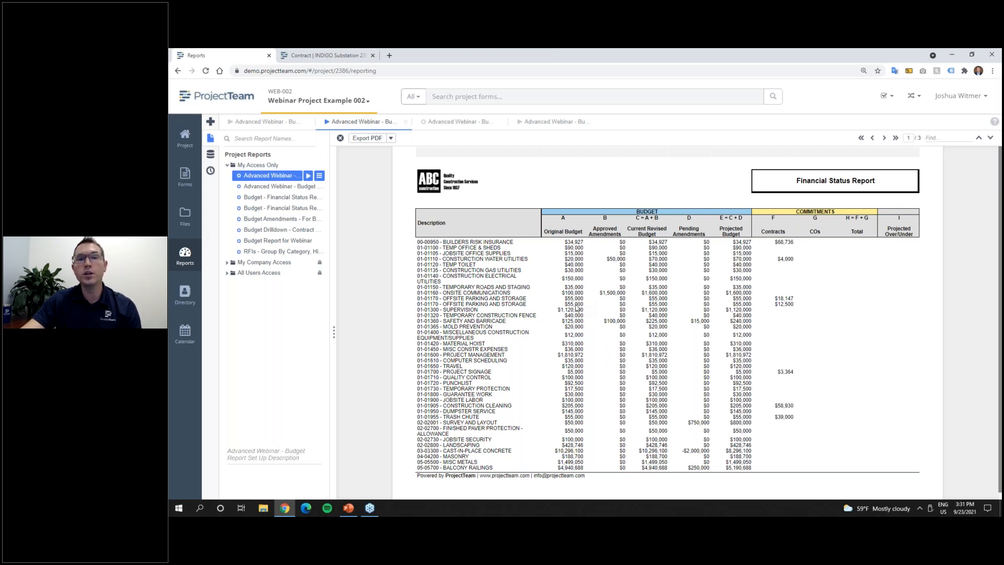
Step: Return to the report design and check which field the report is sorted by
{"action": "left_click", "coordinate": [449, 124]}
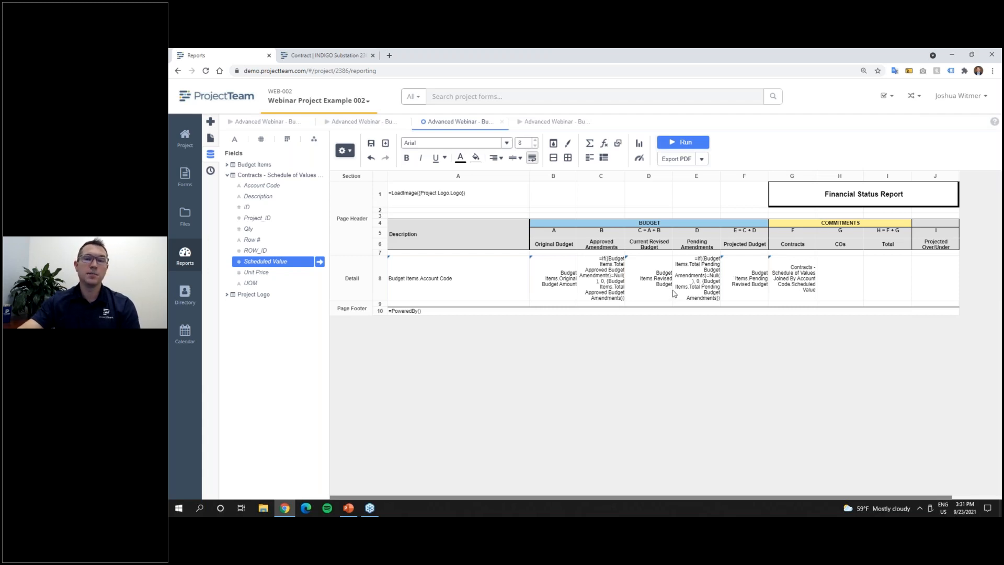
{"action": "left_click", "coordinate": [347, 151]}
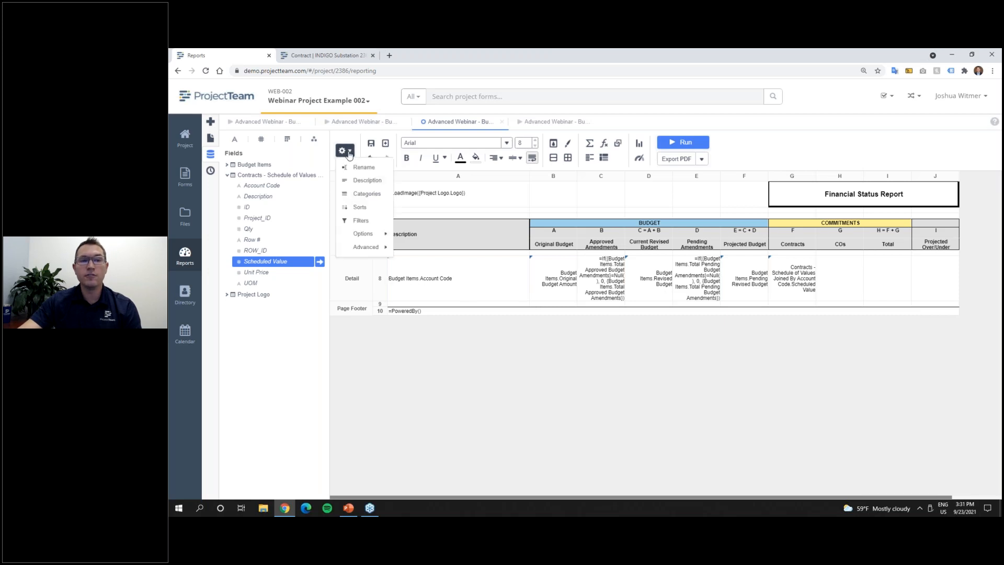
{"action": "left_click", "coordinate": [361, 207]}
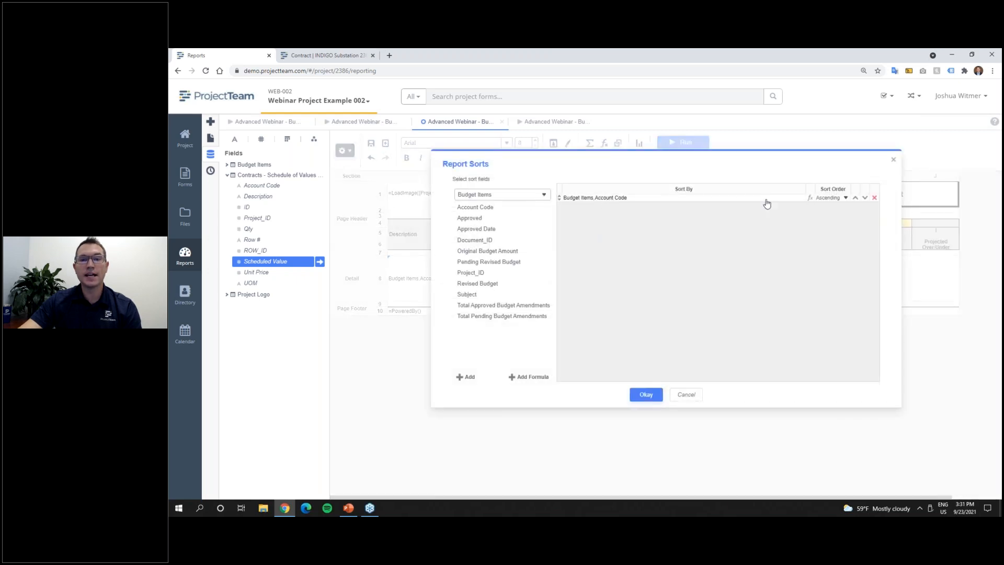
{"action": "left_click", "coordinate": [894, 162]}
Step: Add a group header on Budget Items.Account Code and move the account code and budget cells from the detail row into it
{"action": "right_click", "coordinate": [361, 288]}
{"action": "mouse_move", "coordinate": [397, 295]}
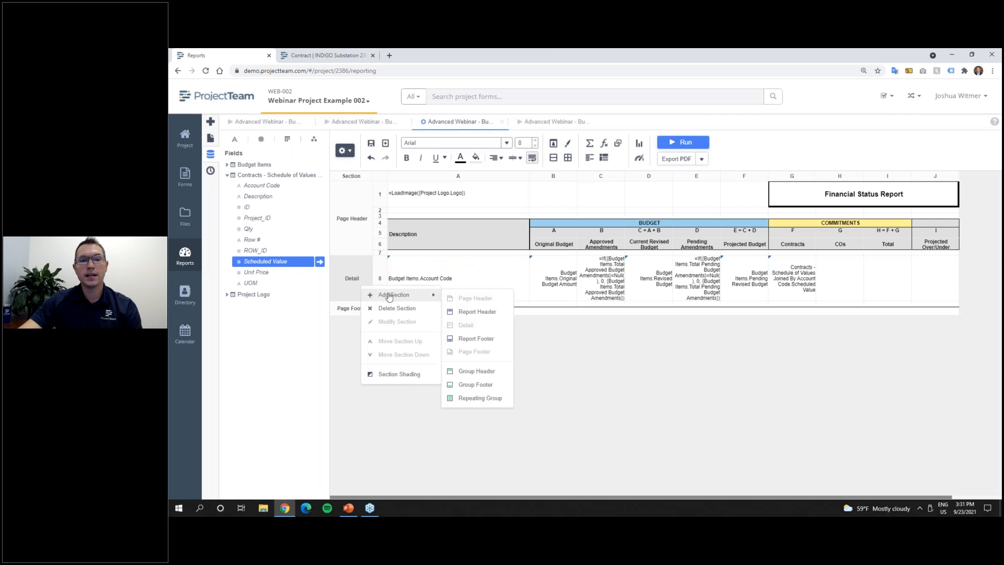
{"action": "left_click", "coordinate": [481, 371]}
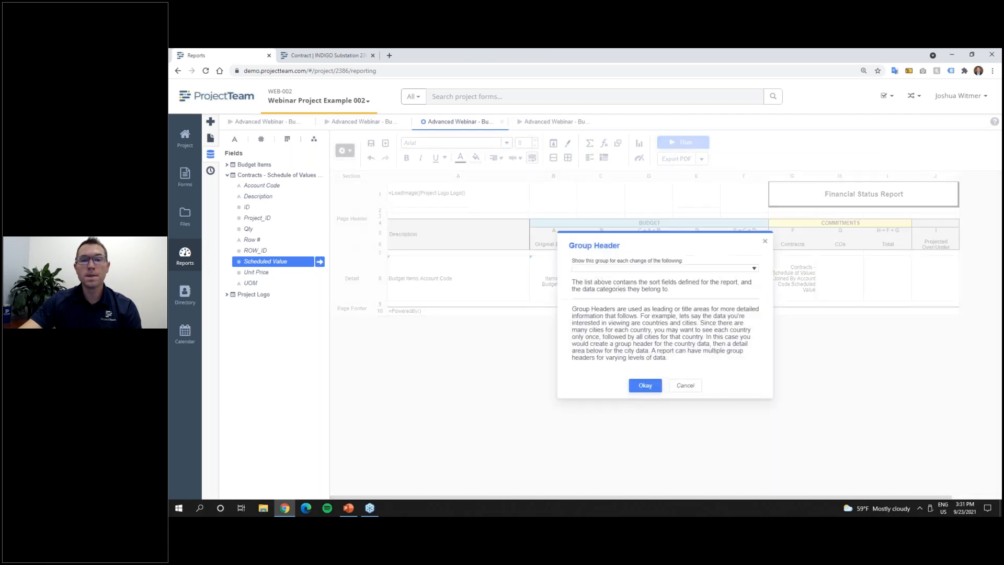
{"action": "left_click", "coordinate": [658, 270]}
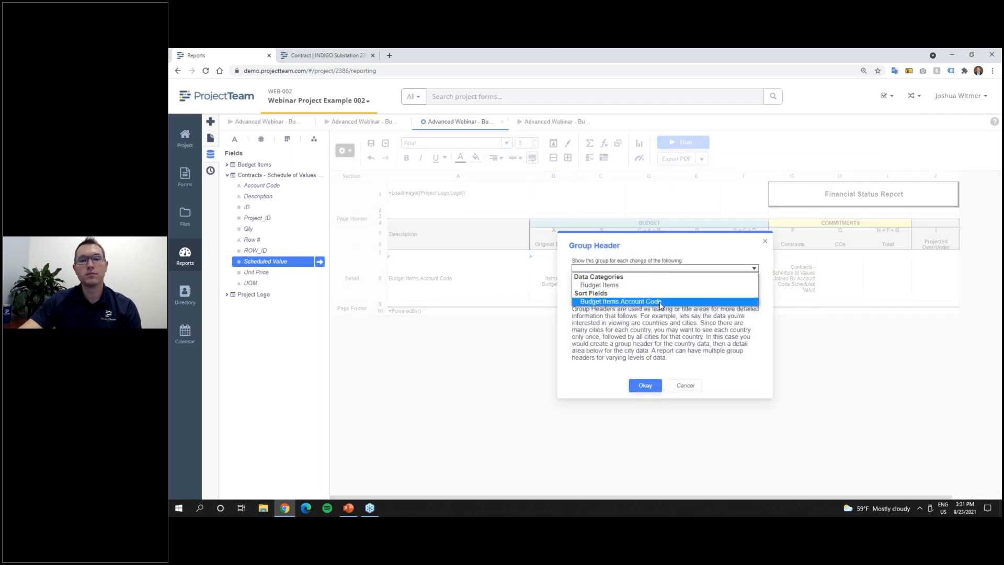
{"action": "left_click", "coordinate": [659, 302]}
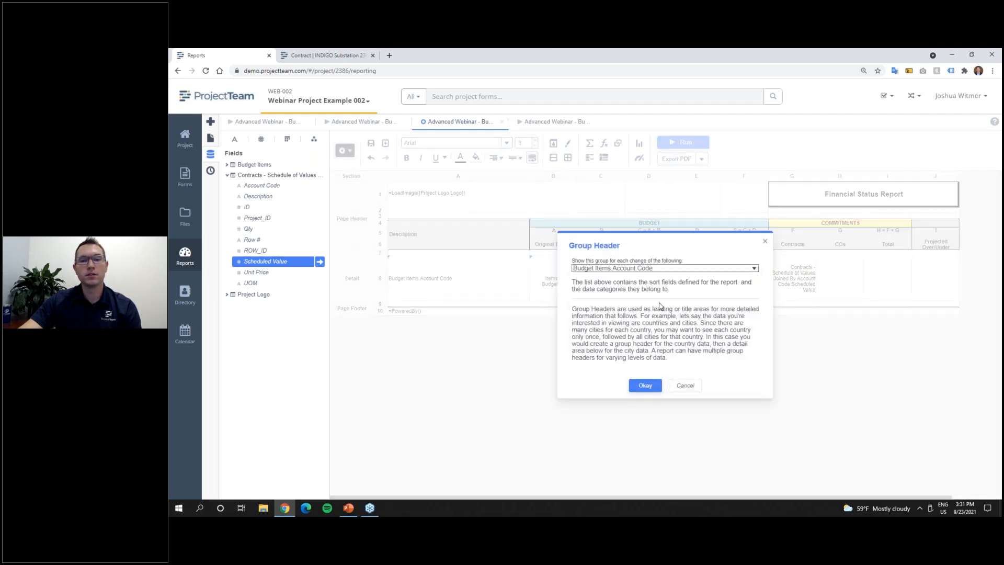
{"action": "left_click", "coordinate": [645, 385]}
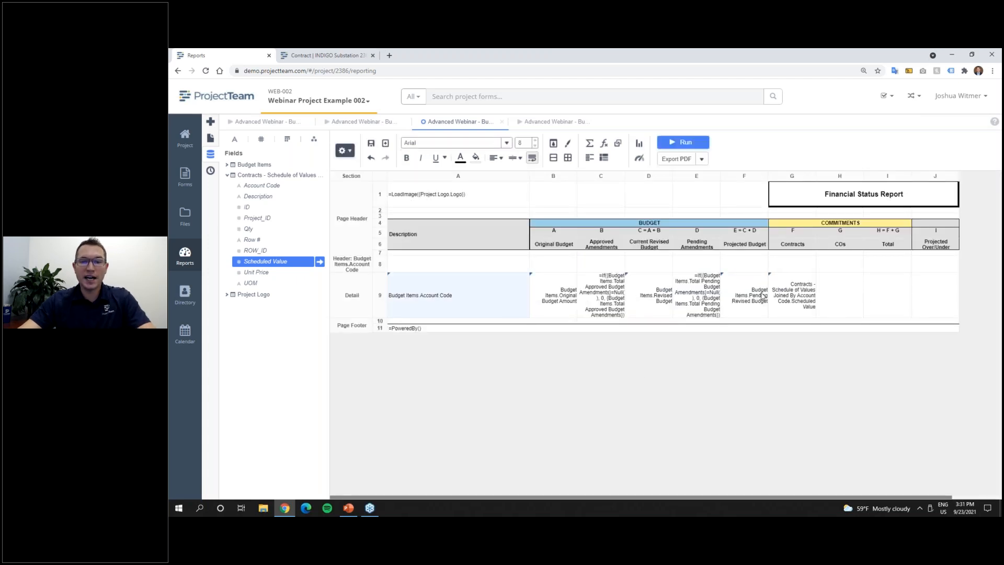
{"action": "left_click_drag", "start_coordinate": [471, 290], "coordinate": [478, 273]}
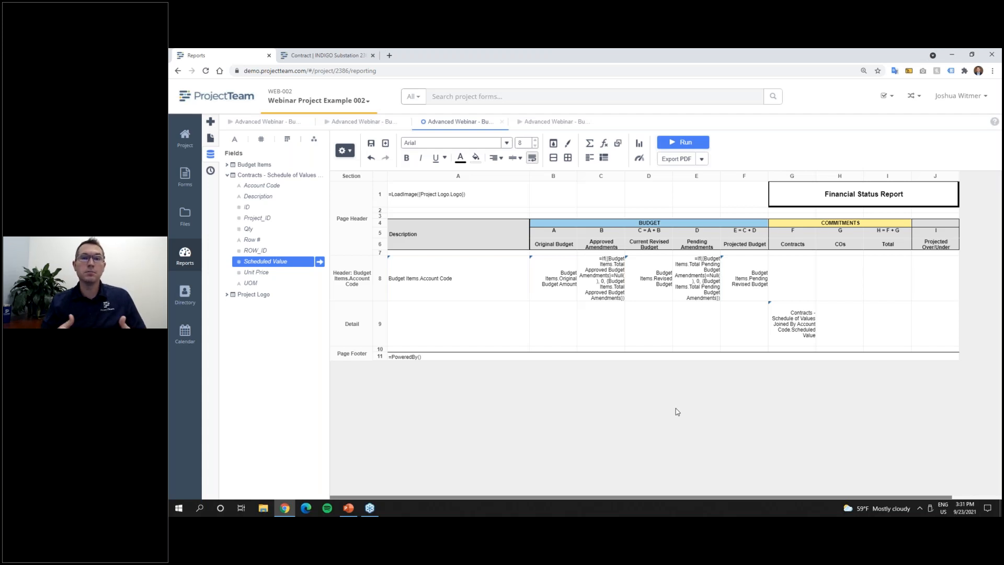
Step: Run the grouped report and examine the OFFSITE PARKING AND STORAGE row with its contract amounts
{"action": "left_click", "coordinate": [683, 142]}
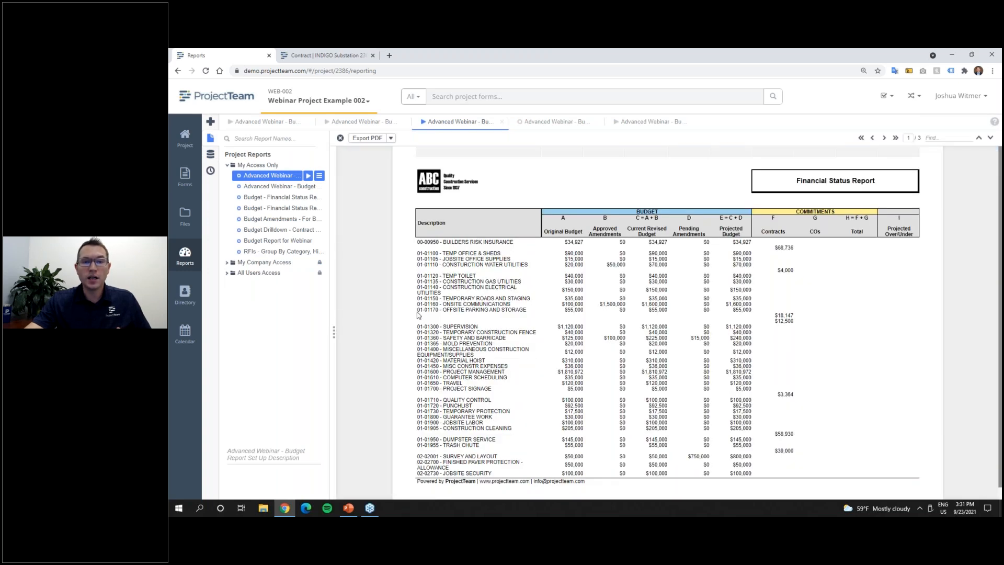
{"action": "left_click_drag", "start_coordinate": [418, 310], "coordinate": [530, 313]}
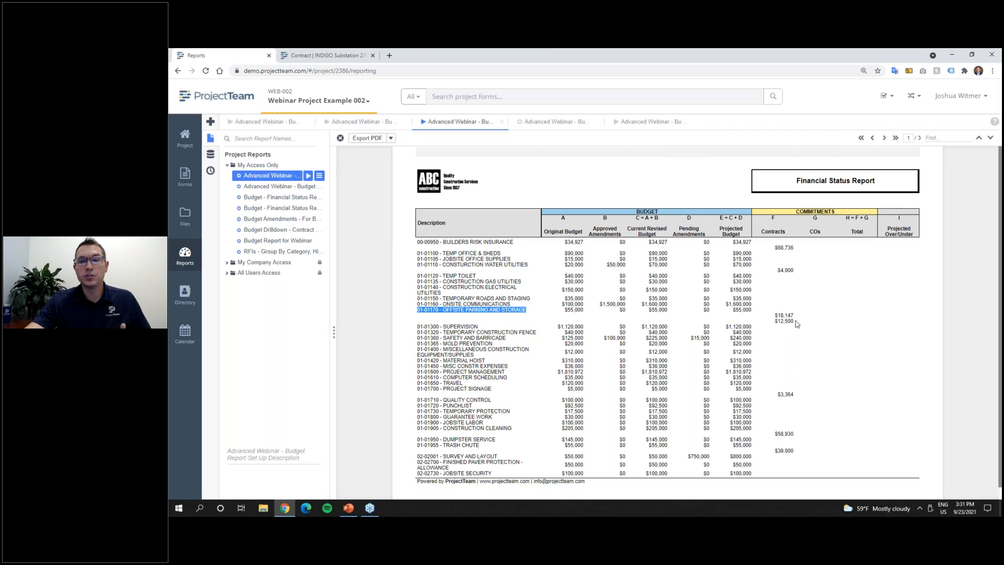
{"action": "left_click_drag", "start_coordinate": [794, 320], "coordinate": [774, 315]}
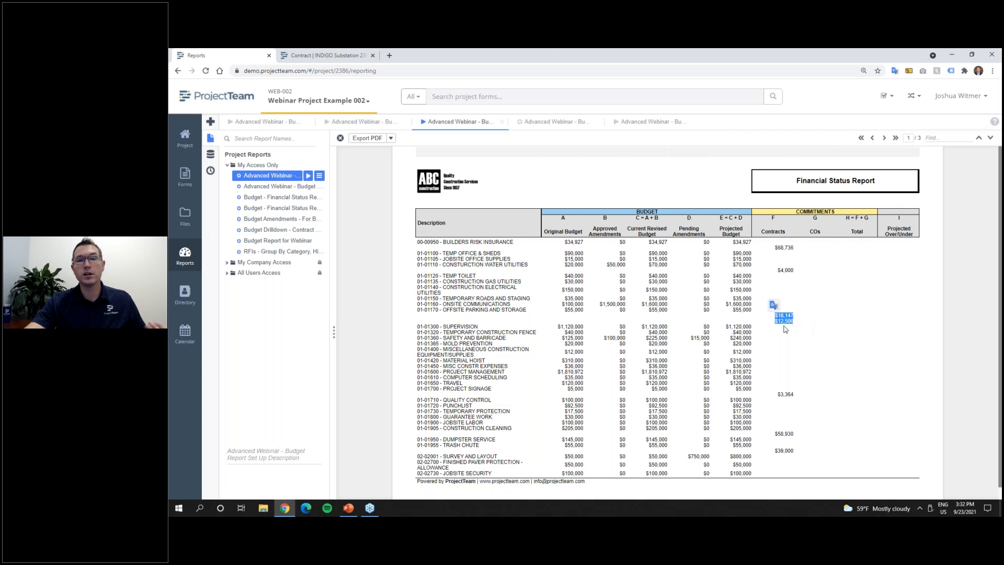
{"action": "left_click", "coordinate": [782, 330]}
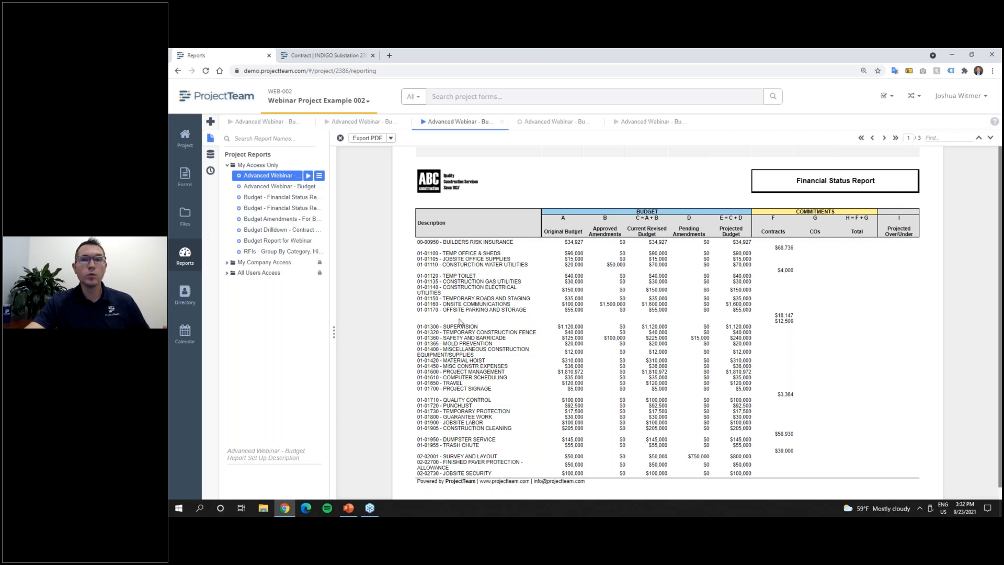
Step: Add a group footer on Budget Items.Account Code to the report design
{"action": "left_click", "coordinate": [548, 123]}
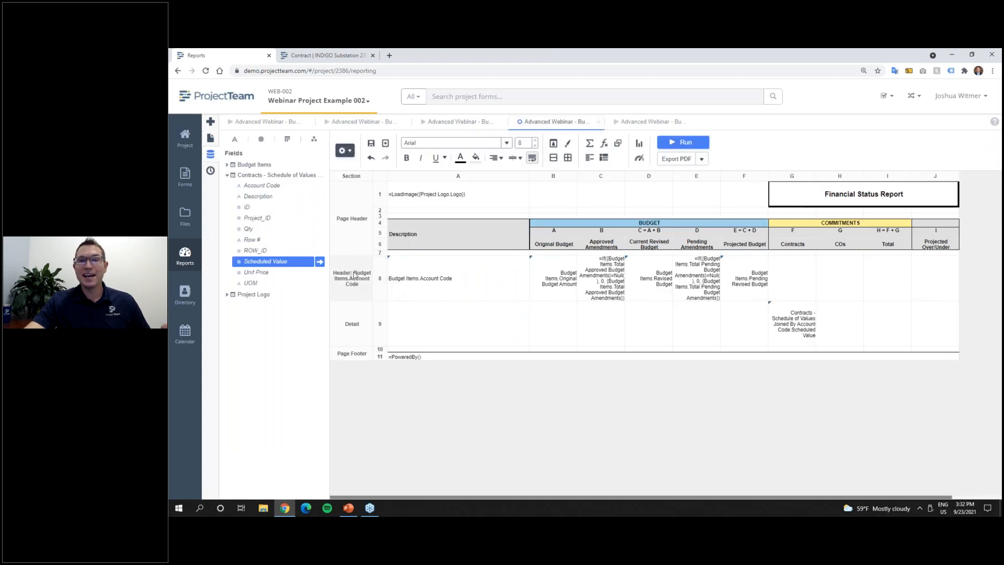
{"action": "right_click", "coordinate": [359, 331]}
{"action": "mouse_move", "coordinate": [393, 340]}
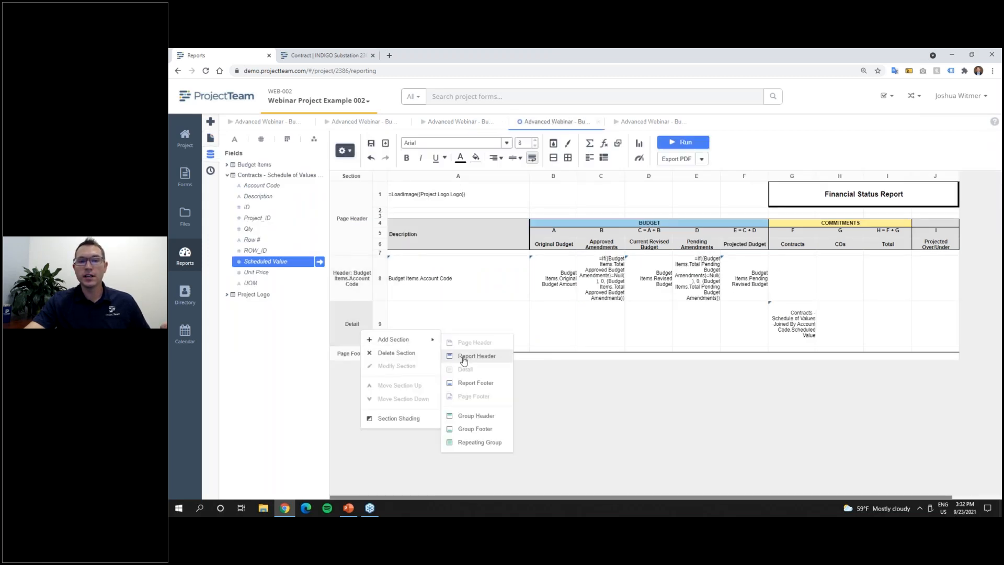
{"action": "left_click", "coordinate": [490, 431]}
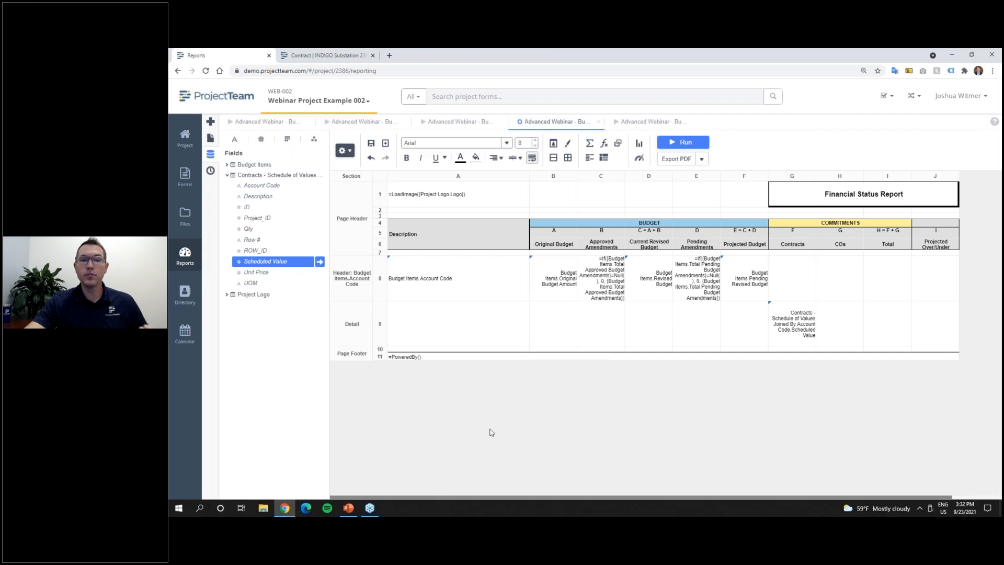
{"action": "left_click", "coordinate": [622, 266]}
{"action": "left_click", "coordinate": [653, 298]}
{"action": "left_click", "coordinate": [646, 390]}
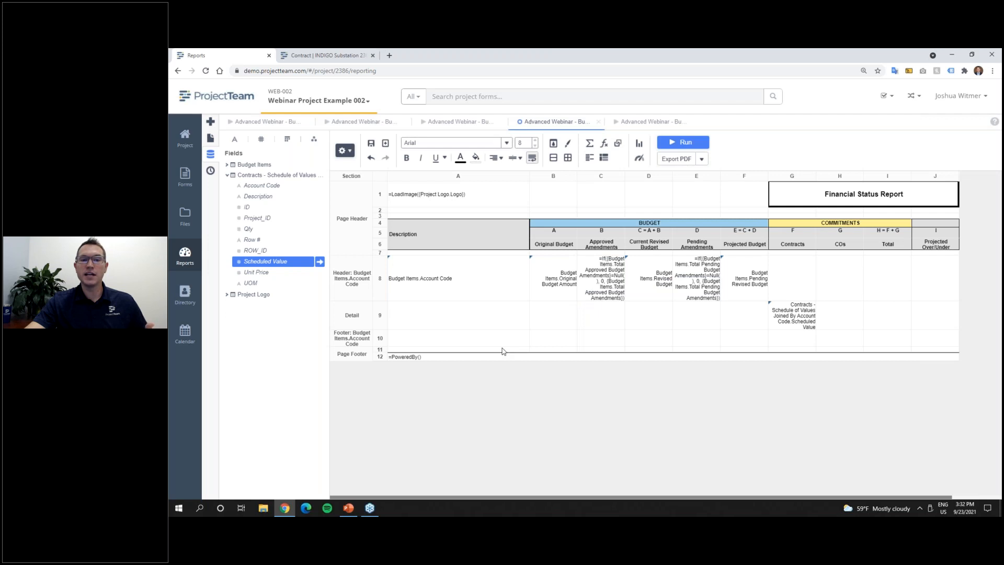
{"action": "left_click", "coordinate": [789, 341]}
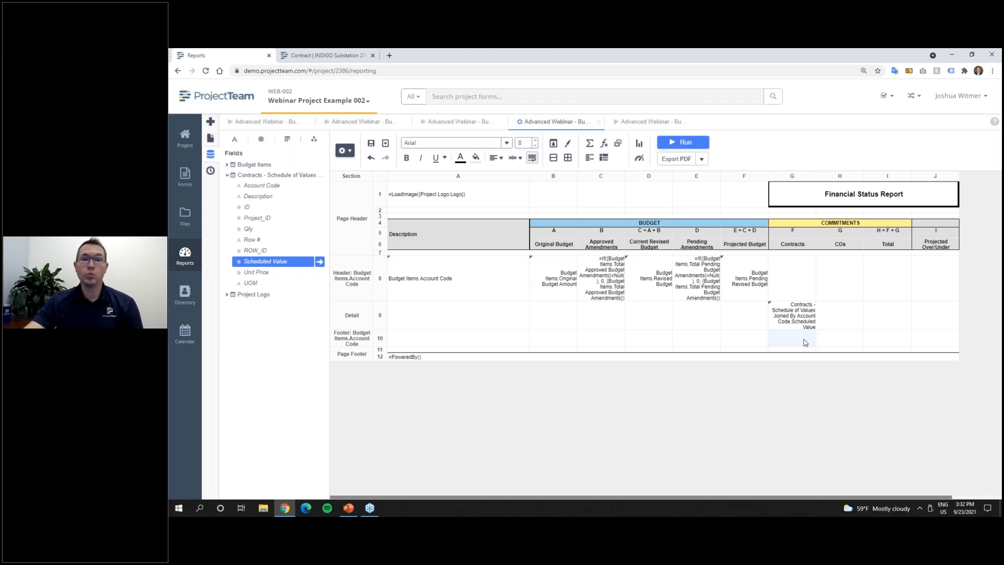
{"action": "left_click", "coordinate": [605, 146]}
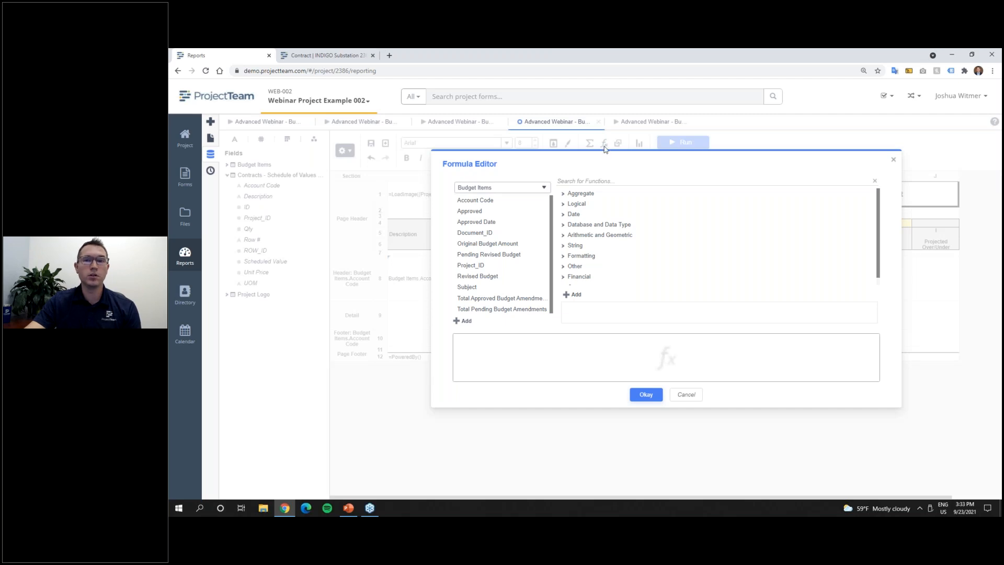
{"action": "left_click", "coordinate": [600, 181]}
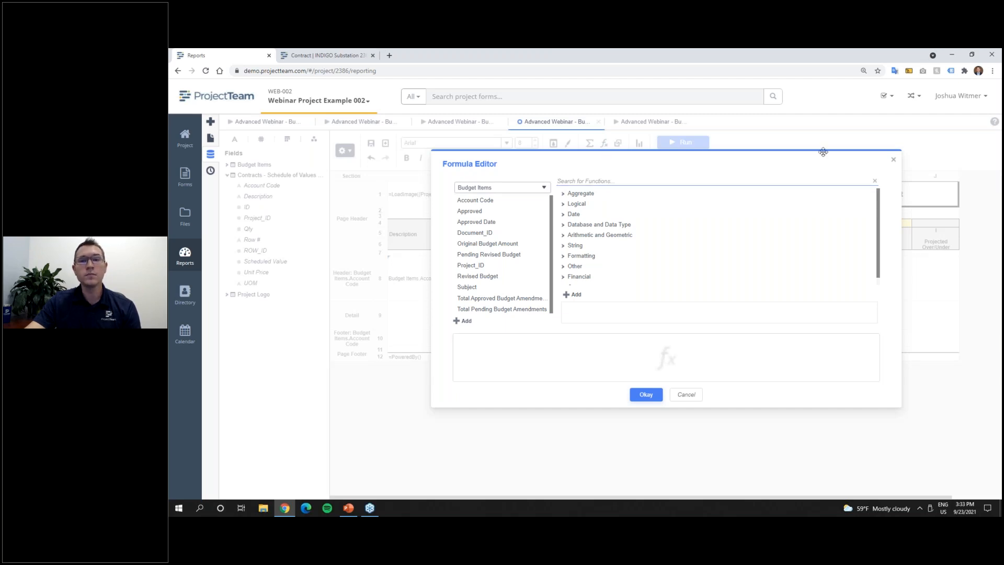
{"action": "left_click", "coordinate": [893, 159]}
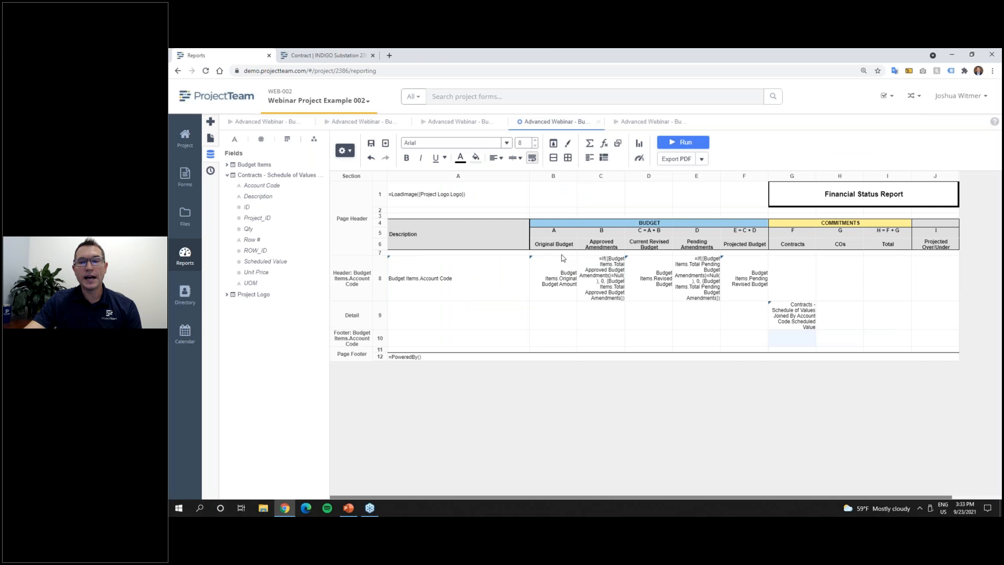
Step: Review the separate contract amounts under OFFSITE PARKING AND STORAGE in the previous report run, and return to the report design
{"action": "left_click", "coordinate": [473, 123]}
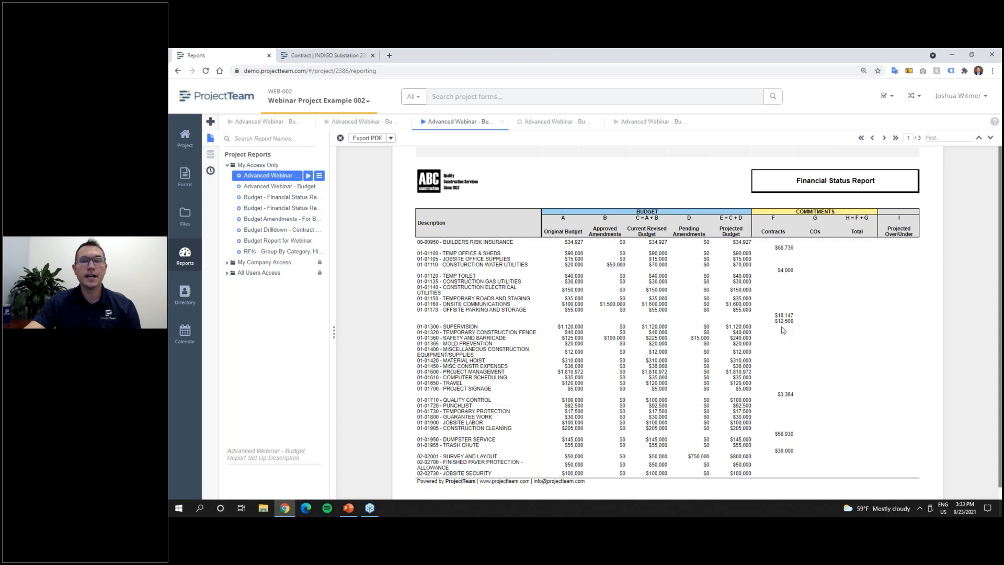
{"action": "double_click", "coordinate": [741, 310]}
{"action": "left_click", "coordinate": [553, 122]}
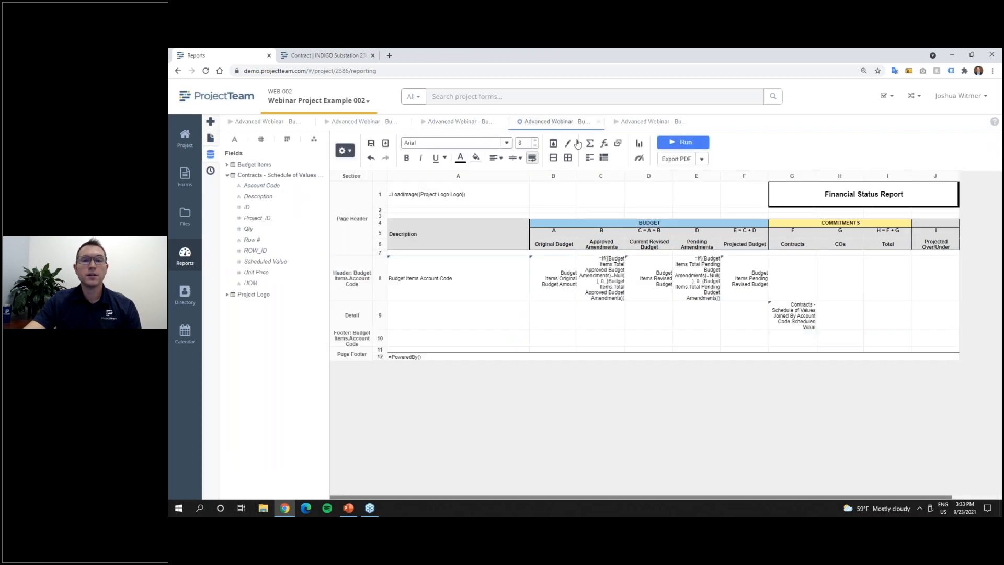
Step: Add an AggSum formula in the account code footer's Contracts cell, summing Scheduled Value from Contracts - Schedule of Values Joined By Account Code
{"action": "left_click", "coordinate": [799, 337]}
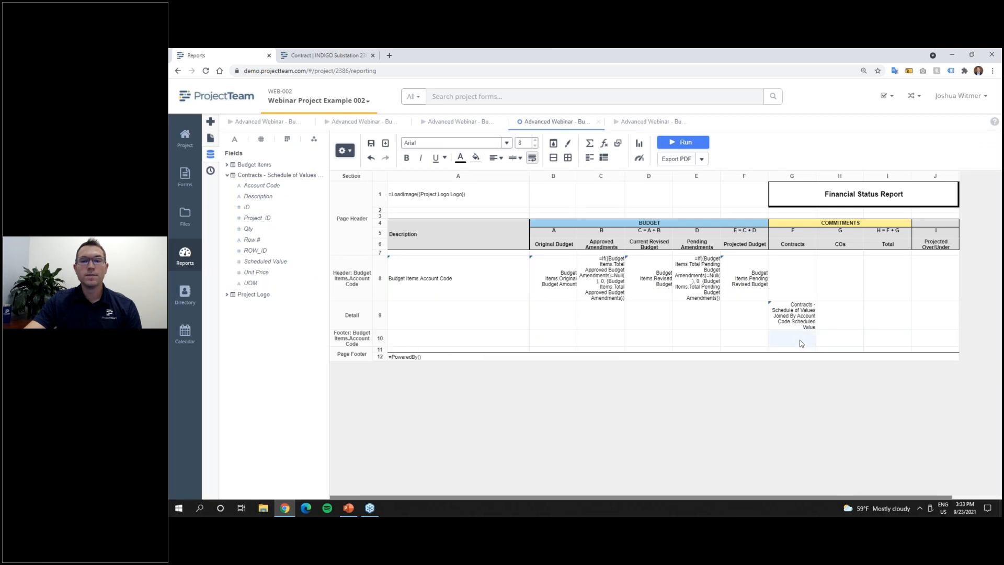
{"action": "left_click", "coordinate": [604, 143]}
{"action": "left_click", "coordinate": [617, 182]}
{"action": "type", "text": "sum"}
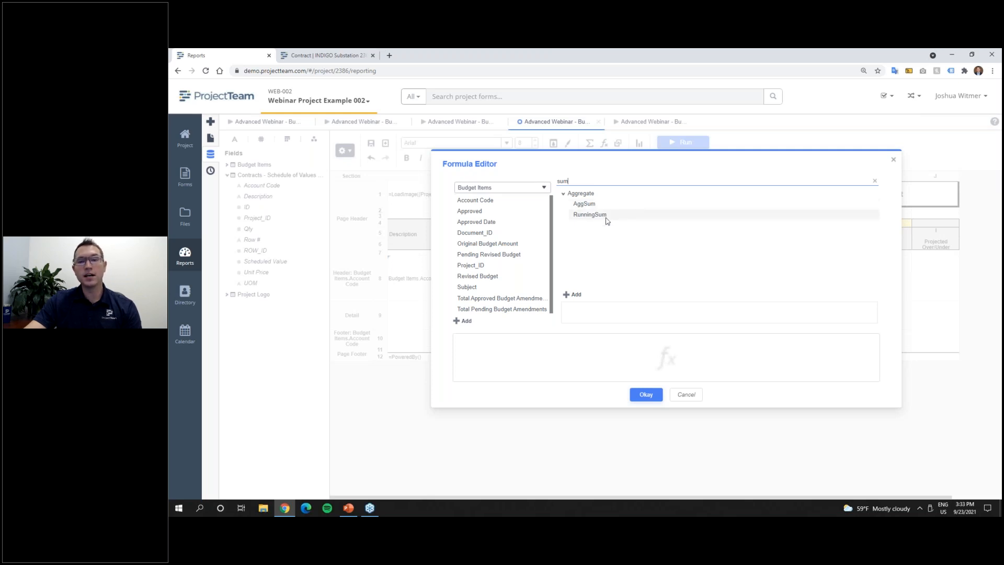
{"action": "left_click", "coordinate": [605, 205]}
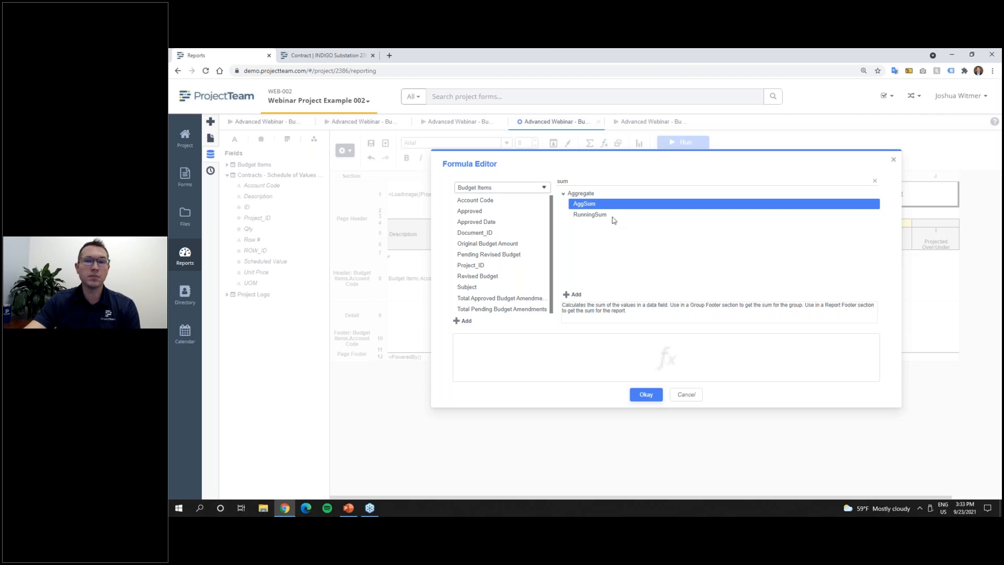
{"action": "double_click", "coordinate": [605, 205]}
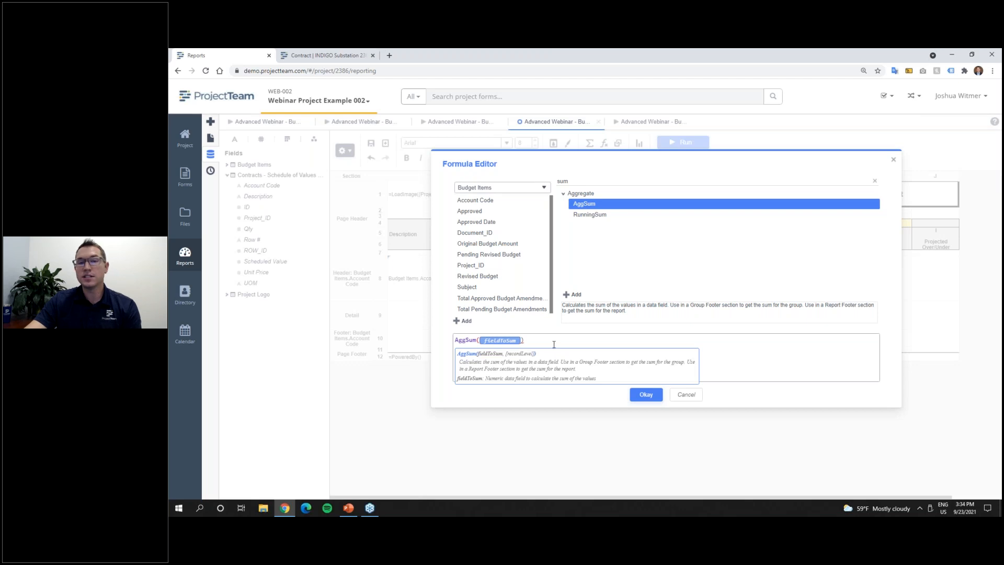
{"action": "double_click", "coordinate": [499, 340]}
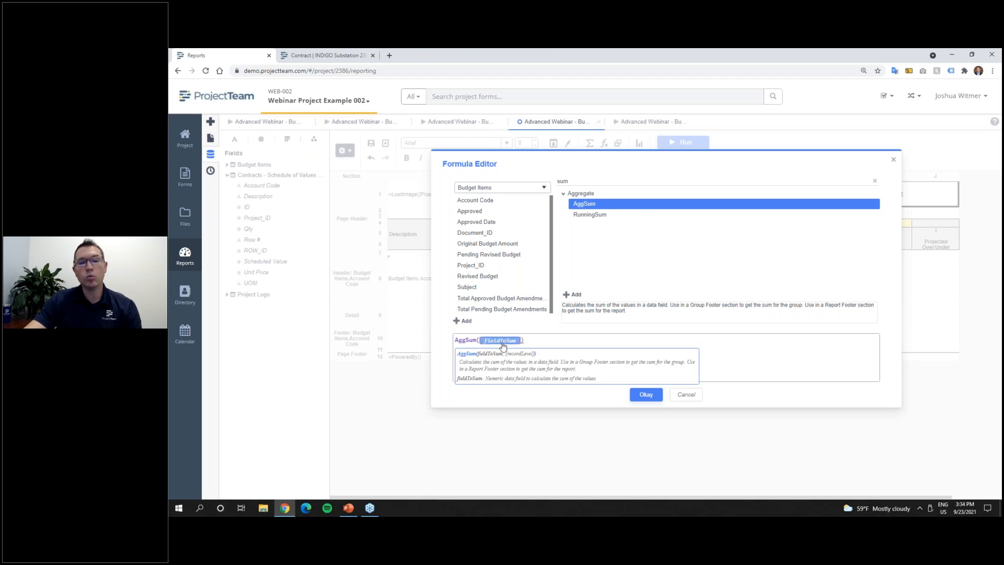
{"action": "left_click", "coordinate": [503, 187]}
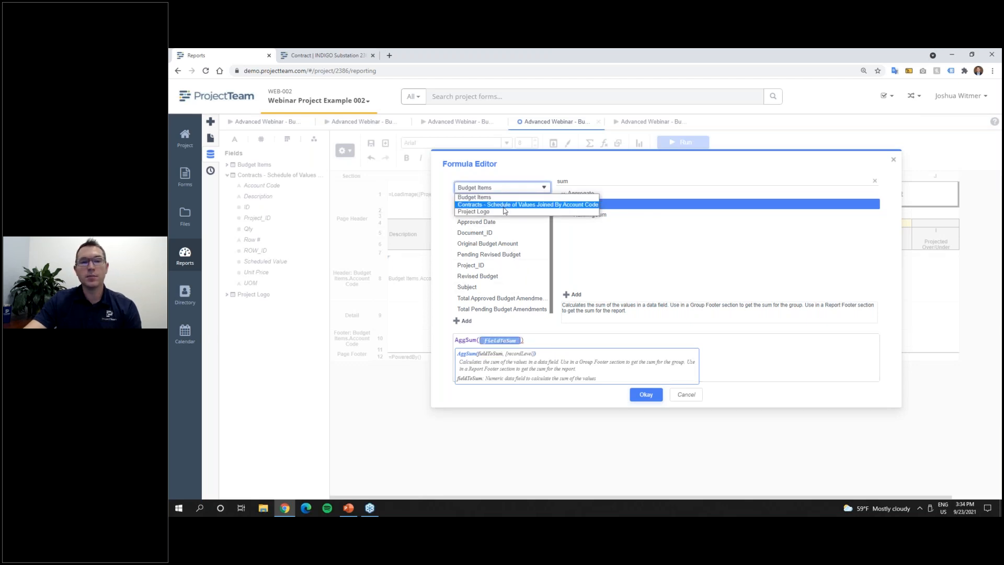
{"action": "left_click", "coordinate": [504, 207]}
{"action": "double_click", "coordinate": [497, 281]}
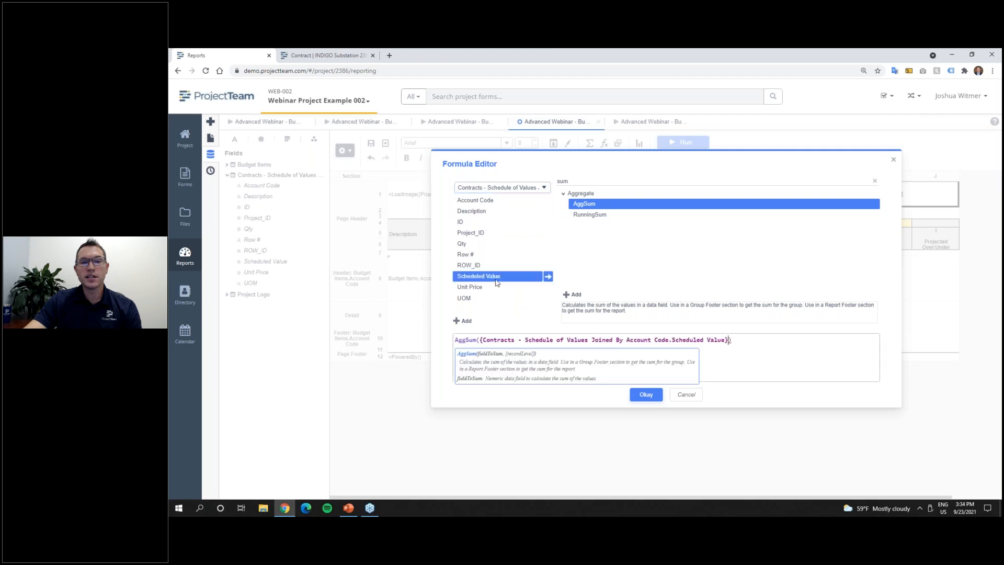
{"action": "left_click", "coordinate": [645, 394]}
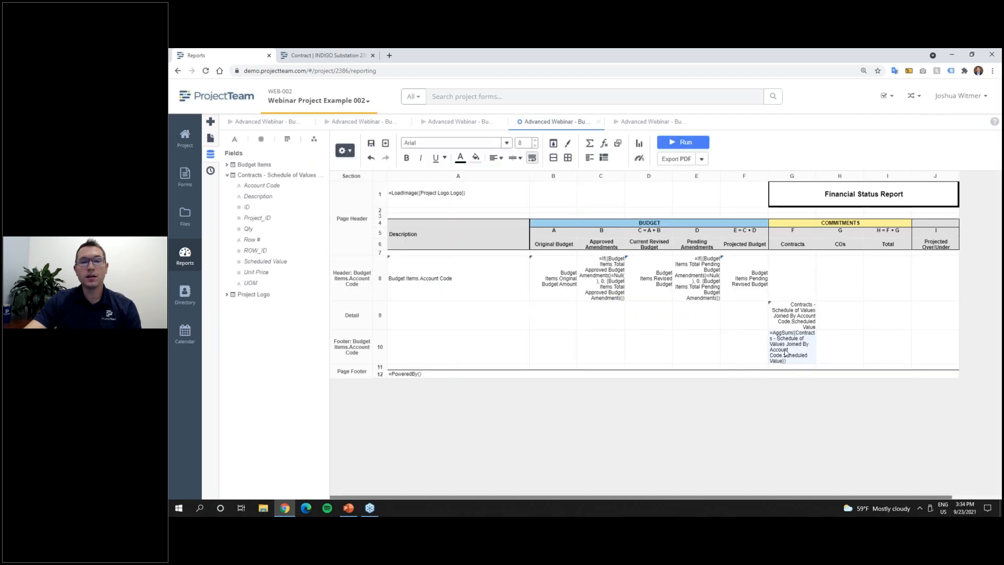
Step: Copy the detail Scheduled Value cell's formatting to the footer AggSum cell and fill that cell with light yellow
{"action": "left_click", "coordinate": [791, 324]}
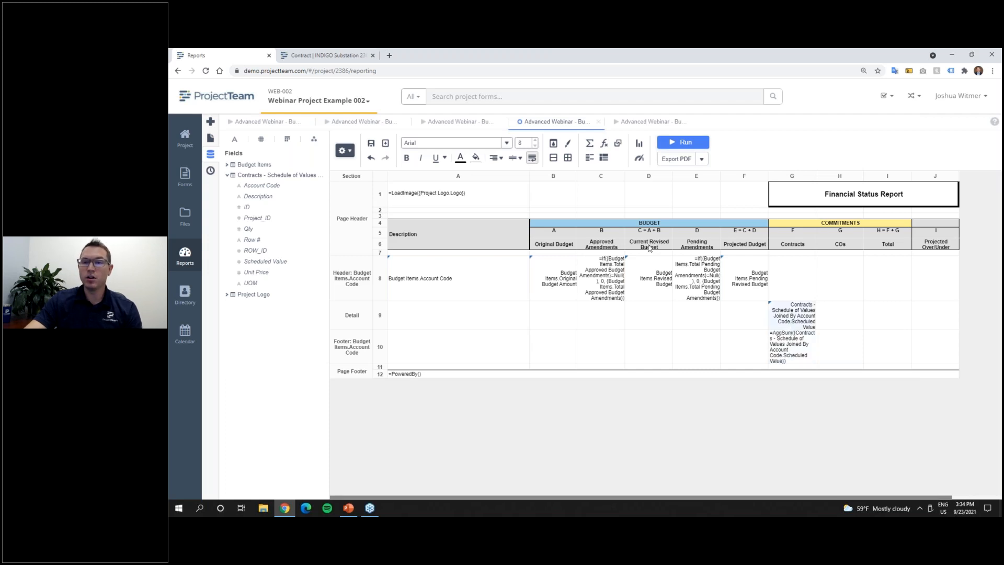
{"action": "left_click", "coordinate": [568, 143]}
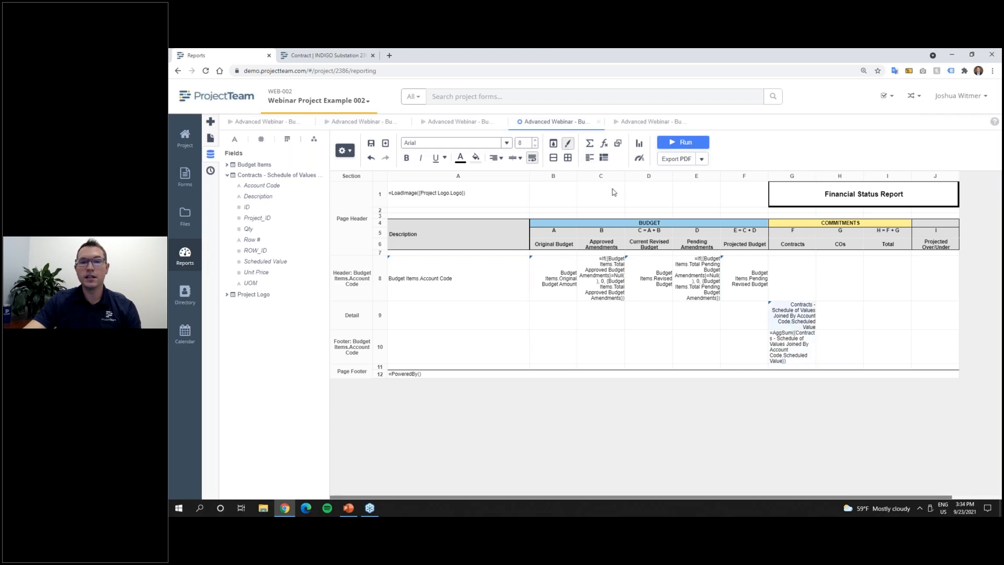
{"action": "left_click", "coordinate": [787, 339]}
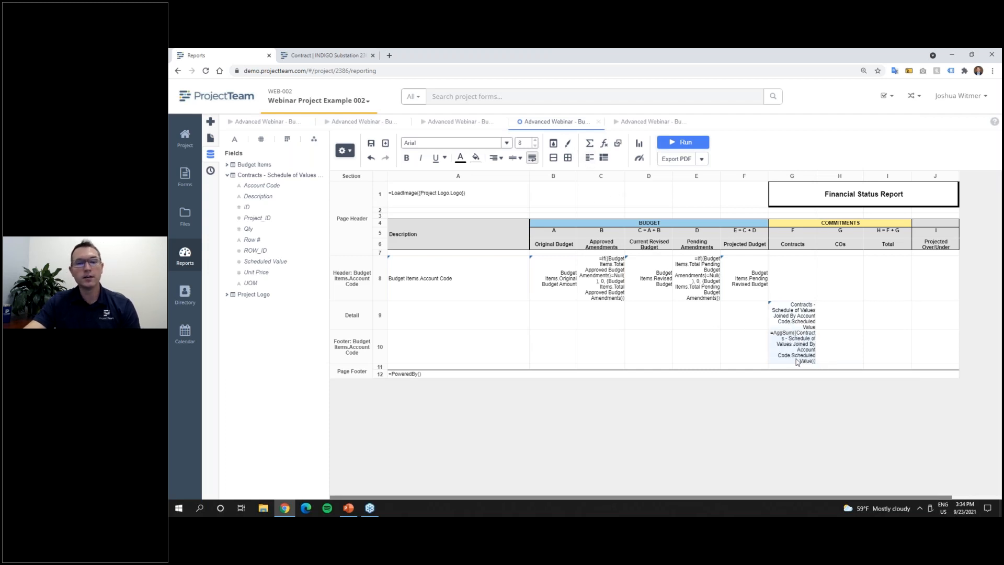
{"action": "left_click", "coordinate": [475, 157]}
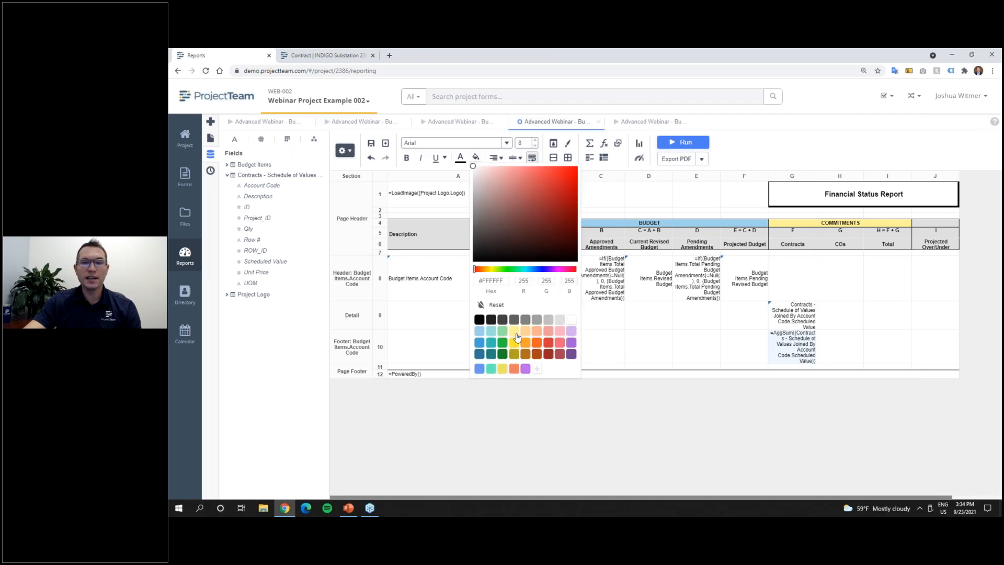
{"action": "left_click", "coordinate": [516, 334]}
{"action": "left_click", "coordinate": [868, 355]}
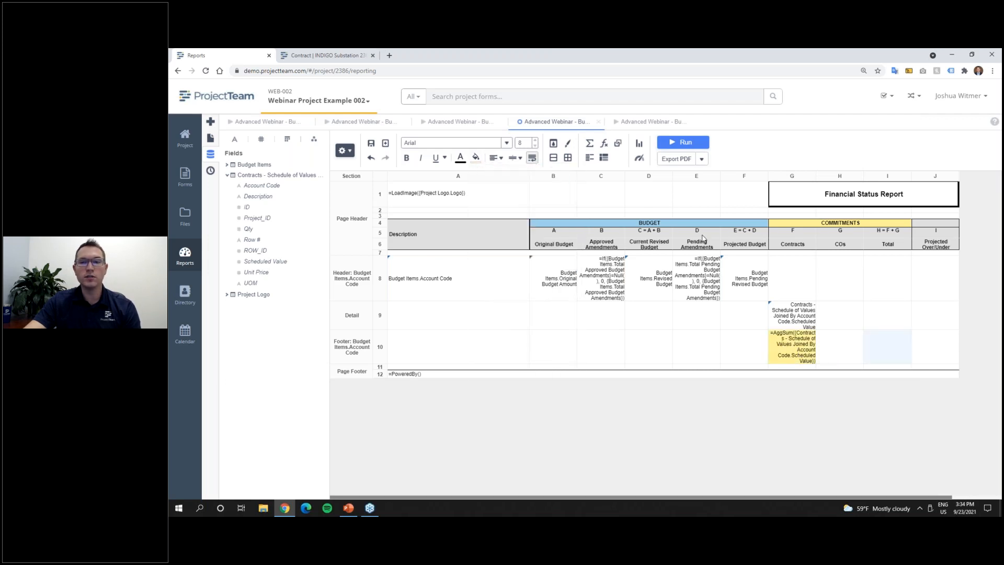
Step: Run the report and examine the highlighted contract subtotal for OFFSITE PARKING AND STORAGE
{"action": "left_click", "coordinate": [682, 143]}
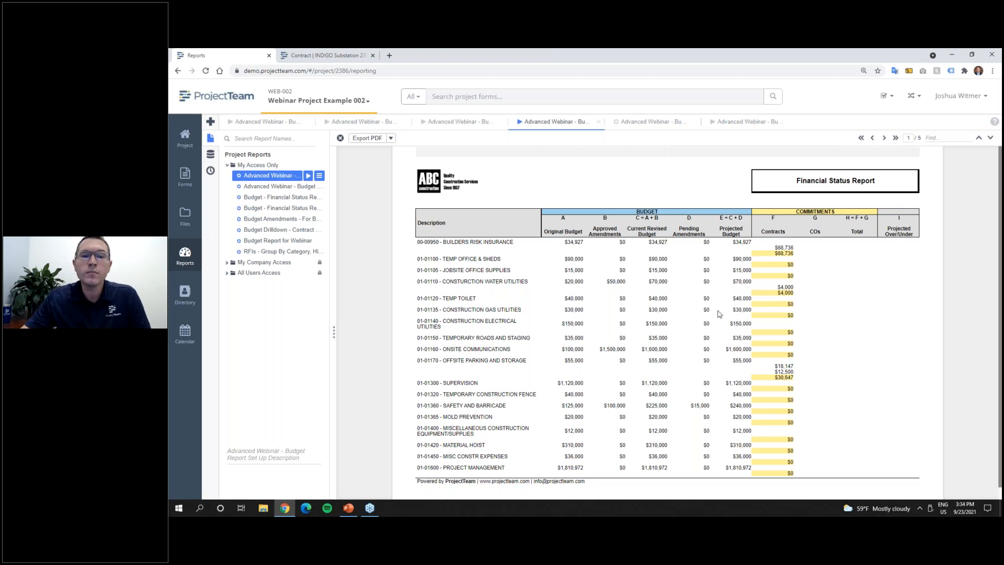
{"action": "scroll", "coordinate": [445, 353], "scroll_direction": "down", "scroll_amount": 1}
{"action": "left_click_drag", "start_coordinate": [444, 349], "coordinate": [526, 350]}
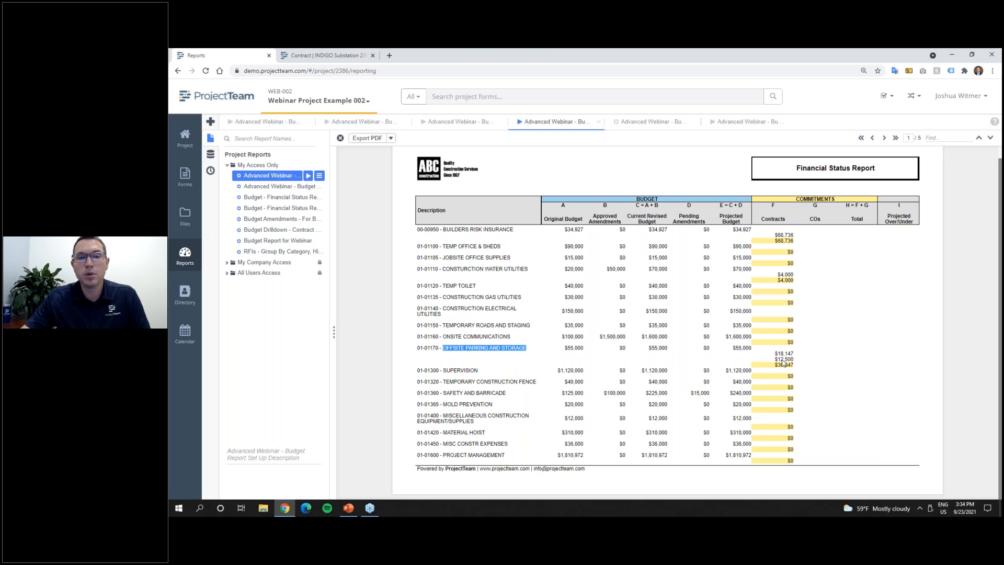
{"action": "left_click_drag", "start_coordinate": [793, 354], "coordinate": [781, 371]}
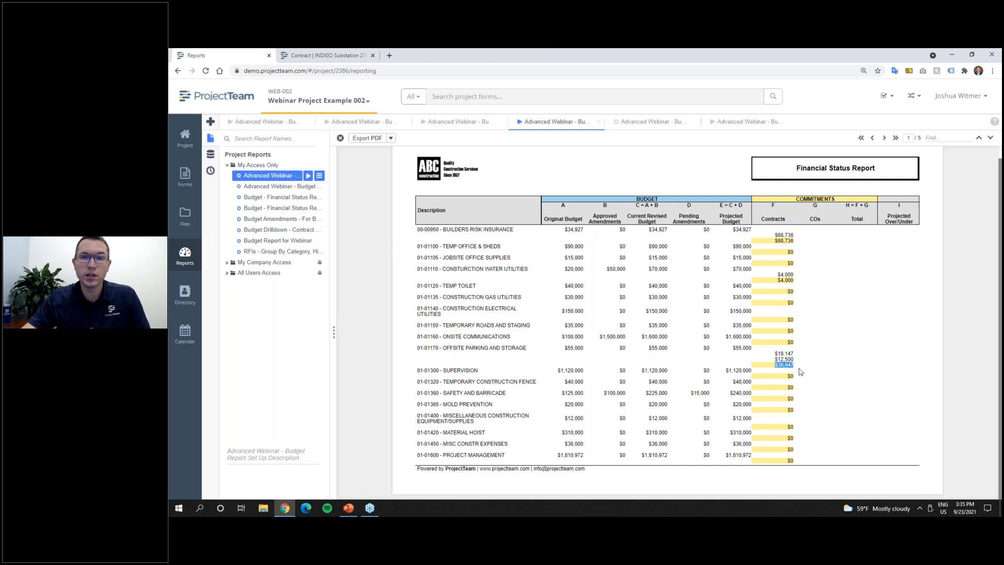
{"action": "left_click", "coordinate": [796, 365]}
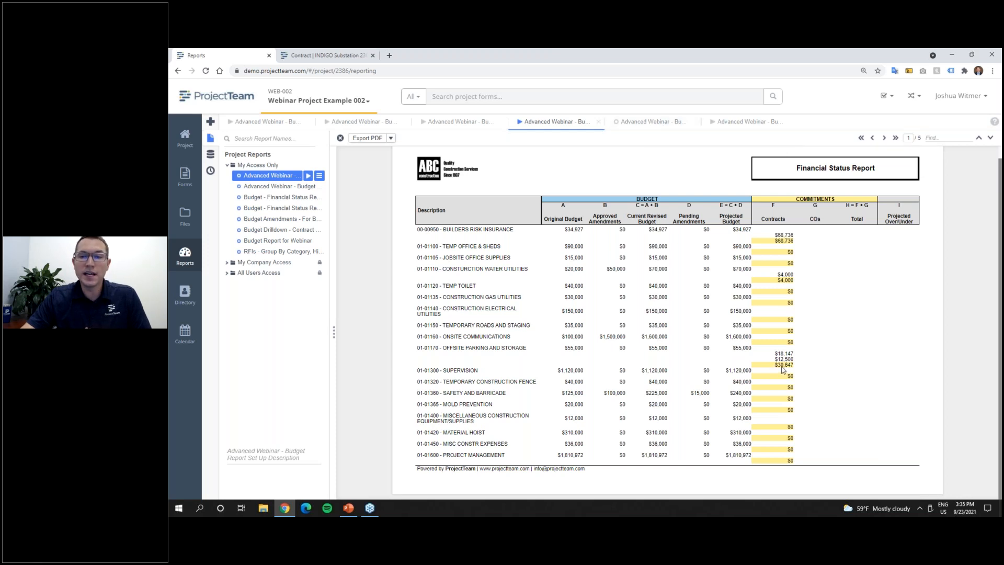
Step: Compare where the contract subtotal sits in the design and in the report against the OFFSITE PARKING AND STORAGE projected budget
{"action": "left_click", "coordinate": [651, 122]}
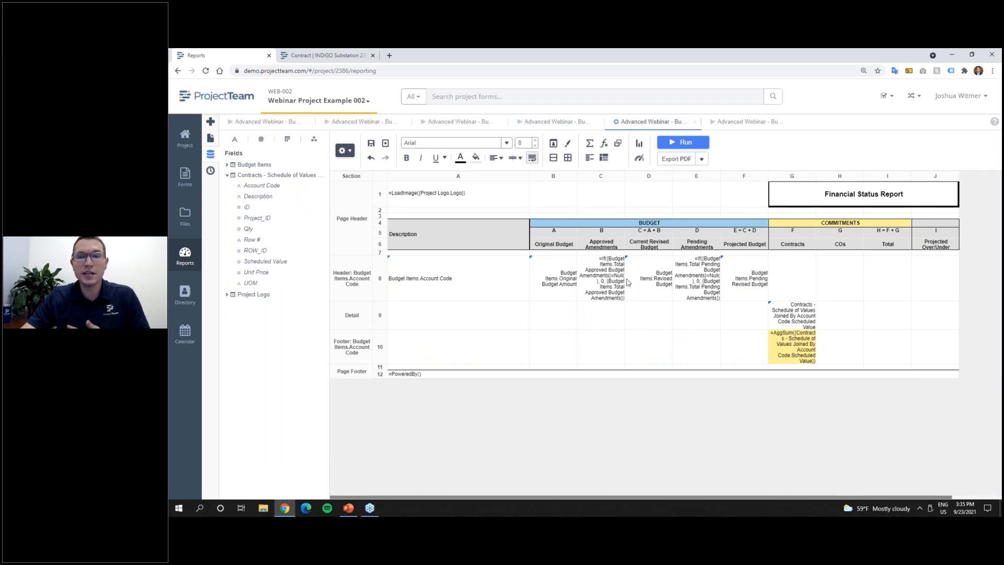
{"action": "left_click", "coordinate": [568, 126]}
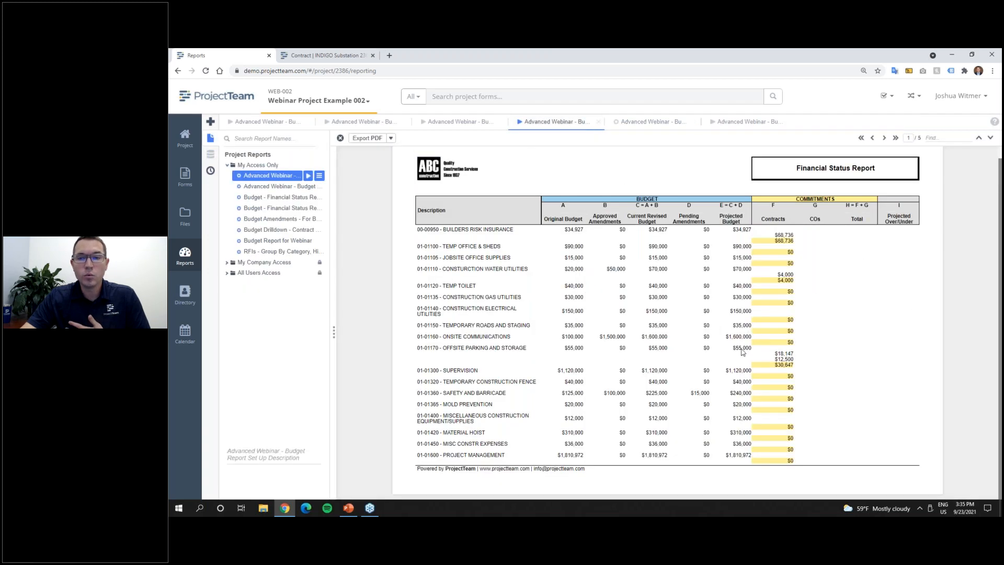
{"action": "left_click_drag", "start_coordinate": [733, 348], "coordinate": [787, 352]}
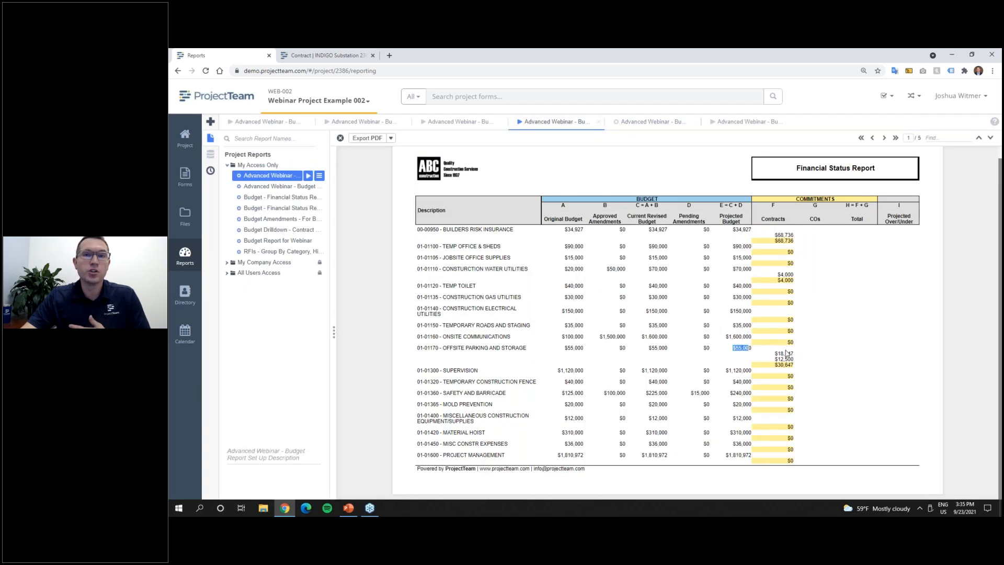
Step: Enter =[G10] in the Contracts cell of the account code group header, referencing the footer subtotal
{"action": "left_click", "coordinate": [648, 125]}
{"action": "left_click", "coordinate": [782, 282]}
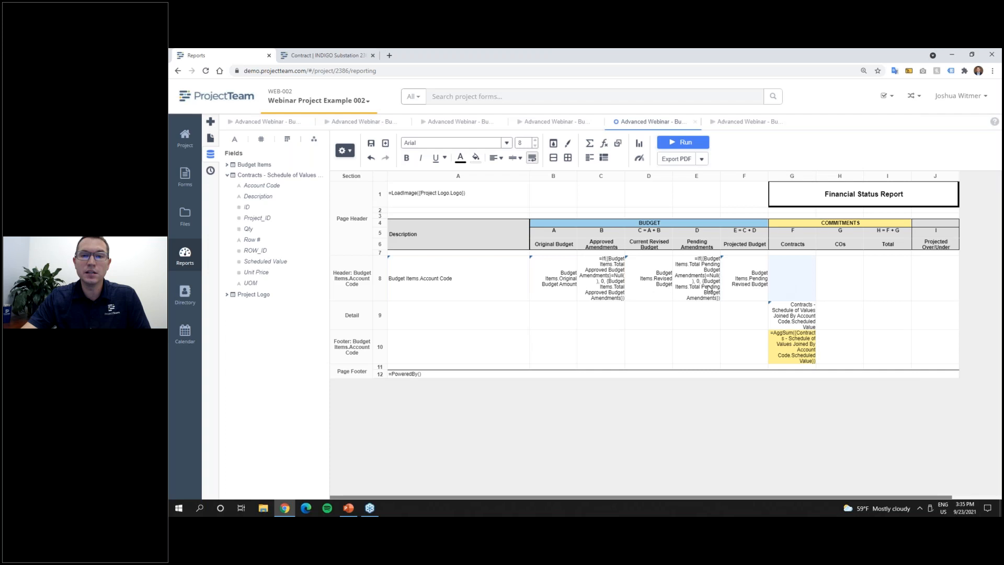
{"action": "double_click", "coordinate": [800, 289]}
{"action": "type", "text": "=["}
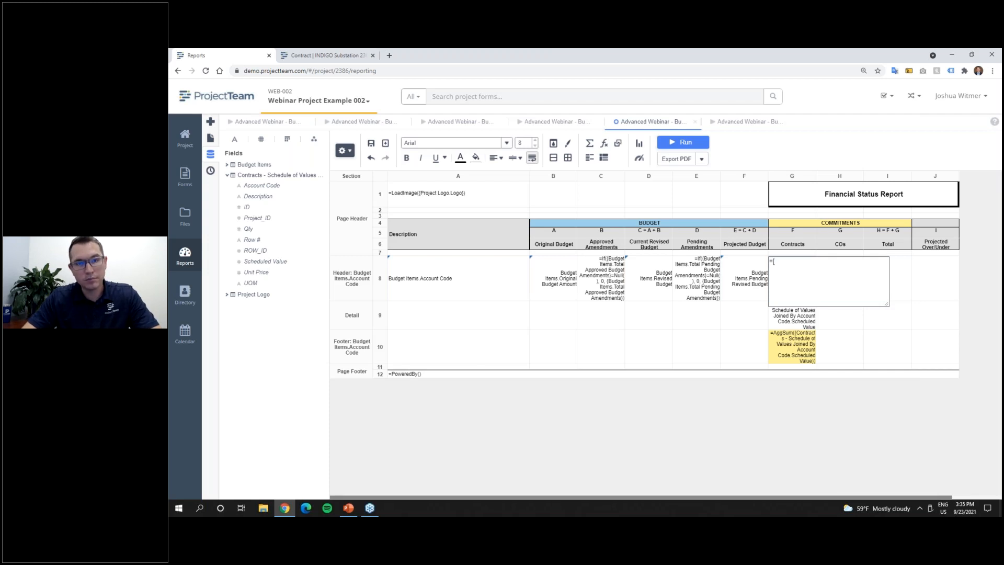
{"action": "type", "text": "G"}
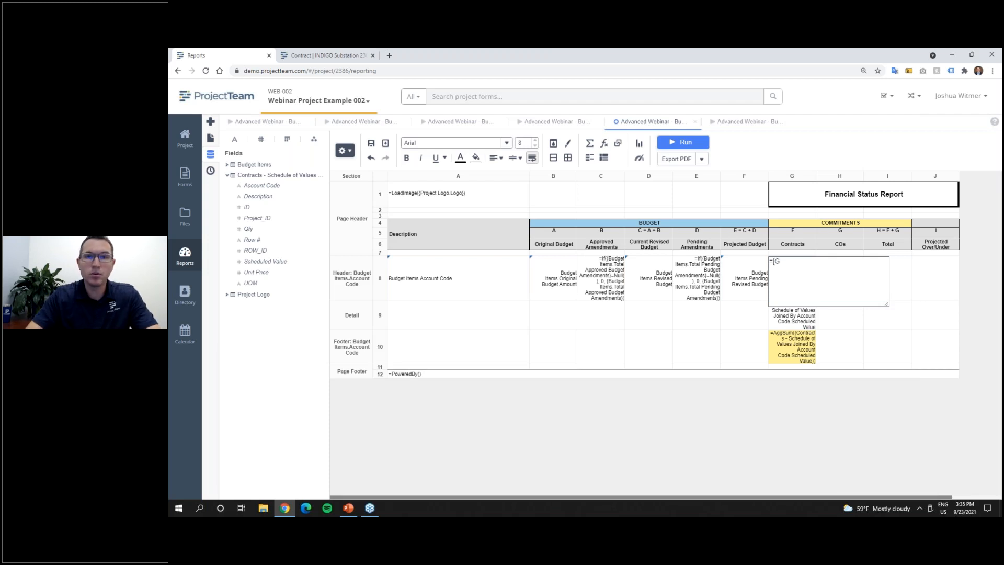
{"action": "type", "text": "10]"}
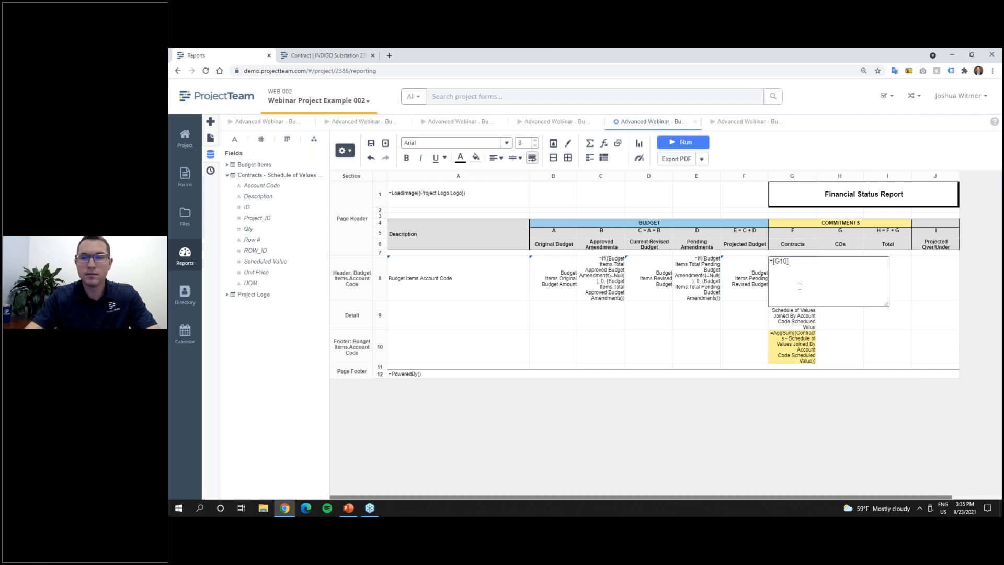
{"action": "left_click", "coordinate": [837, 347]}
{"action": "left_click", "coordinate": [801, 290]}
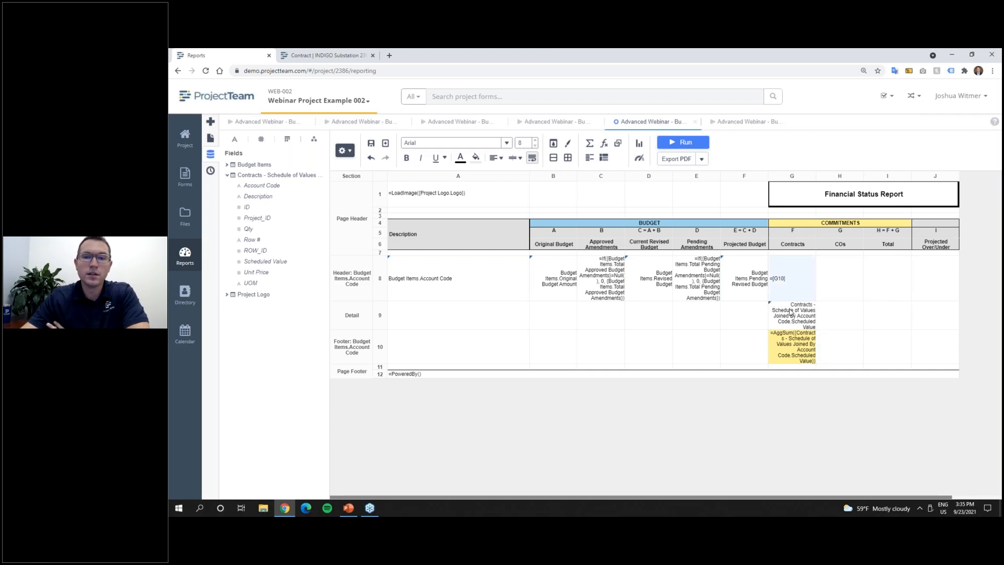
Step: Copy the detail Scheduled Value cell's formatting to the group header's =[G10] cell and fill that cell with light pink
{"action": "left_click", "coordinate": [790, 313]}
{"action": "left_click", "coordinate": [570, 146]}
{"action": "left_click", "coordinate": [785, 274]}
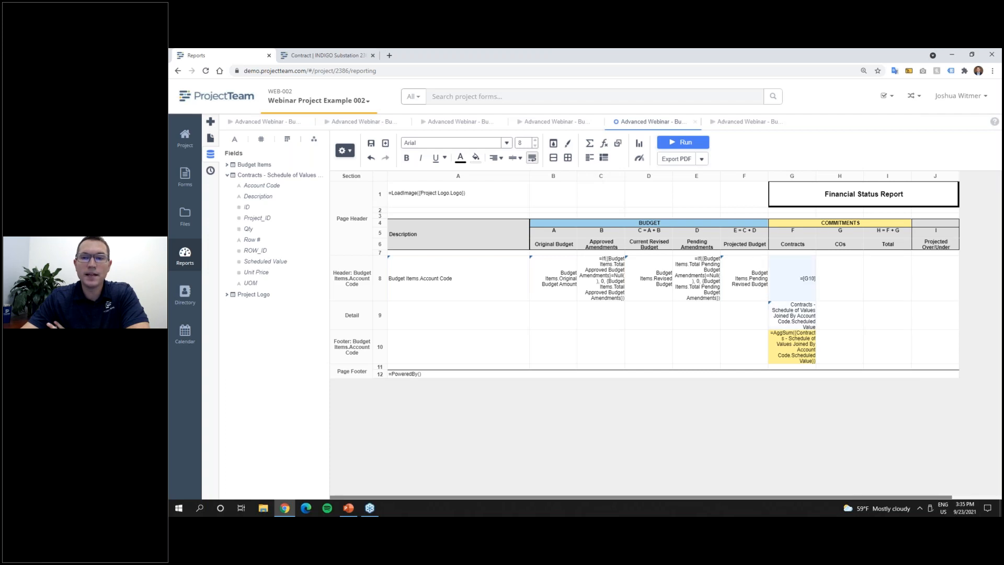
{"action": "left_click", "coordinate": [475, 157]}
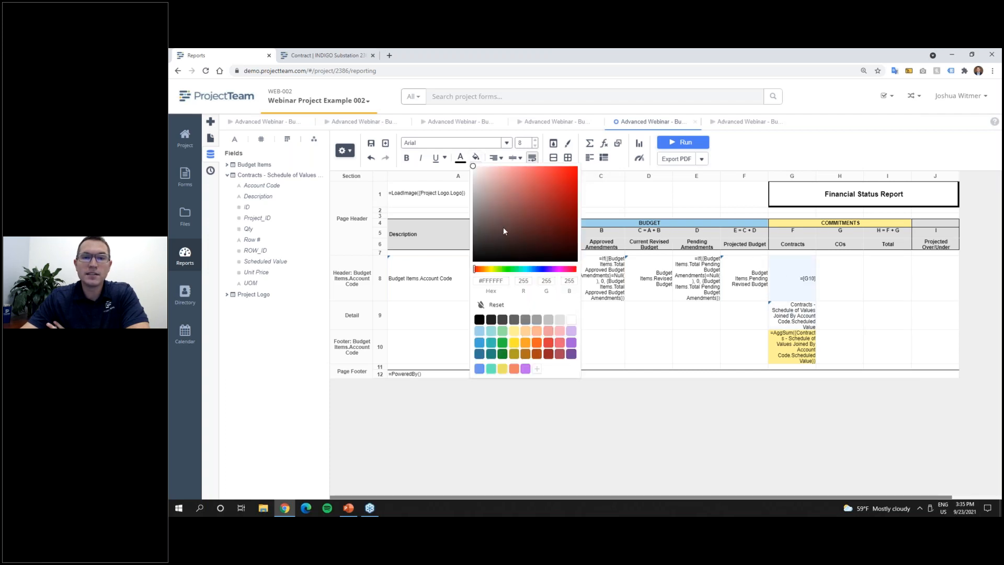
{"action": "left_click", "coordinate": [559, 331]}
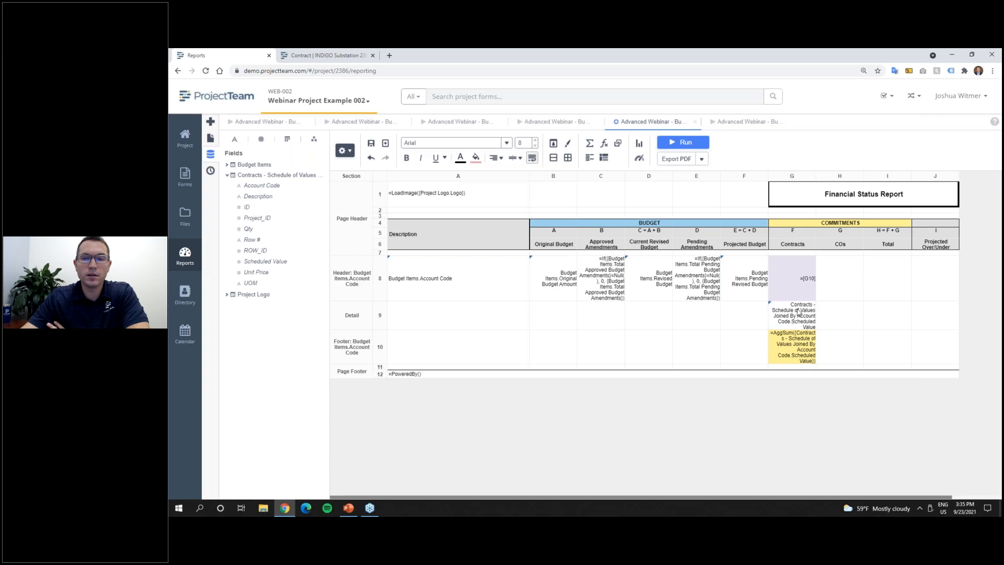
Step: Clear the yellow fill from the Contracts subtotal cell in the account code group footer
{"action": "left_click", "coordinate": [476, 158]}
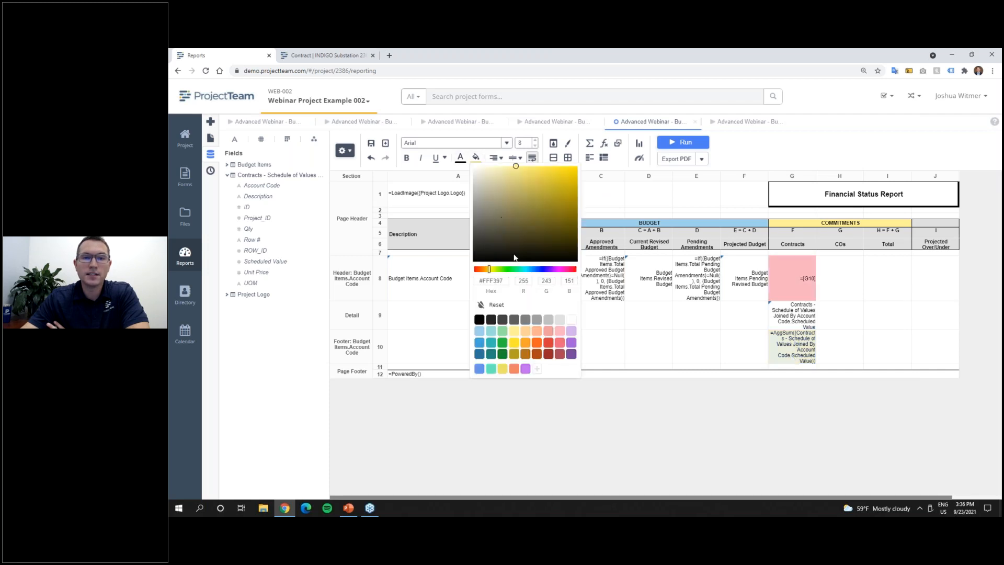
{"action": "left_click", "coordinate": [499, 304]}
{"action": "left_click", "coordinate": [864, 320]}
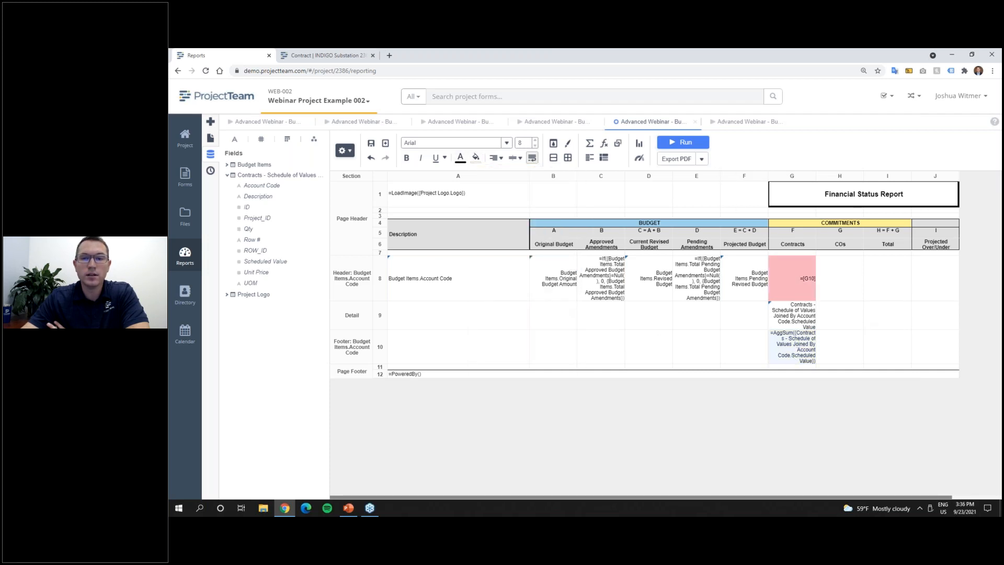
Step: Run the report and compare the group header contract amount with the footer subtotal for OFFSITE PARKING AND STORAGE
{"action": "left_click", "coordinate": [691, 143]}
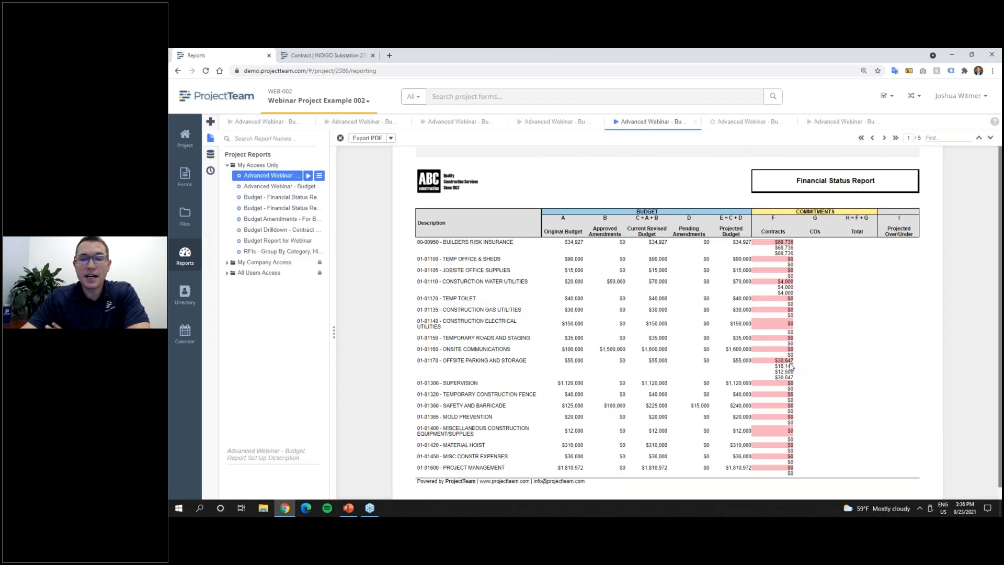
{"action": "left_click_drag", "start_coordinate": [795, 379], "coordinate": [775, 381]}
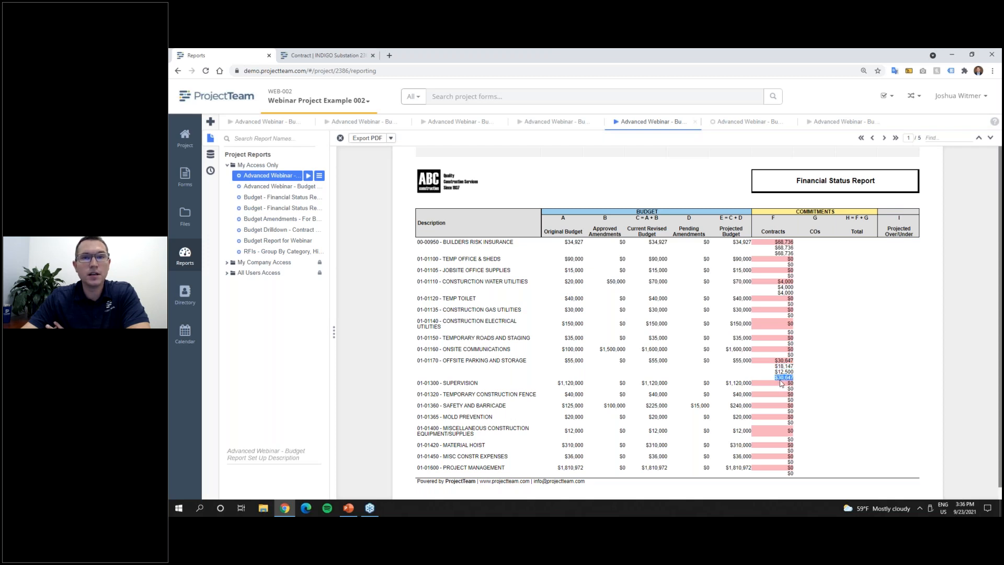
{"action": "left_click_drag", "start_coordinate": [775, 361], "coordinate": [791, 362]}
{"action": "left_click", "coordinate": [784, 361]}
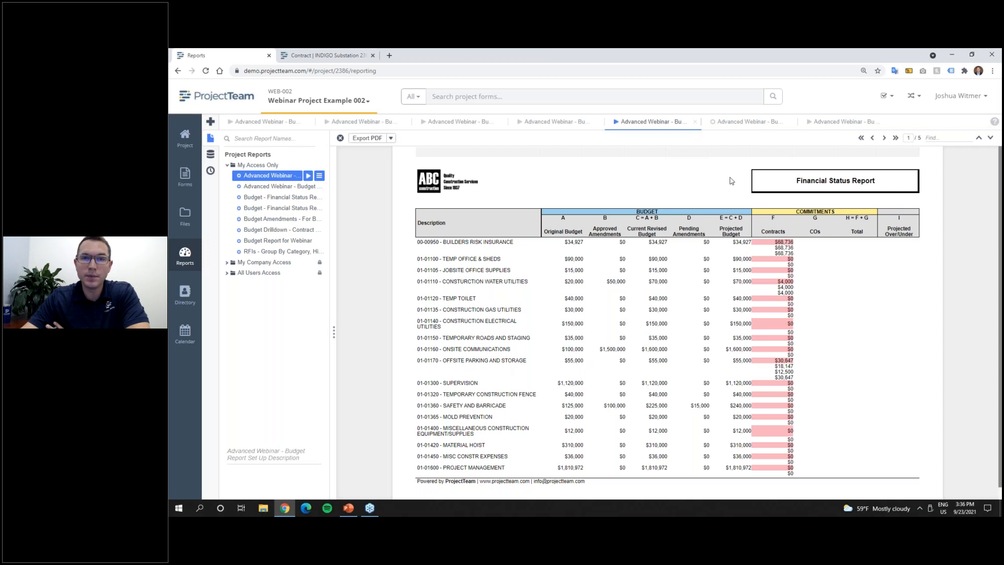
Step: Suppress the detail row and the account code group footer row in the design, and rerun the report
{"action": "left_click", "coordinate": [738, 124]}
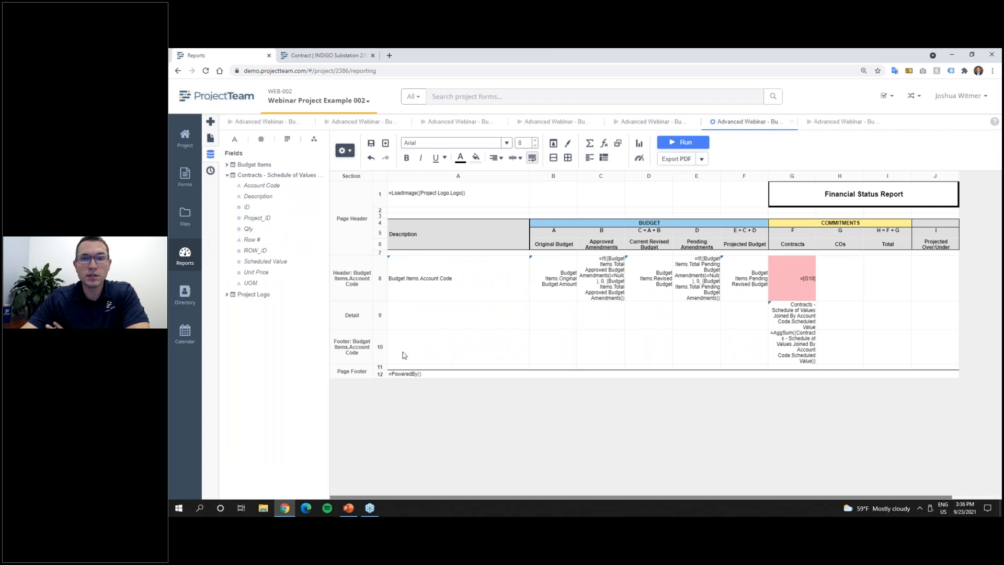
{"action": "right_click", "coordinate": [380, 320]}
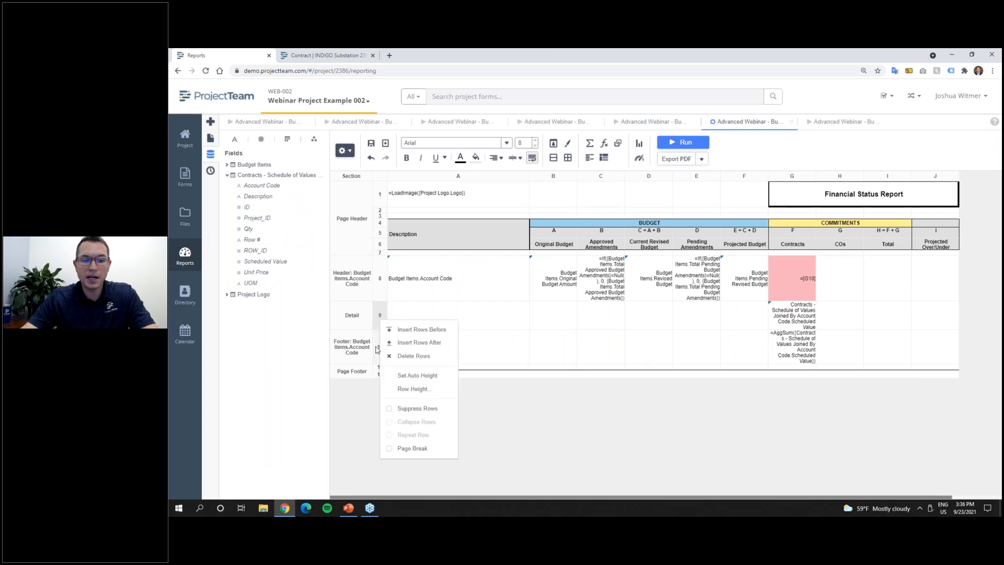
{"action": "left_click", "coordinate": [383, 319]}
{"action": "right_click", "coordinate": [382, 318]}
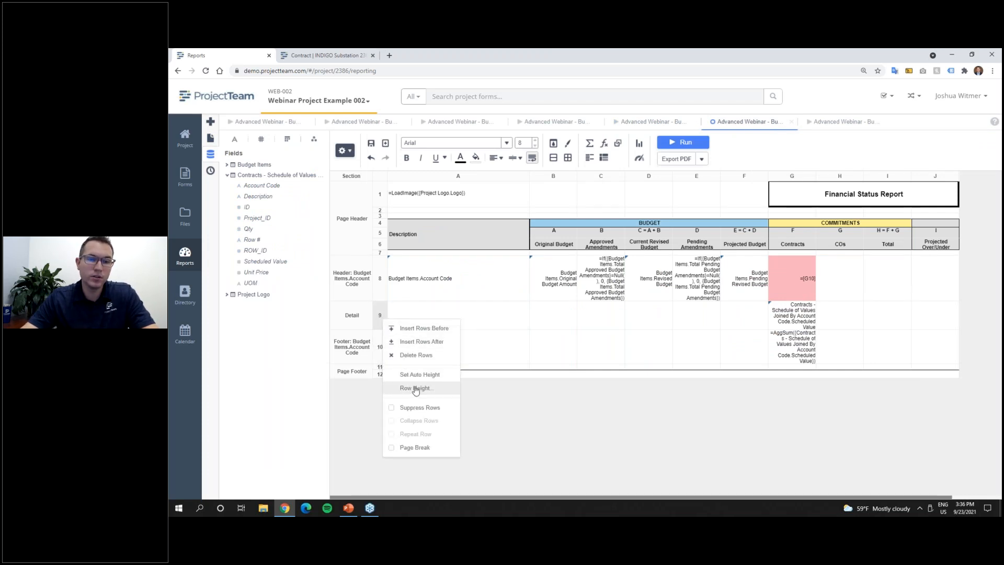
{"action": "left_click", "coordinate": [380, 347], "text": "shift"}
{"action": "right_click", "coordinate": [383, 357]}
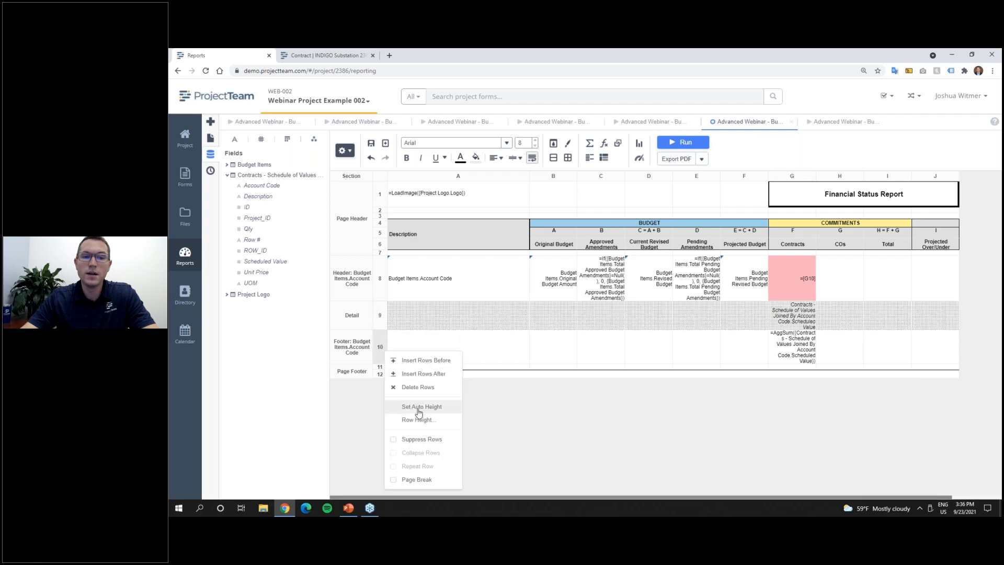
{"action": "left_click", "coordinate": [415, 440]}
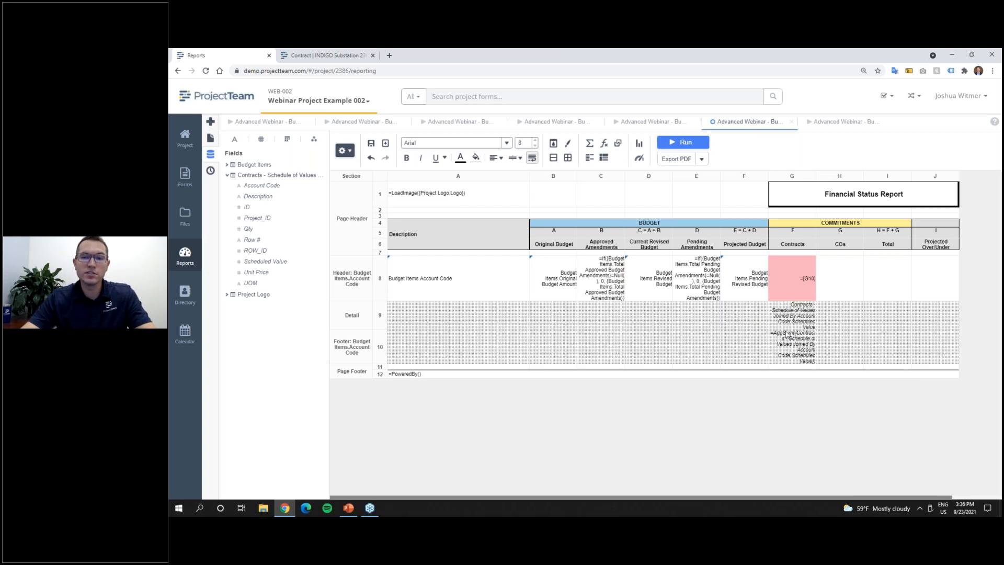
{"action": "left_click", "coordinate": [682, 142]}
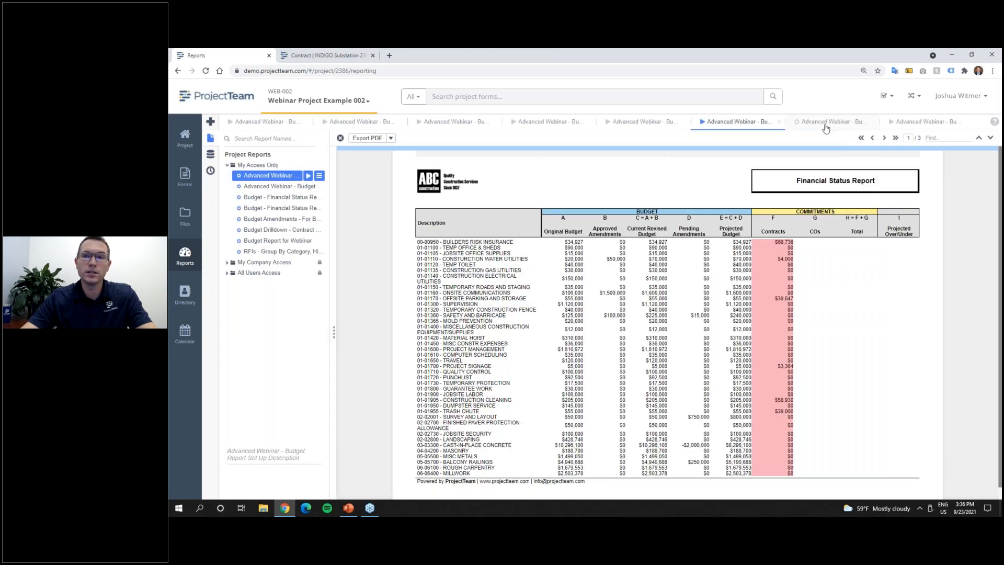
Step: Clear the pink fill from the group header's =[G10] Contracts cell and rerun the report
{"action": "left_click", "coordinate": [824, 125]}
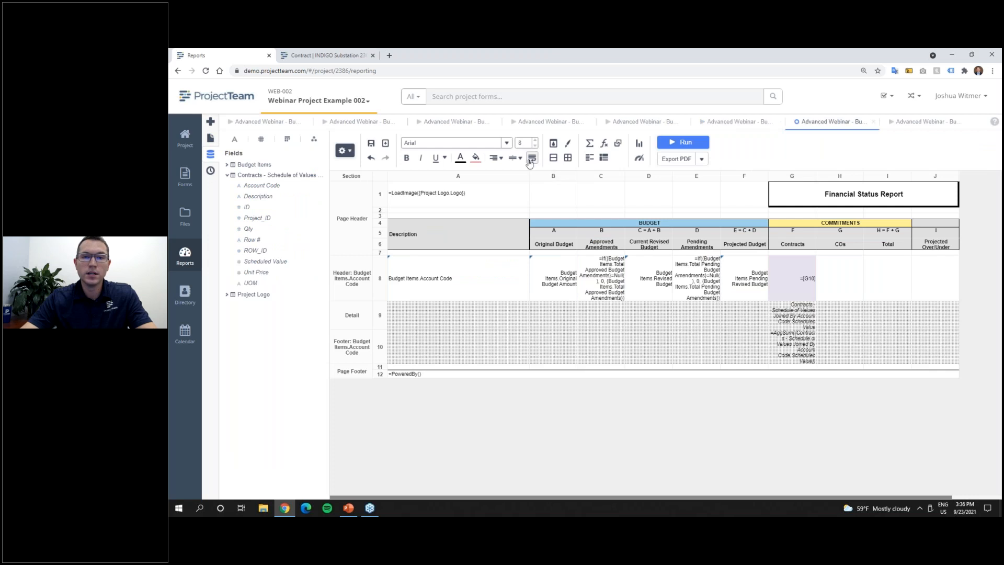
{"action": "left_click", "coordinate": [474, 158]}
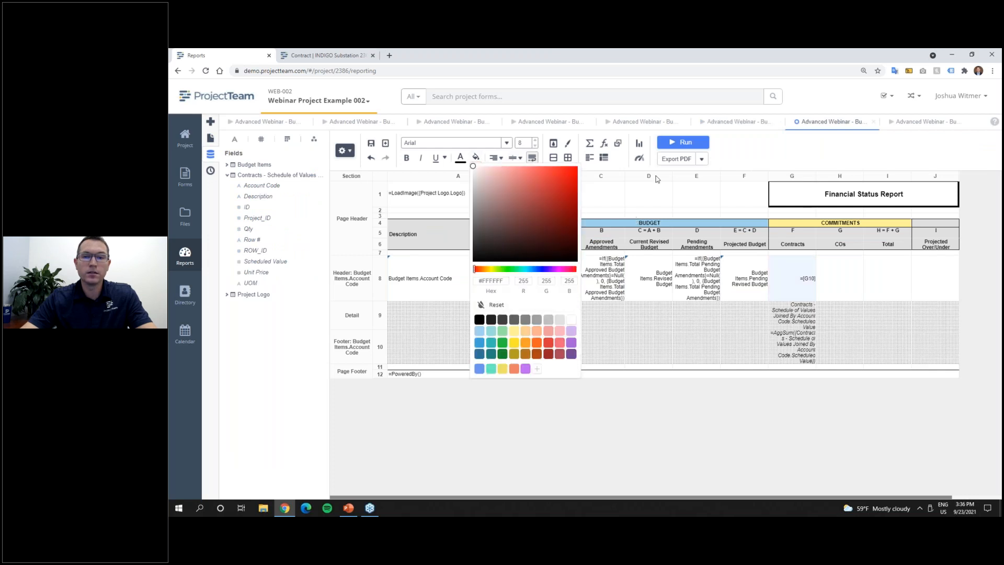
{"action": "left_click", "coordinate": [682, 145]}
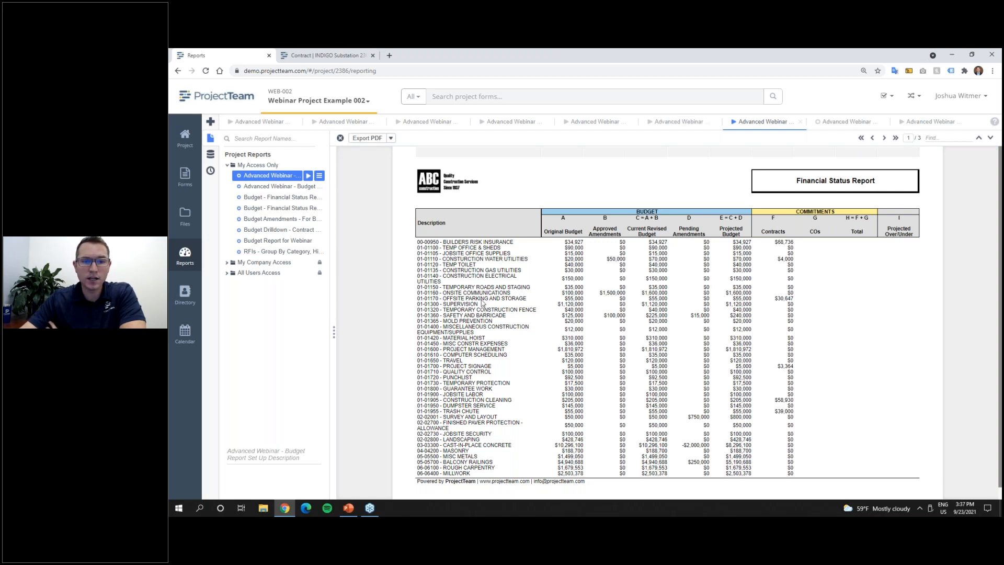
Step: Examine the budget amounts and the summed contract amount on the single OFFSITE PARKING AND STORAGE row
{"action": "left_click_drag", "start_coordinate": [461, 299], "coordinate": [797, 300]}
{"action": "left_click", "coordinate": [731, 300]}
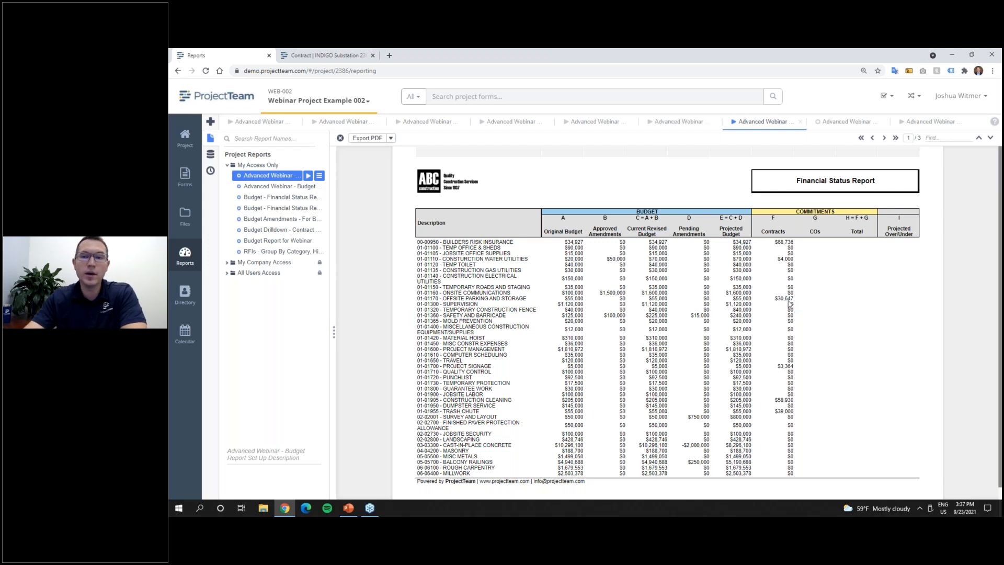
{"action": "left_click_drag", "start_coordinate": [793, 298], "coordinate": [775, 301]}
{"action": "left_click", "coordinate": [774, 301]}
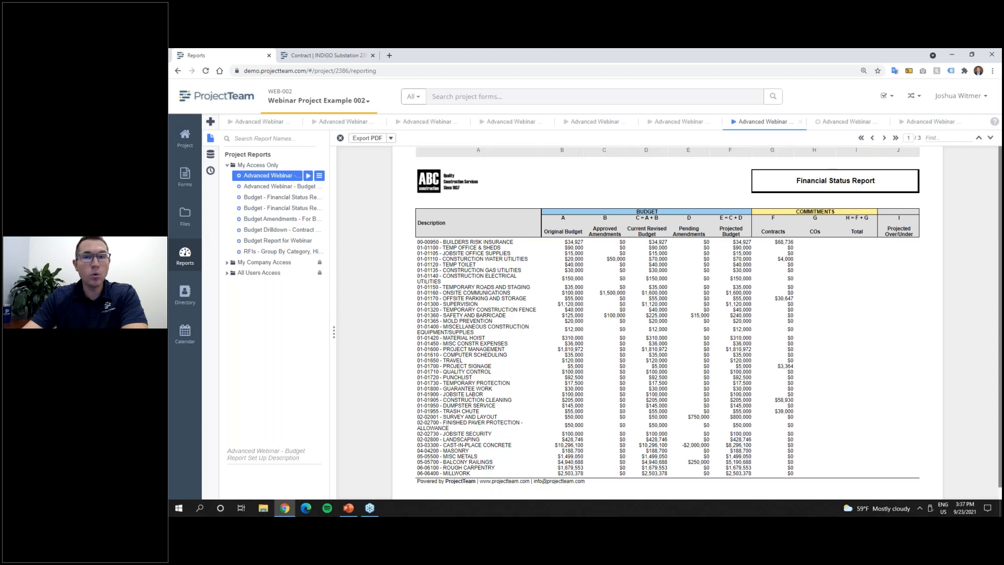
Step: Return to the report design and search the available report categories for "cha"
{"action": "left_click", "coordinate": [842, 127]}
{"action": "left_click", "coordinate": [839, 272]}
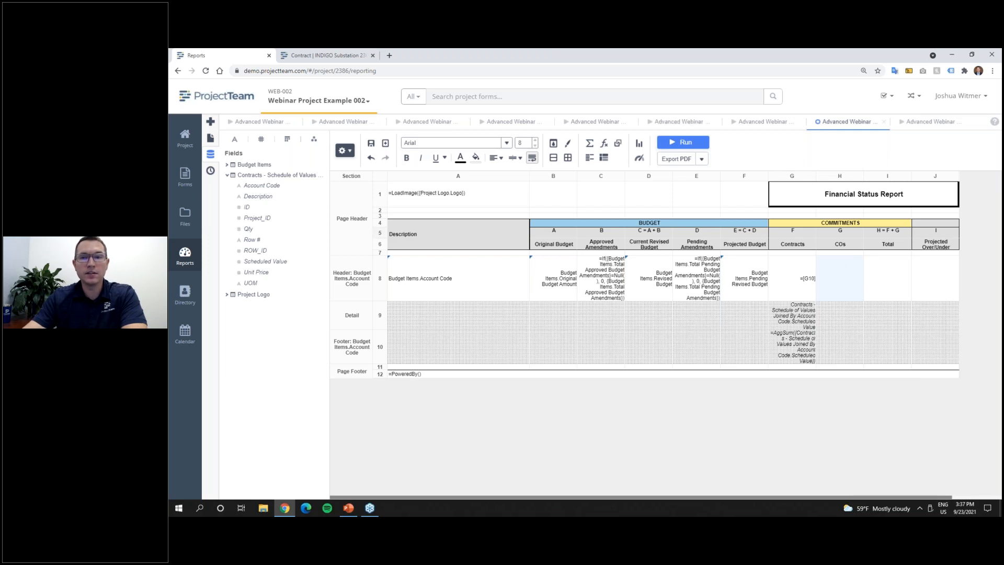
{"action": "left_click", "coordinate": [345, 150]}
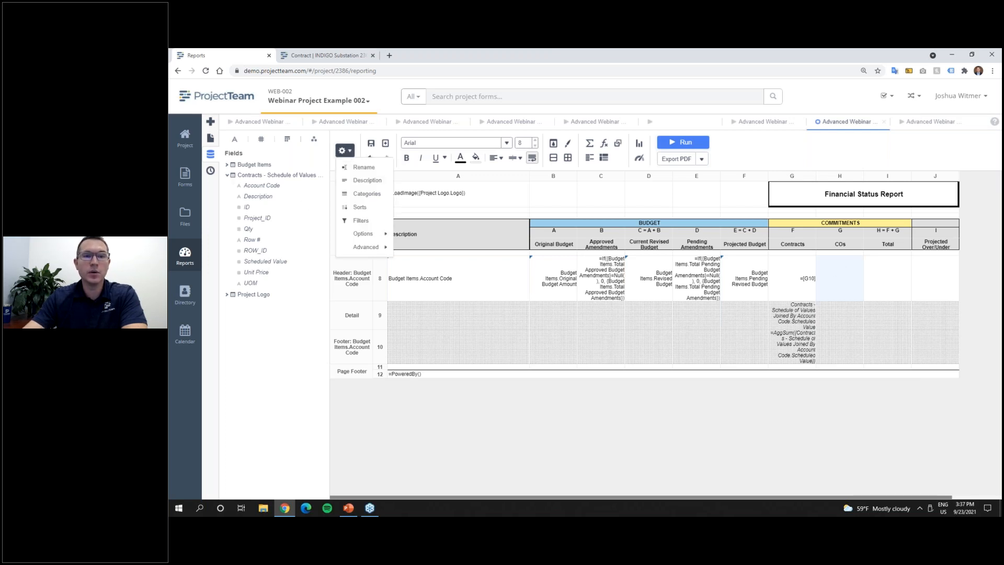
{"action": "left_click", "coordinate": [362, 194]}
{"action": "left_click", "coordinate": [525, 196]}
{"action": "type", "text": "cha"}
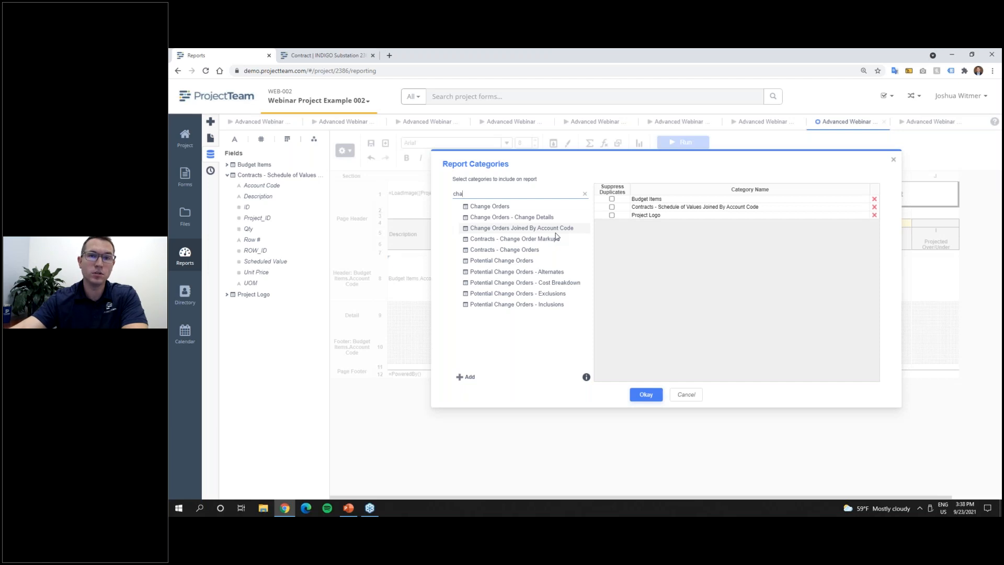
Step: Open the change order MOD 2 - Time Extension - Architecture Studio and examine its account code field and form title
{"action": "left_click", "coordinate": [342, 60]}
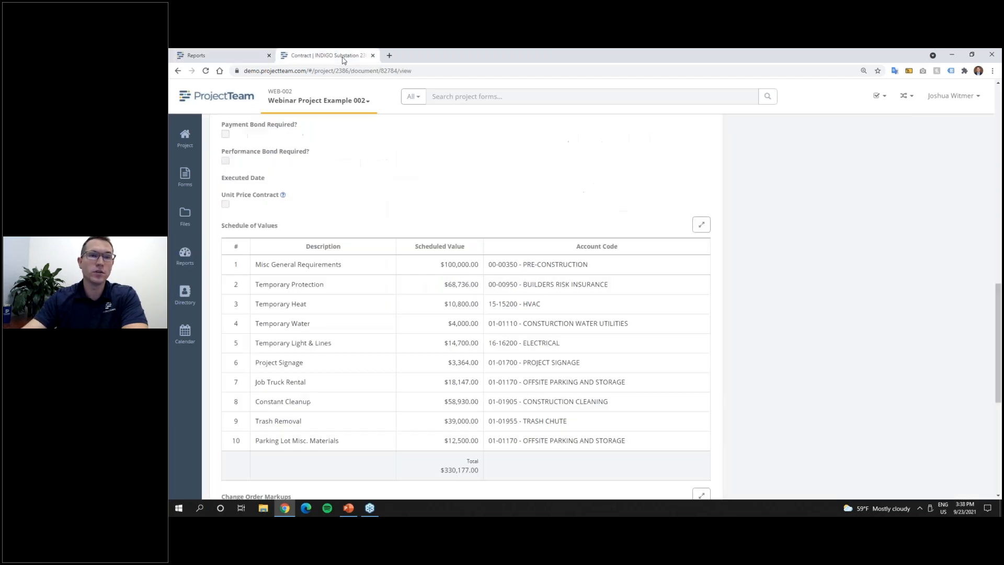
{"action": "left_click", "coordinate": [184, 178]}
{"action": "left_click", "coordinate": [269, 250]}
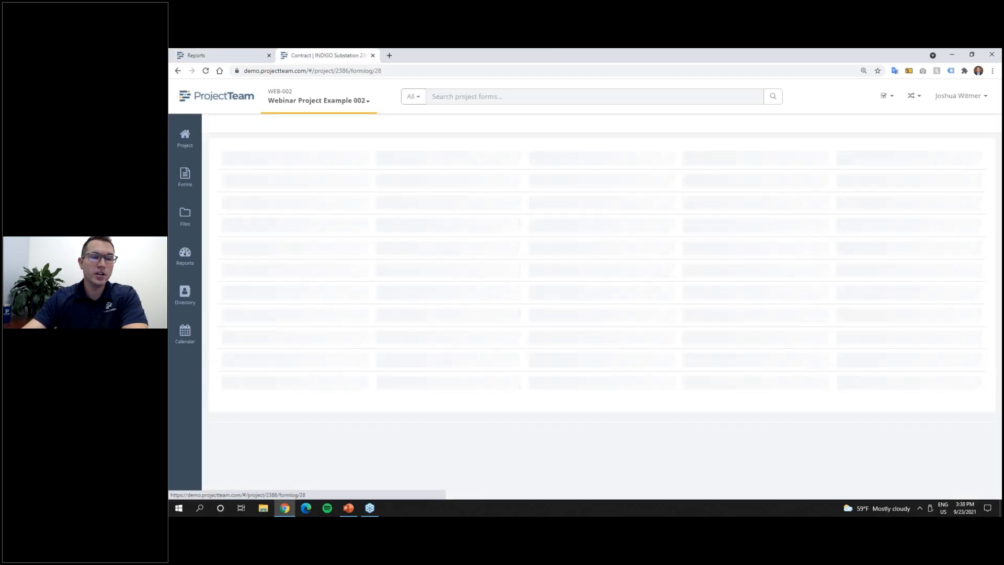
{"action": "left_click", "coordinate": [279, 224]}
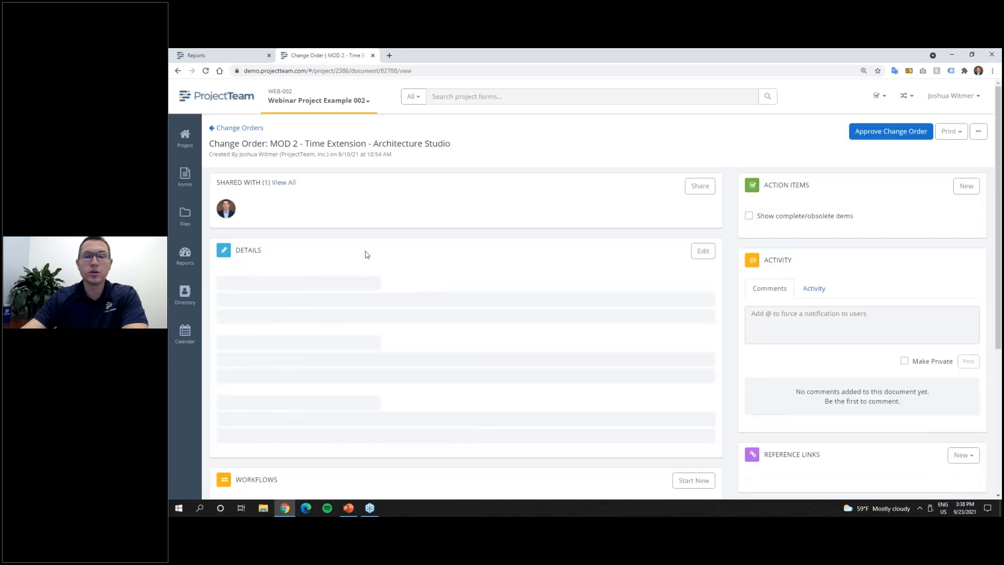
{"action": "scroll", "coordinate": [366, 254], "scroll_direction": "down", "scroll_amount": 10}
{"action": "left_click_drag", "start_coordinate": [303, 402], "coordinate": [219, 397]}
{"action": "left_click", "coordinate": [326, 402]}
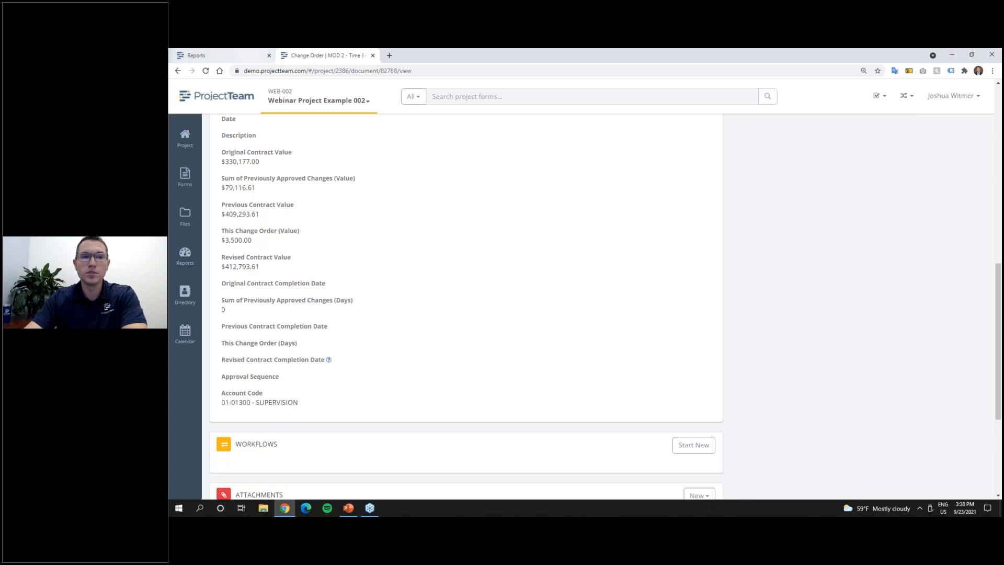
{"action": "scroll", "coordinate": [289, 194], "scroll_direction": "up", "scroll_amount": 9}
{"action": "left_click_drag", "start_coordinate": [211, 143], "coordinate": [268, 144]}
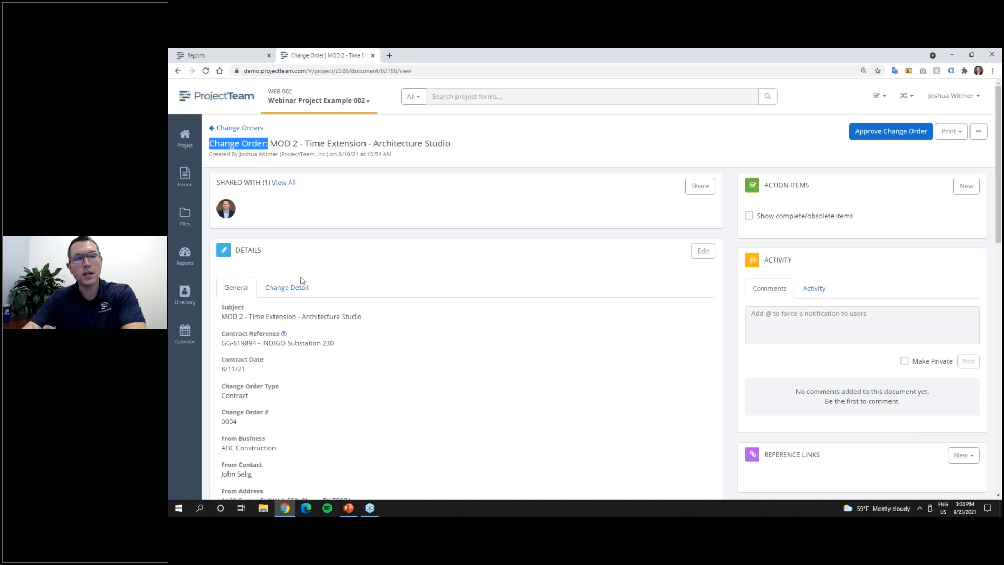
Step: Add the Change Orders Joined By Account Code category to the report
{"action": "left_click", "coordinate": [247, 56]}
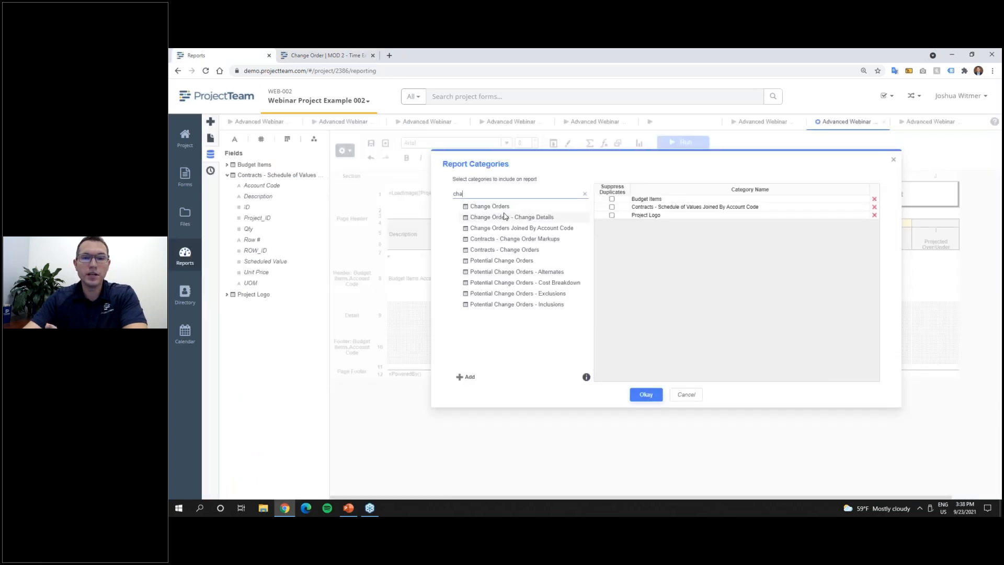
{"action": "left_click", "coordinate": [516, 228]}
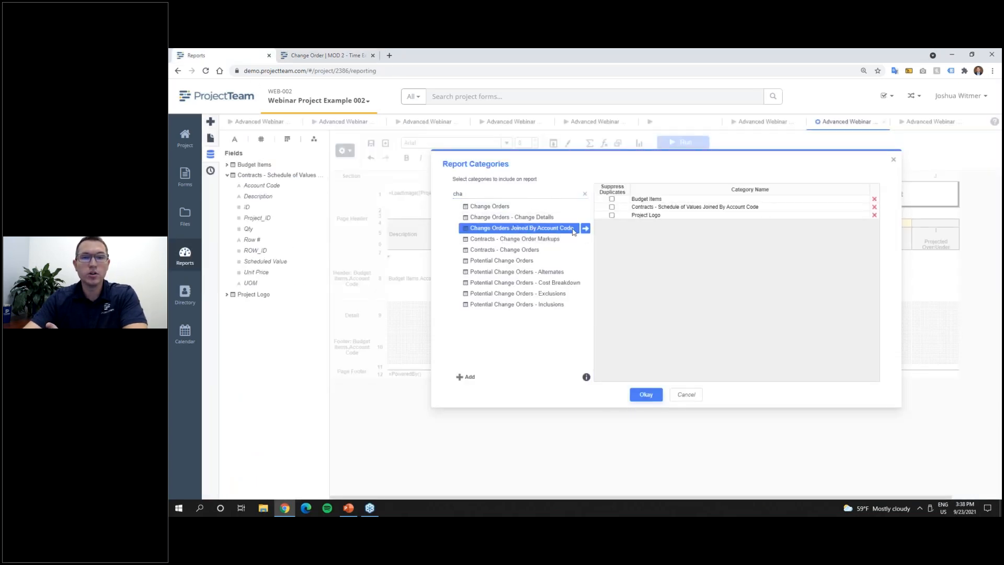
{"action": "left_click", "coordinate": [585, 231]}
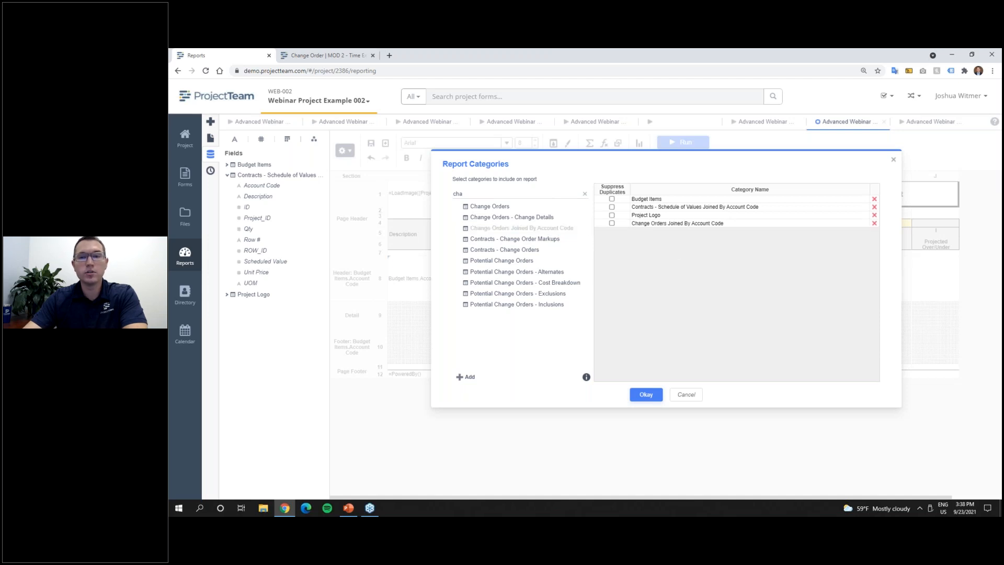
{"action": "left_click", "coordinate": [646, 394]}
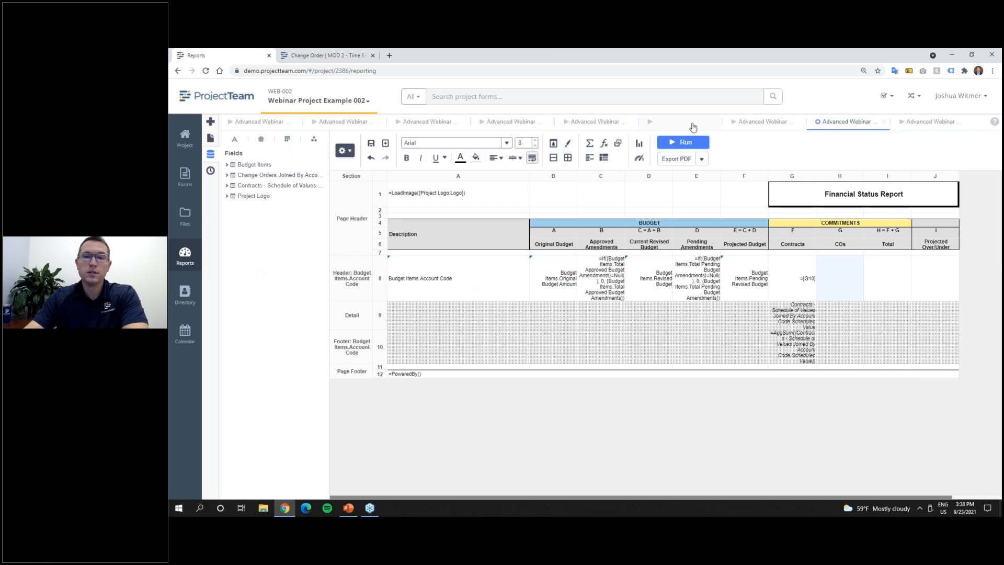
Step: Run the report with the added change order category and check the OFFSITE PARKING AND STORAGE contract amount
{"action": "left_click", "coordinate": [686, 142]}
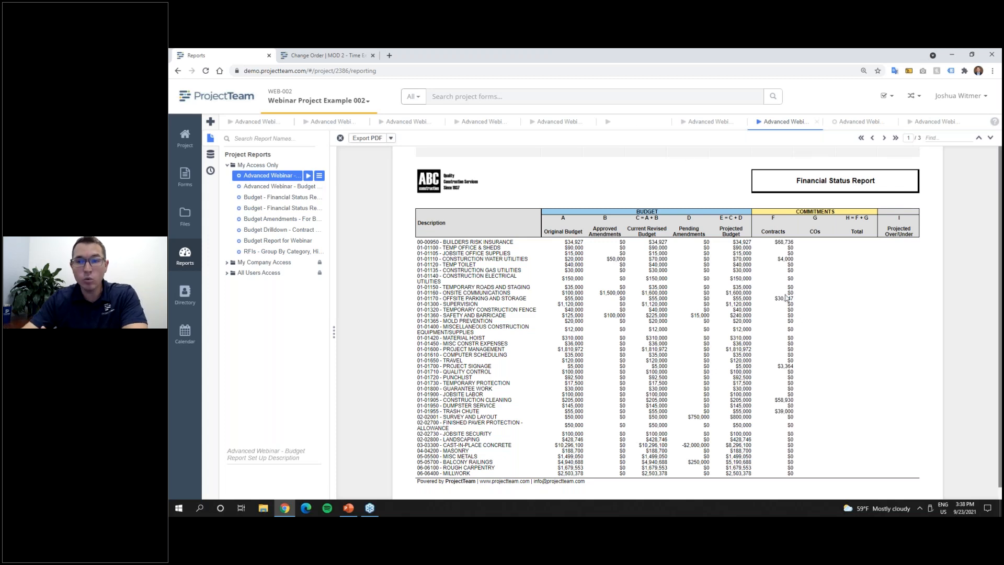
{"action": "left_click_drag", "start_coordinate": [794, 301], "coordinate": [774, 301]}
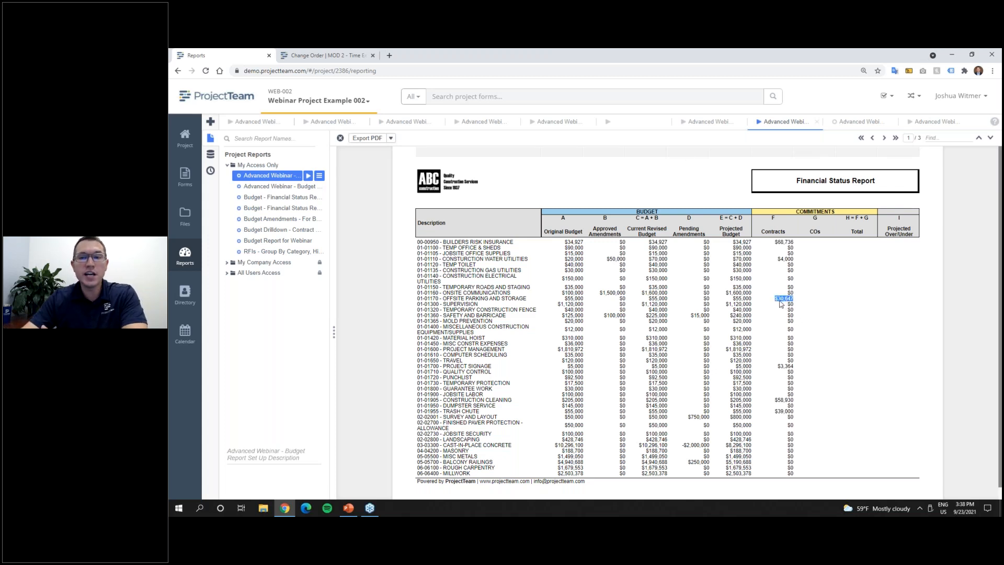
{"action": "left_click", "coordinate": [819, 301]}
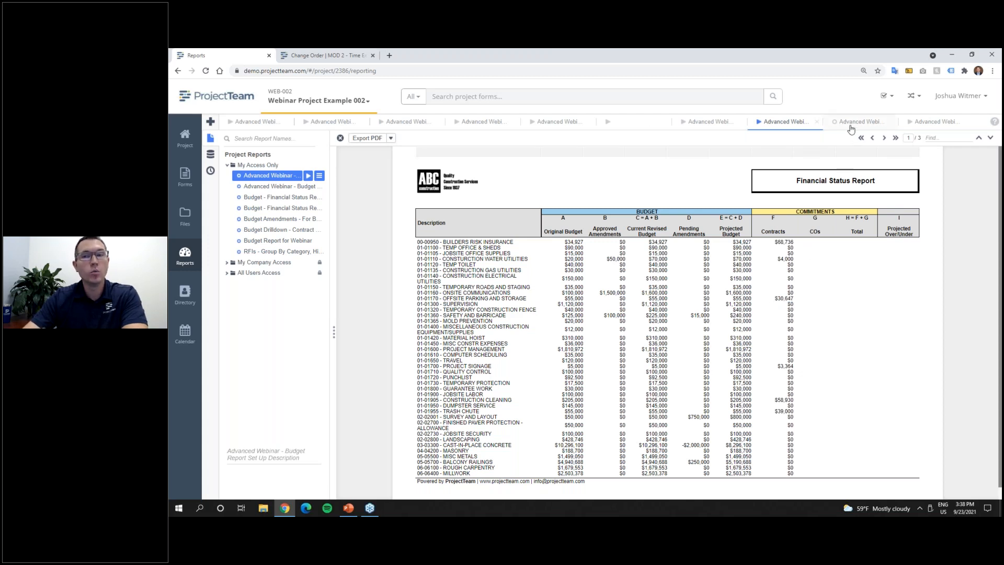
Step: Turn off row suppression for the detail row and the account code group footer row in the design
{"action": "left_click", "coordinate": [852, 122]}
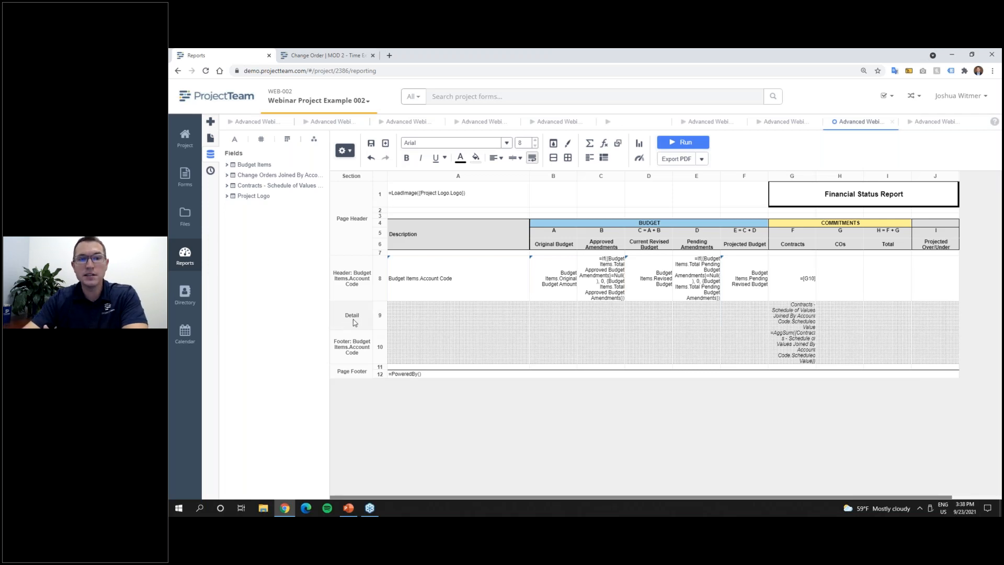
{"action": "left_click", "coordinate": [825, 319]}
{"action": "right_click", "coordinate": [383, 324]}
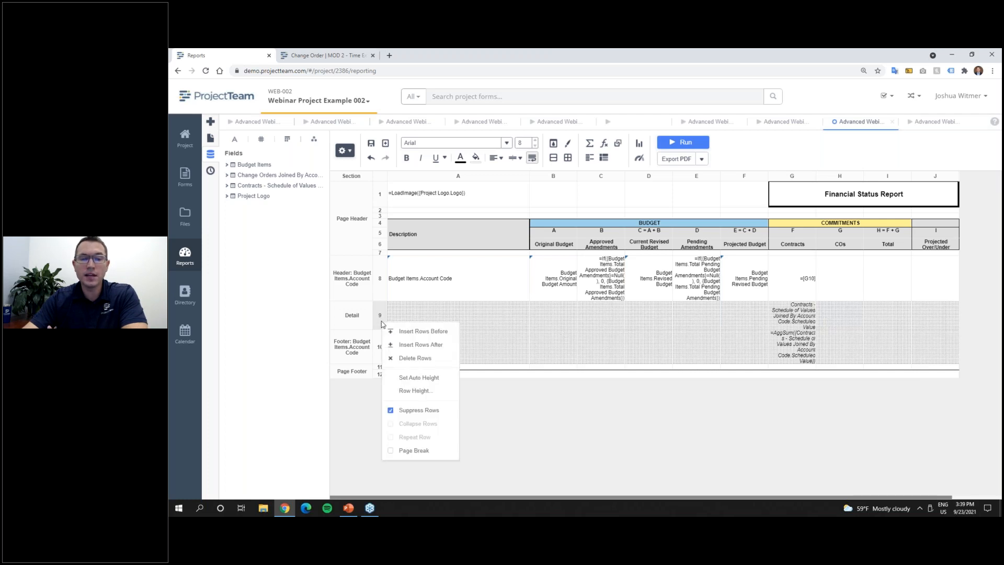
{"action": "left_click", "coordinate": [410, 409]}
{"action": "right_click", "coordinate": [382, 352]}
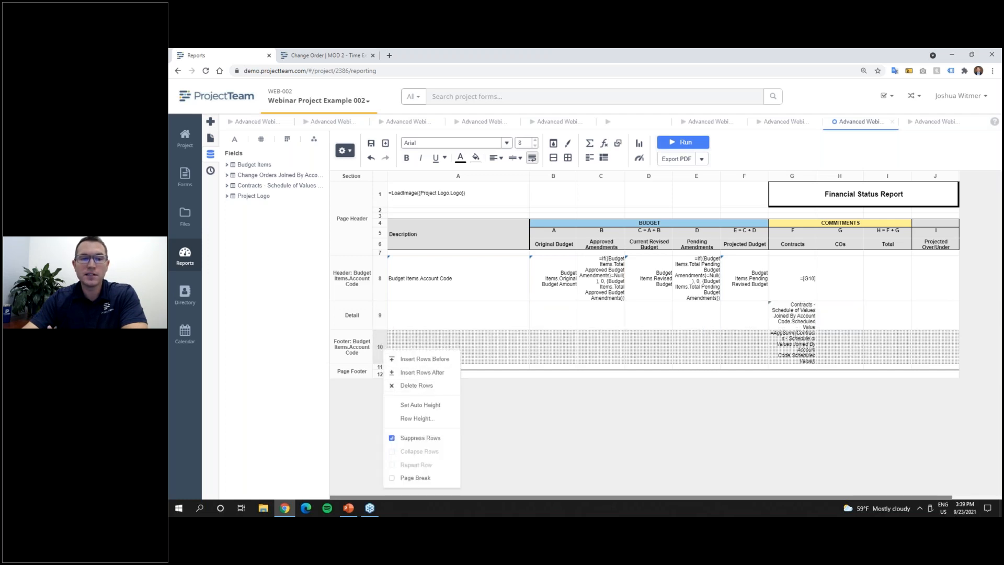
{"action": "left_click", "coordinate": [416, 437]}
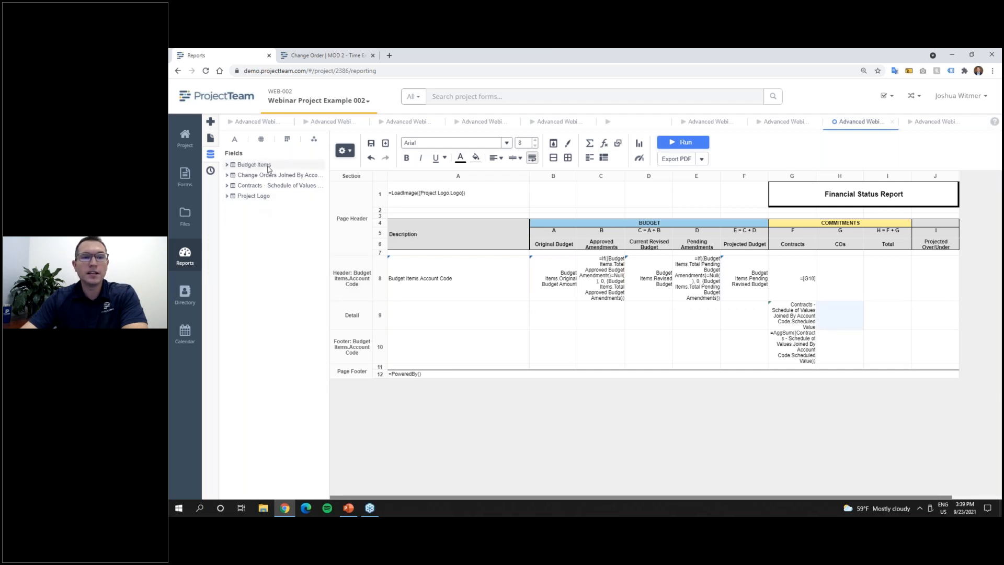
Step: Place the This Change Order (Value) field from Change Orders Joined By Account Code in the detail row's COs cell
{"action": "left_click", "coordinate": [228, 176]}
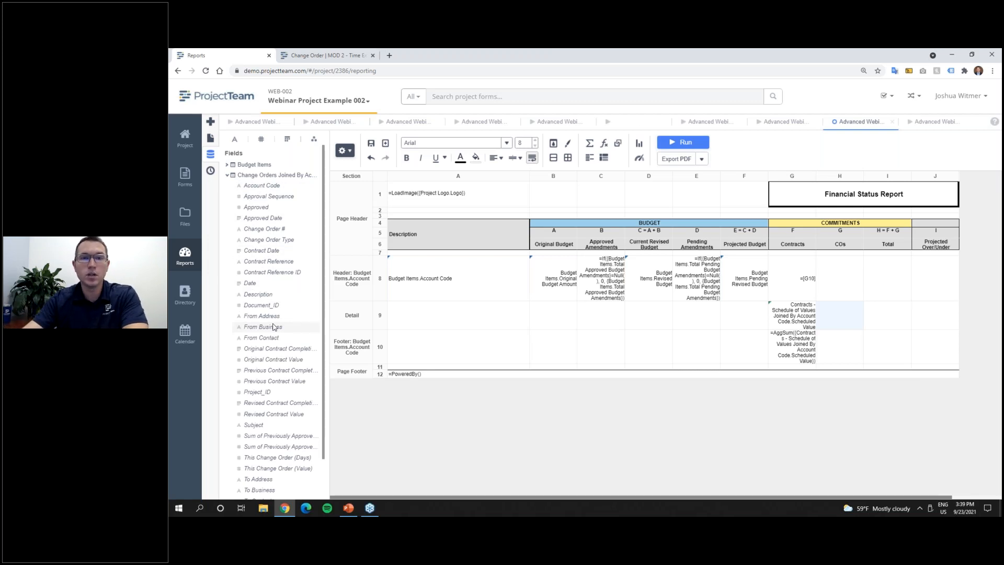
{"action": "scroll", "coordinate": [282, 329], "scroll_direction": "down", "scroll_amount": 1}
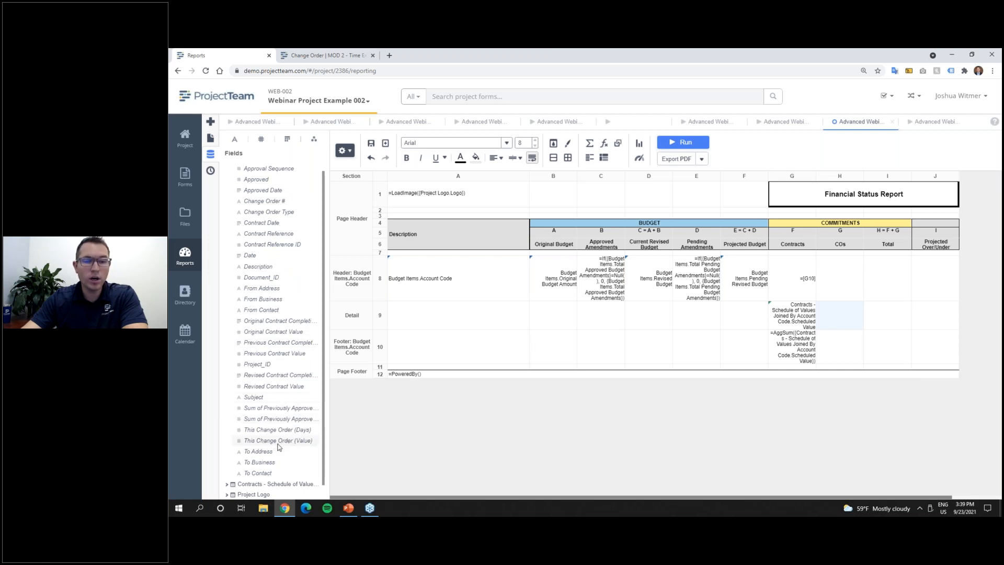
{"action": "mouse_move", "coordinate": [278, 444]}
{"action": "left_mouse_down"}
{"action": "mouse_move", "coordinate": [651, 298]}
{"action": "mouse_move", "coordinate": [779, 306]}
{"action": "mouse_move", "coordinate": [843, 322]}
{"action": "mouse_move", "coordinate": [420, 416]}
{"action": "mouse_move", "coordinate": [359, 447]}
{"action": "mouse_move", "coordinate": [285, 447]}
{"action": "left_mouse_up"}
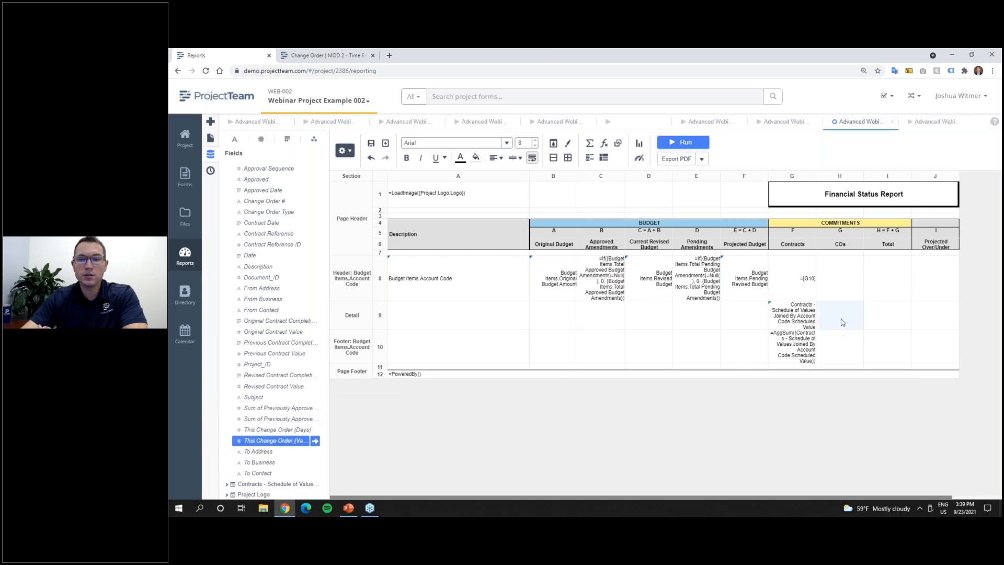
{"action": "left_click", "coordinate": [316, 443]}
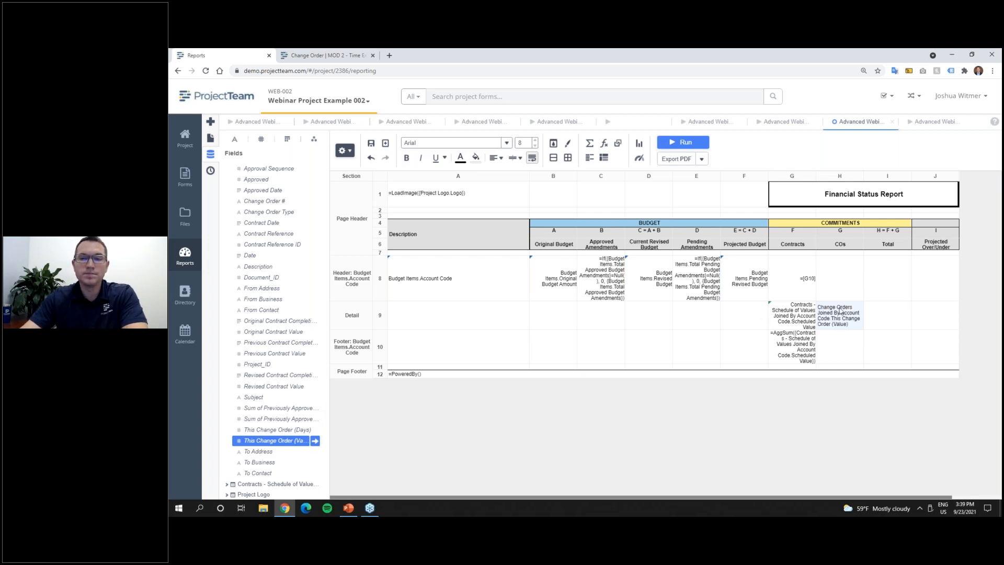
Step: Copy the formatting of the detail row's Contracts cell onto the COs cell beside it
{"action": "left_click", "coordinate": [802, 320]}
{"action": "left_click", "coordinate": [567, 142]}
{"action": "left_click", "coordinate": [854, 318]}
Step: Insert an AggSum formula of the joined change orders' This Change Order (Value) in the account code footer's COs cell
{"action": "left_click", "coordinate": [837, 350]}
{"action": "left_click", "coordinate": [798, 352]}
{"action": "left_click", "coordinate": [836, 346]}
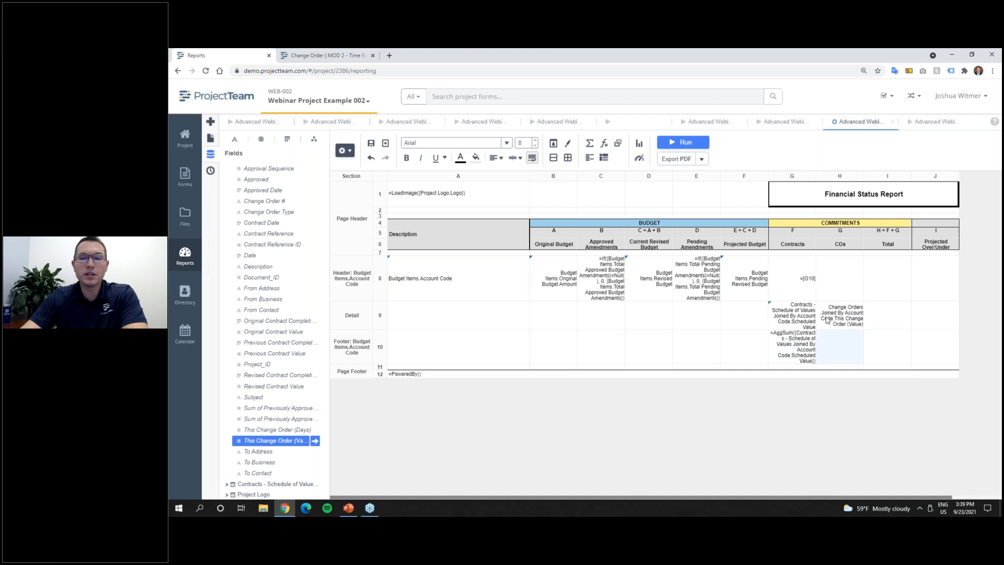
{"action": "left_click", "coordinate": [604, 143]}
{"action": "left_click", "coordinate": [601, 181]}
{"action": "type", "text": "sum"}
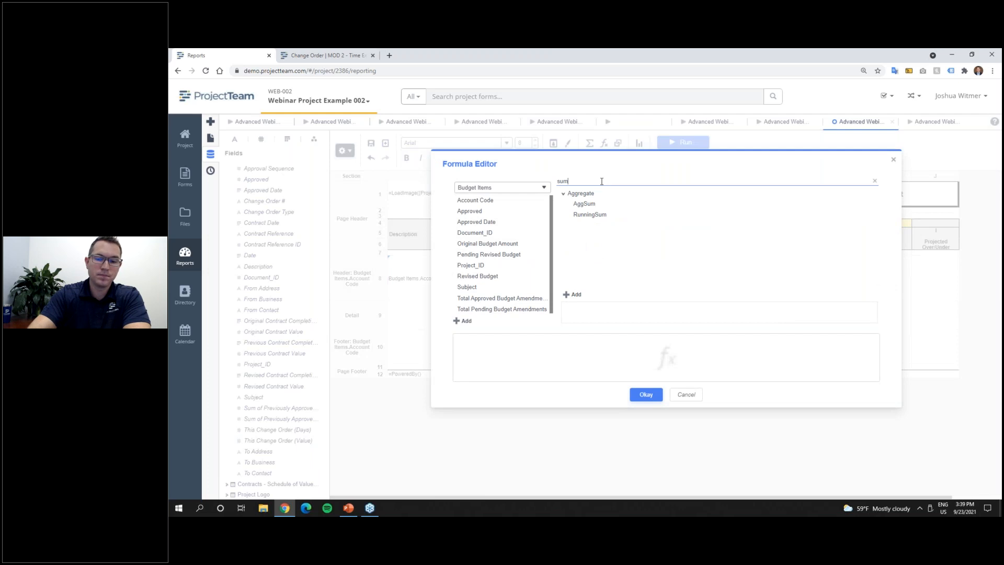
{"action": "double_click", "coordinate": [584, 203]}
{"action": "left_click", "coordinate": [533, 190]}
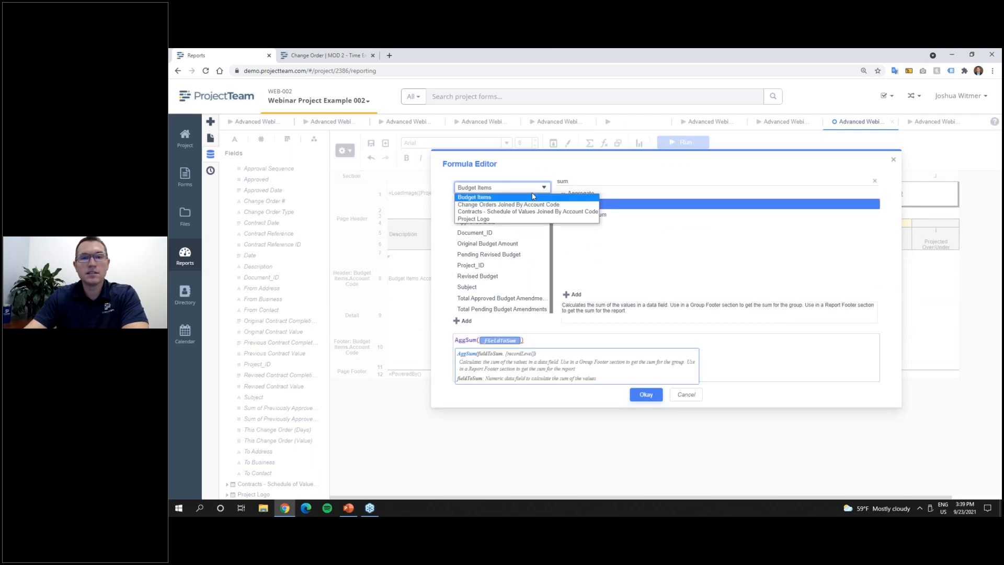
{"action": "left_click", "coordinate": [515, 204]}
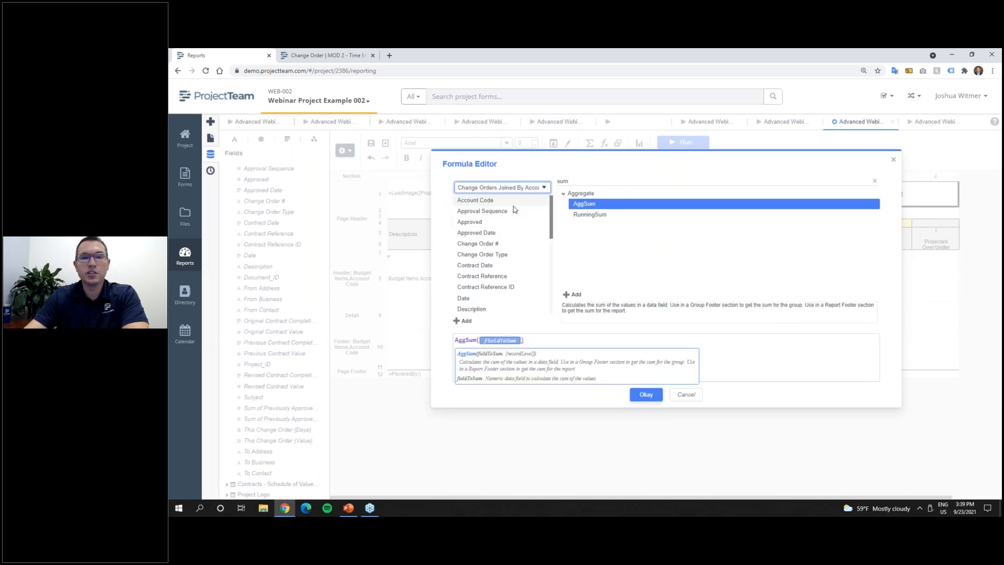
{"action": "scroll", "coordinate": [510, 240], "scroll_direction": "down", "scroll_amount": 2}
{"action": "scroll", "coordinate": [510, 240], "scroll_direction": "down", "scroll_amount": 4}
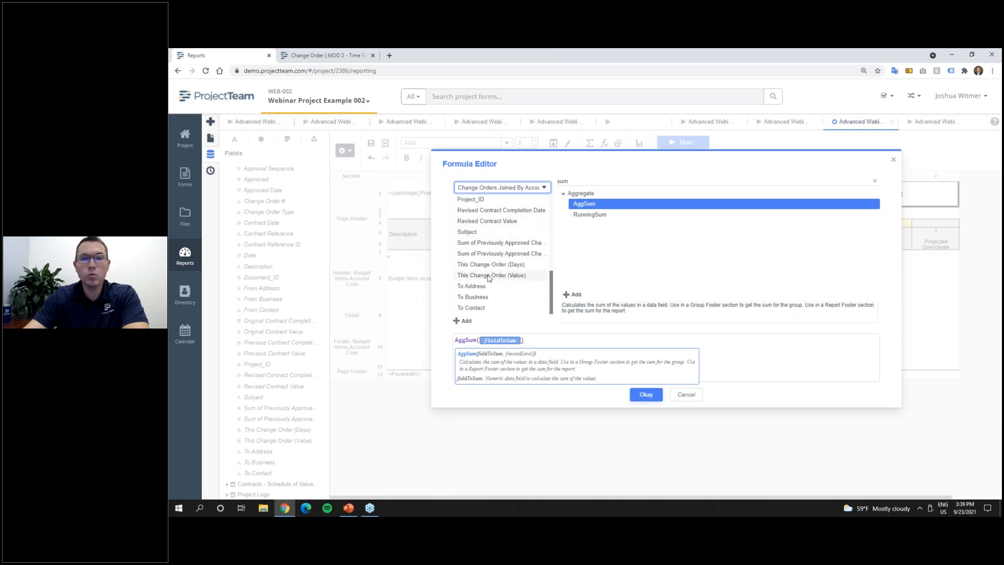
{"action": "double_click", "coordinate": [511, 275]}
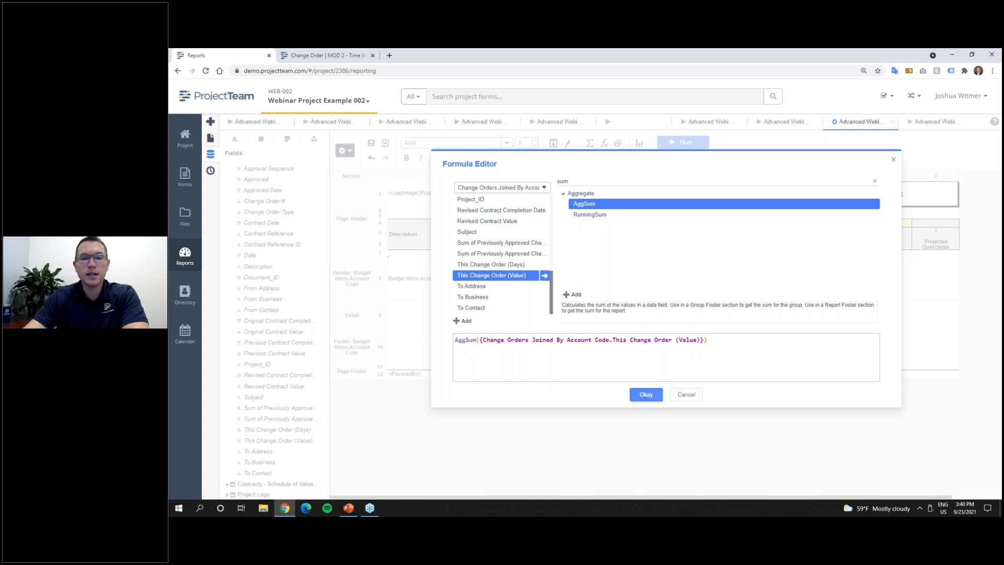
{"action": "left_click", "coordinate": [646, 394]}
Step: Run the report and compare the OFFSITE PARKING AND STORAGE change order value with the project's Change Orders log
{"action": "left_click", "coordinate": [700, 147]}
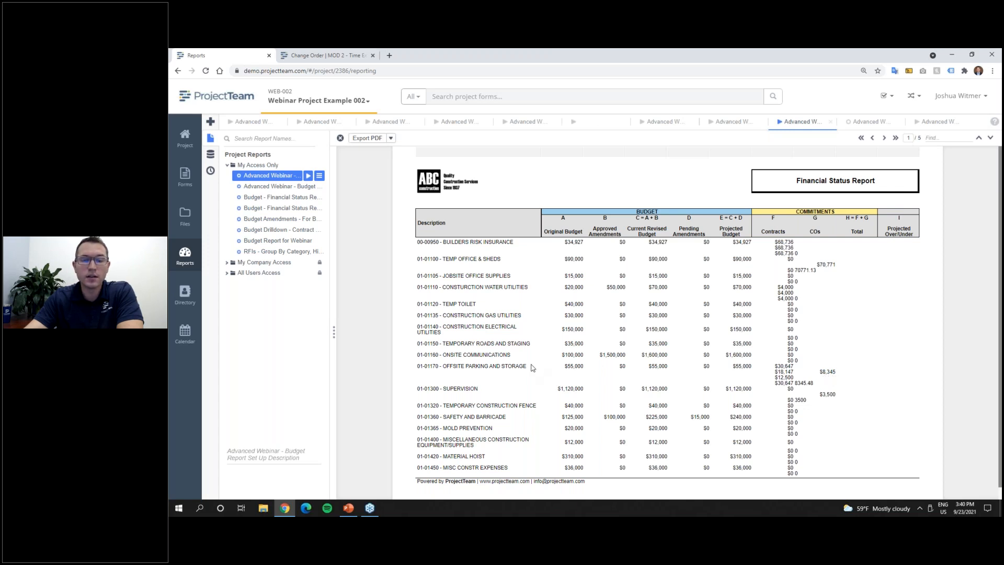
{"action": "left_click", "coordinate": [324, 55]}
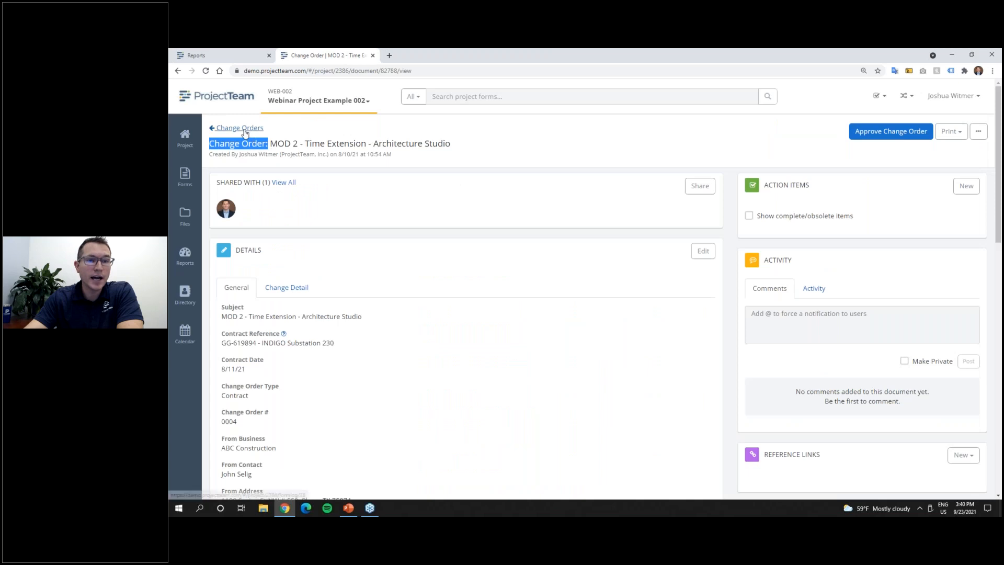
{"action": "left_click", "coordinate": [242, 132]}
{"action": "left_click_drag", "start_coordinate": [706, 320], "coordinate": [628, 304]}
{"action": "left_click_drag", "start_coordinate": [516, 306], "coordinate": [495, 309]}
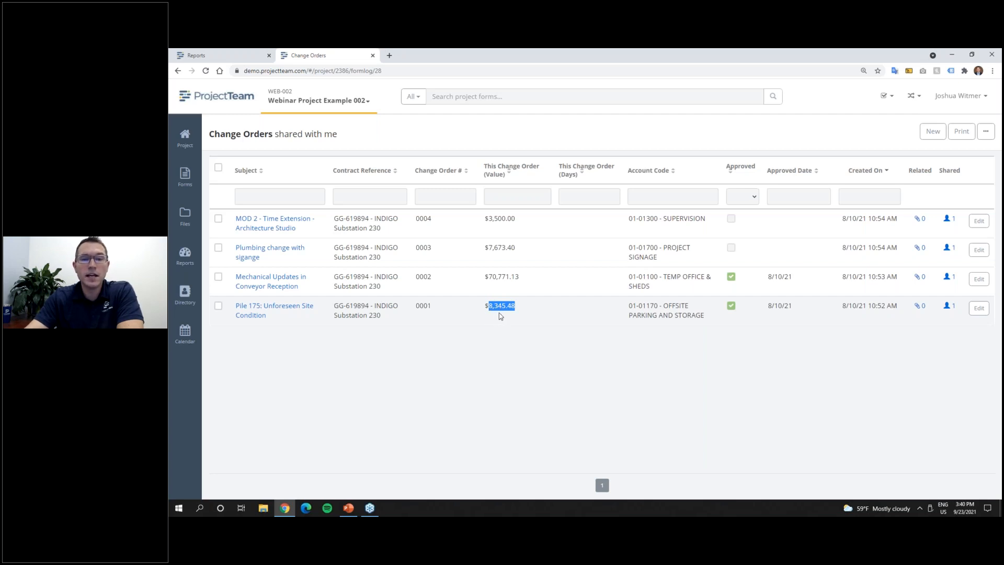
{"action": "left_click", "coordinate": [245, 55]}
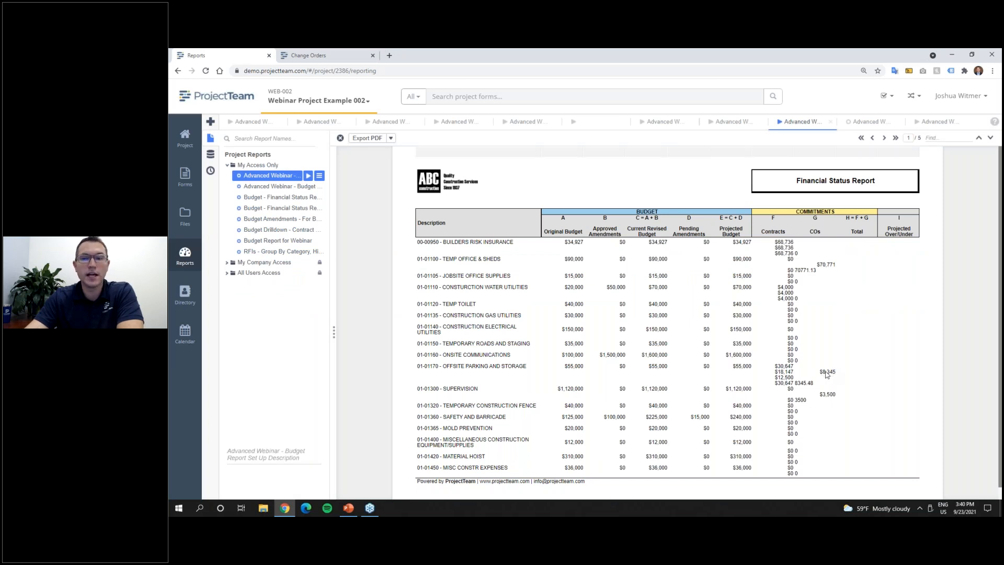
Step: Set the COs cell in the account code header row of the report design to =[H10]
{"action": "left_click", "coordinate": [865, 123]}
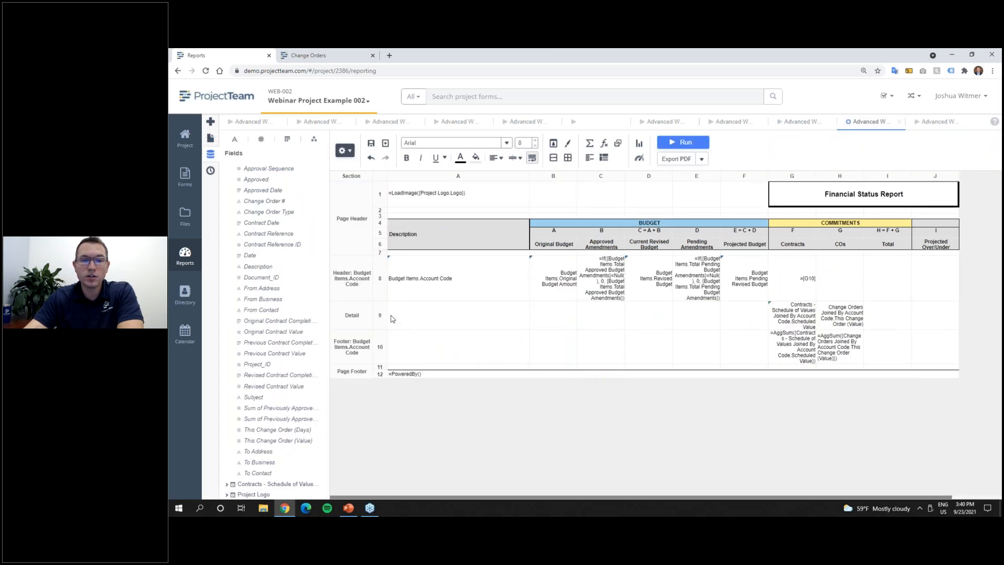
{"action": "left_click", "coordinate": [840, 288]}
{"action": "type", "text": "=[G10]"}
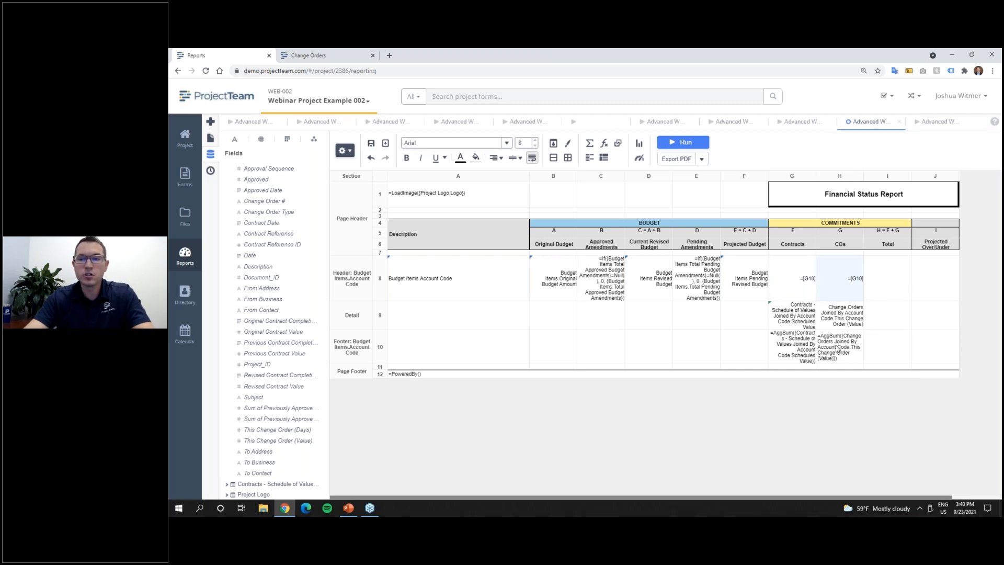
{"action": "double_click", "coordinate": [839, 294]}
{"action": "left_click_drag", "start_coordinate": [821, 261], "coordinate": [827, 262]}
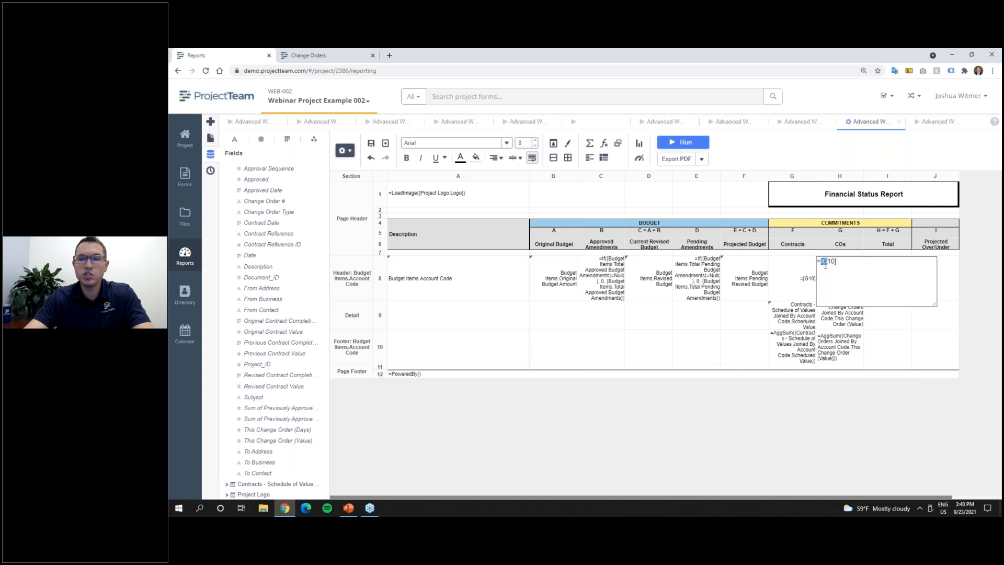
{"action": "type", "text": "H"}
{"action": "left_click", "coordinate": [877, 341]}
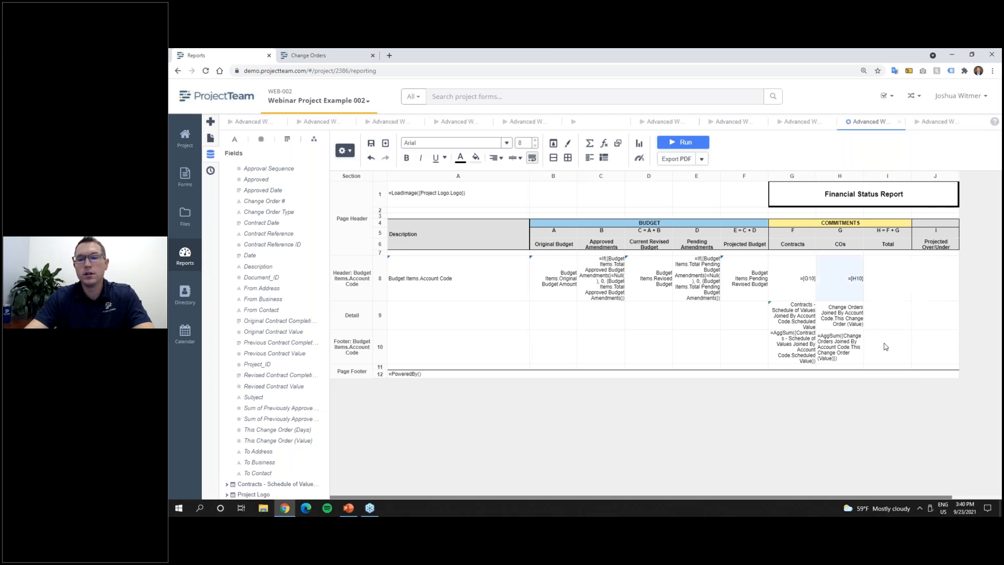
Step: Suppress the detail row and the account code footer row, and run the report
{"action": "right_click", "coordinate": [385, 324]}
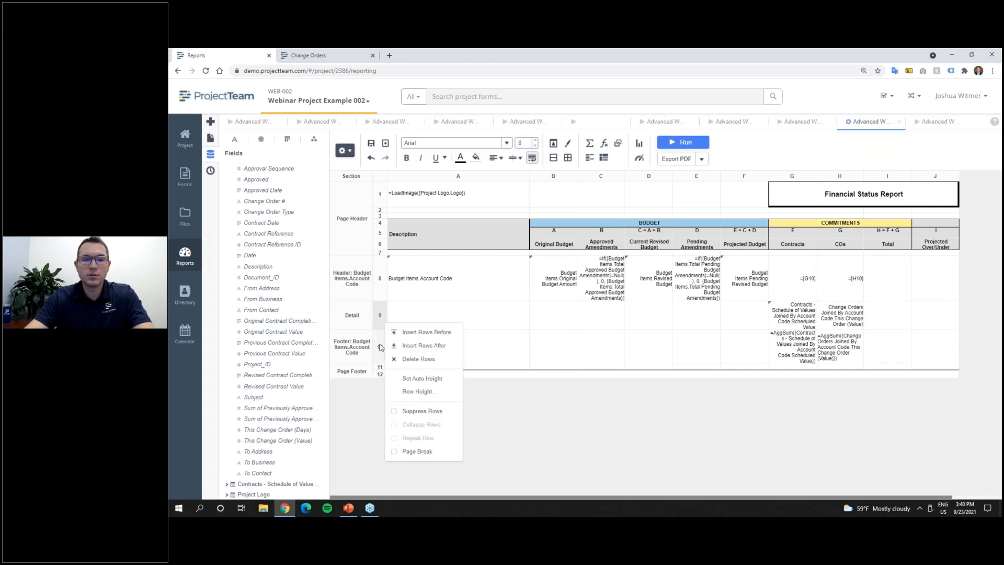
{"action": "right_click", "coordinate": [380, 347]}
{"action": "left_click", "coordinate": [416, 434]}
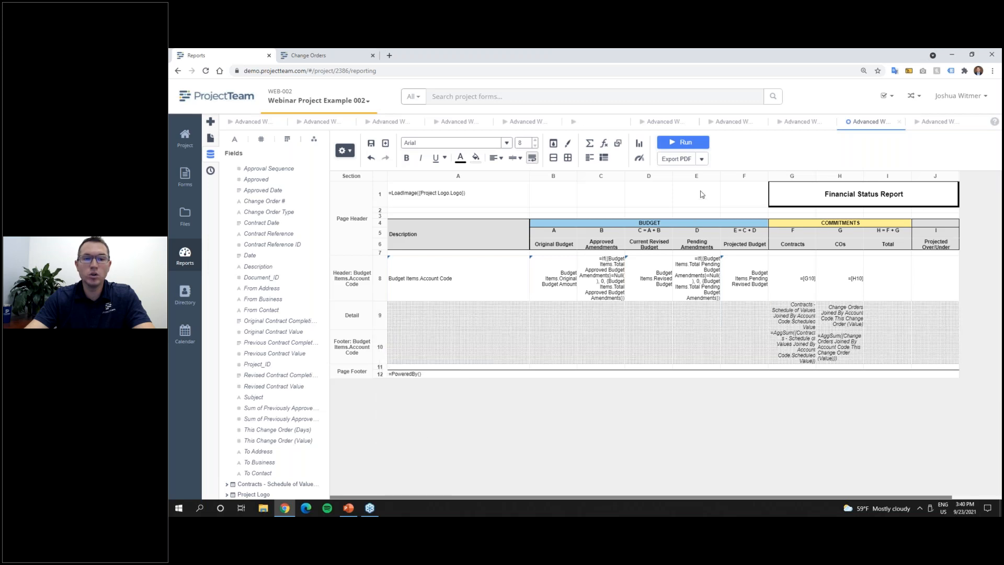
{"action": "left_click", "coordinate": [685, 142]}
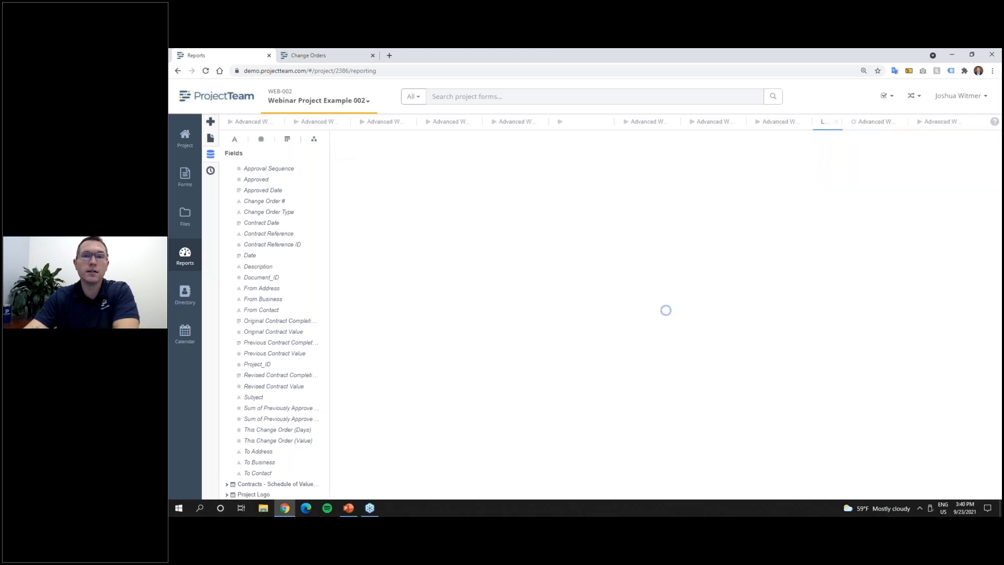
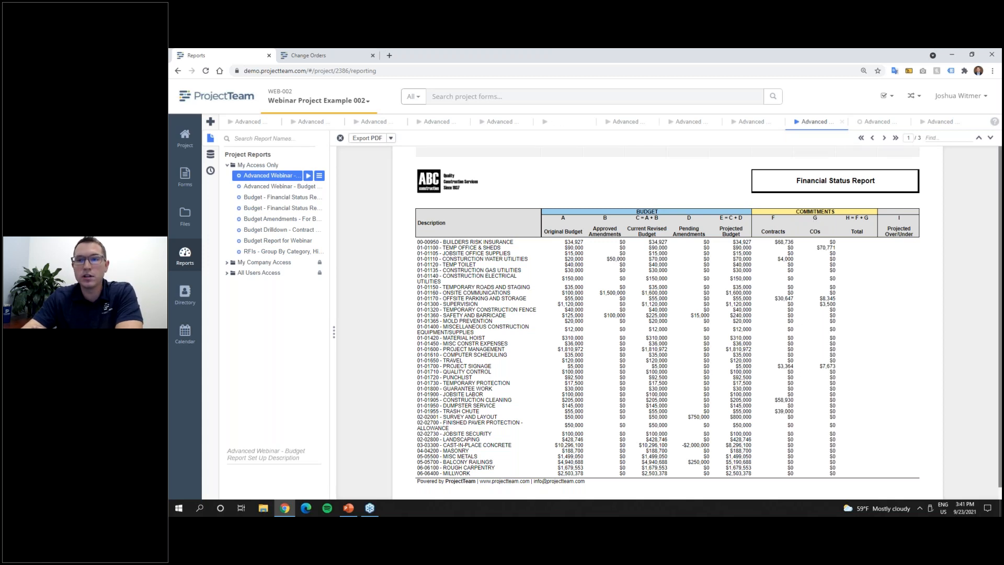
Step: Examine the report's advanced joins and the account code condition between Budget Items and Contracts - Schedule of Values
{"action": "left_click", "coordinate": [867, 125]}
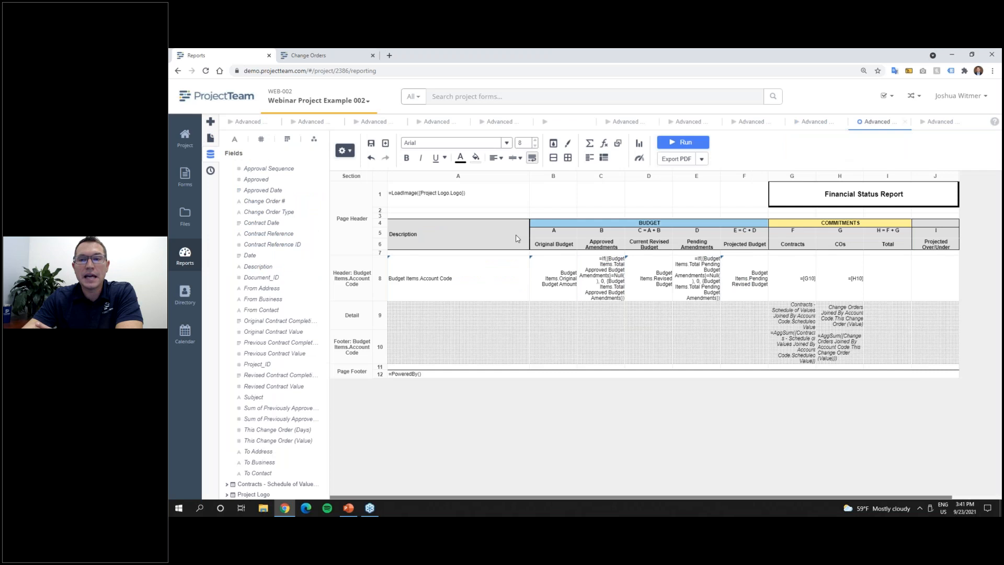
{"action": "left_click", "coordinate": [345, 151]}
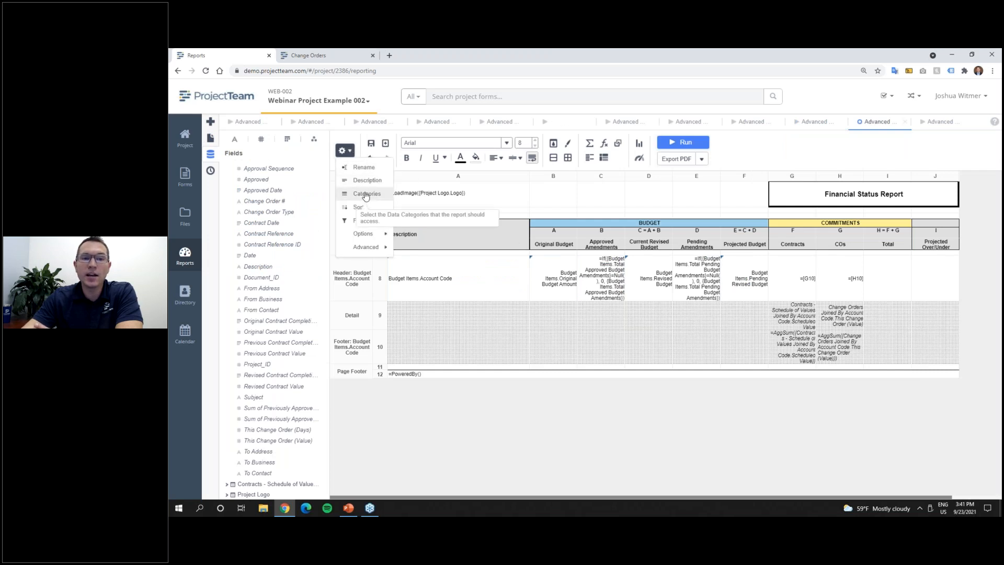
{"action": "mouse_move", "coordinate": [372, 252]}
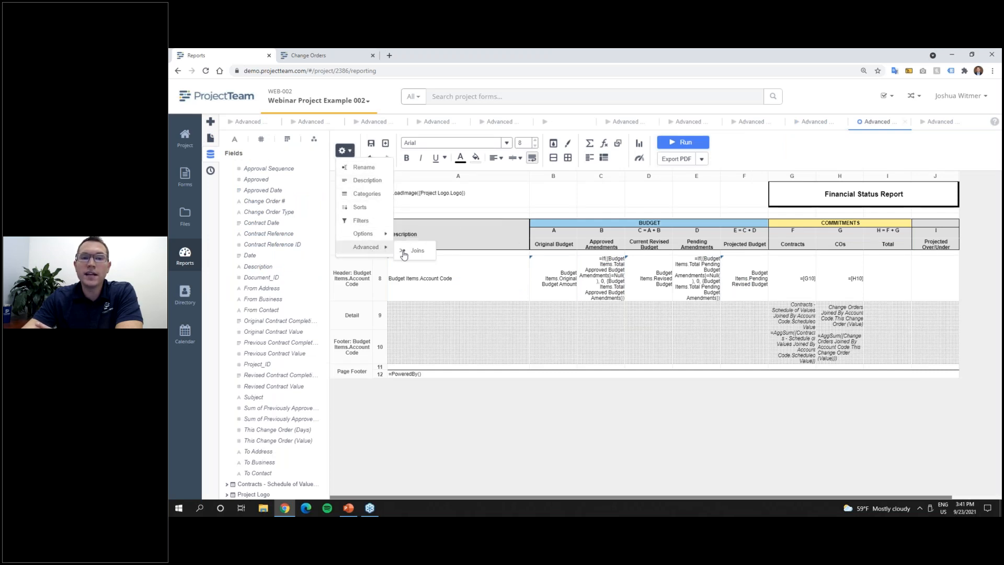
{"action": "left_click", "coordinate": [412, 251]}
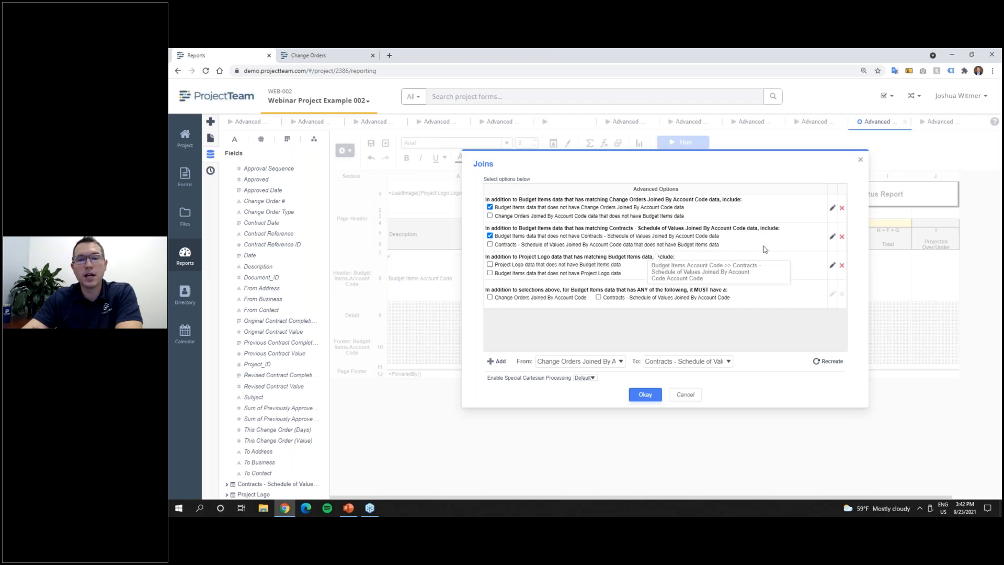
{"action": "left_click", "coordinate": [832, 238]}
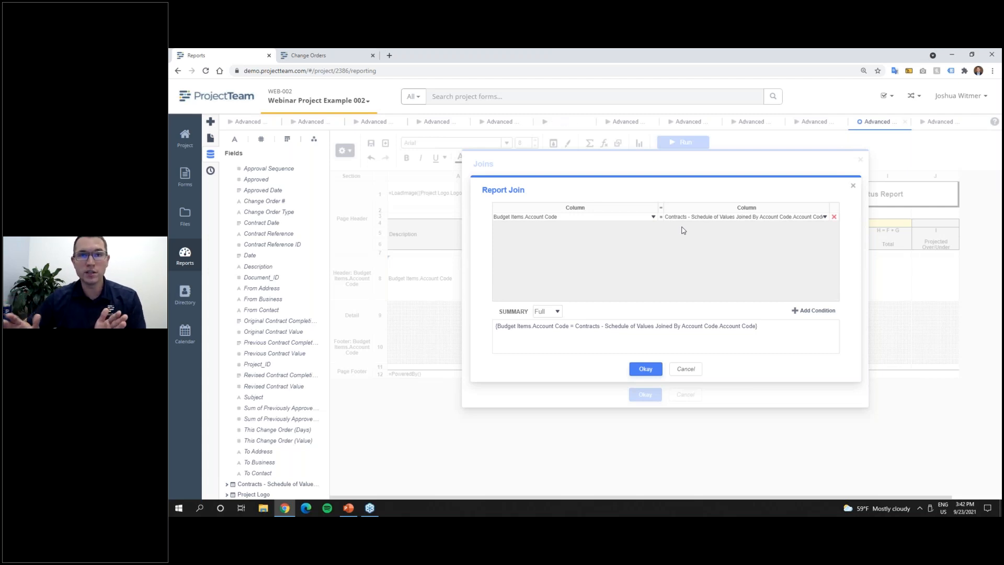
{"action": "left_click", "coordinate": [853, 186]}
{"action": "left_click", "coordinate": [860, 160]}
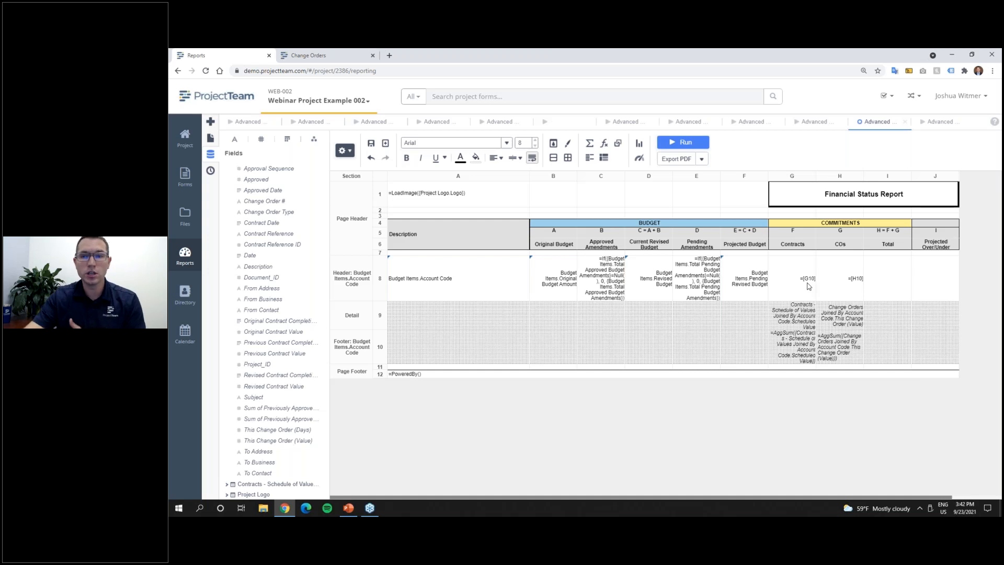
Step: Set the commitments Total cell in the account code header row to =[G8]+[H8] and match the COs cell's formatting
{"action": "left_click", "coordinate": [872, 284]}
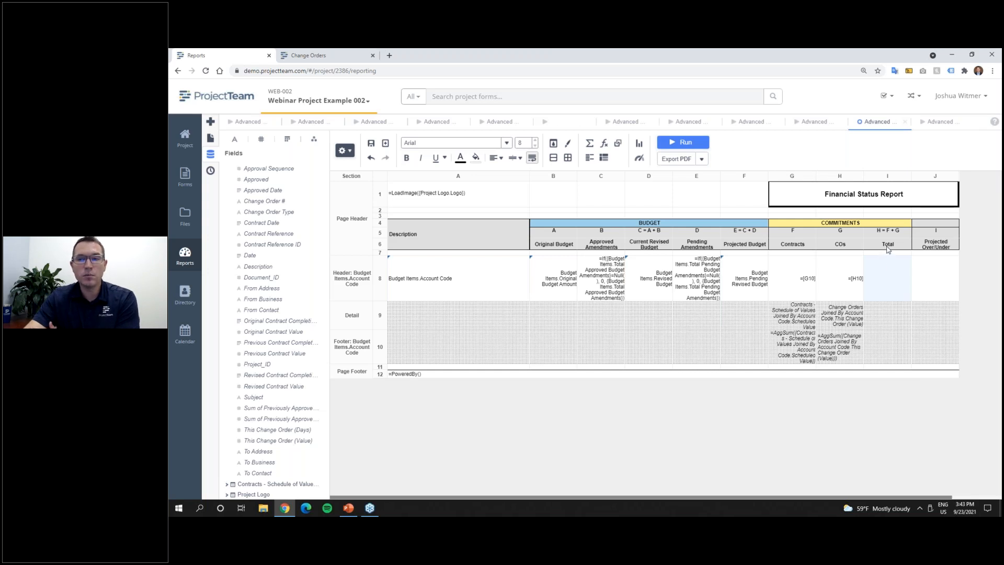
{"action": "left_click", "coordinate": [799, 280]}
{"action": "left_click", "coordinate": [843, 279]}
{"action": "left_click", "coordinate": [882, 277]}
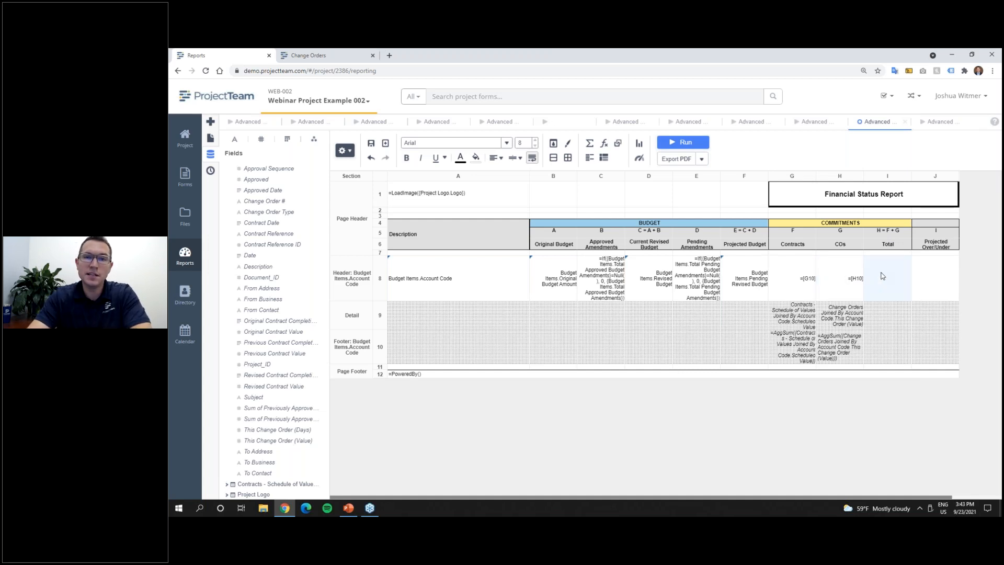
{"action": "type", "text": "="}
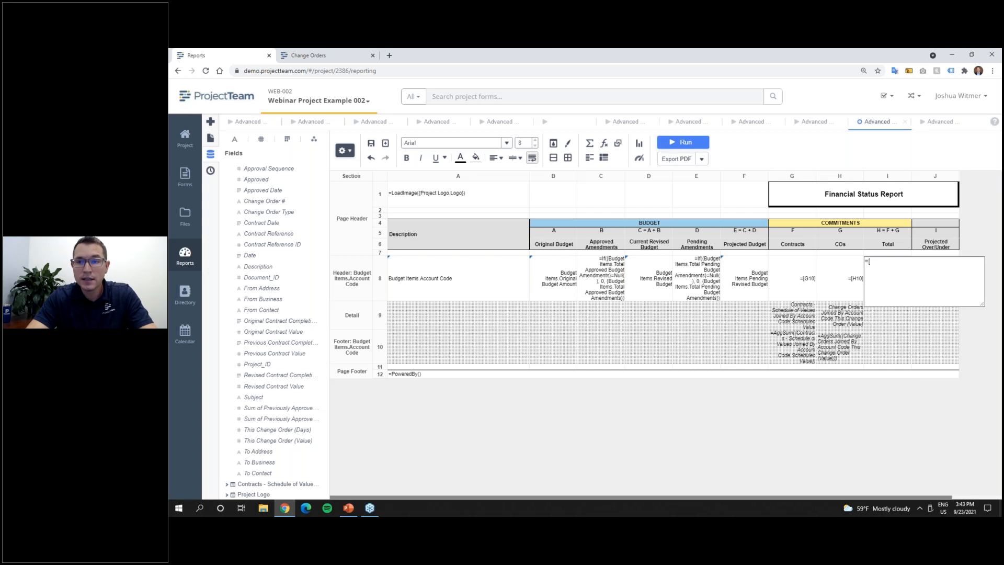
{"action": "type", "text": "[G8]"}
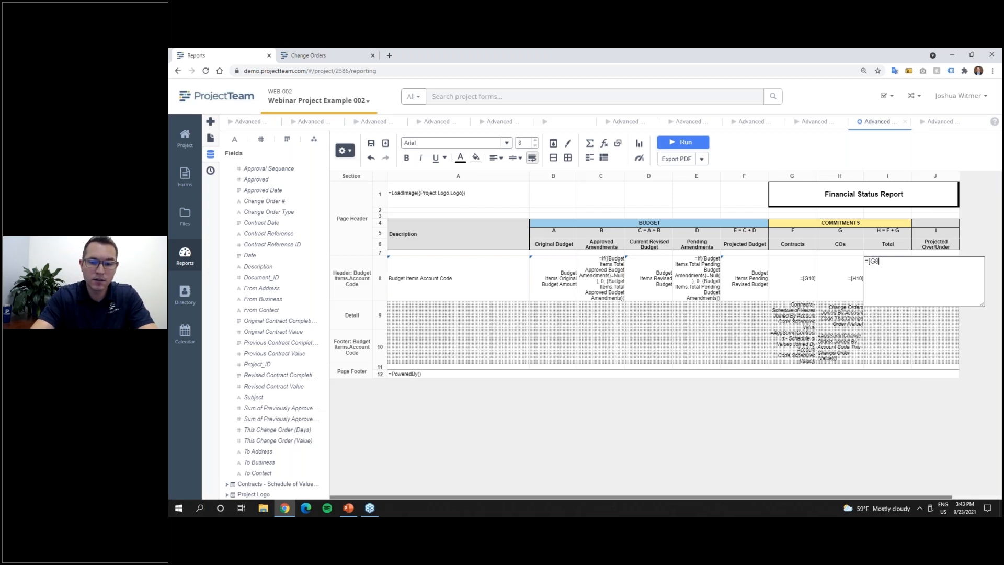
{"action": "left_click", "coordinate": [885, 309]}
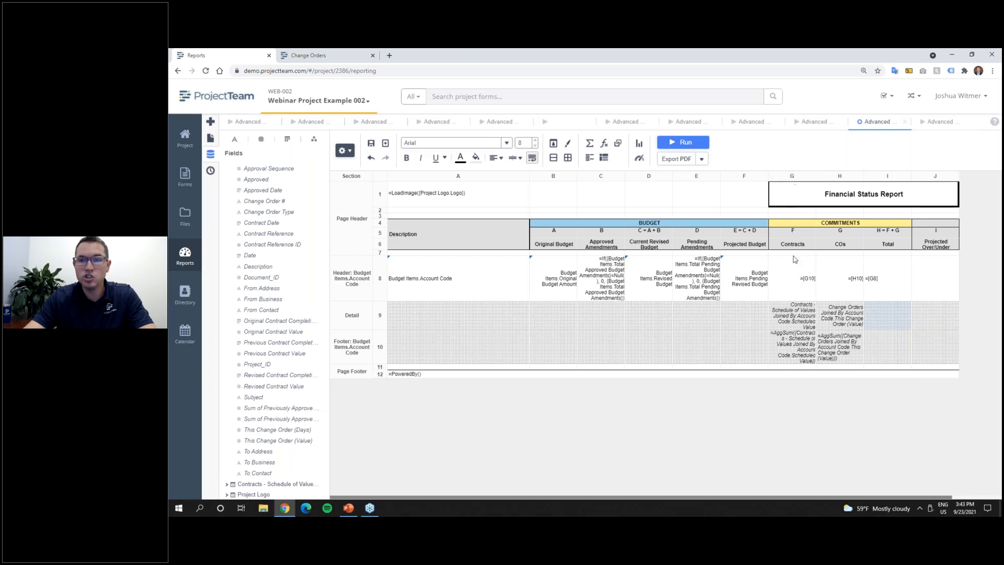
{"action": "double_click", "coordinate": [883, 281]}
{"action": "type", "text": "+["}
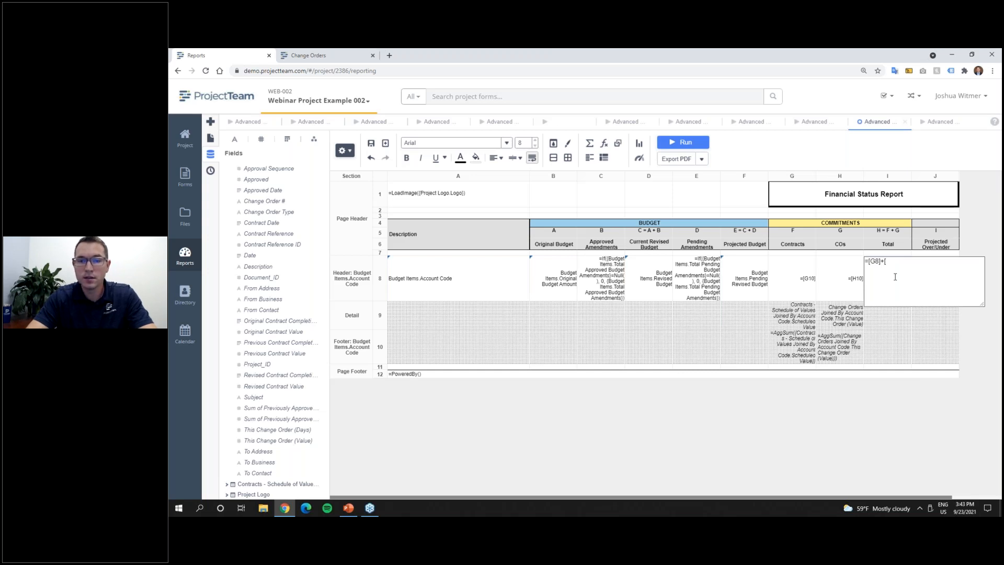
{"action": "type", "text": "H8]"}
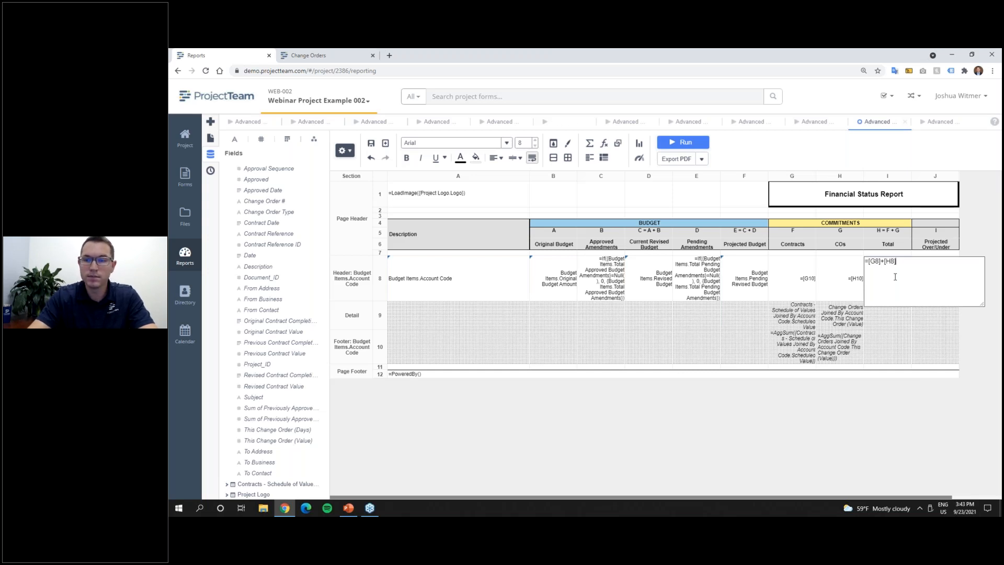
{"action": "left_click", "coordinate": [961, 324]}
{"action": "left_click", "coordinate": [856, 280]}
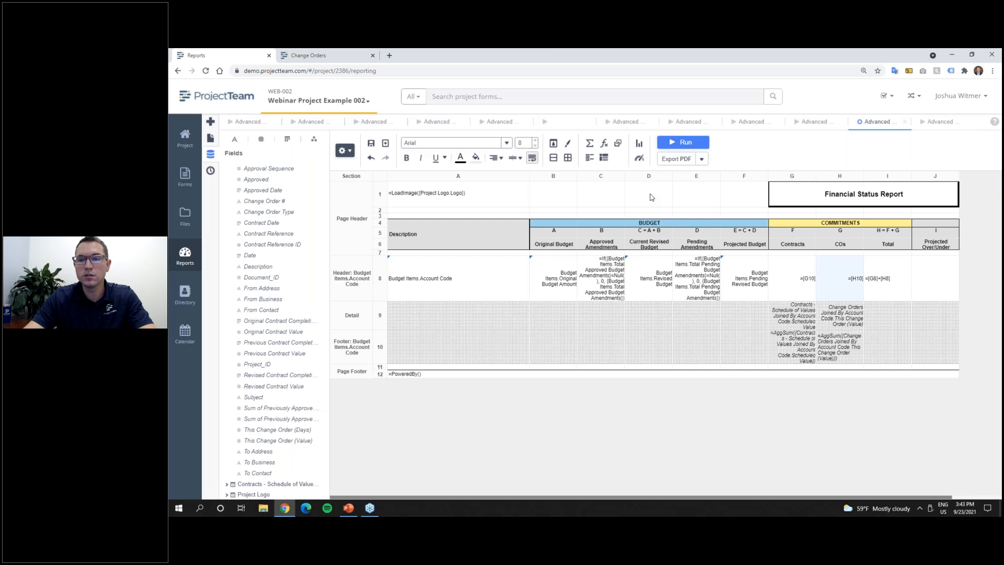
{"action": "left_click", "coordinate": [883, 282]}
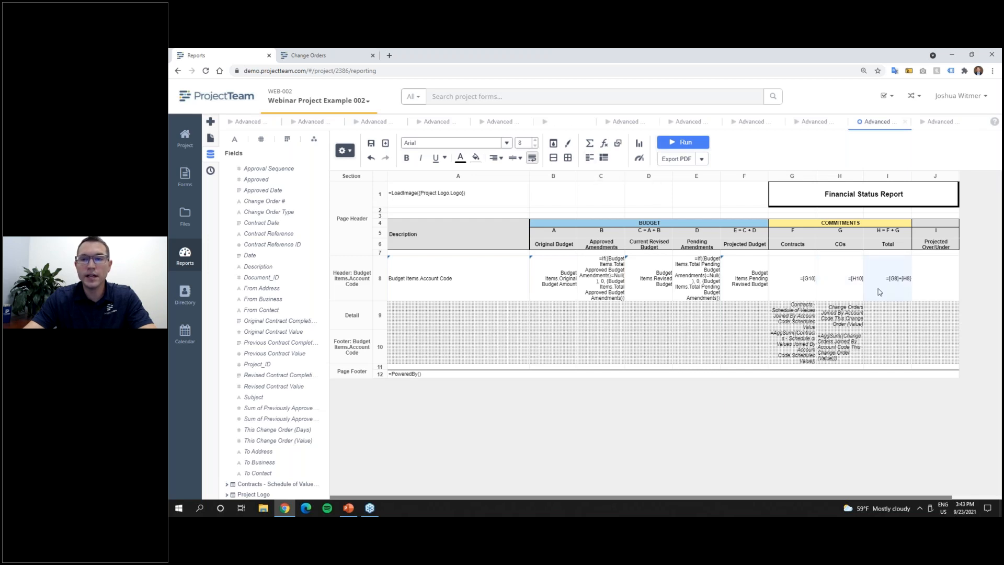
Step: Fill the commitments Total cell in the account code header row with light yellow and run the report
{"action": "left_click", "coordinate": [476, 156]}
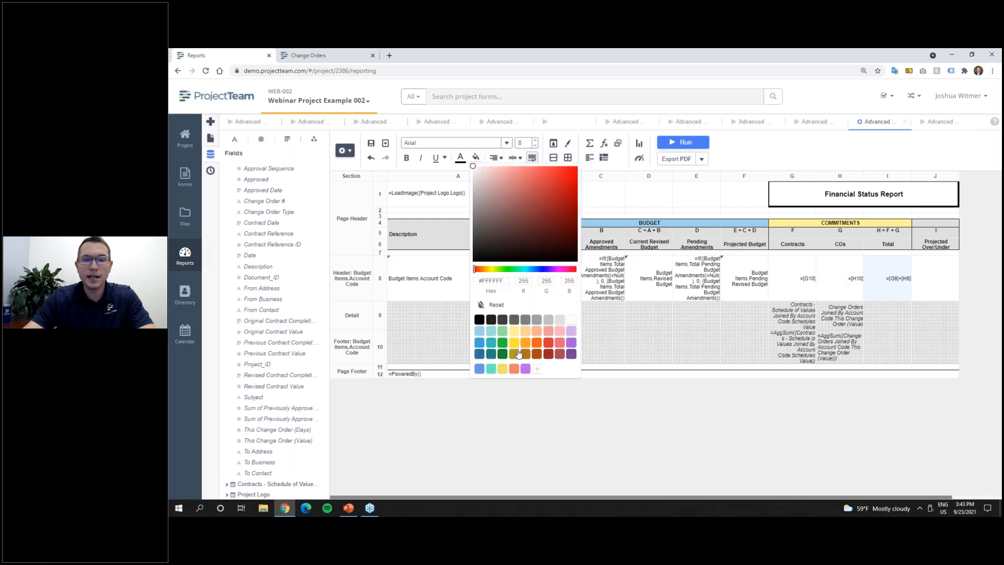
{"action": "left_click", "coordinate": [514, 331]}
{"action": "left_click", "coordinate": [682, 142]}
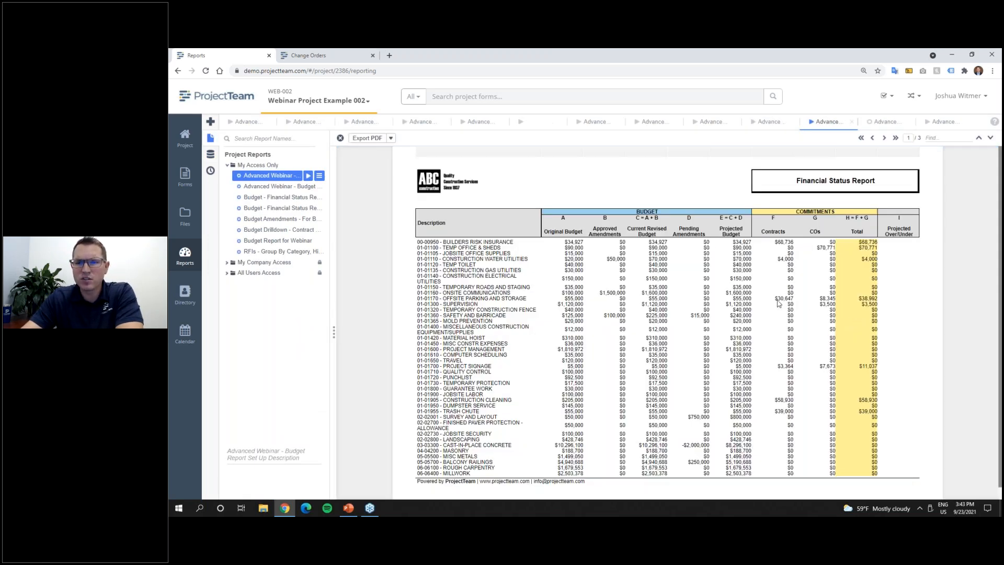
Step: Check the OFFSITE PARKING AND STORAGE row's Contracts and COs values against its Total in the report output
{"action": "left_click_drag", "start_coordinate": [773, 300], "coordinate": [795, 305]}
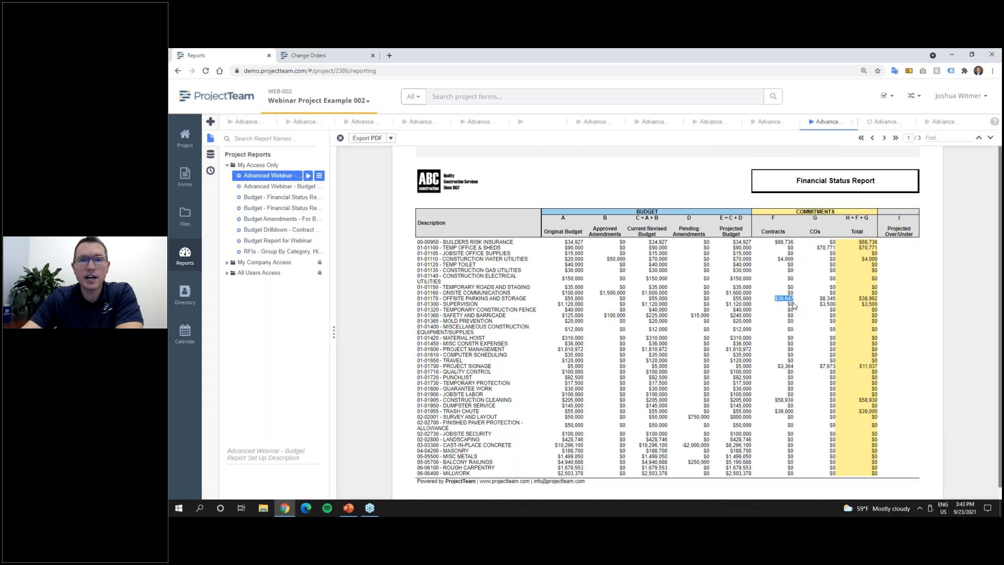
{"action": "left_click_drag", "start_coordinate": [818, 299], "coordinate": [835, 300]}
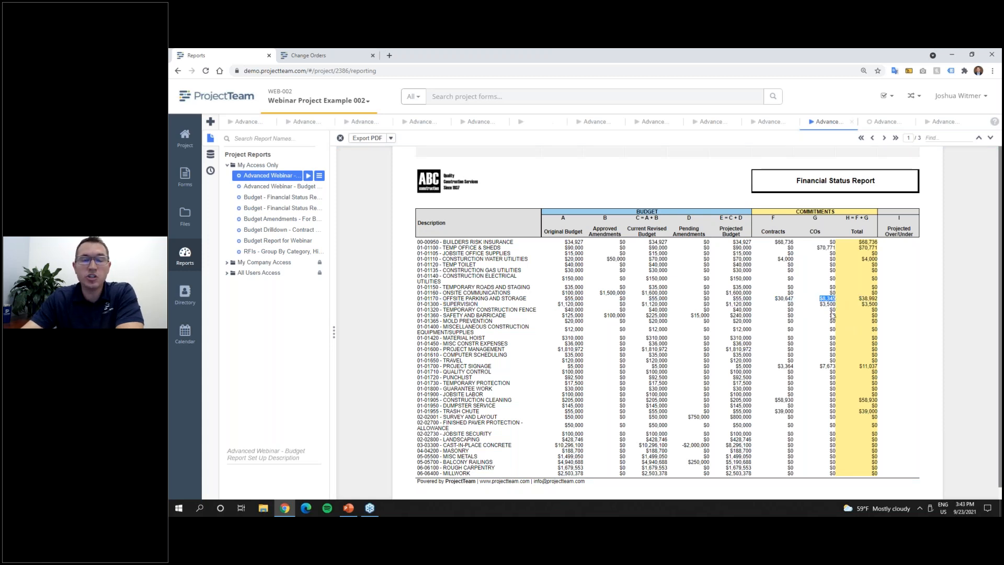
{"action": "left_click_drag", "start_coordinate": [858, 299], "coordinate": [873, 299]}
{"action": "left_click", "coordinate": [873, 299]}
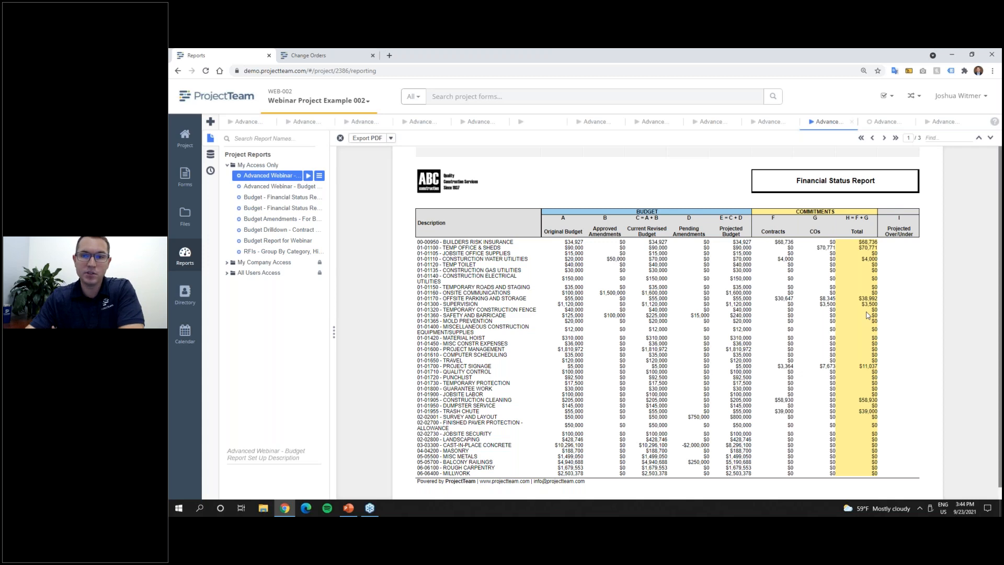
Step: Return to the report design and reset the fill colour of the commitments Total cell
{"action": "left_click", "coordinate": [882, 122]}
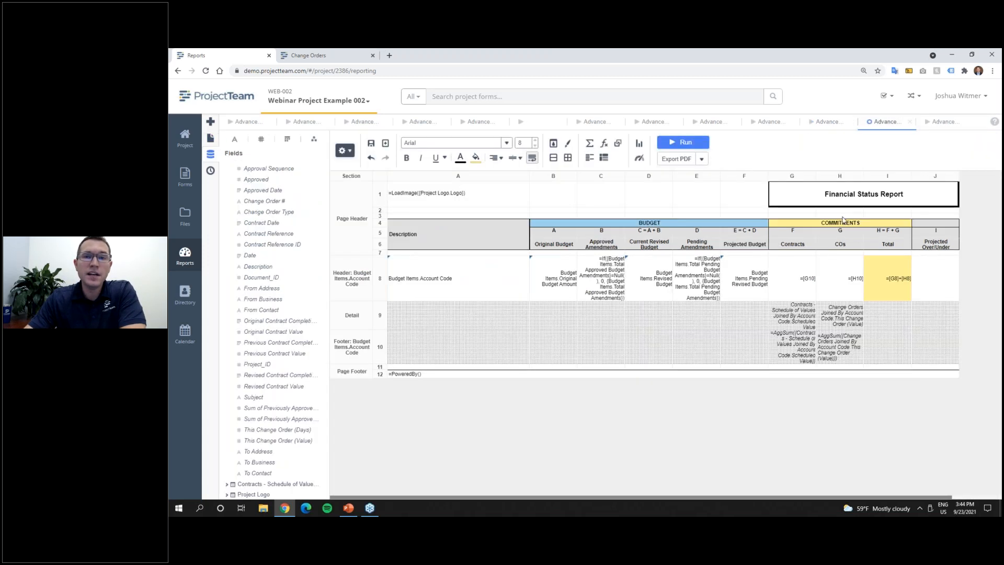
{"action": "left_click", "coordinate": [899, 287]}
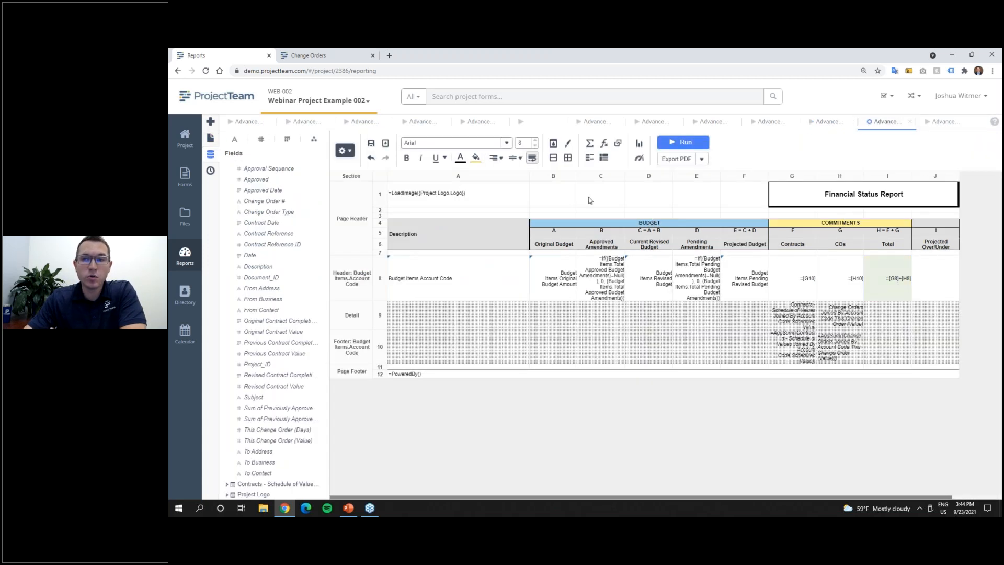
{"action": "left_click", "coordinate": [475, 158]}
{"action": "left_click", "coordinate": [506, 303]}
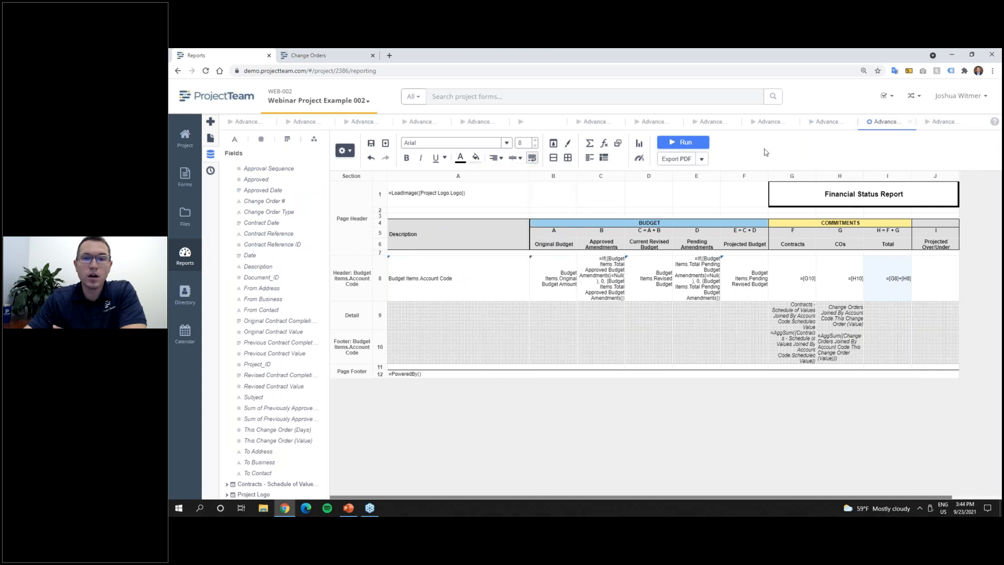
Step: Review the account codes in the report output, and start a formula sort using the Left function in the report sorts
{"action": "left_click", "coordinate": [819, 123]}
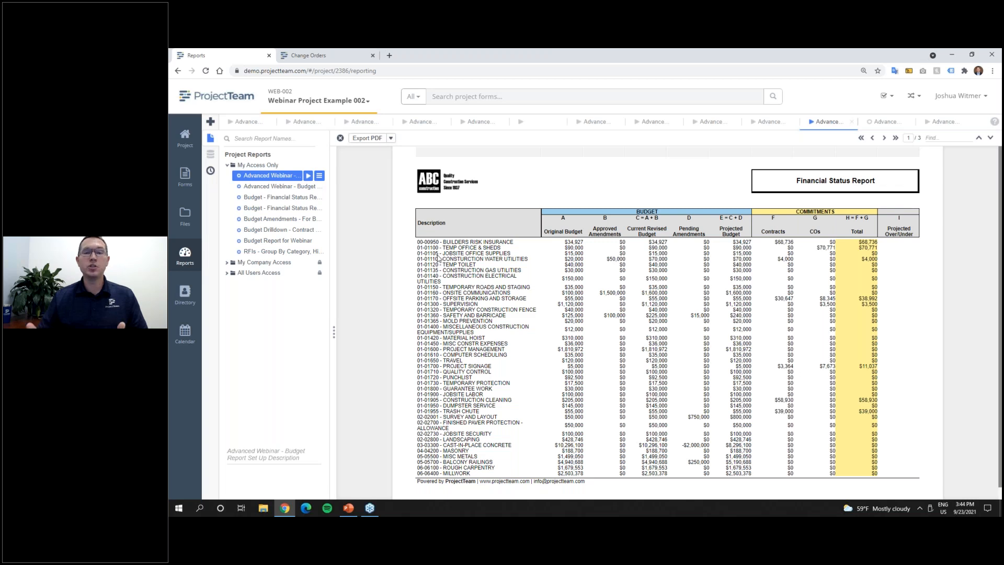
{"action": "left_click", "coordinate": [887, 128]}
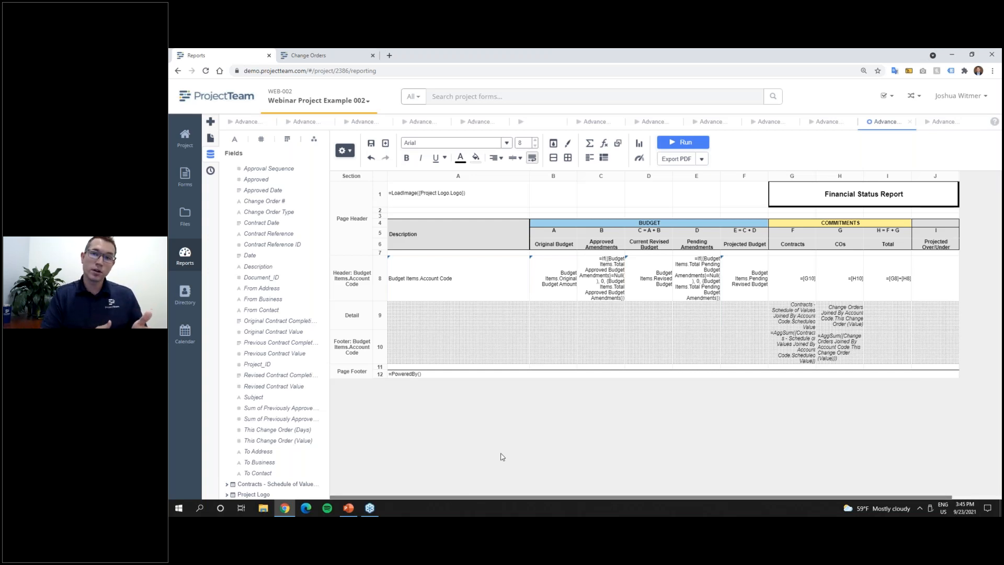
{"action": "left_click", "coordinate": [345, 150]}
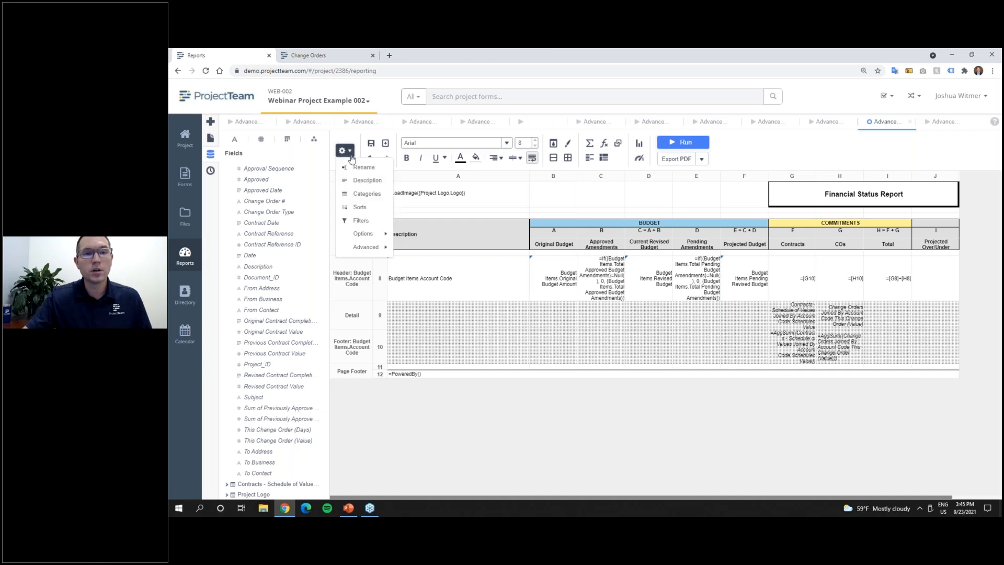
{"action": "left_click", "coordinate": [372, 209]}
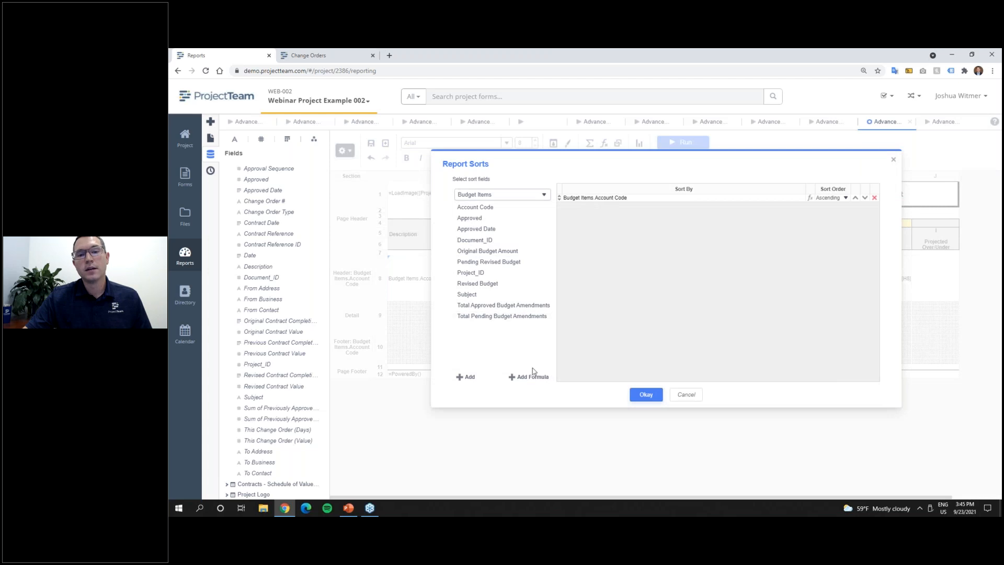
{"action": "left_click", "coordinate": [534, 379]}
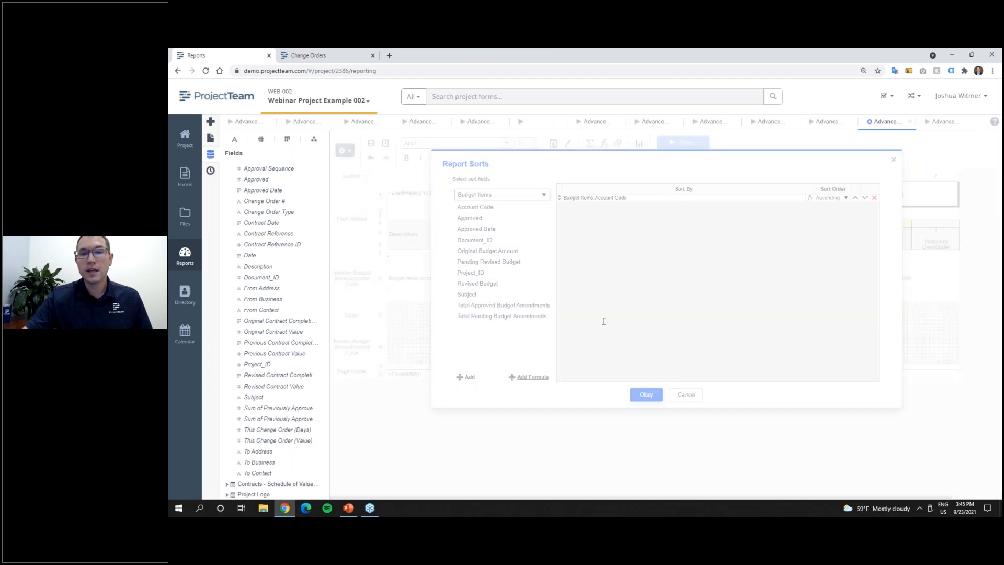
{"action": "left_click", "coordinate": [622, 180]}
{"action": "type", "text": "left"}
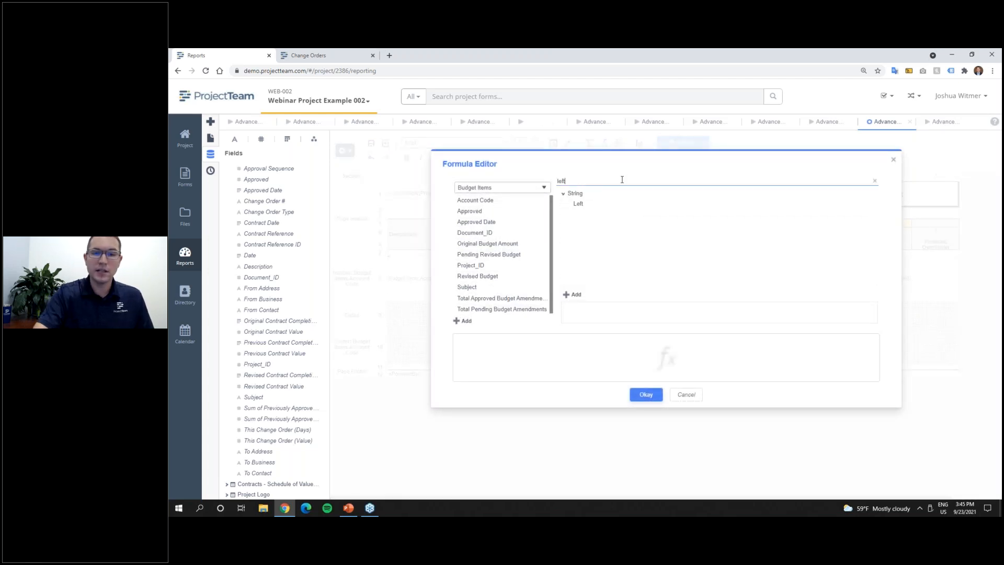
{"action": "double_click", "coordinate": [618, 204]}
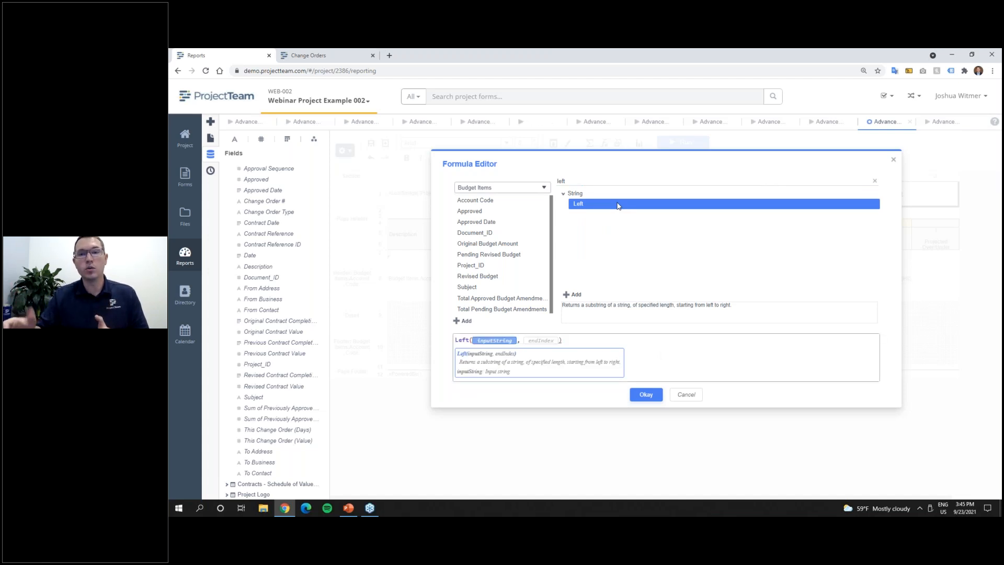
Step: Complete the sort formula as Left({Budget Items.Account Code}, 2) and place it above the Budget Items Account Code sort
{"action": "left_click", "coordinate": [823, 121]}
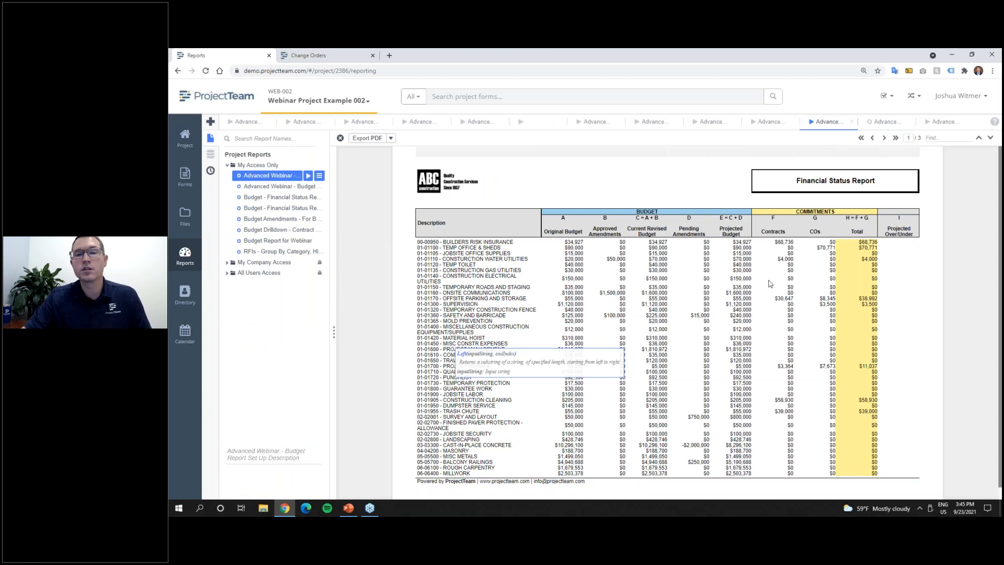
{"action": "left_click", "coordinate": [881, 123]}
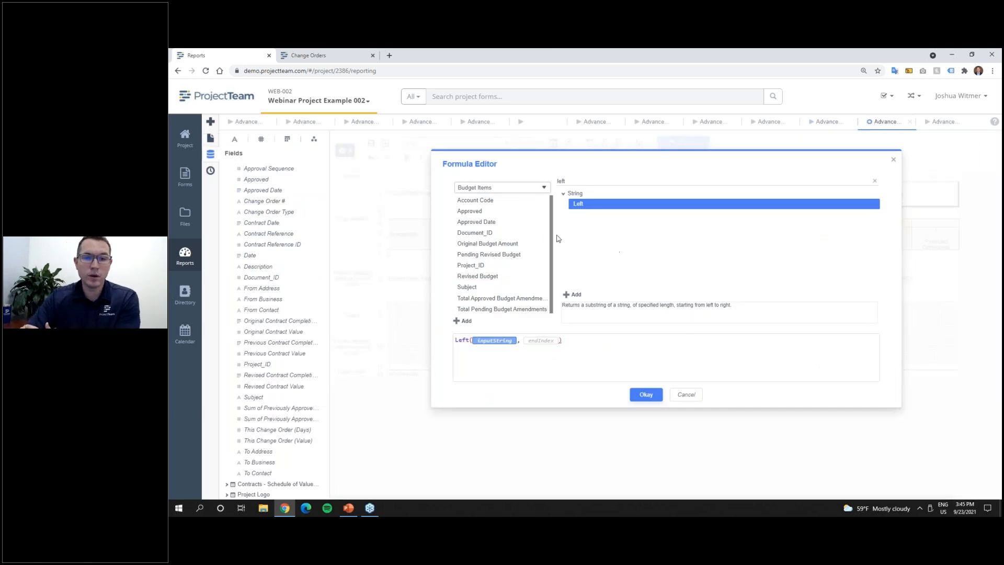
{"action": "double_click", "coordinate": [510, 200]}
{"action": "left_click", "coordinate": [591, 341]}
{"action": "type", "text": "2"}
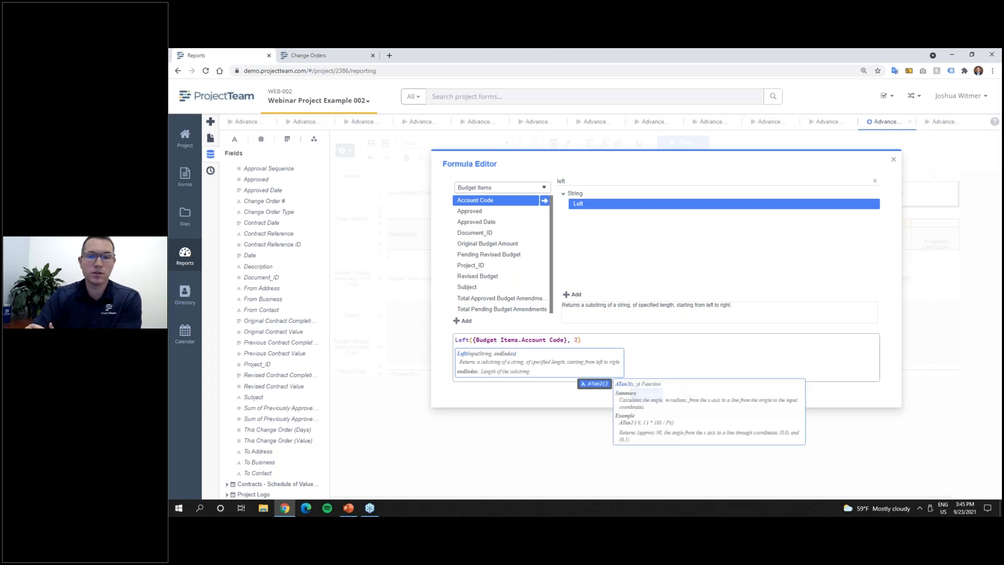
{"action": "left_click", "coordinate": [472, 348]}
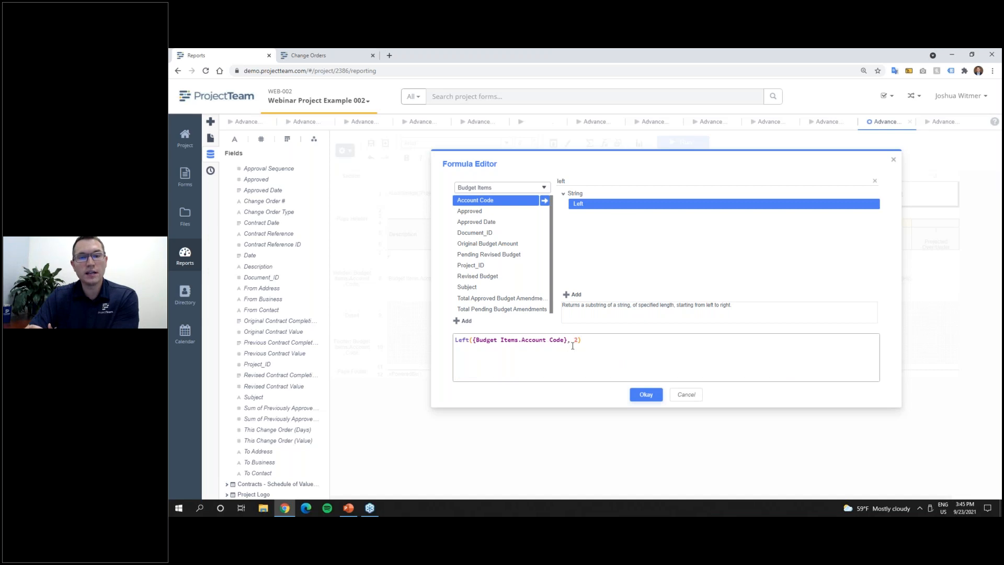
{"action": "left_click", "coordinate": [647, 399]}
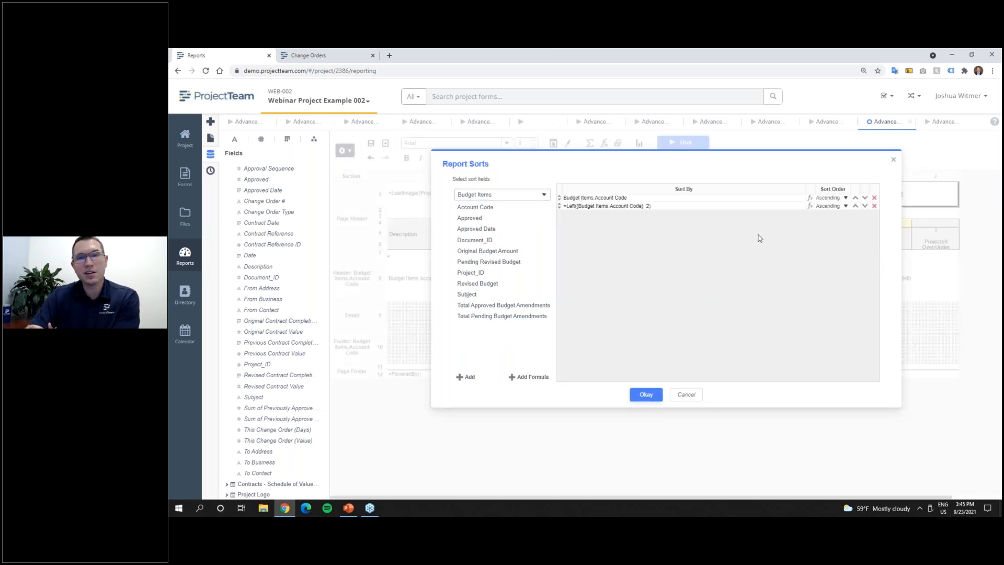
{"action": "left_click", "coordinate": [855, 207]}
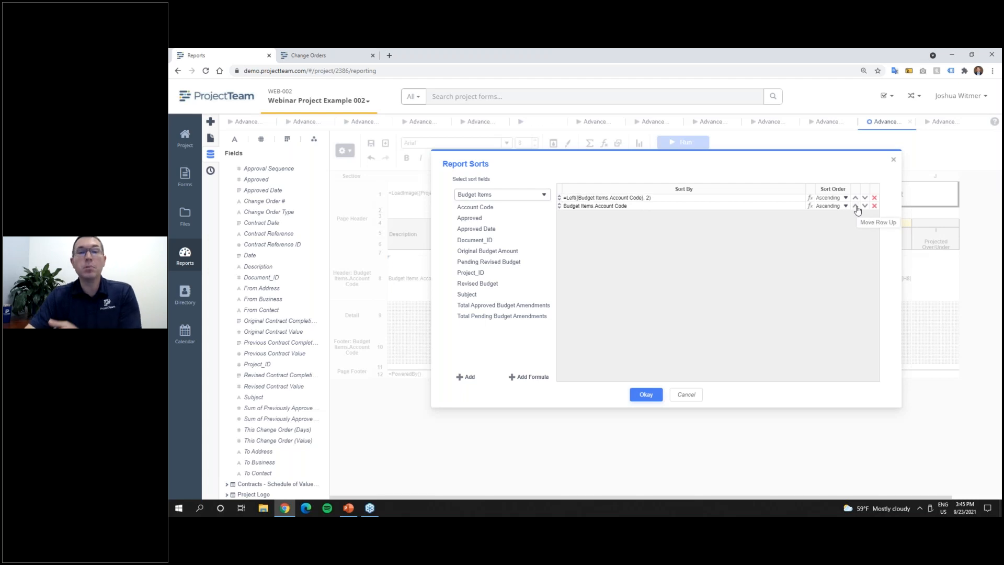
{"action": "left_click", "coordinate": [646, 397]}
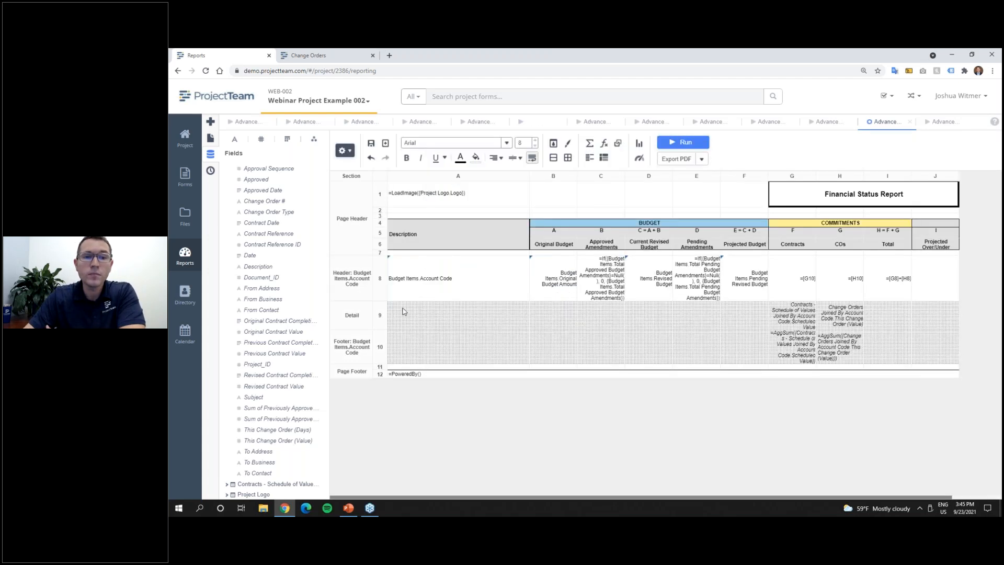
Step: Add a group header section above the detail row, grouped by =Left({Budget Items.Account Code}, 2)
{"action": "right_click", "coordinate": [360, 313]}
{"action": "mouse_move", "coordinate": [375, 320]}
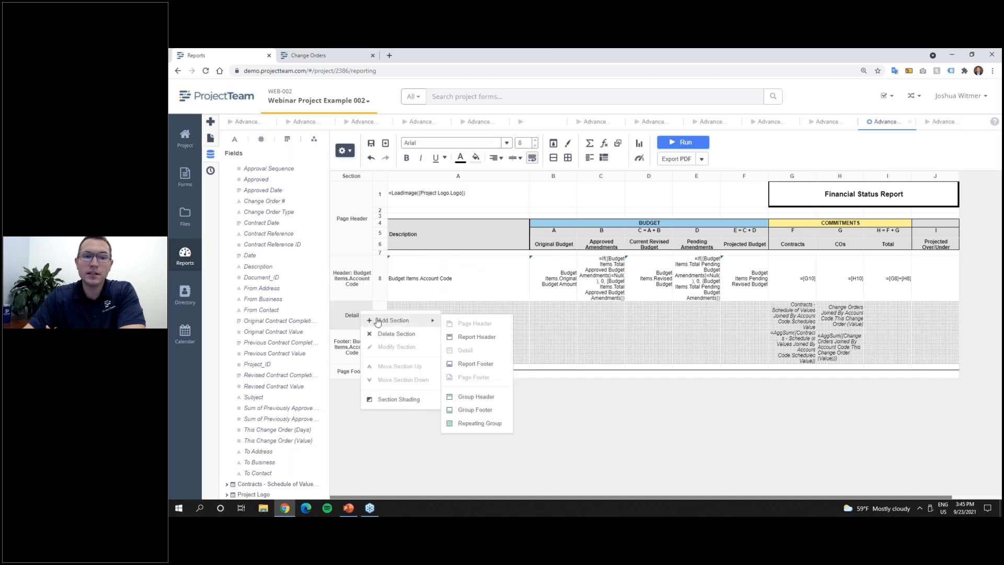
{"action": "left_click", "coordinate": [478, 396]}
{"action": "left_click", "coordinate": [594, 269]}
{"action": "left_click", "coordinate": [605, 301]}
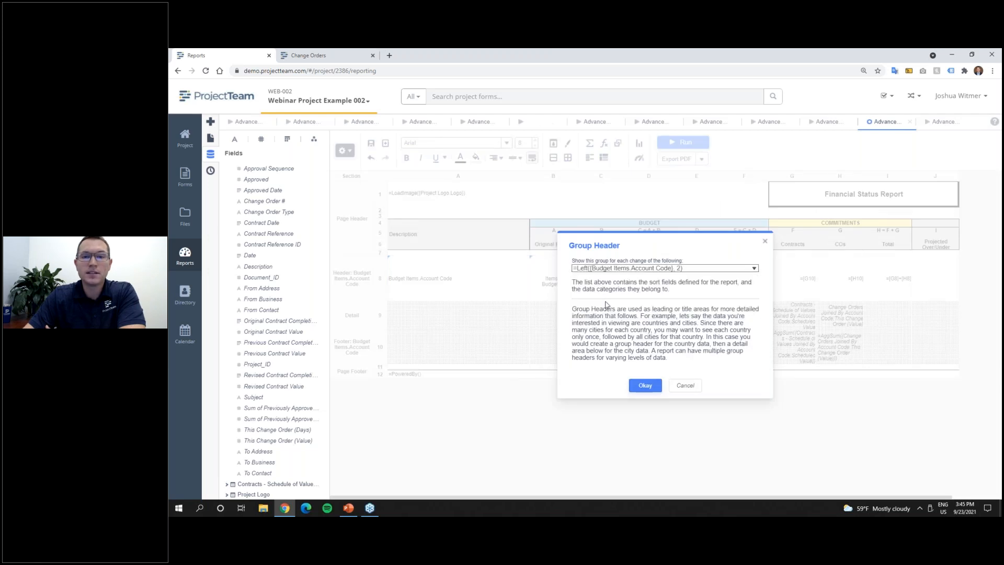
{"action": "left_click", "coordinate": [648, 388]}
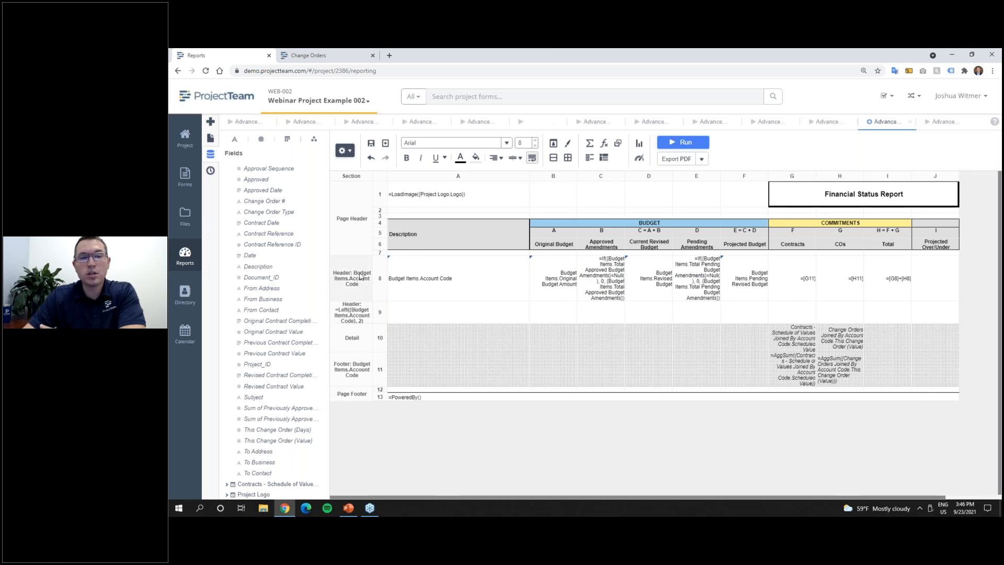
Step: Move the =Left({Budget Items.Account Code}, 2) group header above the account code header and fill its row dark grey across all columns
{"action": "right_click", "coordinate": [366, 311]}
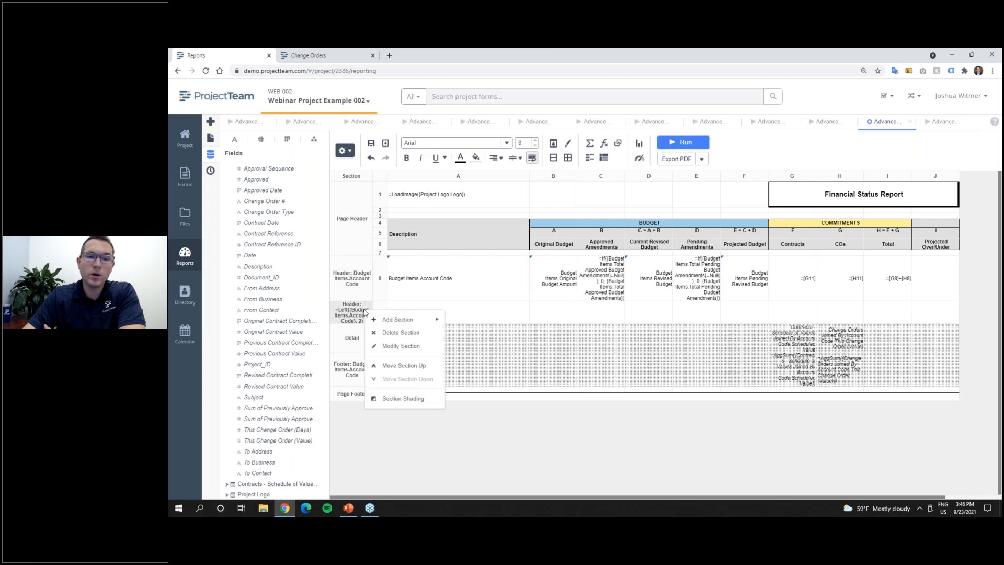
{"action": "left_click", "coordinate": [401, 365]}
{"action": "left_click", "coordinate": [454, 269]}
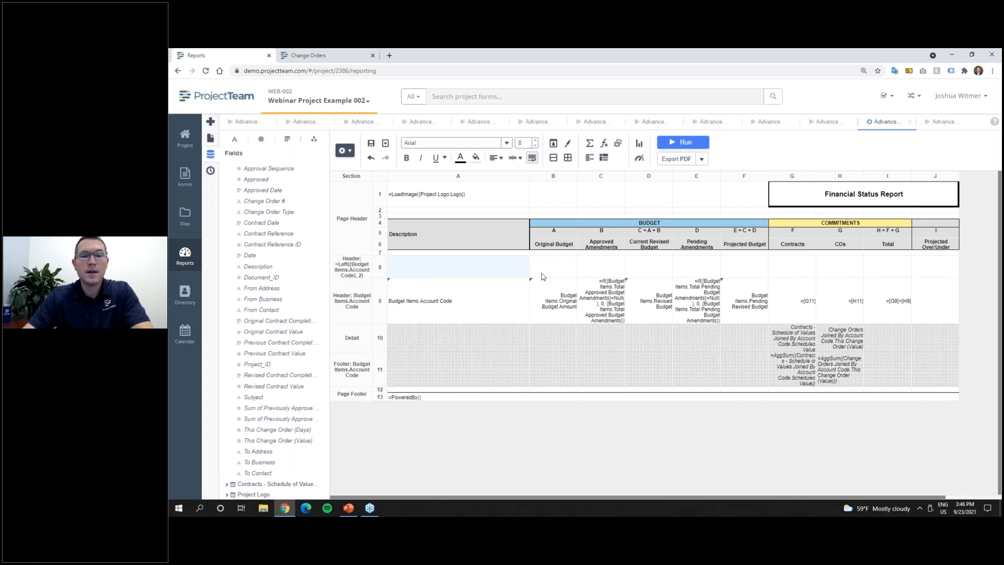
{"action": "left_click", "coordinate": [911, 276], "text": "shift"}
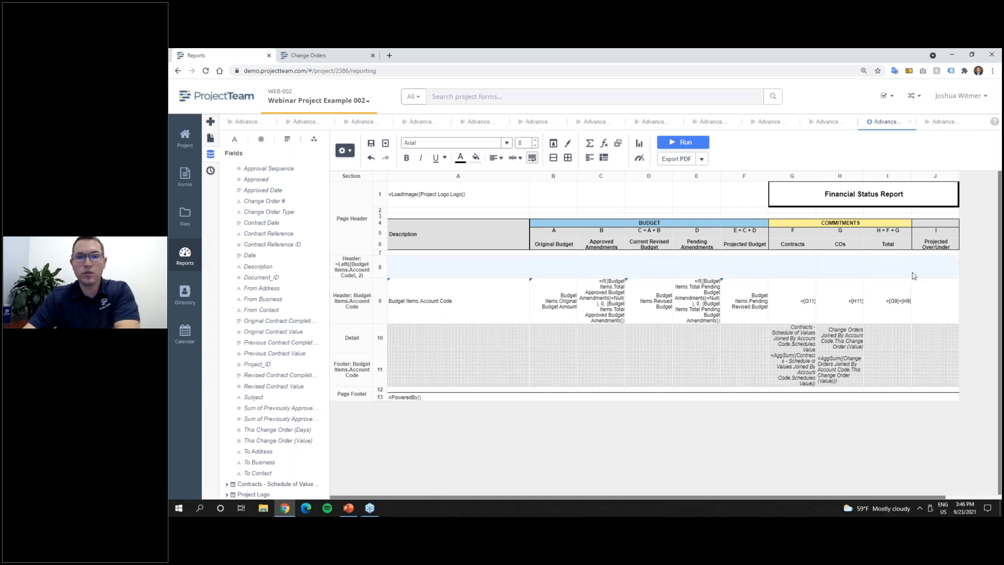
{"action": "left_click", "coordinate": [475, 158]}
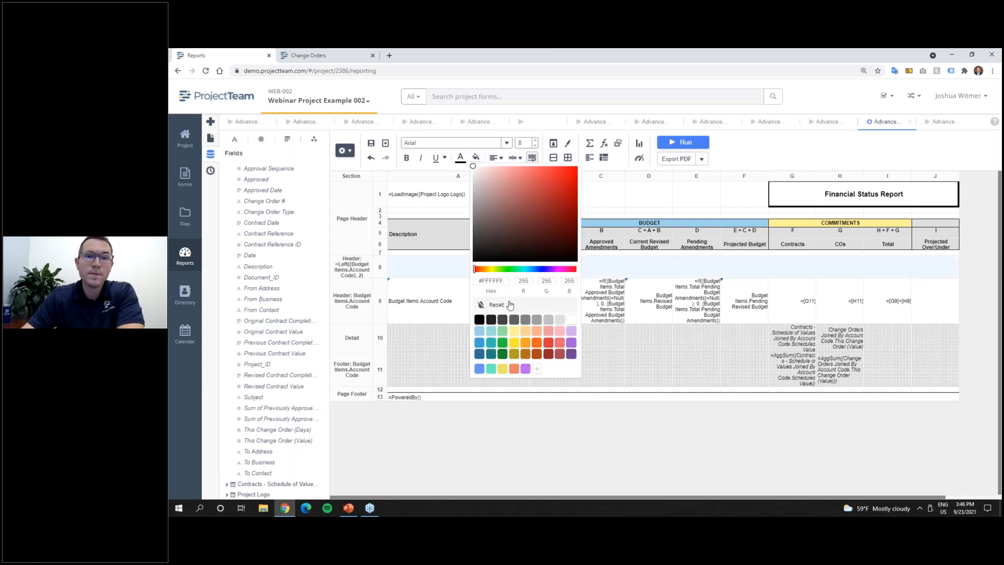
{"action": "left_click", "coordinate": [501, 319]}
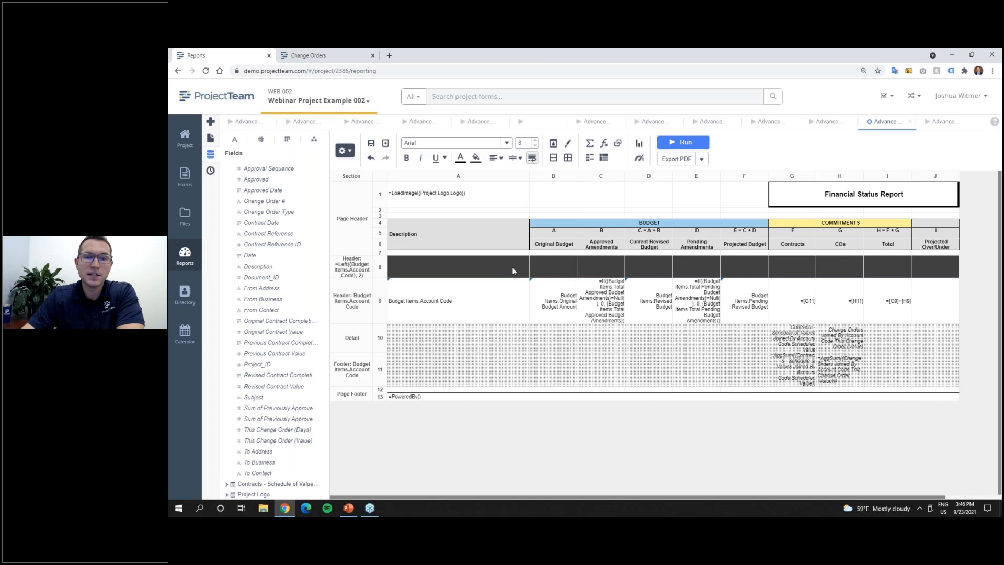
Step: Run the report to check the group header bands, and return to the report design
{"action": "left_click", "coordinate": [680, 142]}
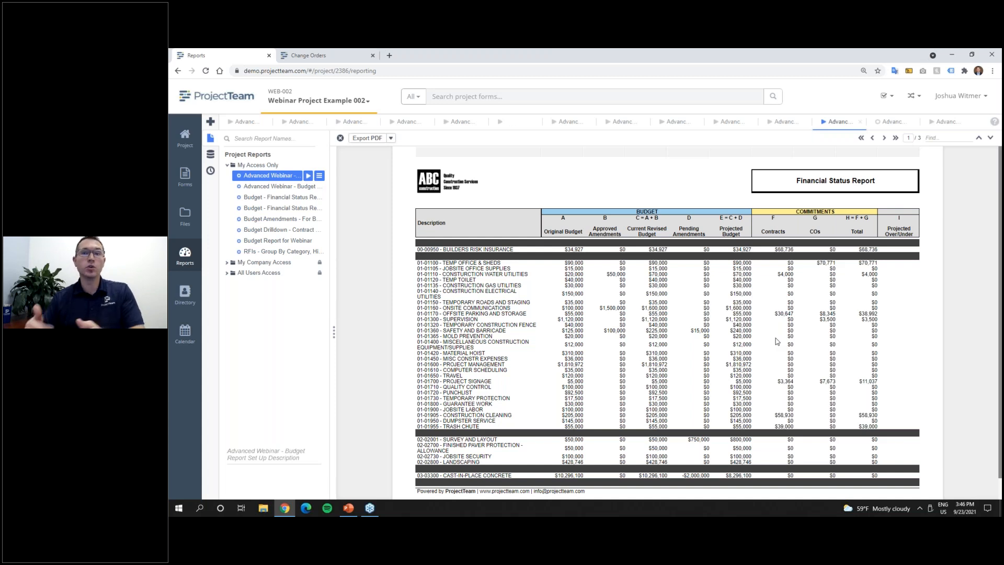
{"action": "left_click", "coordinate": [897, 123]}
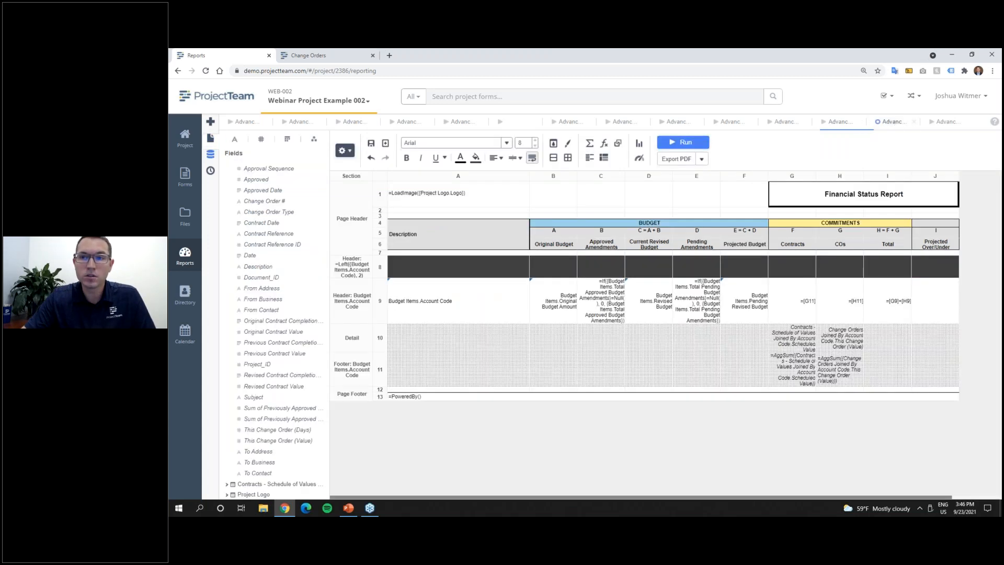
Step: Add a group footer section for =Left({Budget Items.Account Code}, 2) and move it below the Budget Items Account Code footer
{"action": "right_click", "coordinate": [364, 312]}
{"action": "mouse_move", "coordinate": [376, 319]}
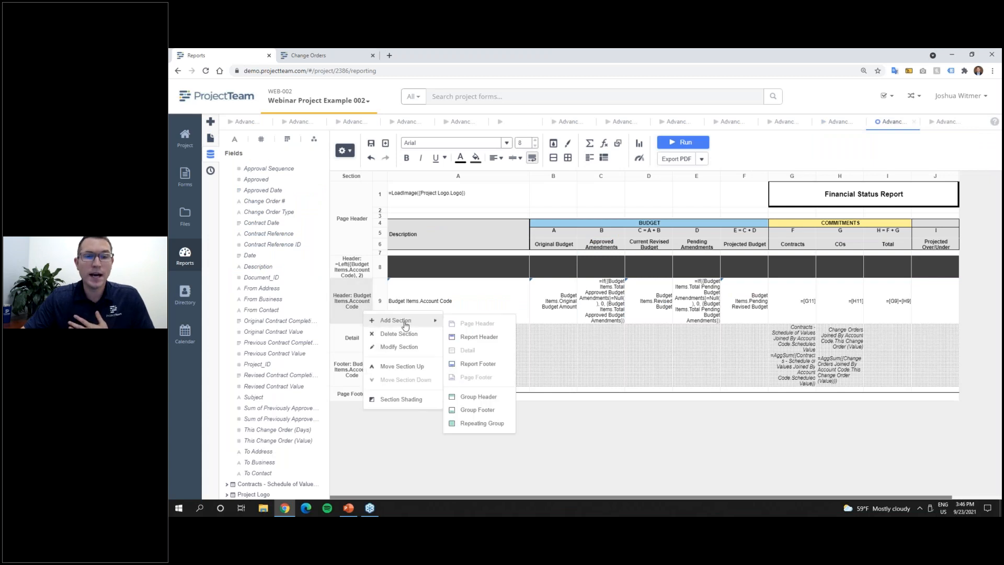
{"action": "left_click", "coordinate": [476, 409]}
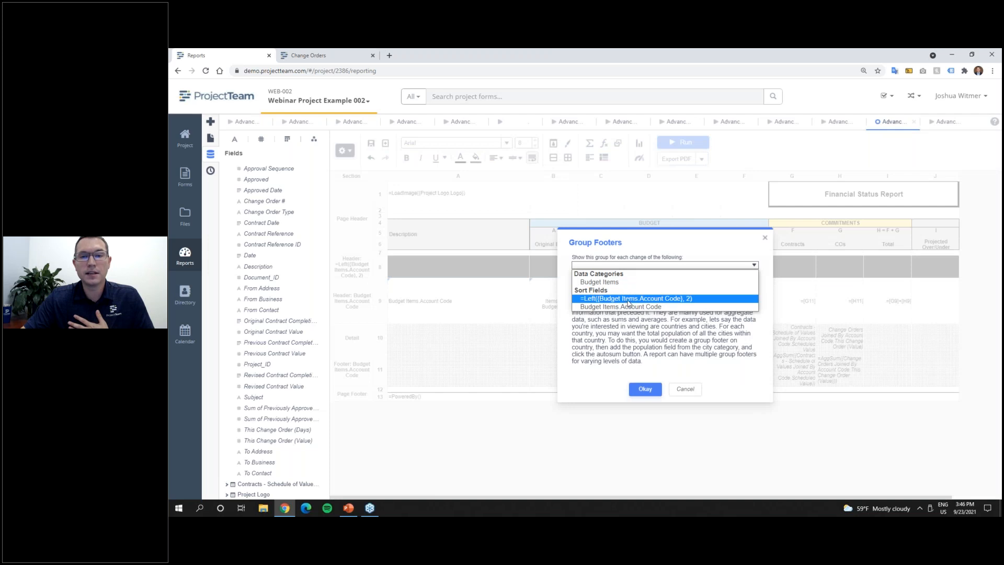
{"action": "left_click", "coordinate": [629, 298]}
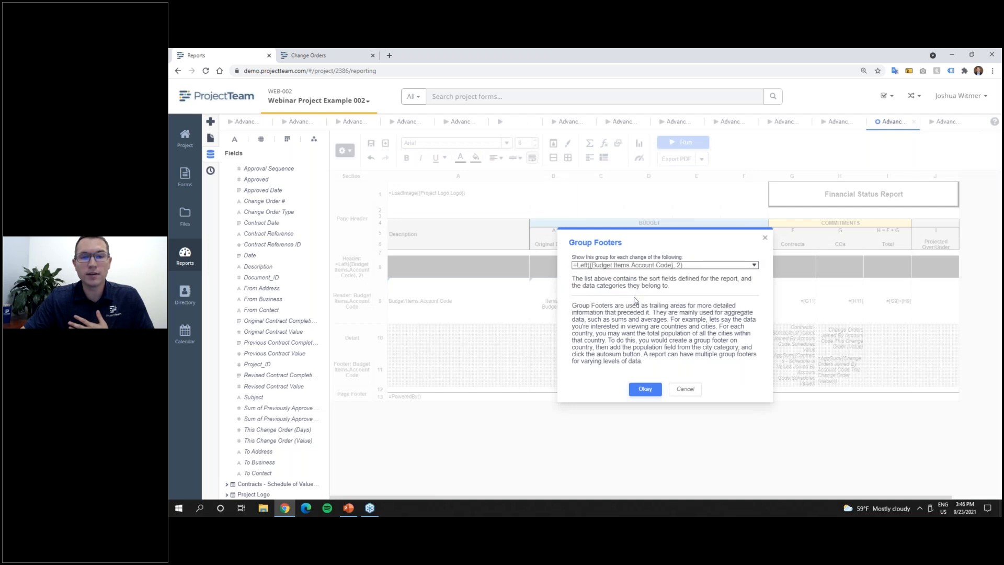
{"action": "left_click", "coordinate": [652, 389]}
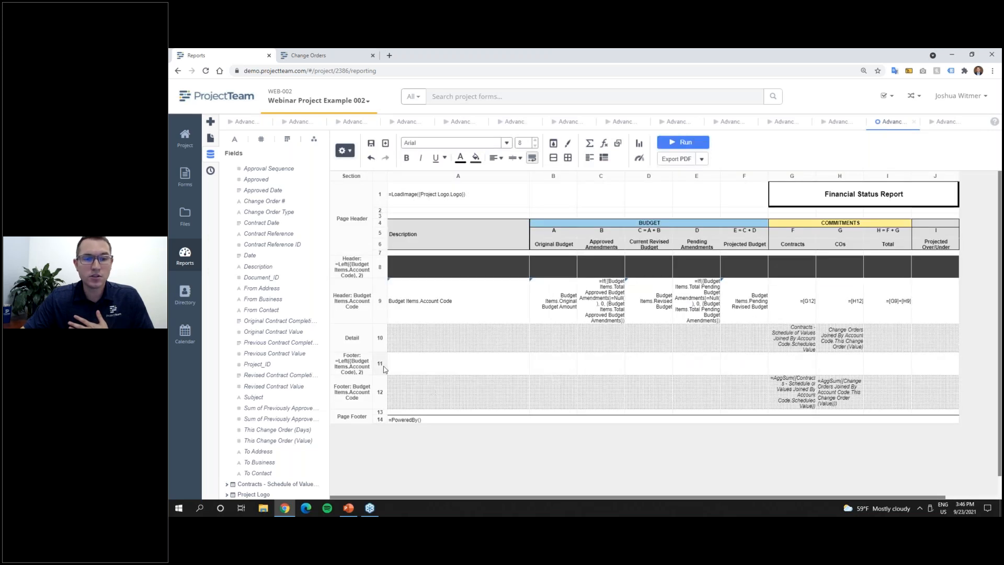
{"action": "right_click", "coordinate": [360, 368]}
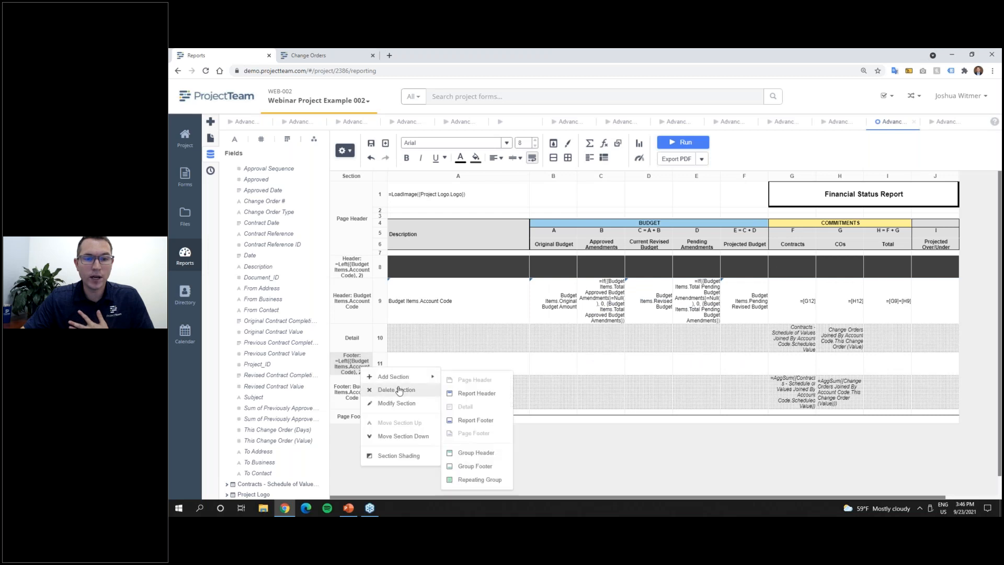
{"action": "left_click", "coordinate": [407, 436]}
Step: Enter the formula =aggsum([B9]) in the Original Budget cell of the new group footer
{"action": "left_click", "coordinate": [575, 402]}
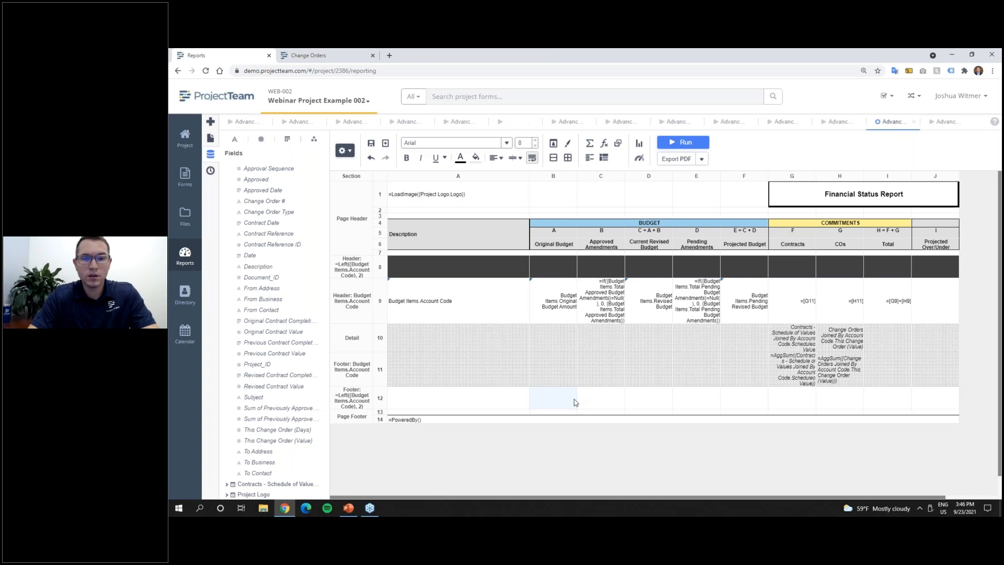
{"action": "type", "text": "="}
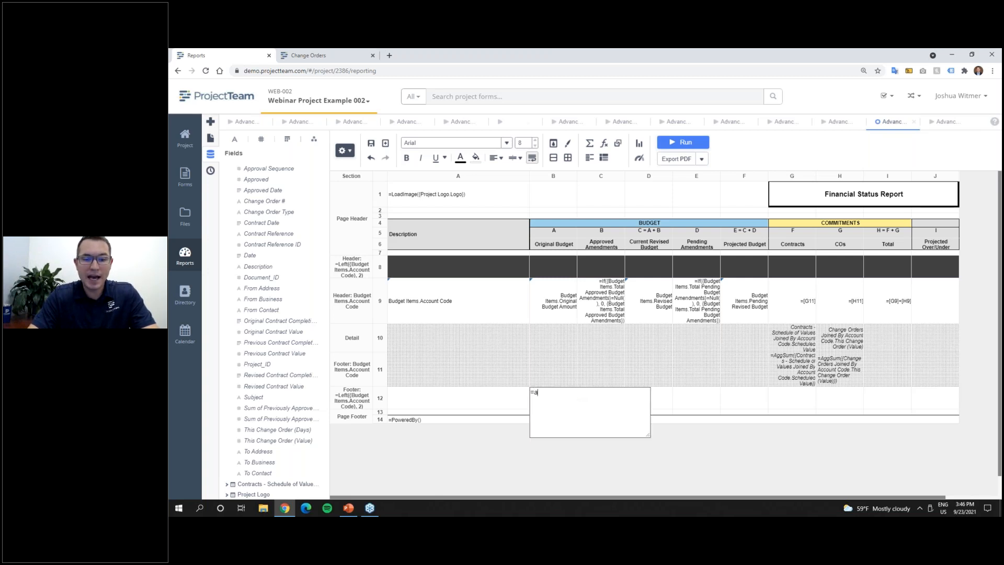
{"action": "type", "text": "aggsum("}
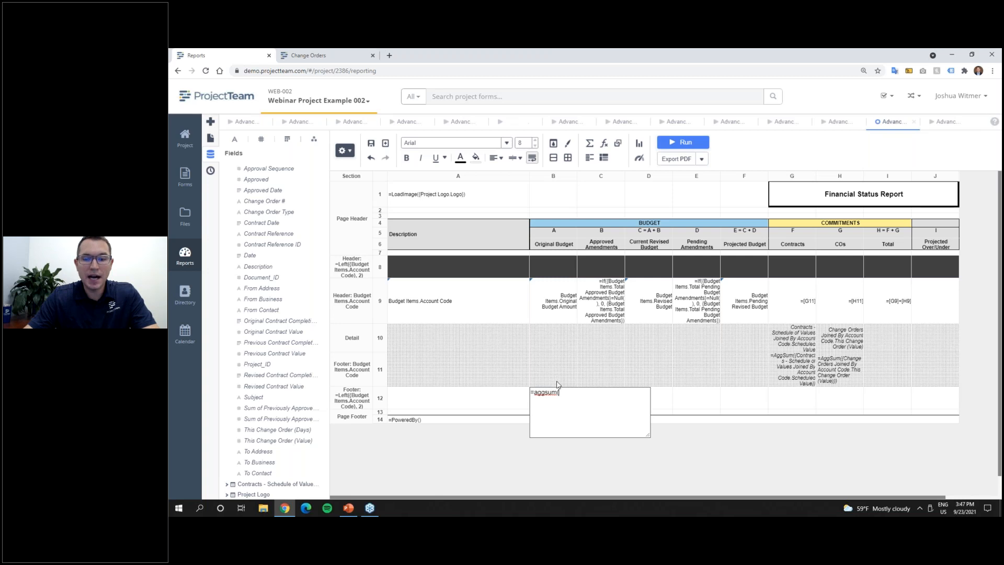
{"action": "type", "text": "[B9"}
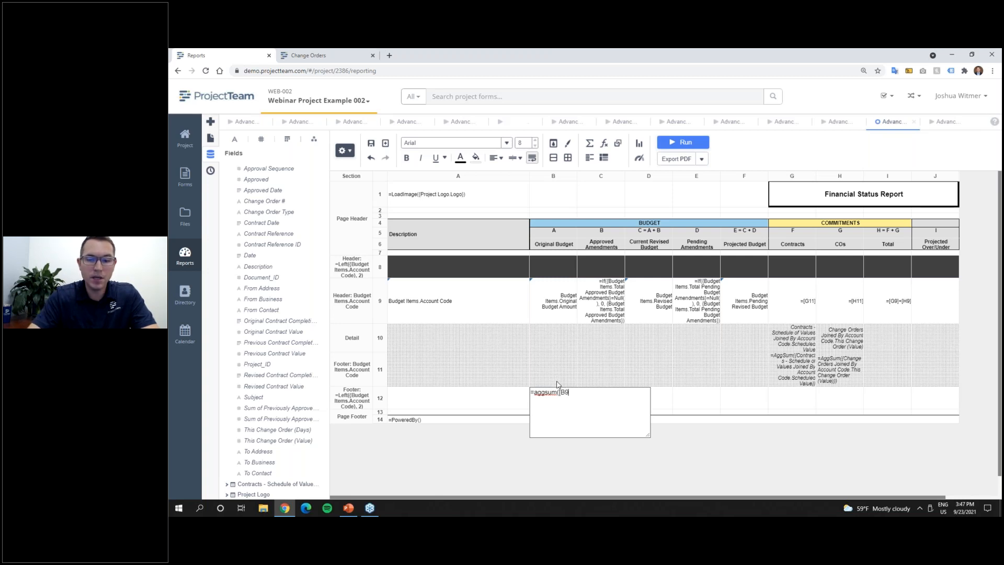
{"action": "type", "text": "]"}
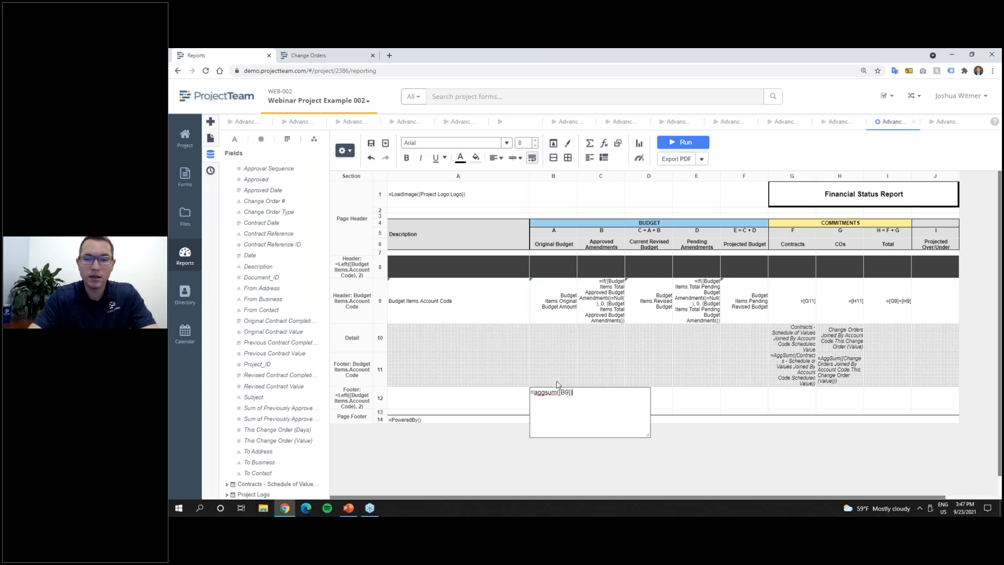
{"action": "left_click", "coordinate": [625, 463]}
Step: Right-align the Original Budget subtotal cell and copy the formatting of the Original Budget amount cell B9 onto it
{"action": "left_click", "coordinate": [571, 395]}
{"action": "left_click", "coordinate": [500, 158]}
{"action": "left_click", "coordinate": [526, 174]}
{"action": "left_click", "coordinate": [572, 302]}
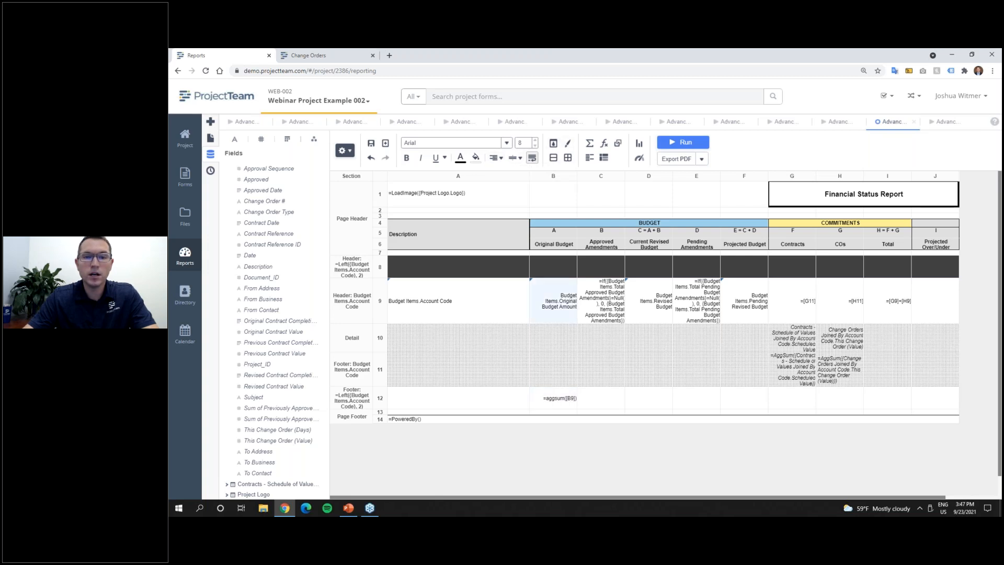
{"action": "left_click", "coordinate": [567, 143]}
{"action": "left_click", "coordinate": [557, 397]}
Step: Label the group footer row SUBTOTAL in the Description column, and make the label and the Original Budget subtotal bold
{"action": "left_click", "coordinate": [463, 400]}
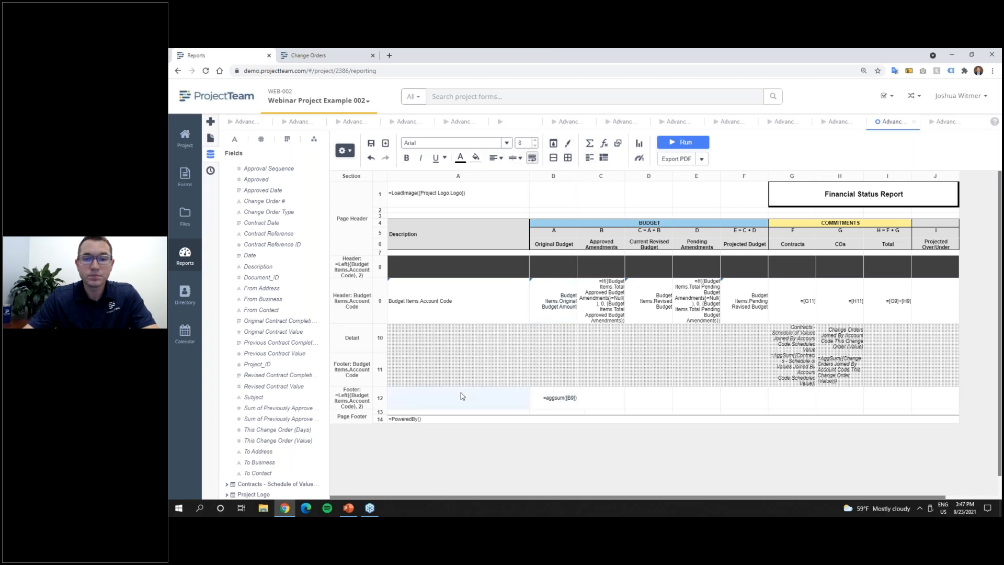
{"action": "type", "text": "SUBTOTAL"}
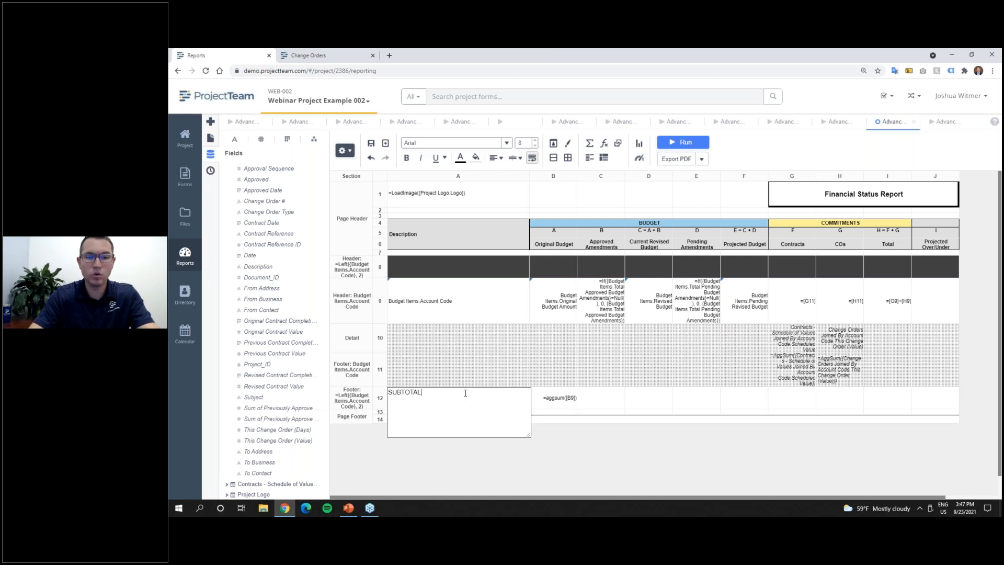
{"action": "key", "text": "Return"}
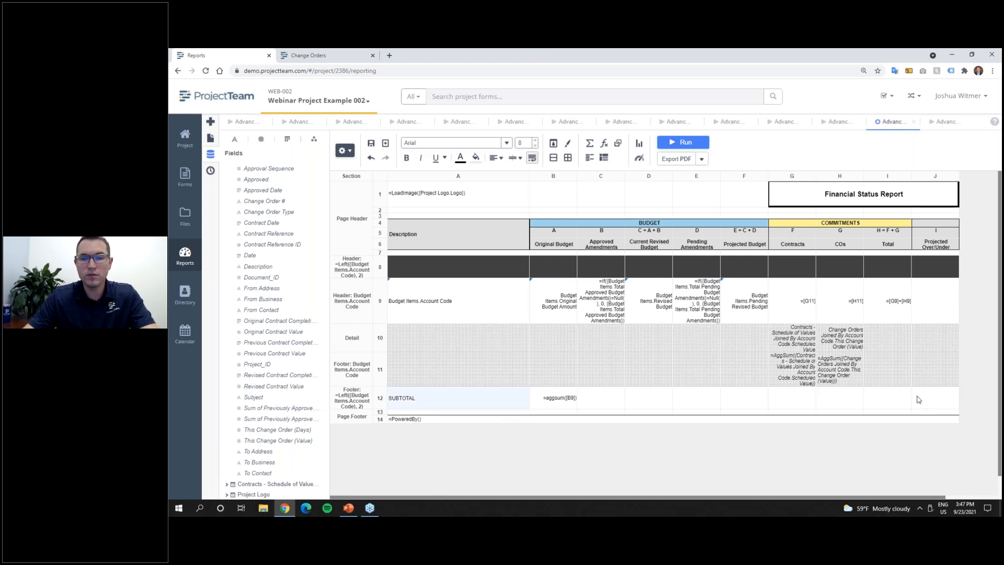
{"action": "left_click", "coordinate": [407, 157]}
{"action": "left_click", "coordinate": [552, 401]}
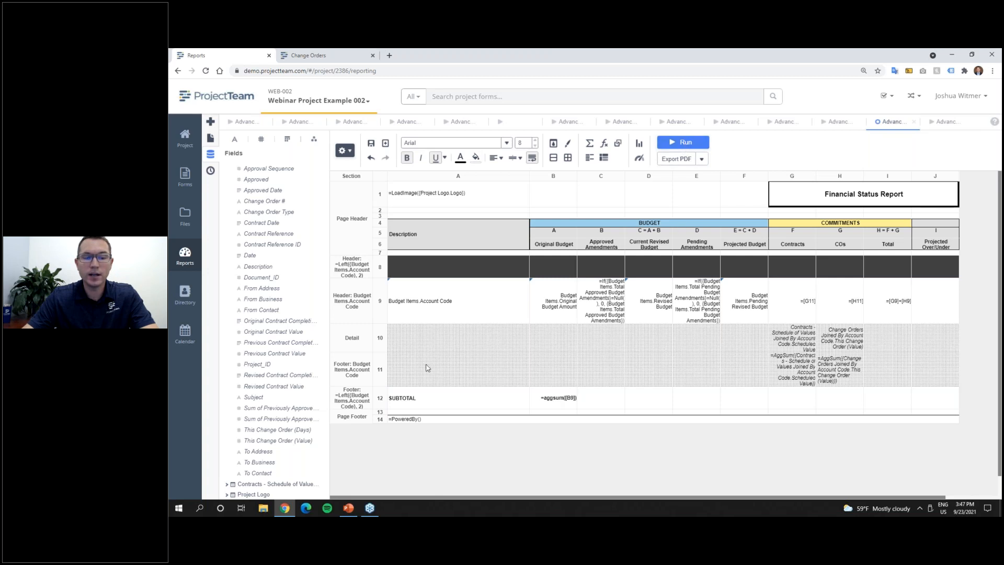
Step: Insert a blank row below the subtotal row, and run the report to examine the group subtotals
{"action": "right_click", "coordinate": [380, 399]}
{"action": "left_click", "coordinate": [682, 142]}
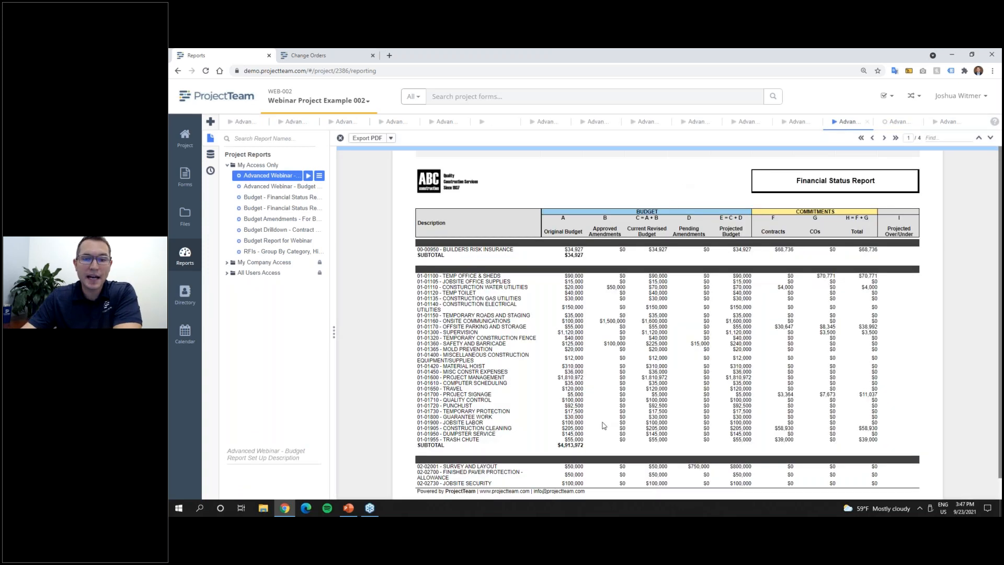
{"action": "left_click_drag", "start_coordinate": [420, 445], "coordinate": [579, 448]}
{"action": "left_click", "coordinate": [579, 448]}
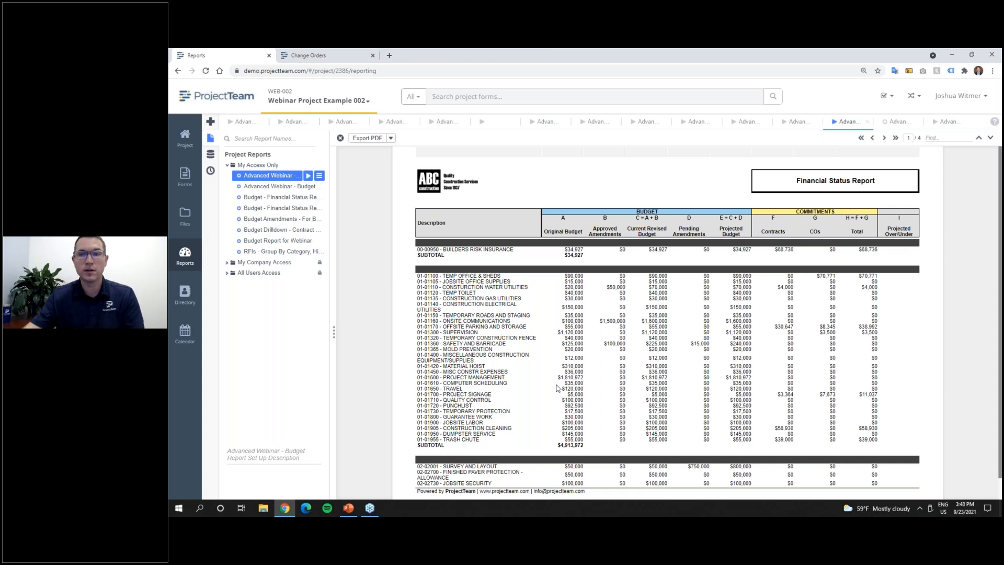
{"action": "left_click_drag", "start_coordinate": [558, 445], "coordinate": [673, 443]}
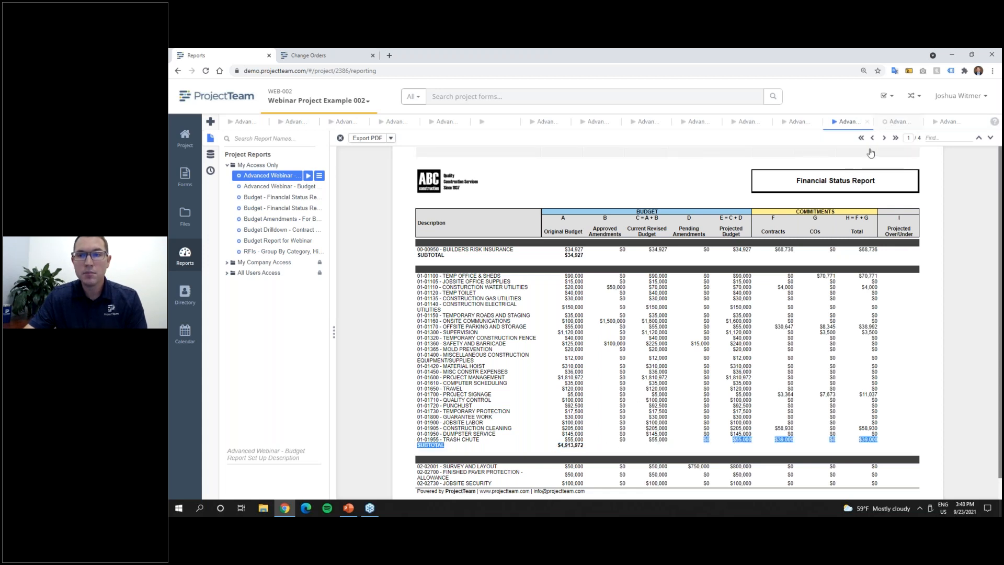
Step: Return to the report design and copy the Original Budget subtotal cell into the Contracts column of the subtotal row
{"action": "left_click", "coordinate": [897, 122]}
{"action": "left_click", "coordinate": [793, 397]}
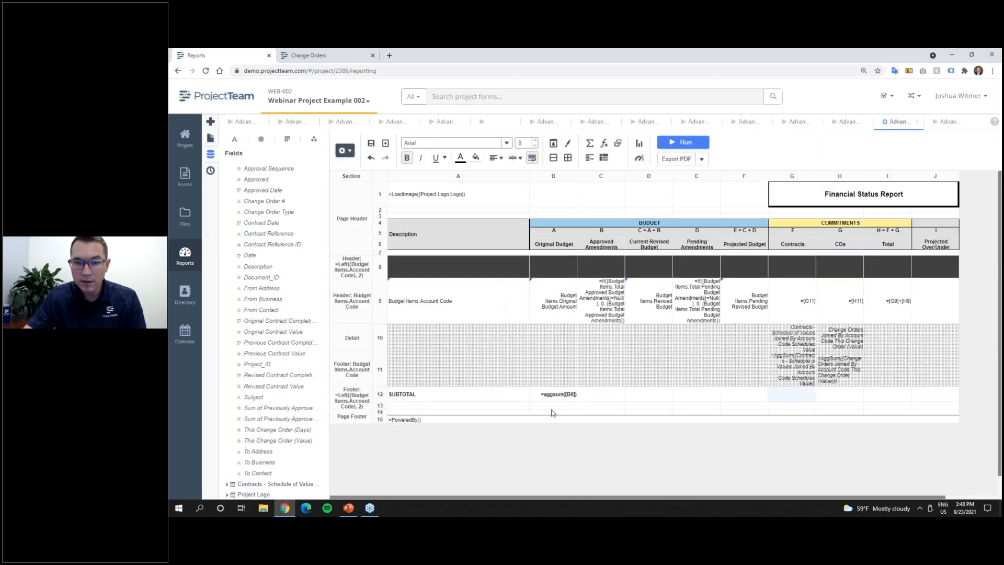
{"action": "left_click", "coordinate": [564, 398]}
{"action": "key", "text": "ctrl+c"}
{"action": "left_click", "coordinate": [803, 397]}
{"action": "key", "text": "ctrl+v"}
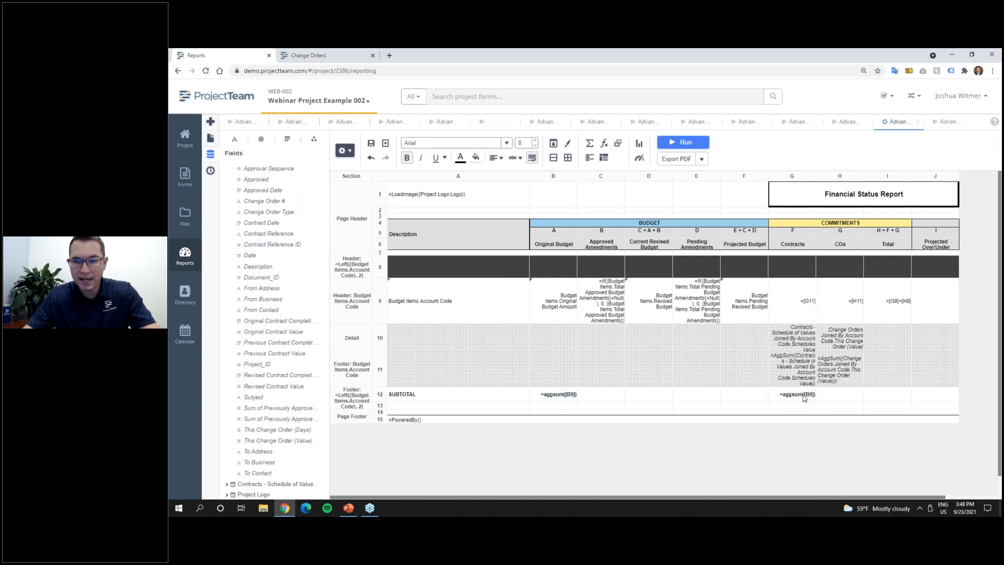
Step: Try to replace the Contracts subtotal formula with the AggSum formula from the account code footer
{"action": "double_click", "coordinate": [803, 397]}
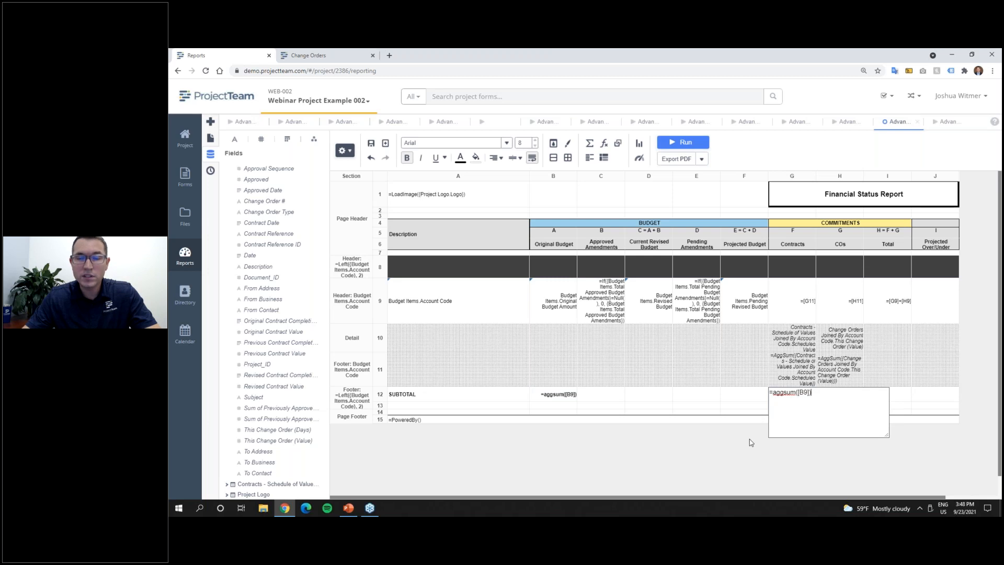
{"action": "double_click", "coordinate": [800, 382]}
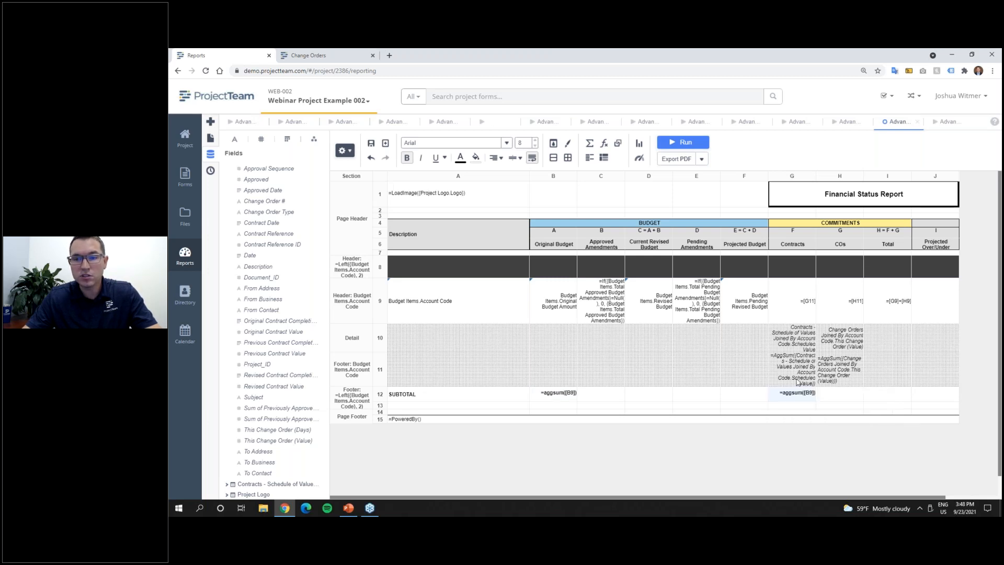
{"action": "left_click_drag", "start_coordinate": [848, 373], "coordinate": [769, 359]}
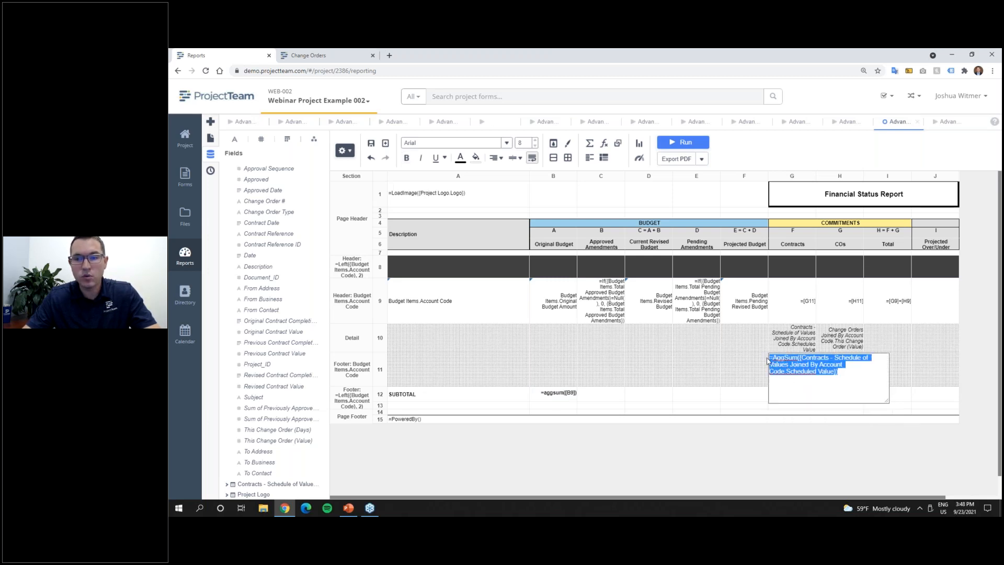
{"action": "key", "text": "Escape"}
{"action": "double_click", "coordinate": [795, 392]}
{"action": "key", "text": "ctrl+a"}
{"action": "key", "text": "ctrl+v"}
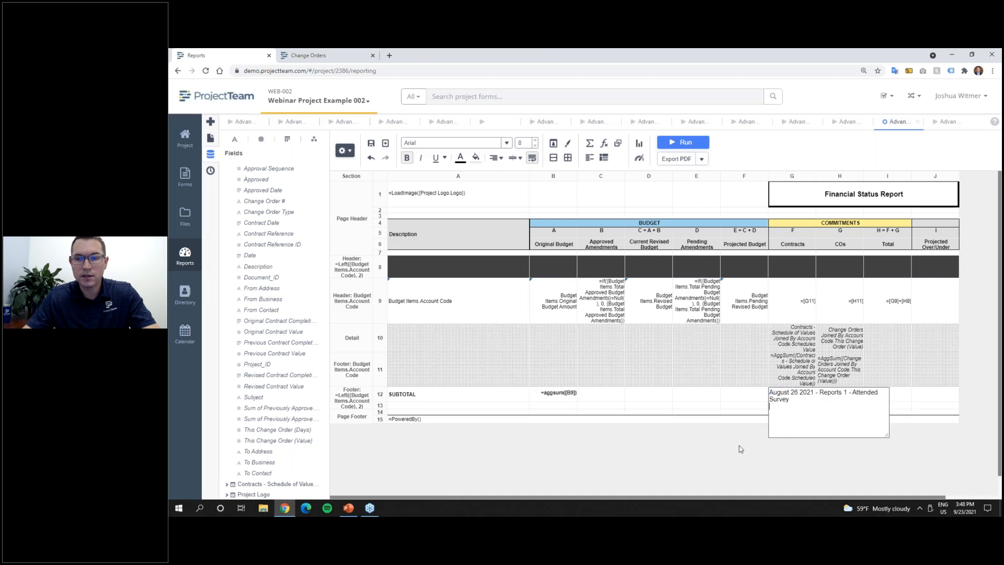
{"action": "left_click", "coordinate": [741, 448]}
Step: Copy the AggSum formula for Contracts - Schedule of Values Joined By Account Code.Scheduled Value from the account code footer into the Contracts subtotal cell
{"action": "double_click", "coordinate": [795, 378]}
{"action": "key", "text": "ctrl+a"}
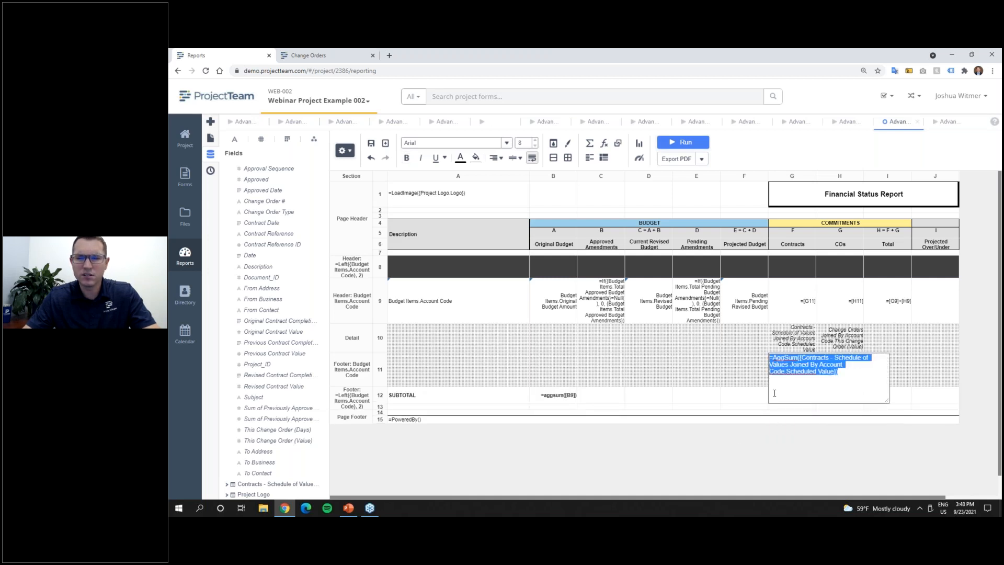
{"action": "key", "text": "ctrl+c"}
{"action": "left_click", "coordinate": [756, 396]}
{"action": "double_click", "coordinate": [789, 396]}
{"action": "key", "text": "ctrl+a"}
{"action": "key", "text": "ctrl+v"}
{"action": "left_click", "coordinate": [739, 449]}
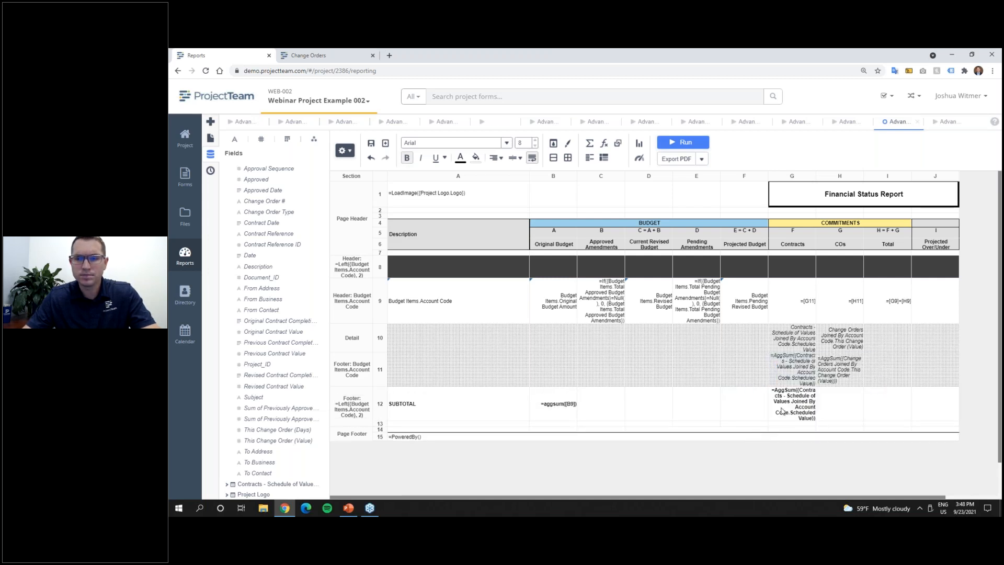
{"action": "left_click", "coordinate": [792, 374]}
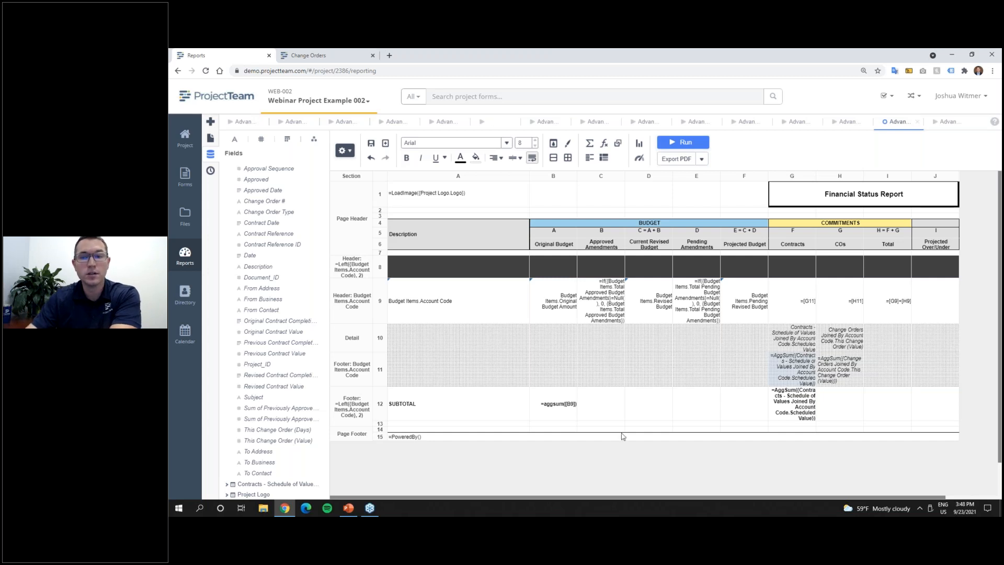
{"action": "left_click", "coordinate": [558, 417]}
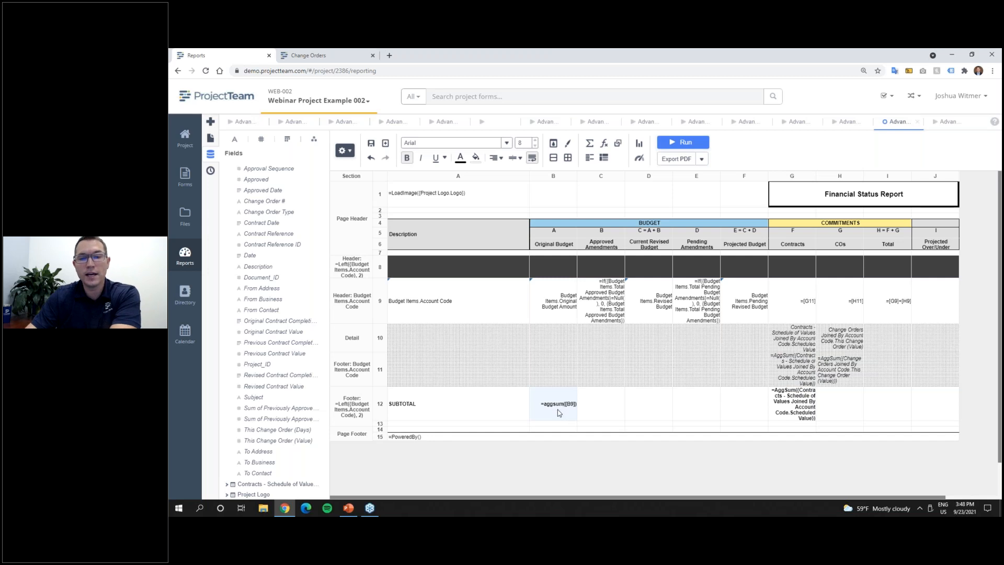
Step: Run the report and examine the Contracts and Original Budget subtotals for each account code group
{"action": "left_click", "coordinate": [781, 412]}
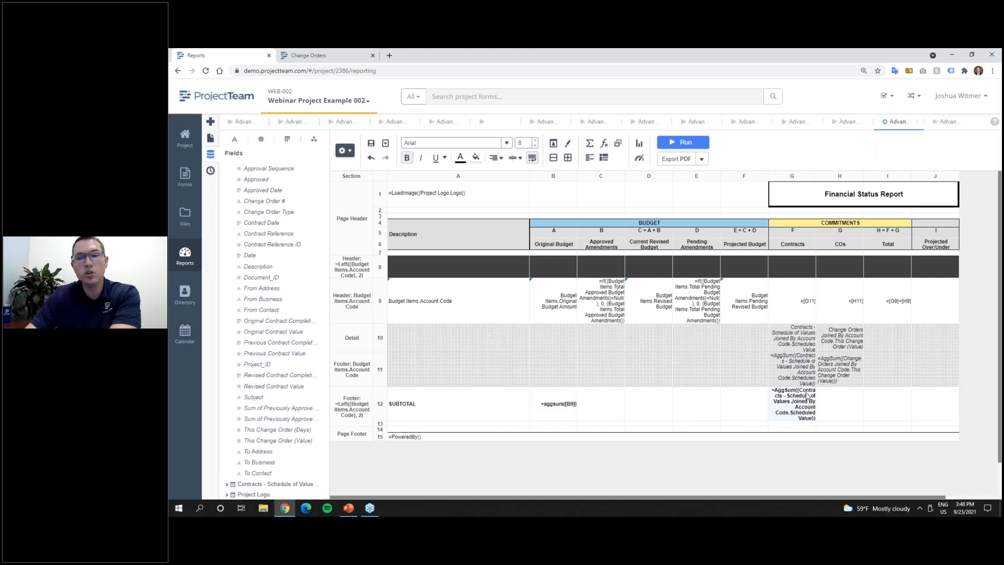
{"action": "left_click", "coordinate": [696, 142]}
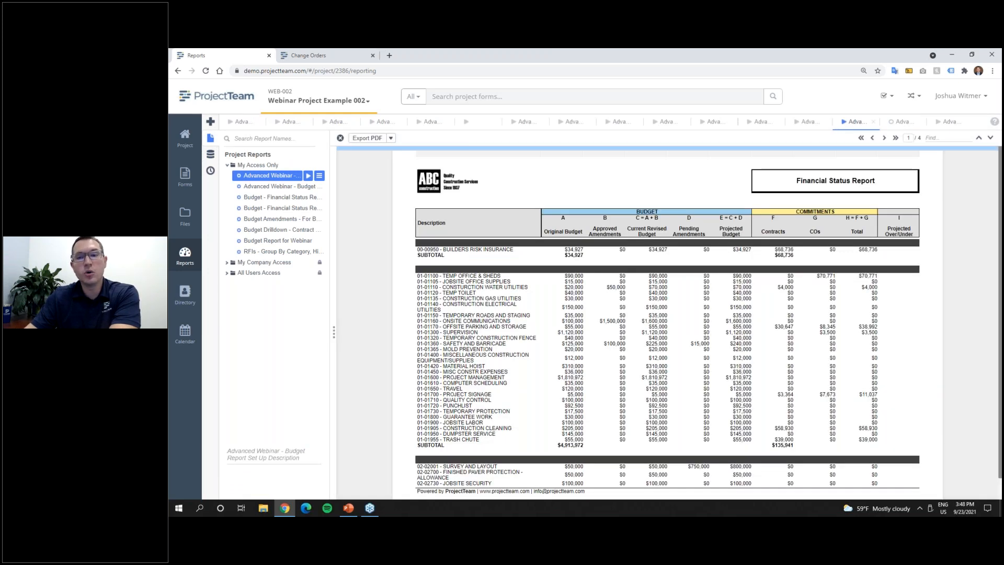
{"action": "left_click_drag", "start_coordinate": [783, 447], "coordinate": [755, 448]}
{"action": "left_click", "coordinate": [792, 446]}
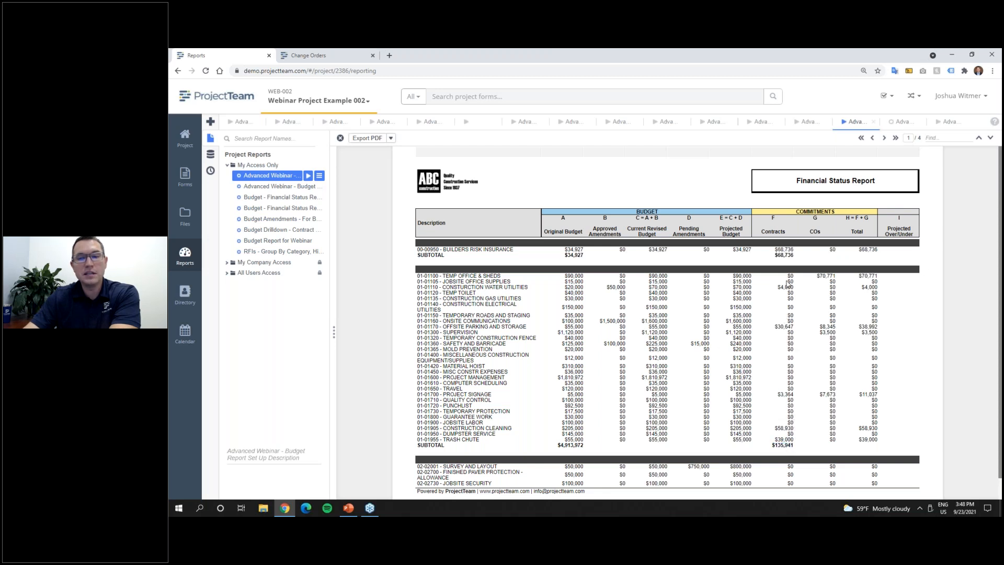
{"action": "left_click_drag", "start_coordinate": [794, 448], "coordinate": [570, 445]}
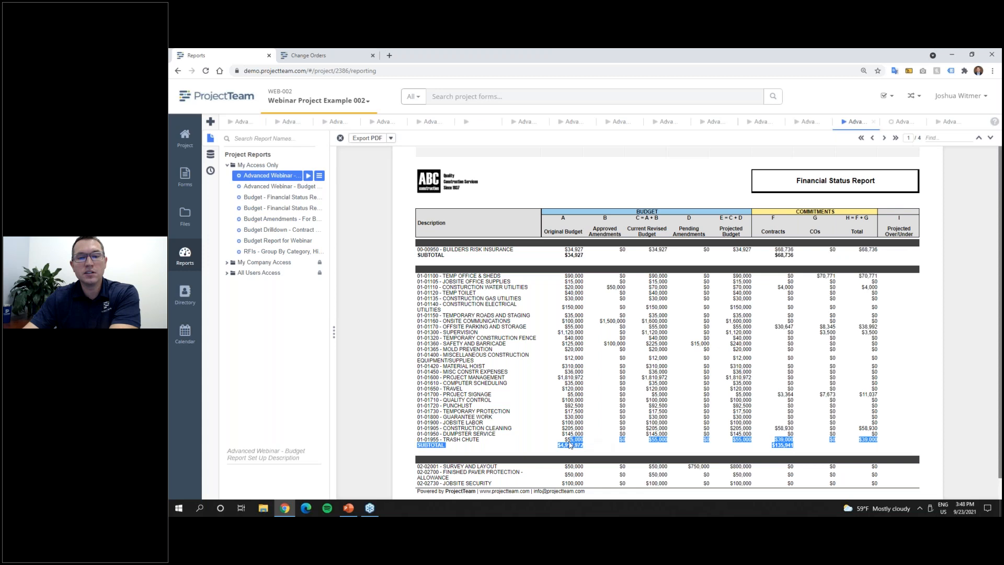
{"action": "left_click", "coordinate": [559, 453]}
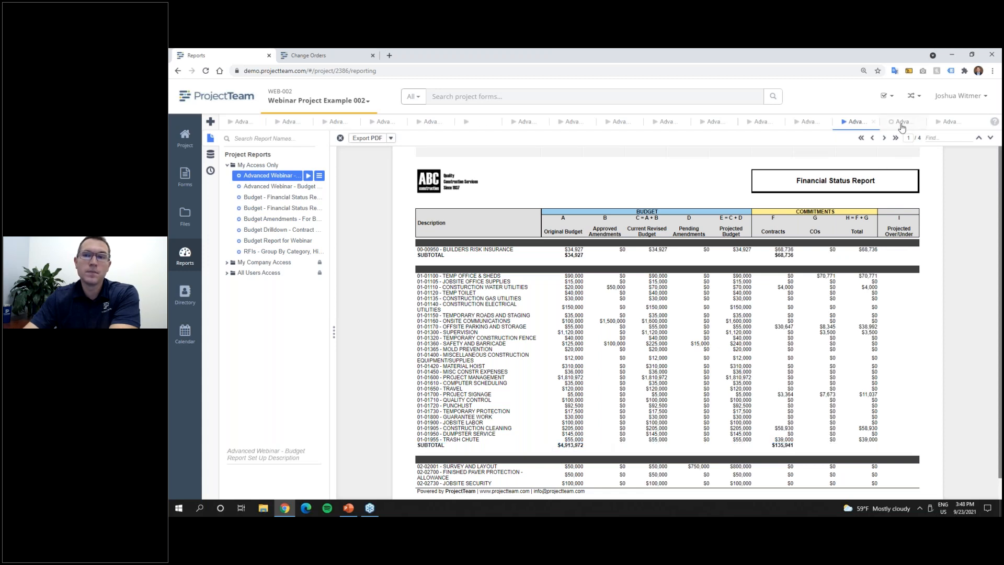
Step: Return to the report design, add a top border to the whole SUBTOTAL row, and run the report
{"action": "left_click", "coordinate": [901, 126]}
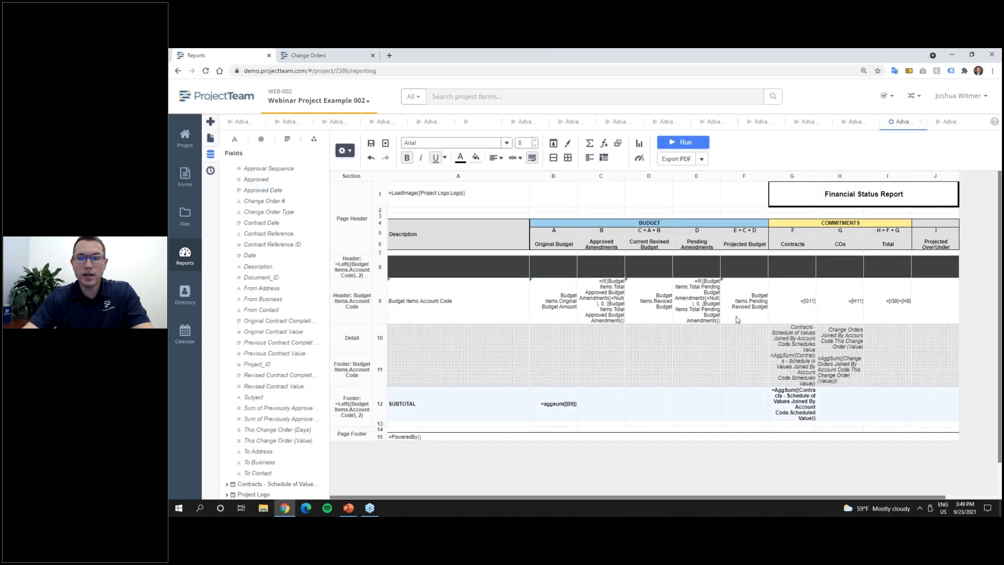
{"action": "left_click", "coordinate": [553, 142]}
{"action": "left_click", "coordinate": [666, 241]}
{"action": "left_click", "coordinate": [678, 294]}
{"action": "left_click", "coordinate": [645, 407]}
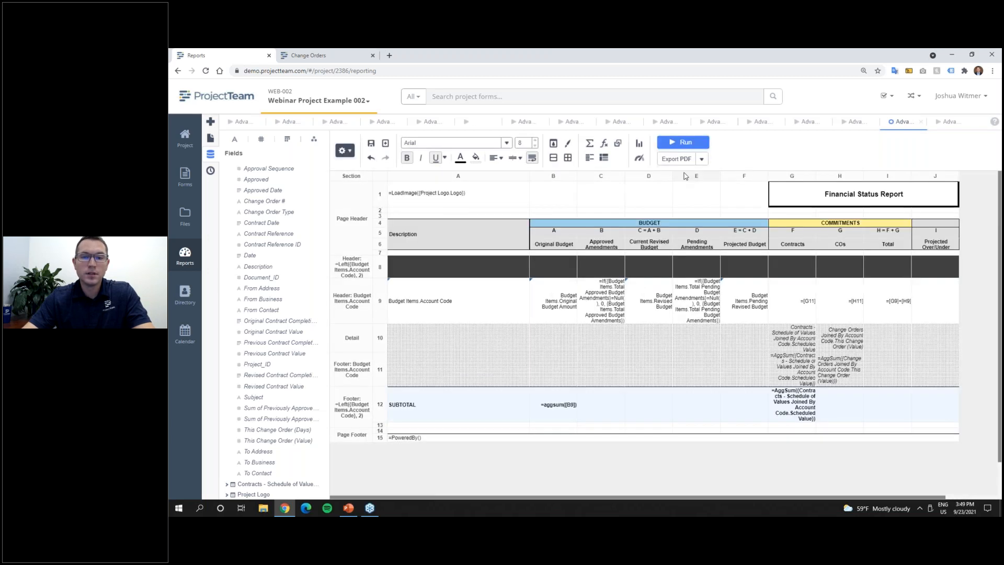
{"action": "left_click", "coordinate": [682, 142]}
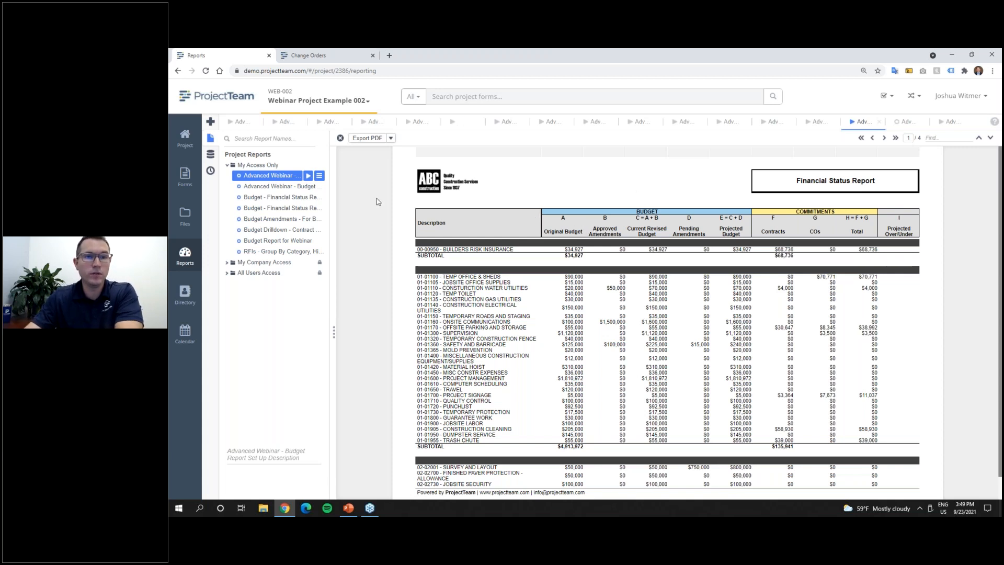
Step: Create a new dashboard and place a text tile on the canvas reading "WEBINAR DASHBOARD"
{"action": "left_click", "coordinate": [210, 121]}
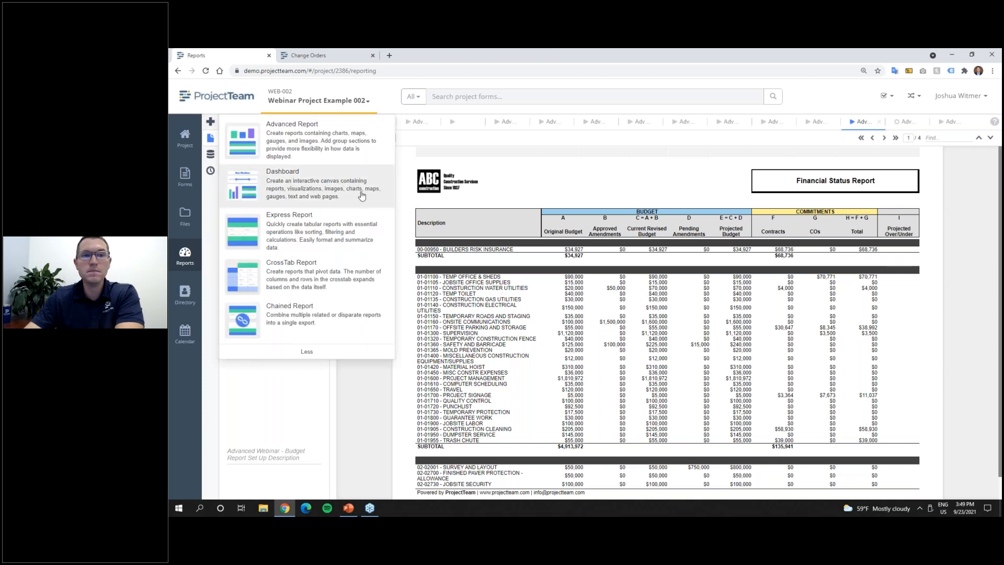
{"action": "left_click", "coordinate": [266, 182]}
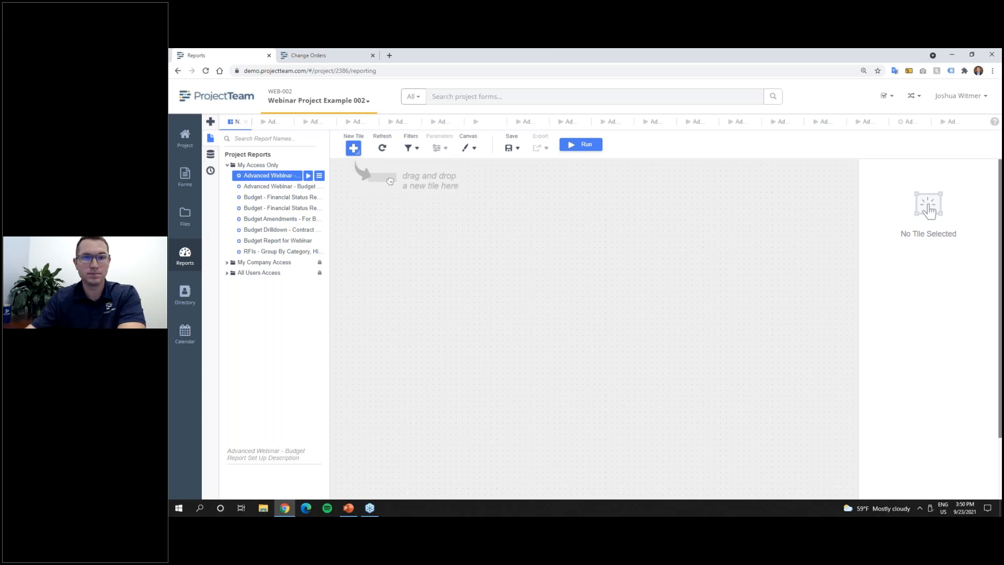
{"action": "left_click", "coordinate": [354, 148]}
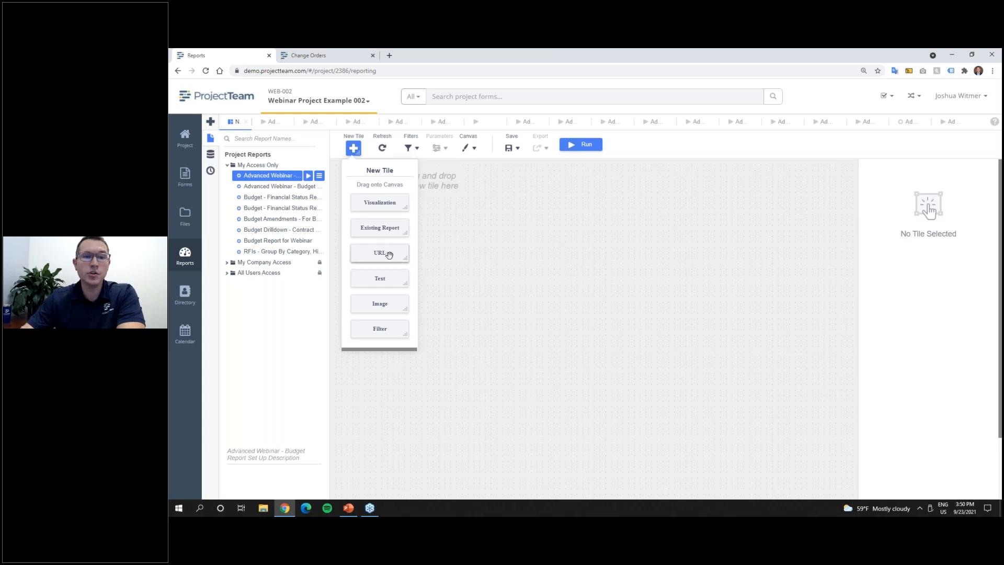
{"action": "left_click_drag", "start_coordinate": [381, 279], "coordinate": [569, 246]}
{"action": "left_click", "coordinate": [570, 245]}
{"action": "type", "text": "WEBINAR"}
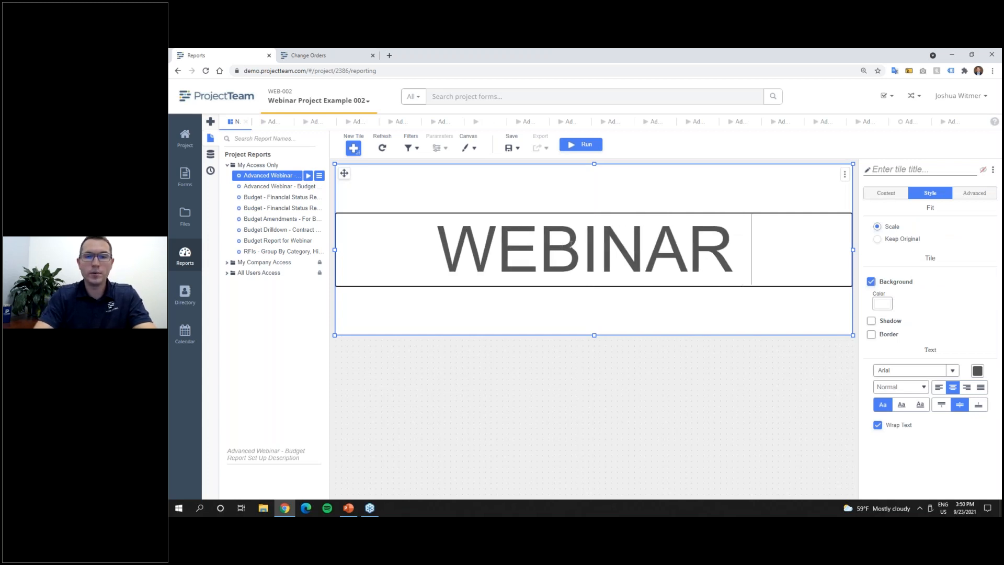
{"action": "type", "text": " DASHBOARD"}
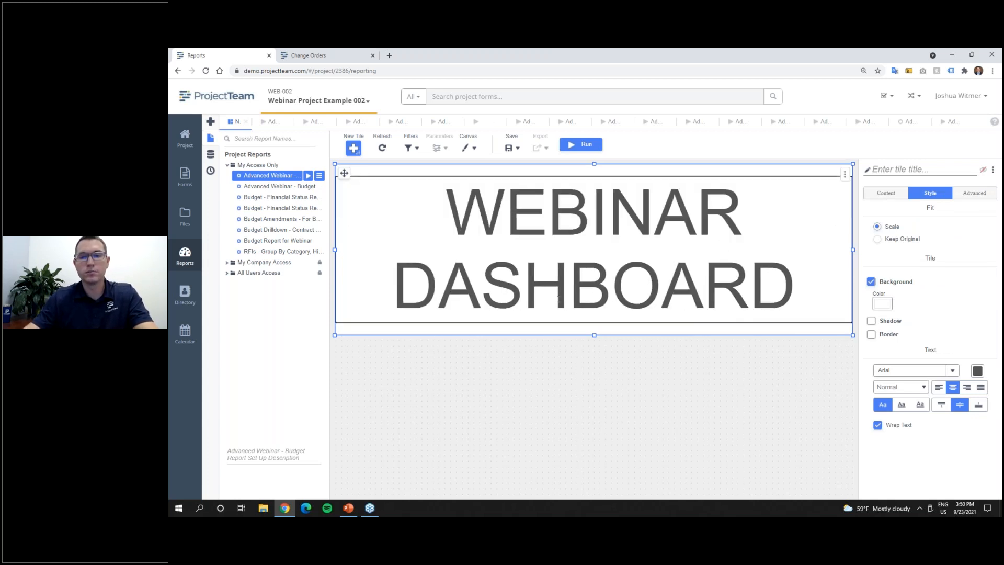
Step: Shrink the height of the WEBINAR DASHBOARD text tile to a thin full-width title banner
{"action": "left_click", "coordinate": [565, 372]}
{"action": "left_click", "coordinate": [596, 322]}
{"action": "left_click_drag", "start_coordinate": [594, 333], "coordinate": [601, 193]}
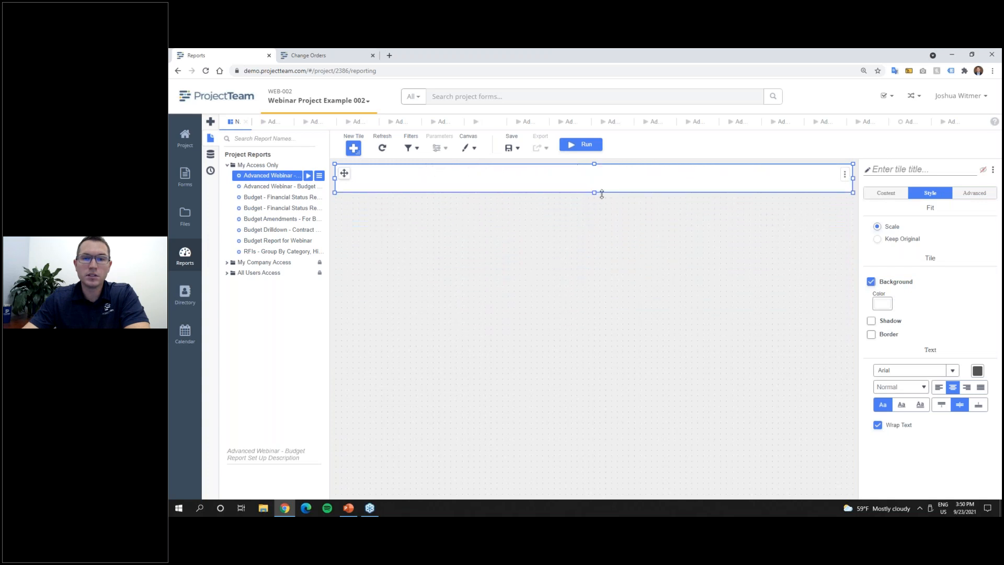
{"action": "left_click", "coordinate": [610, 281]}
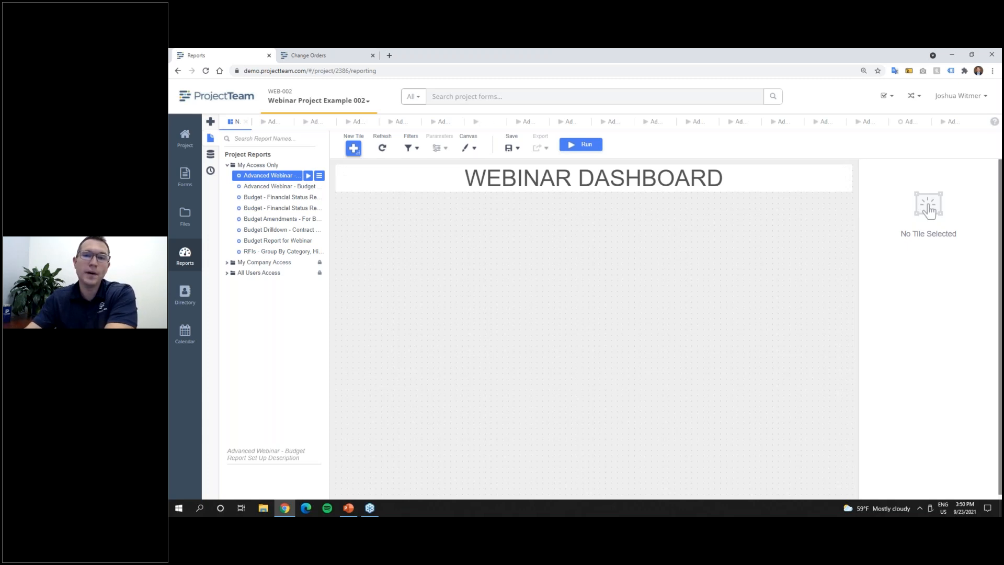
Step: Add a visualization tile below the title banner and set its chart type to KPI
{"action": "left_click", "coordinate": [353, 148]}
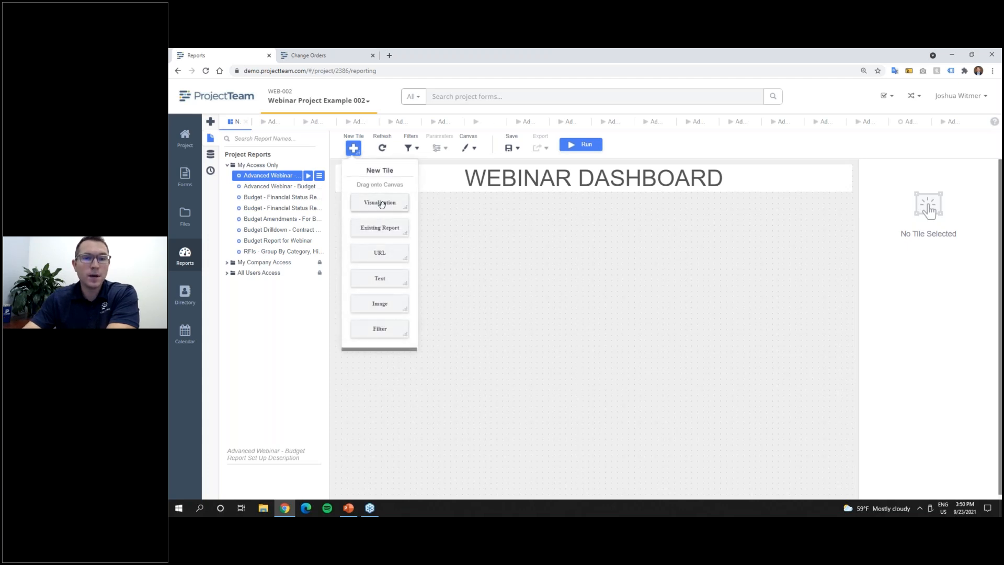
{"action": "left_click_drag", "start_coordinate": [380, 202], "coordinate": [491, 246]}
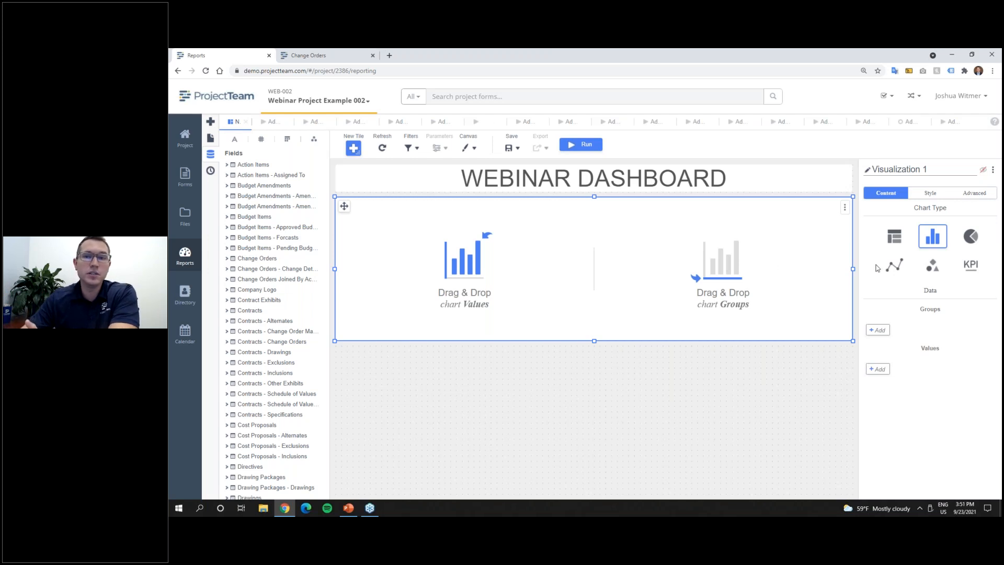
{"action": "left_click", "coordinate": [970, 265]}
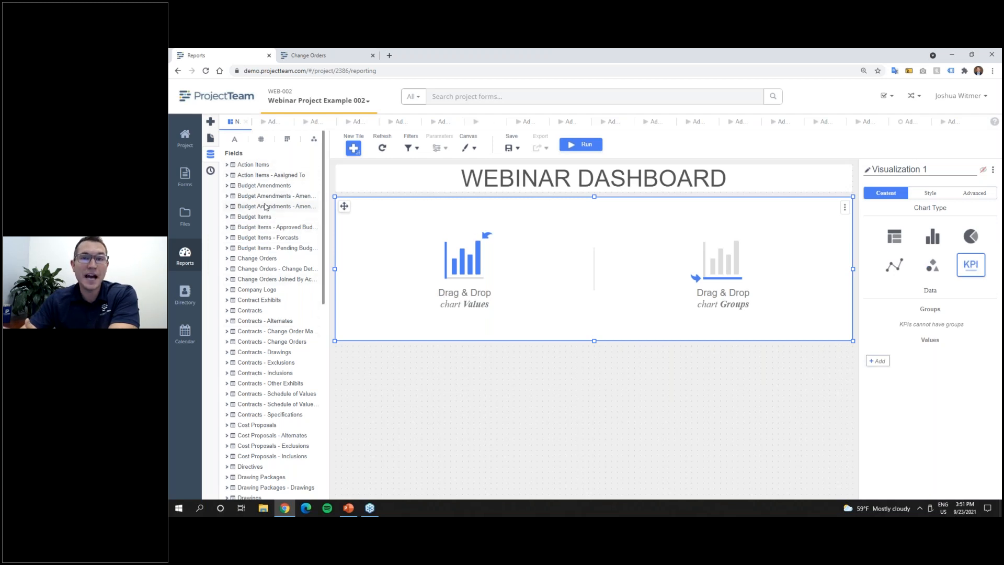
Step: Add the Budget Items Revised Budget field as the KPI's value and aggregate it as Sum
{"action": "left_click", "coordinate": [227, 216]}
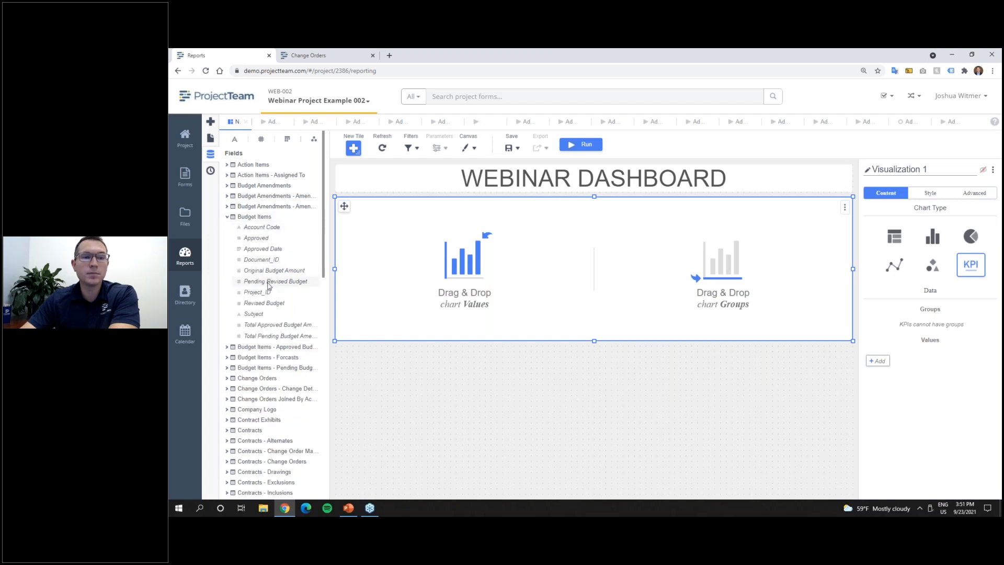
{"action": "left_click", "coordinate": [285, 306]}
{"action": "left_click_drag", "start_coordinate": [286, 307], "coordinate": [949, 361]}
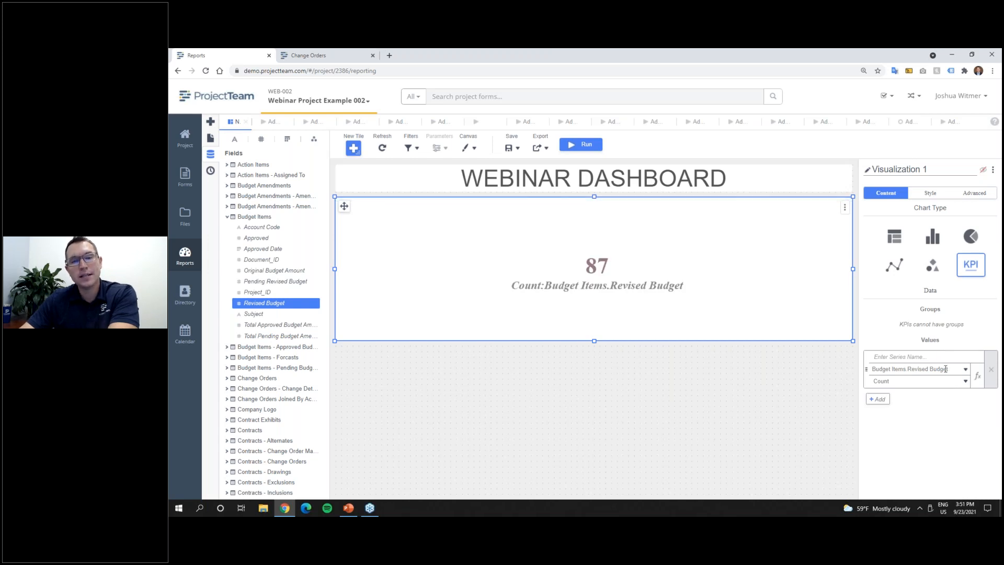
{"action": "left_click", "coordinate": [965, 381]}
{"action": "left_click", "coordinate": [954, 392]}
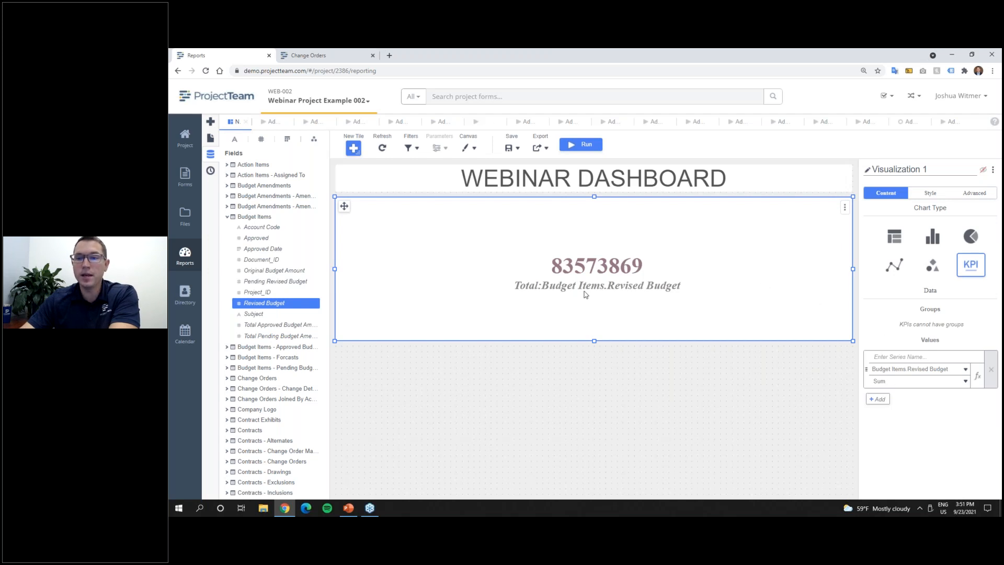
Step: Switch the KPI's coloring to Custom and change the first custom color to a blue-violet
{"action": "left_click", "coordinate": [931, 193]}
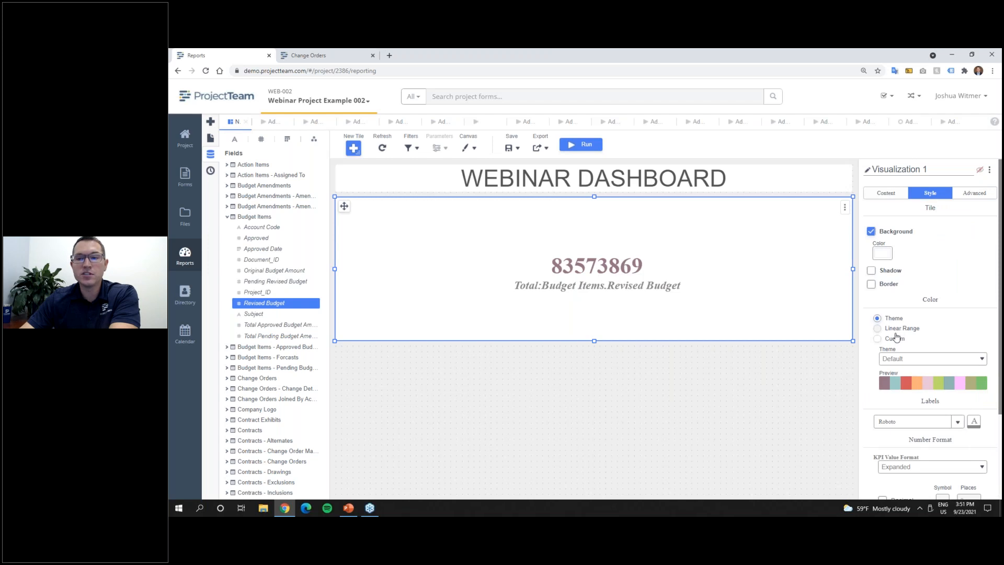
{"action": "left_click", "coordinate": [895, 336]}
{"action": "left_click", "coordinate": [900, 364]}
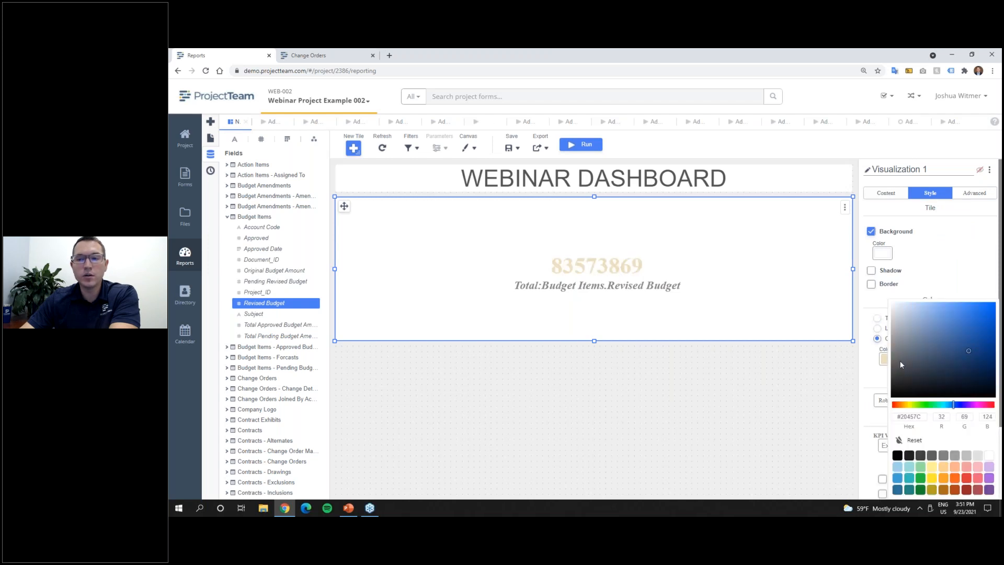
{"action": "left_click", "coordinate": [883, 362]}
{"action": "left_click", "coordinate": [884, 359]}
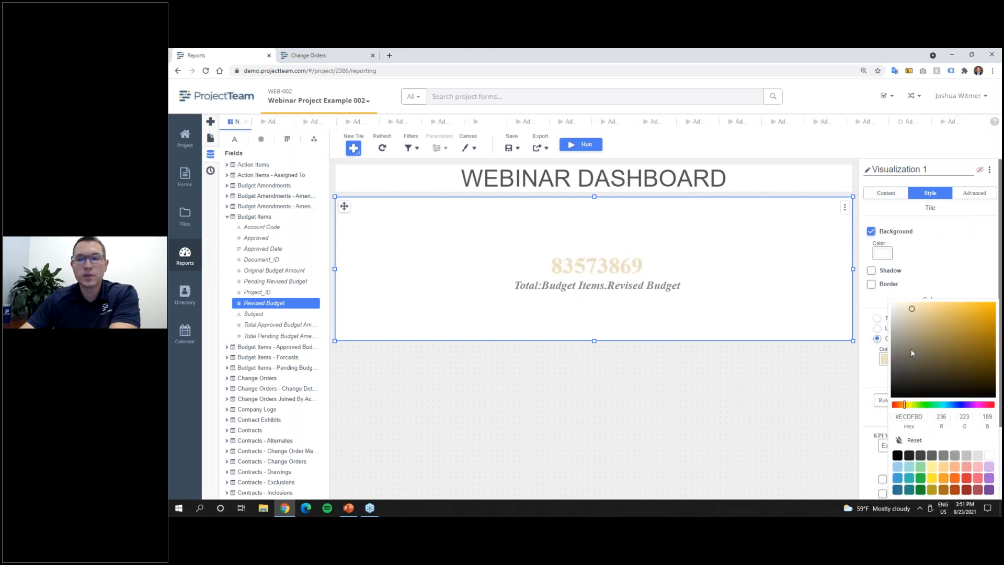
{"action": "left_click", "coordinate": [961, 404]}
{"action": "left_click", "coordinate": [965, 328]}
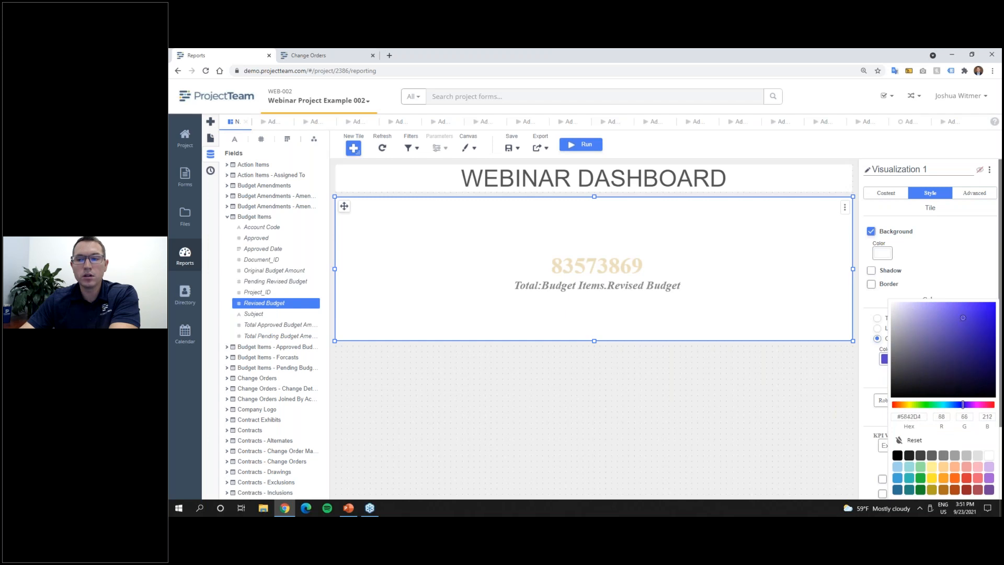
{"action": "left_click", "coordinate": [961, 258]}
Step: Format the KPI number with a 1000 separator and currency, and set the KPI value format to English Short Scale
{"action": "scroll", "coordinate": [925, 398], "scroll_direction": "down", "scroll_amount": 2}
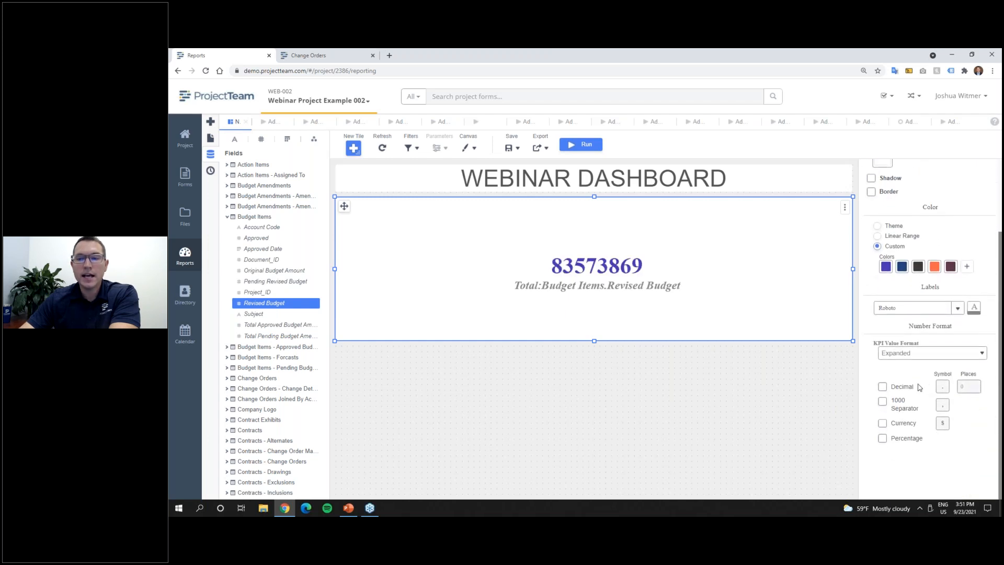
{"action": "left_click", "coordinate": [883, 401]}
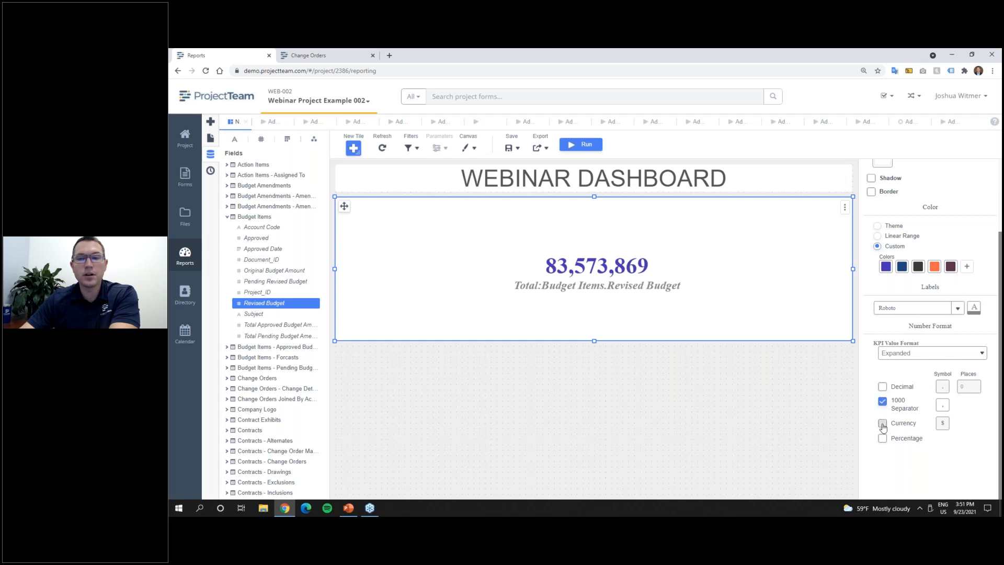
{"action": "left_click", "coordinate": [882, 424]}
{"action": "left_click", "coordinate": [909, 356]}
{"action": "left_click", "coordinate": [911, 365]}
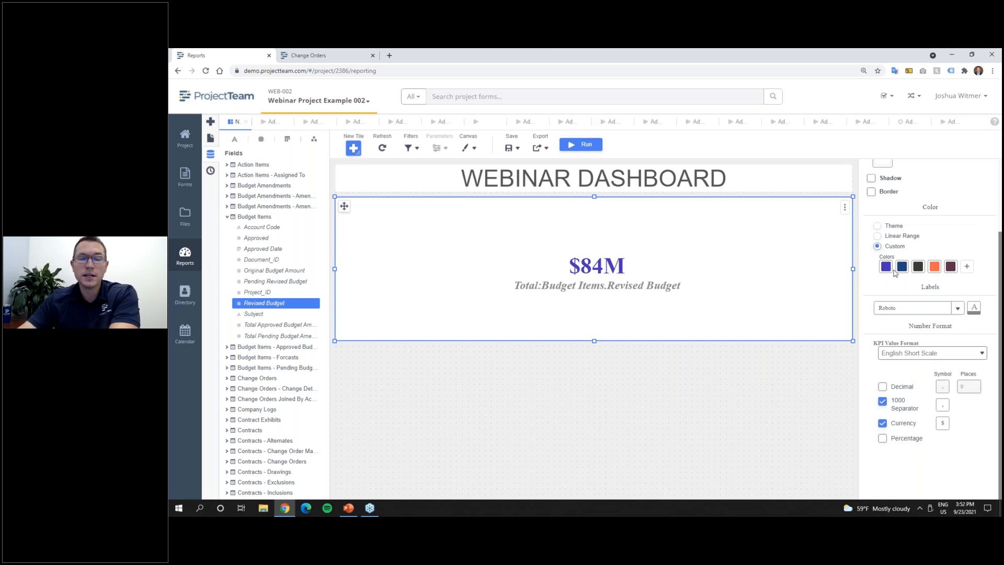
Step: Narrow the KPI tile to about a third of the canvas width and fit a second visualization tile beside it, leaving a small gap
{"action": "left_click_drag", "start_coordinate": [852, 270], "coordinate": [508, 268]}
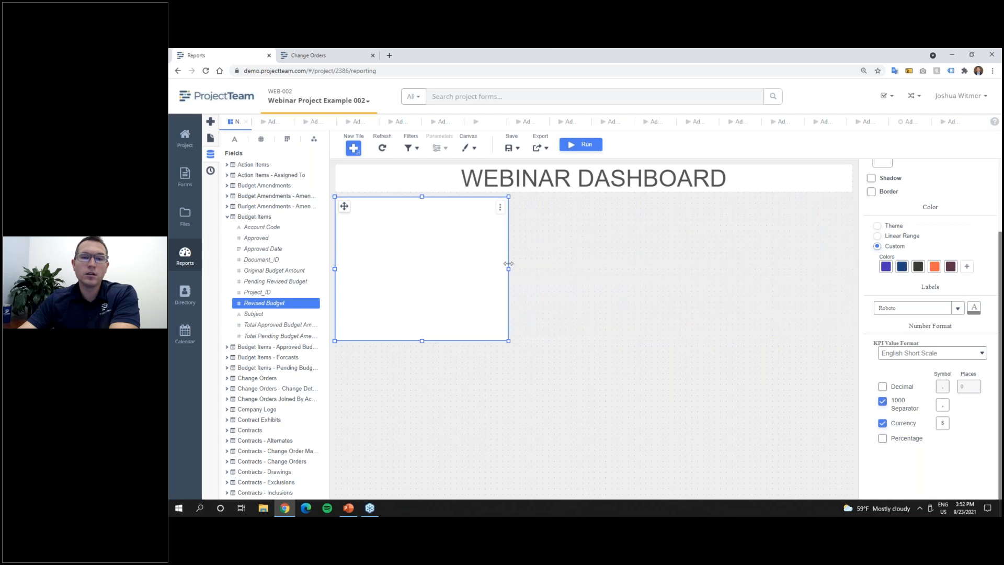
{"action": "left_click", "coordinate": [580, 274]}
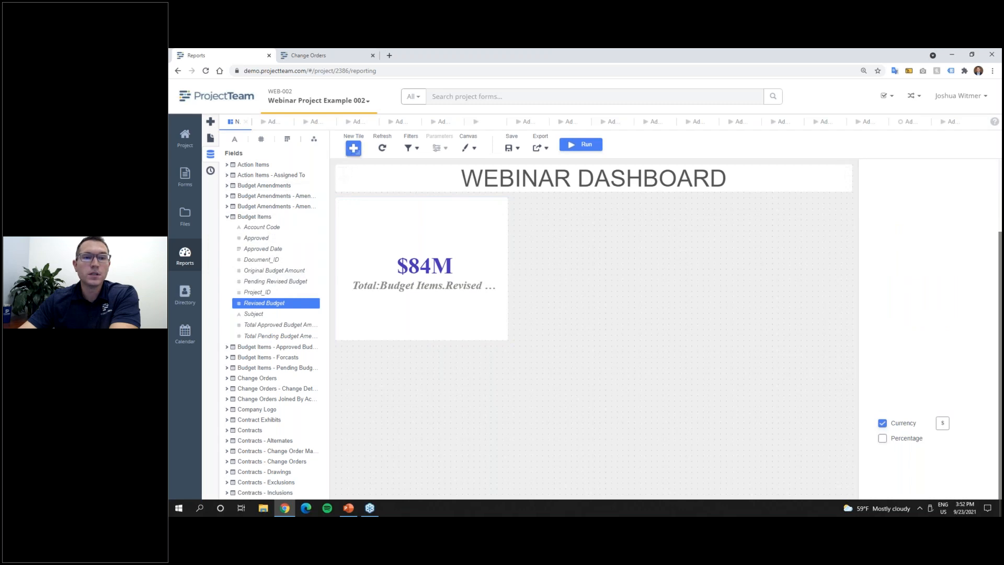
{"action": "left_click", "coordinate": [354, 148]}
{"action": "left_click_drag", "start_coordinate": [383, 202], "coordinate": [588, 237]}
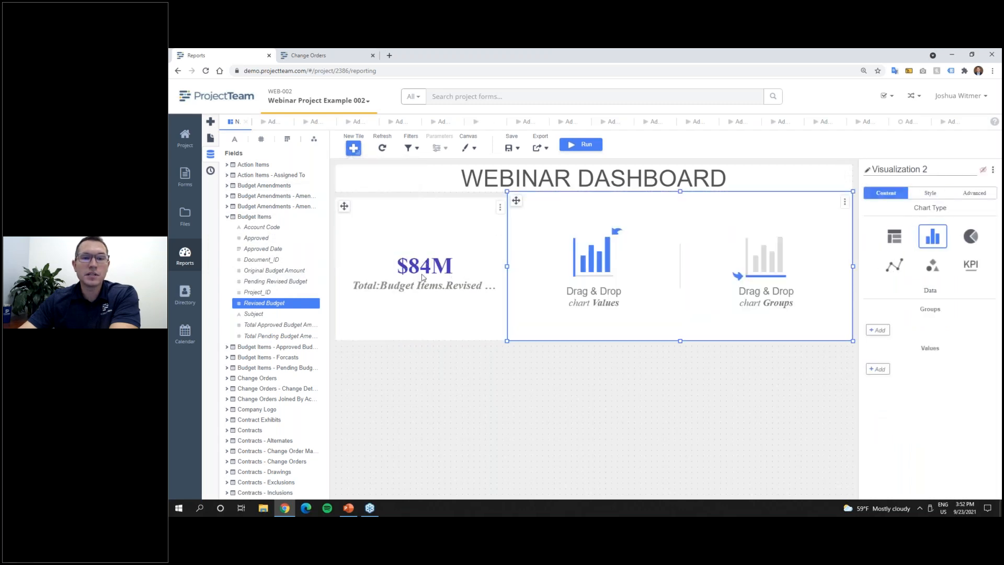
{"action": "left_click_drag", "start_coordinate": [679, 191], "coordinate": [680, 197]}
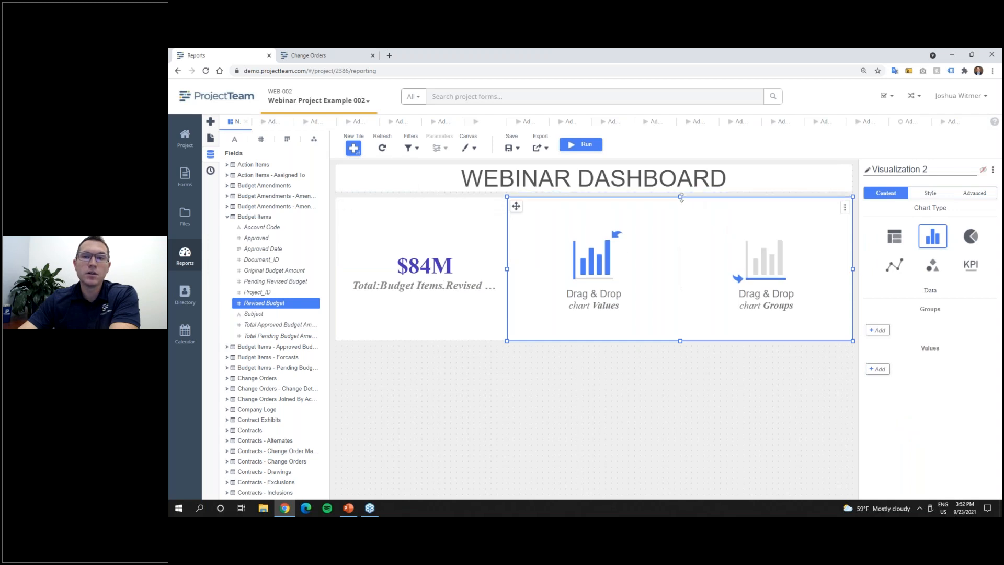
{"action": "left_click_drag", "start_coordinate": [507, 269], "coordinate": [513, 268]}
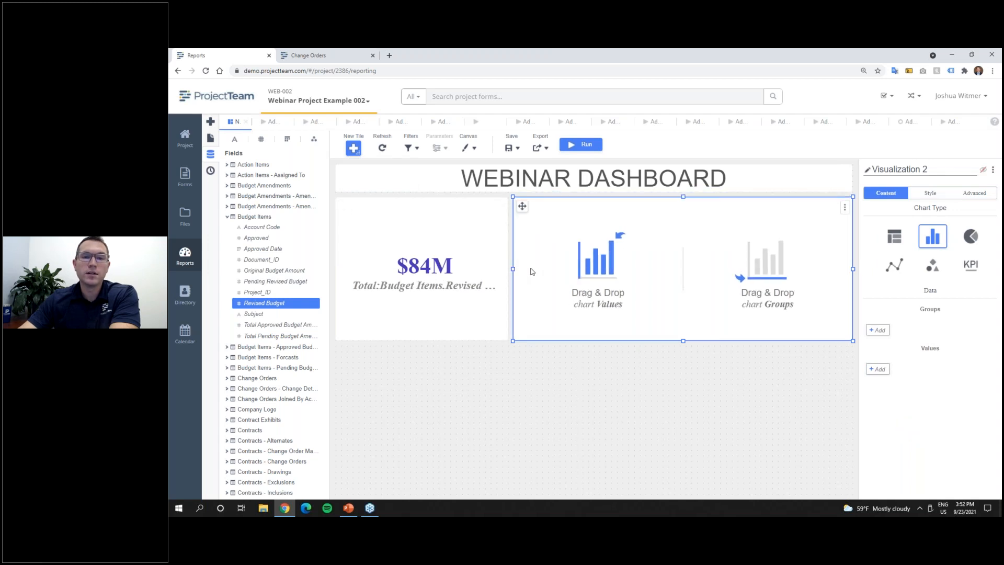
{"action": "left_click", "coordinate": [227, 217]}
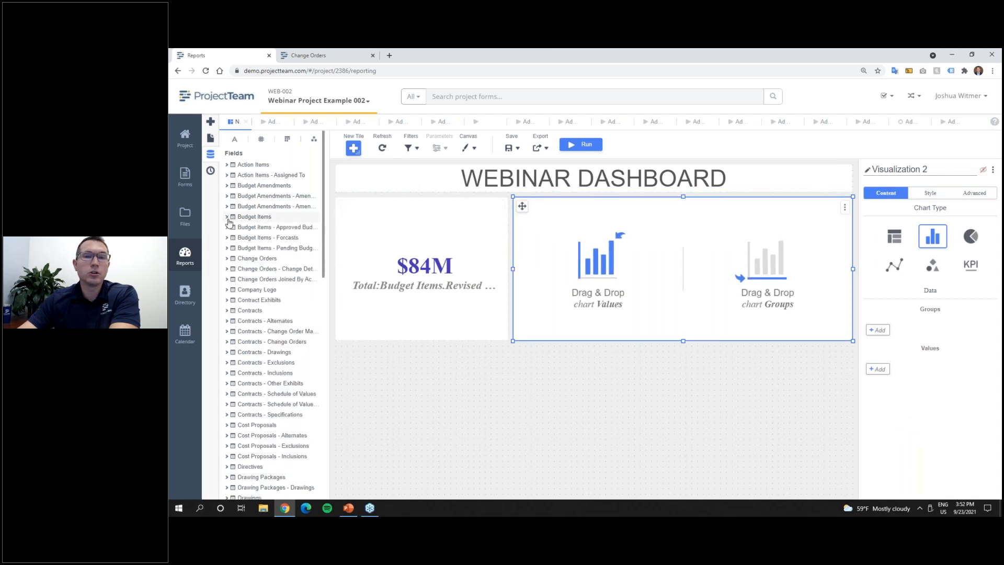